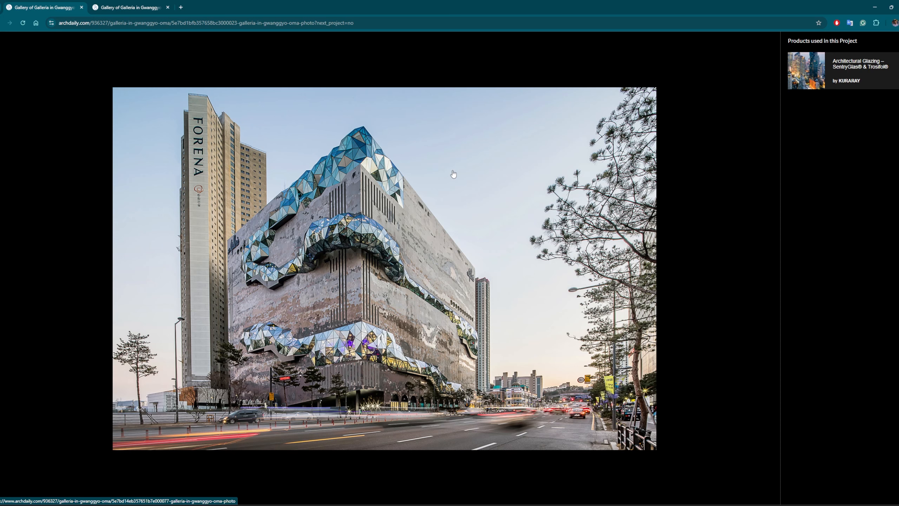
Step: Switch to Rhino with Grasshopper and highlight the baseCurve parameter, then select its upper winding curve in the Curve viewport to inspect it
key("alt+Tab")
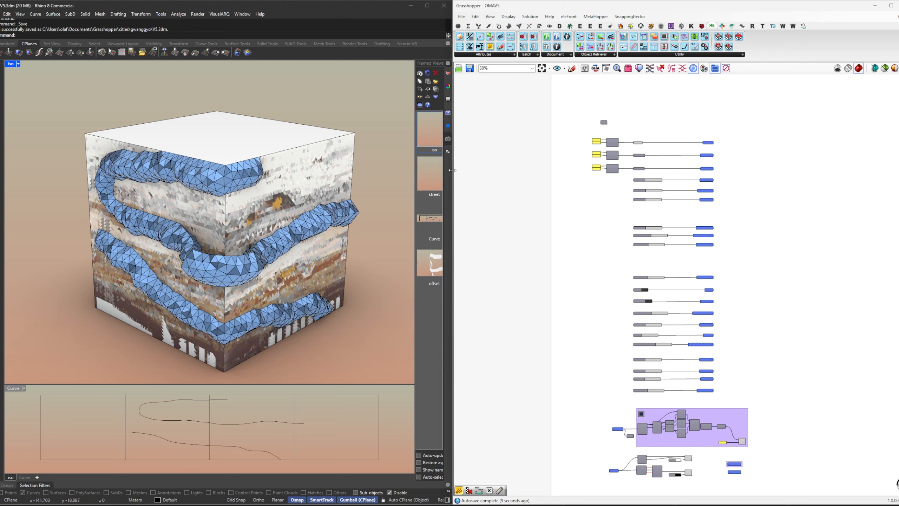
right_click_drag(650, 144, 644, 172)
scroll(643, 171, "up", 5)
left_click(607, 169)
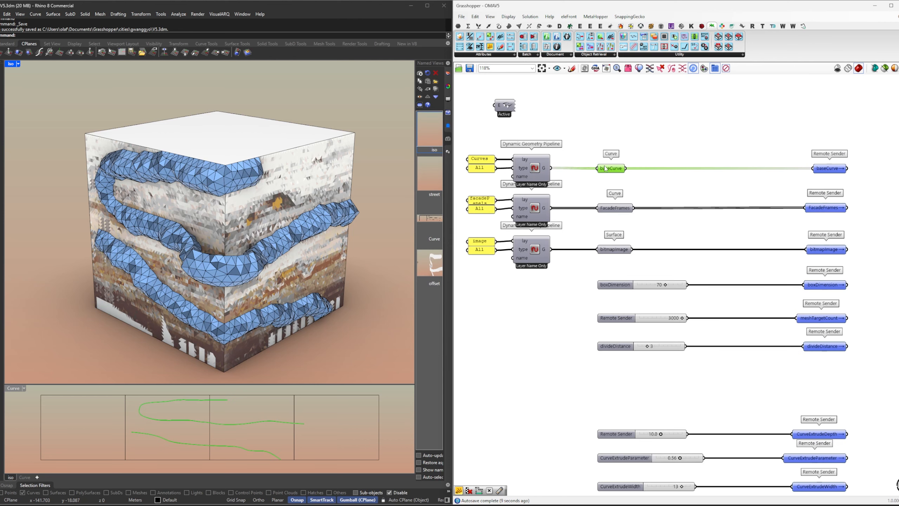
left_click(366, 430)
left_click(267, 424)
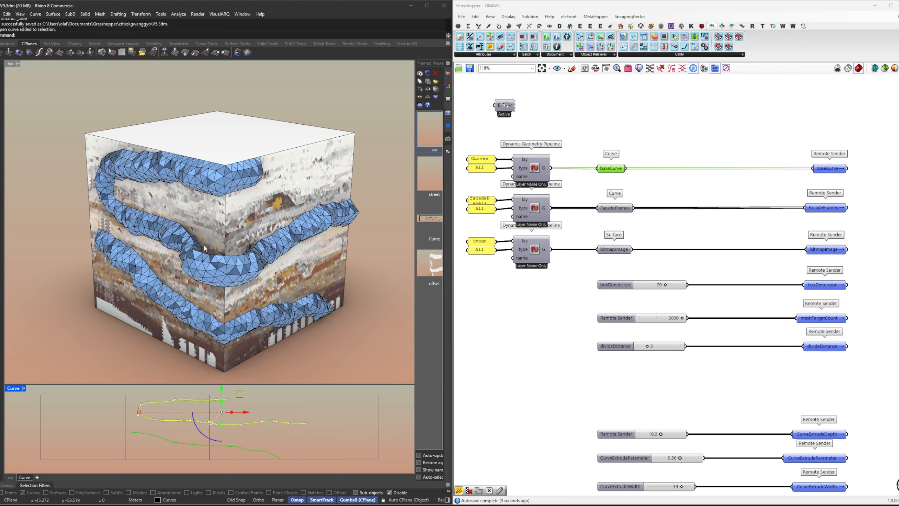
left_click(290, 407)
left_click(700, 245)
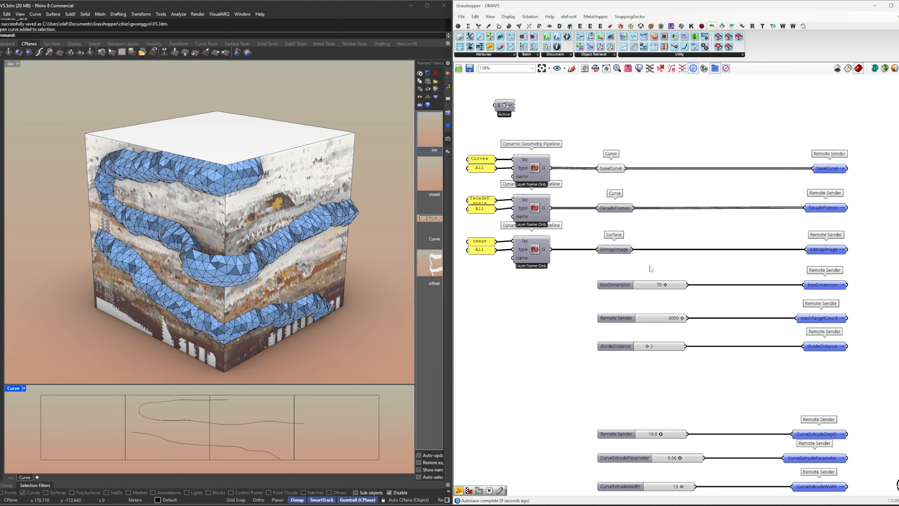
Step: Set the boxDimension slider to 60
scroll(649, 272, "up", 5)
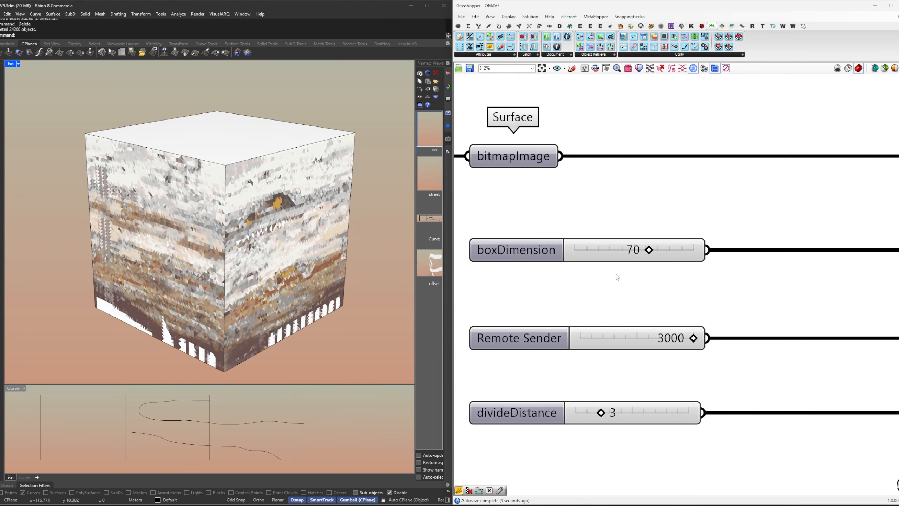
left_click(626, 262)
double_click(631, 255)
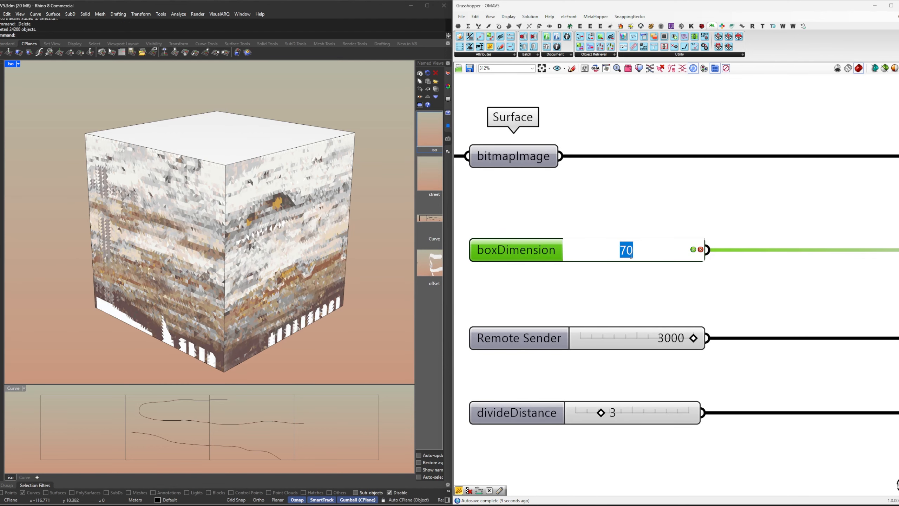
type("60")
key("Return")
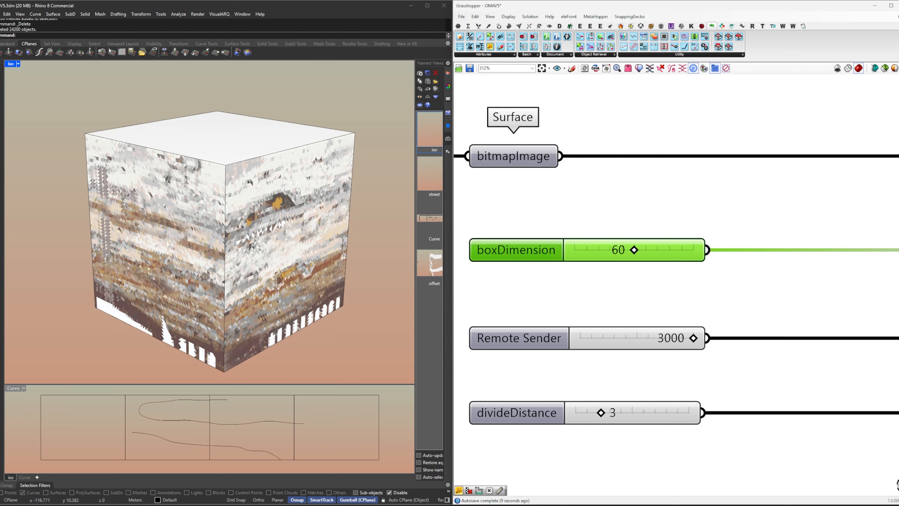
Step: Set the boxDimension slider back to 70
double_click(616, 252)
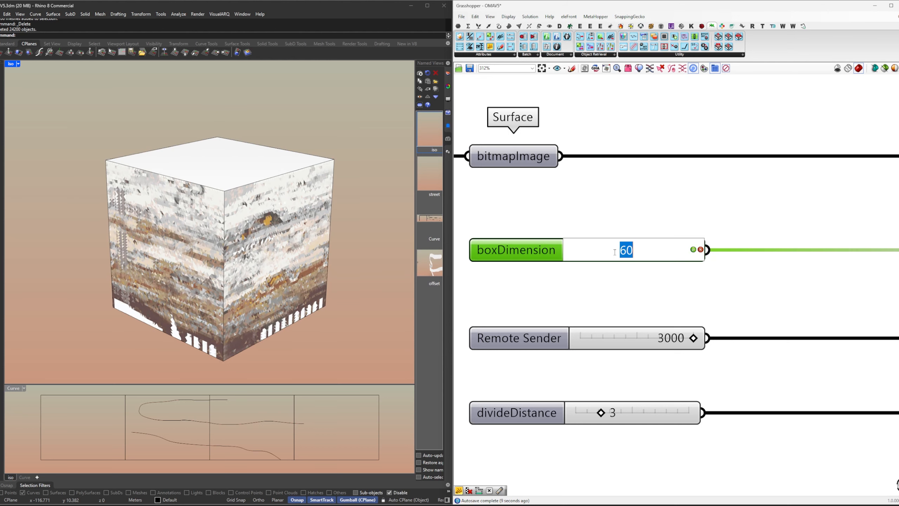
type("70")
key("Return")
Step: Set the slider feeding meshTargetCount to 1000 to coarsen the facade's triangular panels
right_click_drag(660, 338, 653, 303)
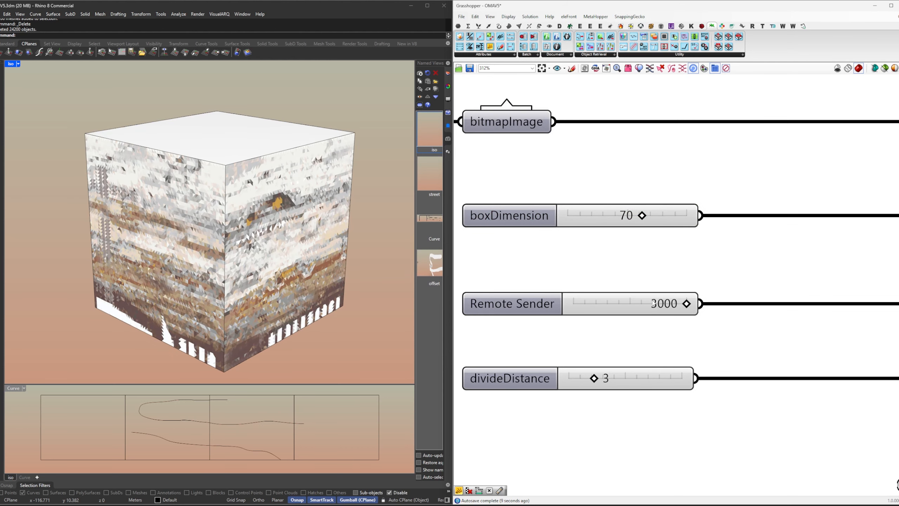
double_click(659, 307)
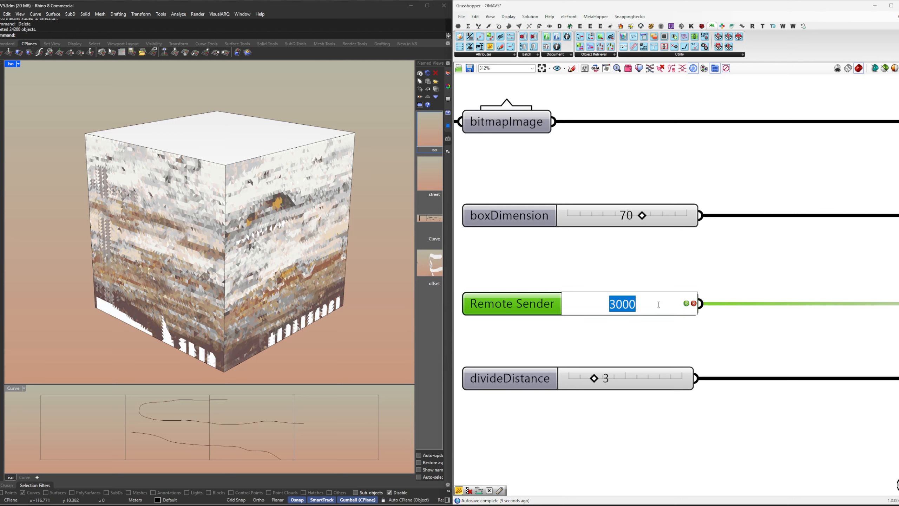
type("200")
key("BackSpace")
key("BackSpace")
key("BackSpace")
type("100")
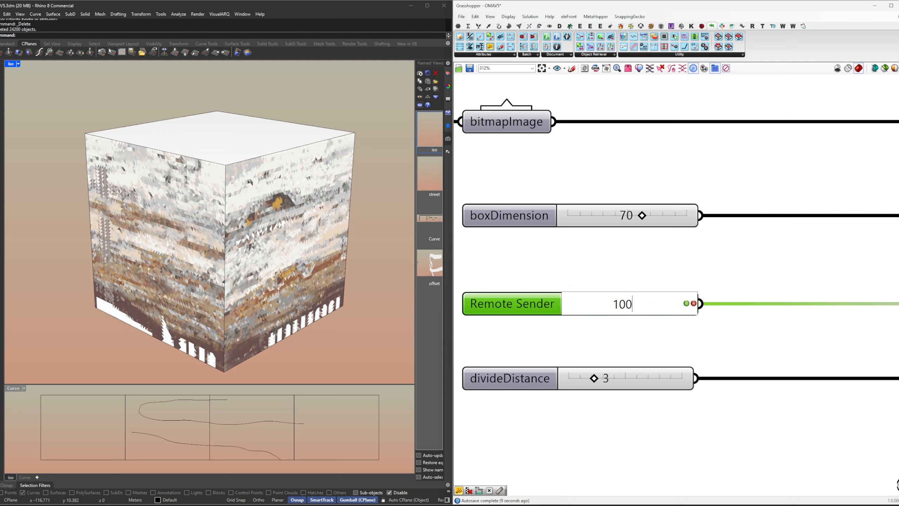
type("0")
key("Return")
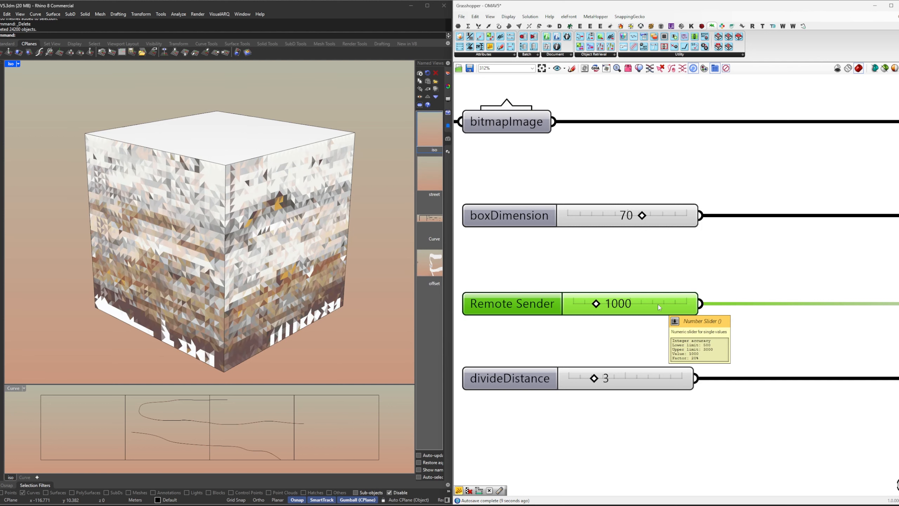
Step: Restore the slider feeding meshTargetCount to 3000
double_click(628, 301)
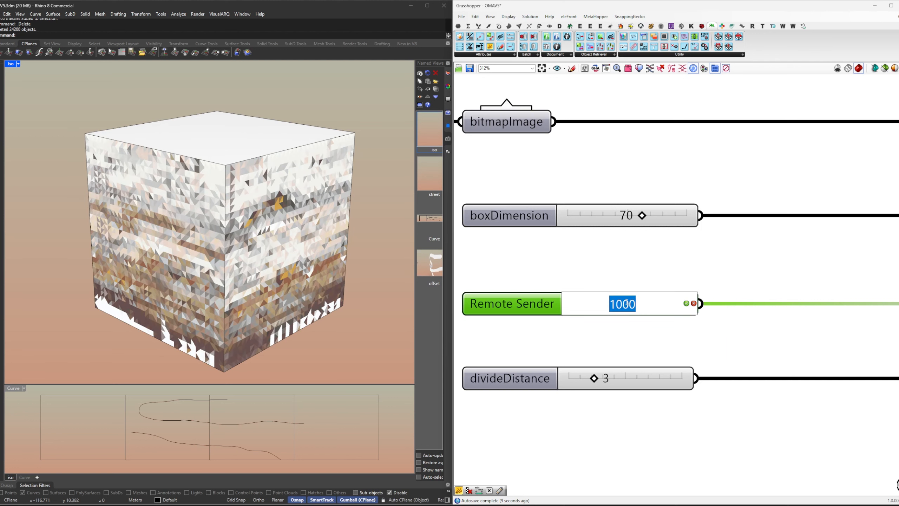
type("3000")
key("Return")
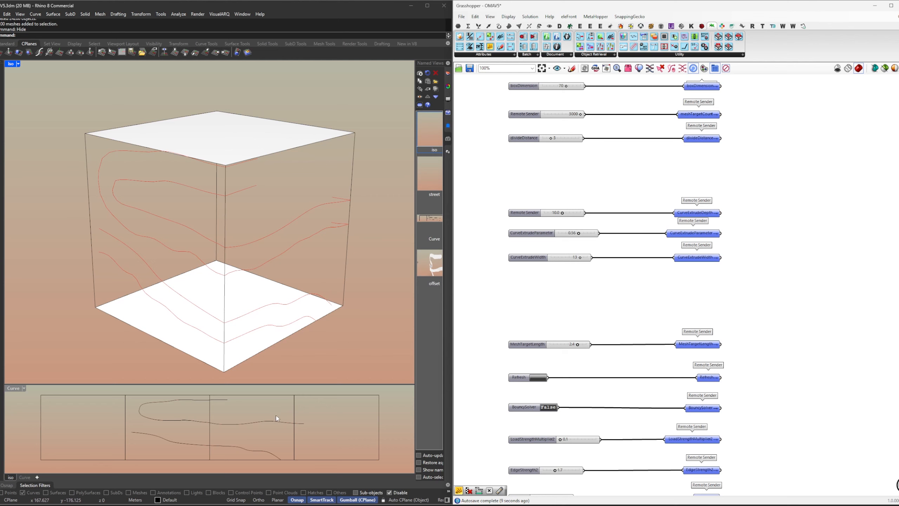
Step: Try moving the second upper handle of the sine graph mapper upward and undo the change
left_click(277, 421)
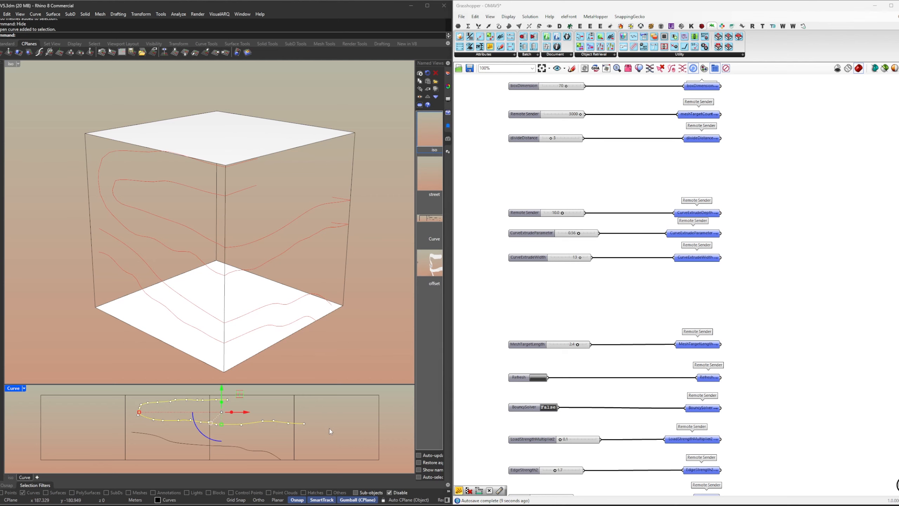
left_click(329, 429)
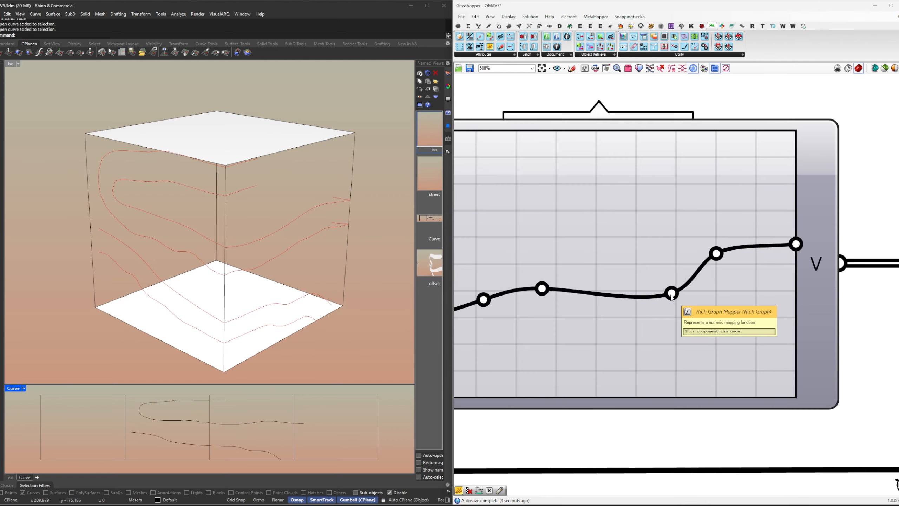
left_click_drag(672, 295, 621, 217)
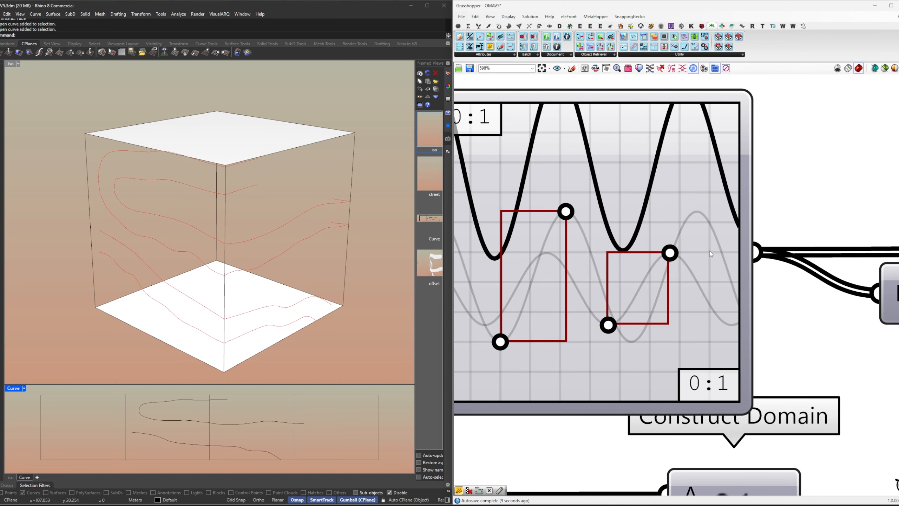
left_click_drag(671, 252, 674, 219)
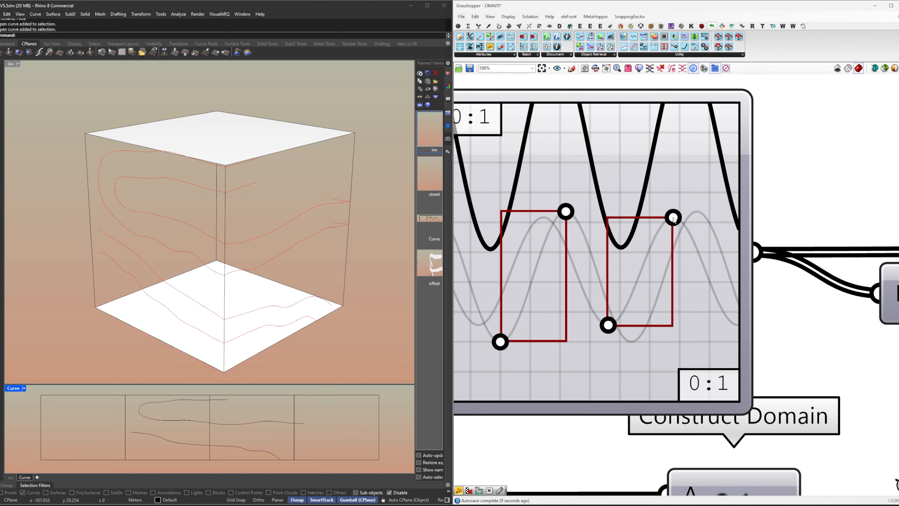
scroll(738, 211, "down", 4)
key("ctrl+z")
Step: Set the DomainEndTop slider to 8 to widen the top offset of the curves
right_click_drag(644, 392, 736, 306)
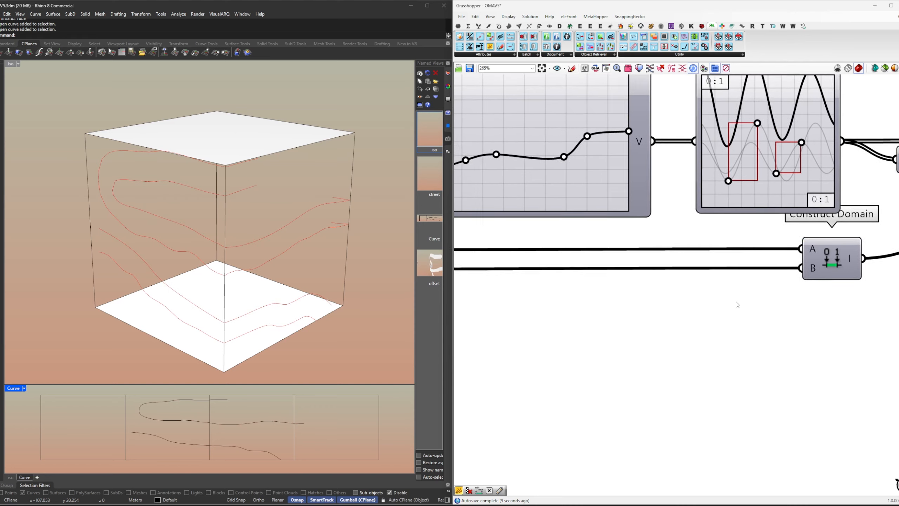
scroll(737, 305, "down", 4)
right_click_drag(632, 320, 744, 293)
scroll(641, 257, "up", 4)
double_click(671, 268)
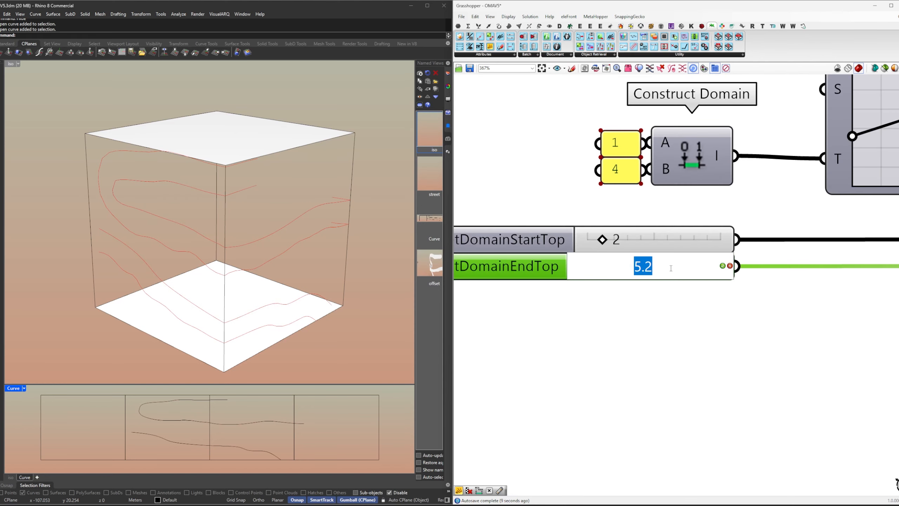
type("8")
key("Return")
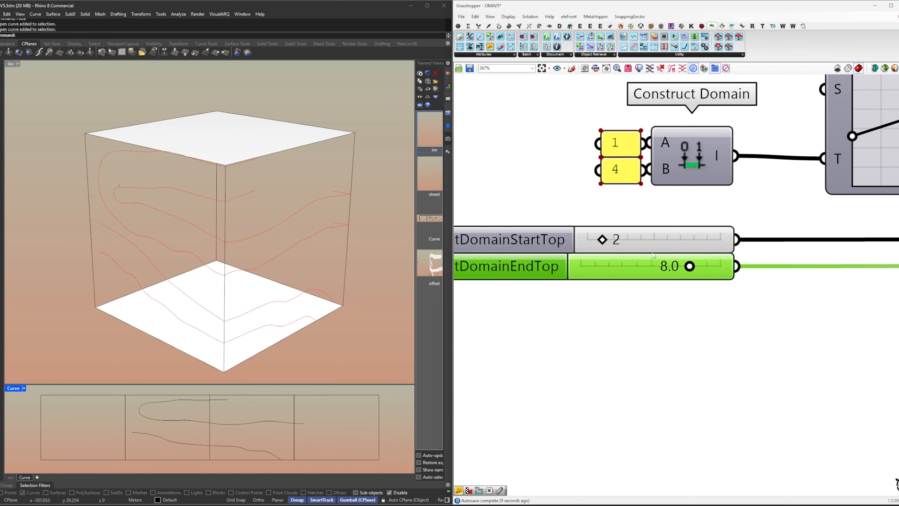
Step: Reduce the DomainEndTop slider to 3
double_click(662, 267)
type("3")
key("Return")
Step: Set the DomainEndTop slider to 5
double_click(667, 269)
type("5")
key("Return")
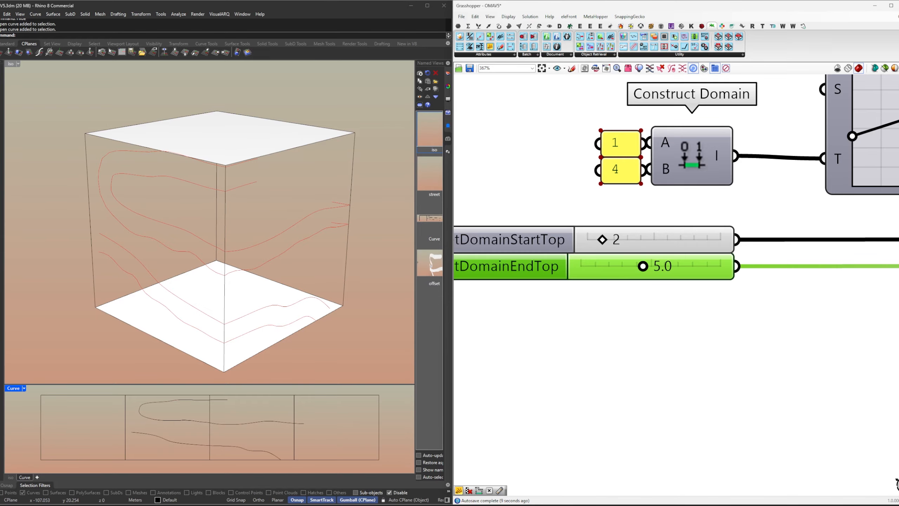
left_click(661, 315)
Step: Set the upper of the two bottom offset domain sliders, the domain start, to 2
scroll(704, 238, "down", 9)
right_click_drag(769, 307, 715, 131)
right_click_drag(733, 264, 614, 131)
scroll(586, 270, "up", 5)
scroll(597, 273, "up", 6)
double_click(615, 271)
type("2")
key("Return")
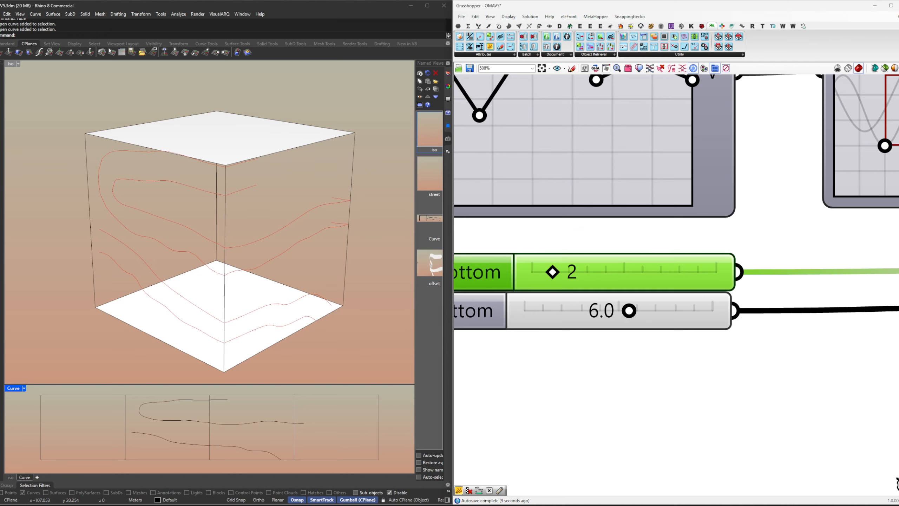
Step: Set the bottom offset domain's start slider to 4
double_click(600, 269)
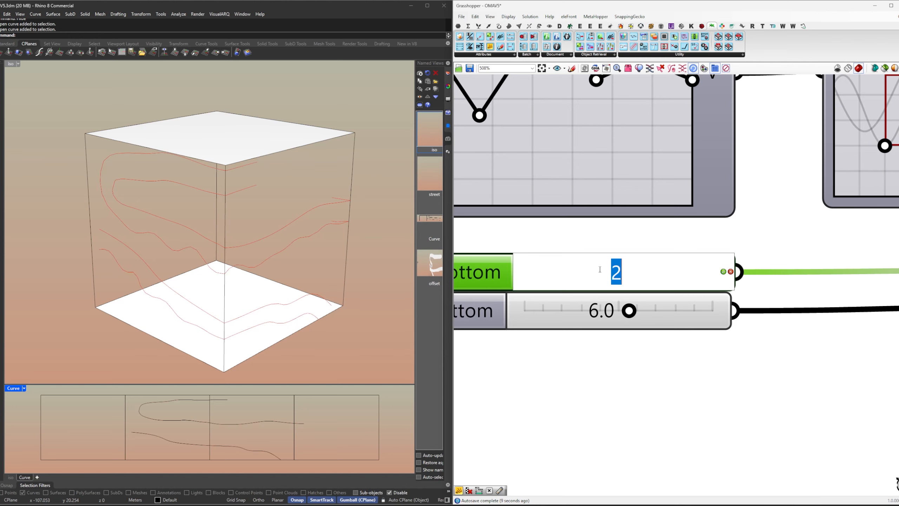
type("4")
key("Return")
left_click(638, 347)
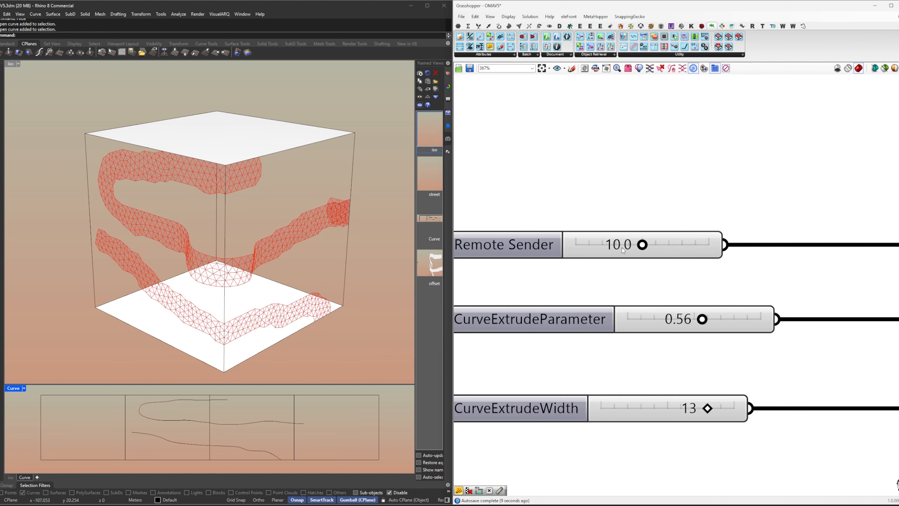
Step: Try a CurveExtrudeParameter value of 0.4 and undo the change
double_click(668, 319)
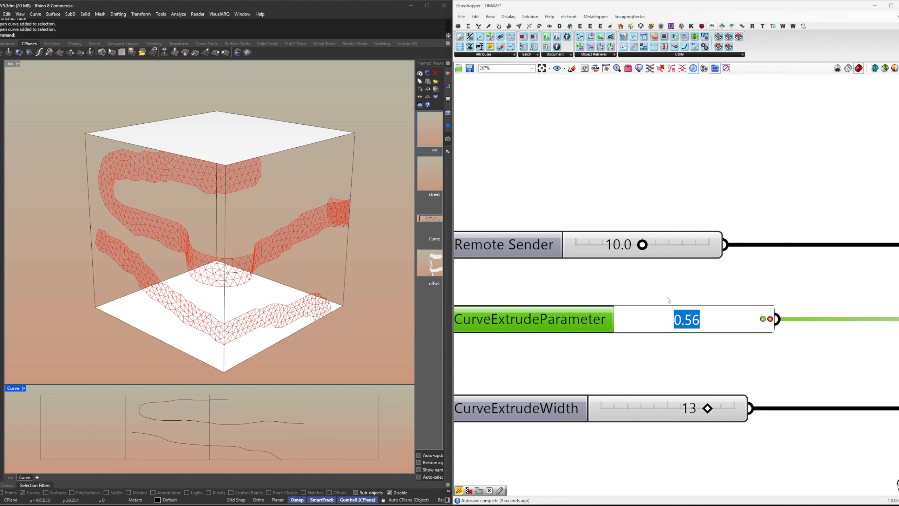
type("0.4")
key("Return")
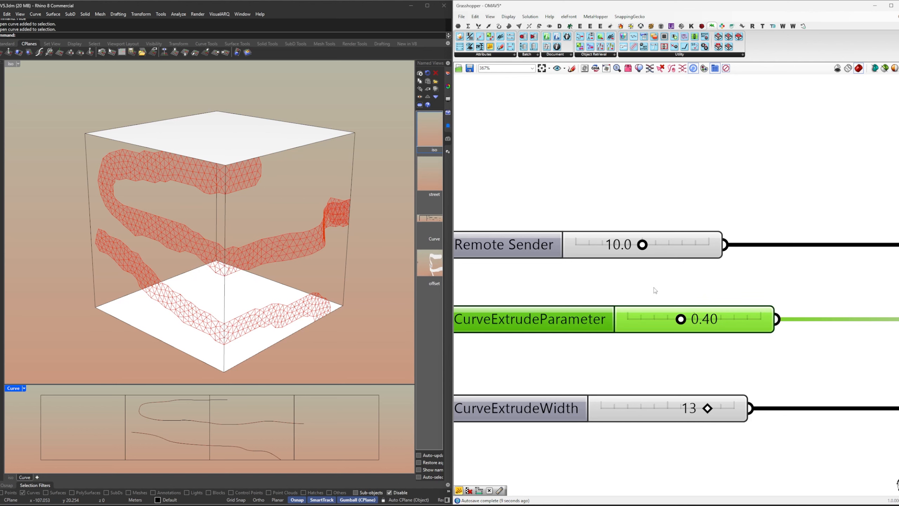
left_click(665, 298)
key("ctrl+z")
Step: Set the CurveExtrudeParameter slider to 0.8 to shift the bulge along the curve
double_click(687, 320)
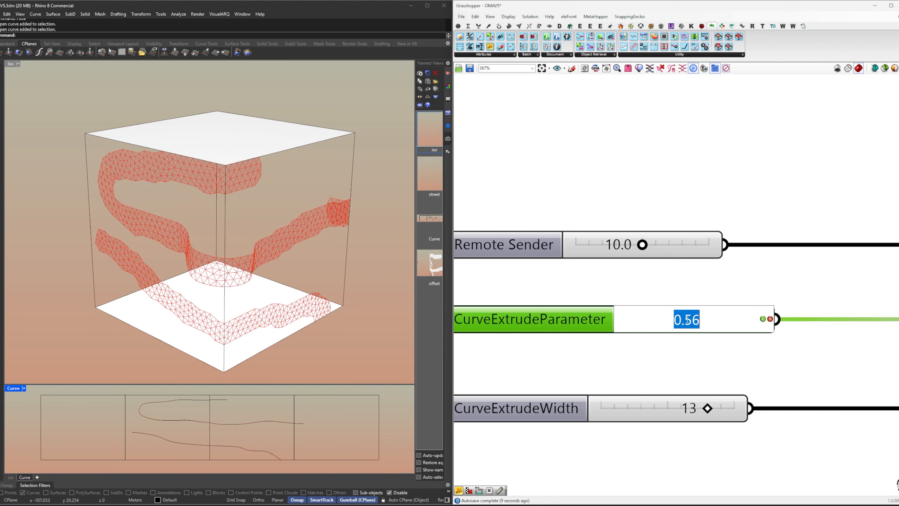
type("0.8")
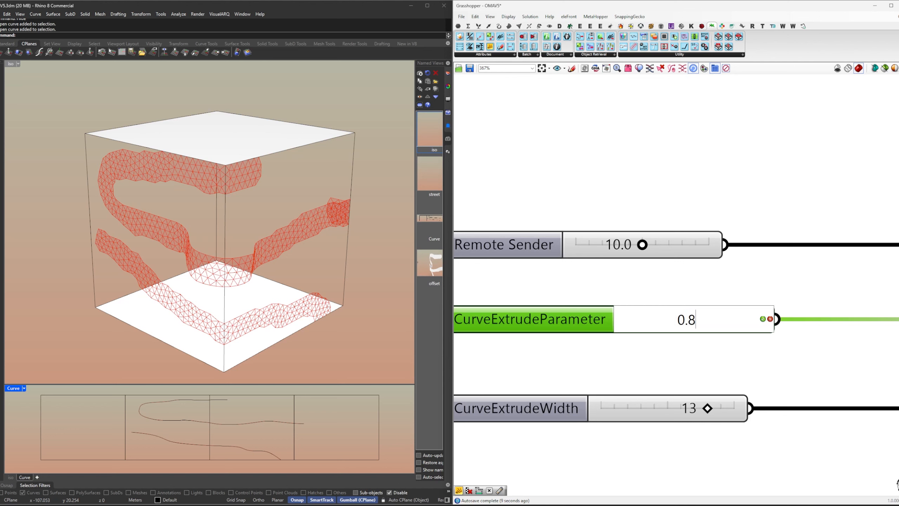
key("Return")
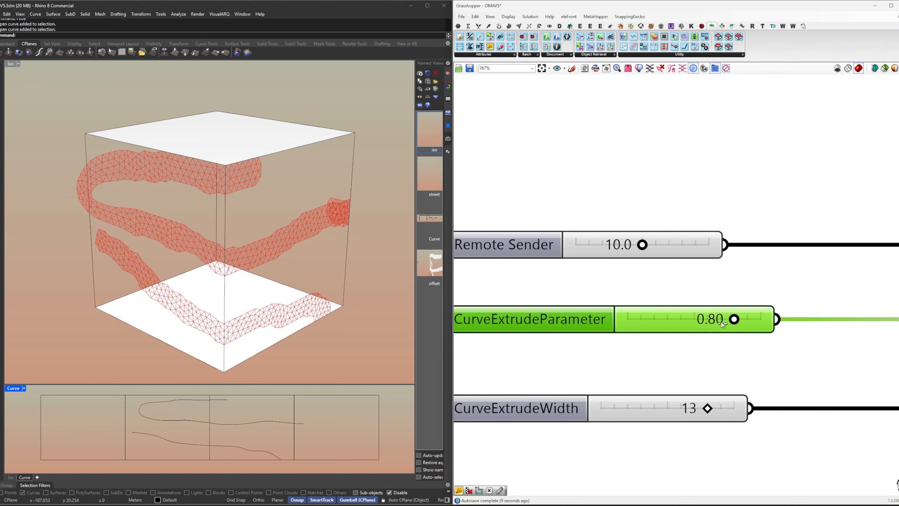
Step: Slide CurveExtrudeParameter to lower values and set it to exactly 0.56
left_click_drag(728, 321, 699, 320)
double_click(719, 322)
type("0.56")
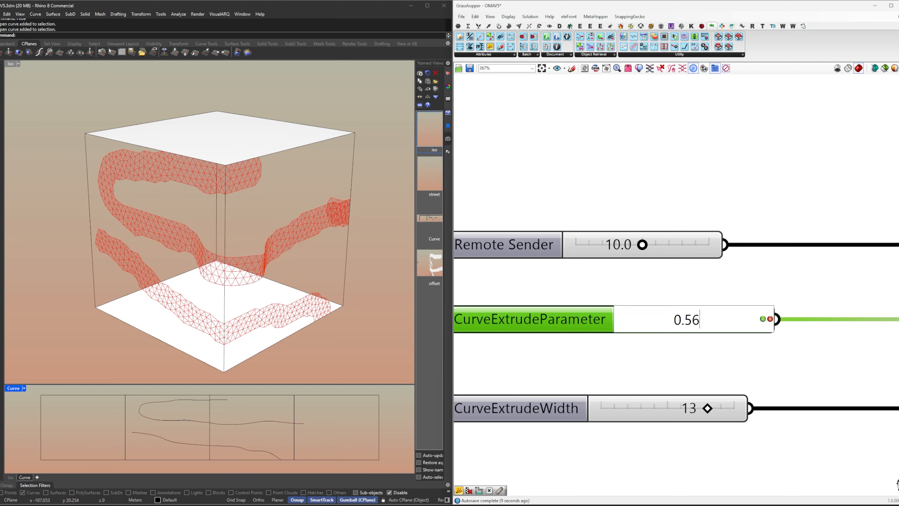
key("Return")
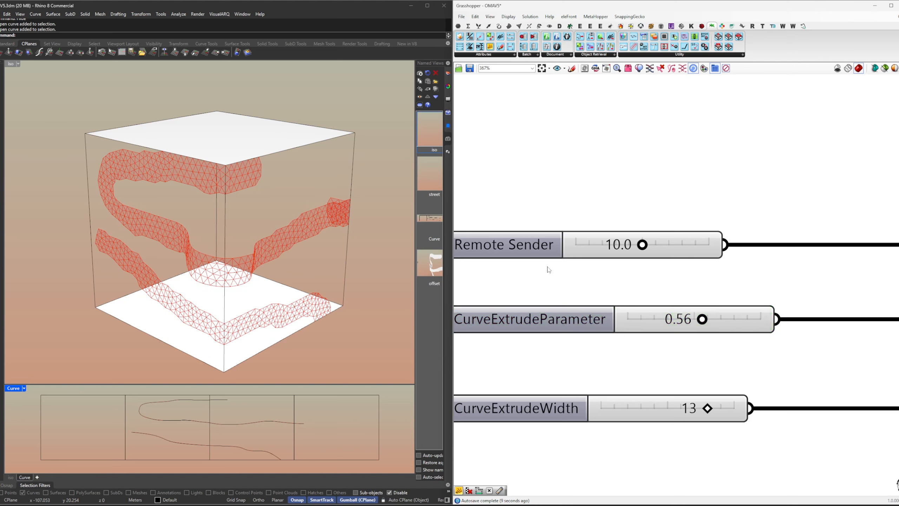
Step: Try a value of 5 on the slider feeding CurveExtrudeDepth, and set it to 11
scroll(549, 270, "down", 2)
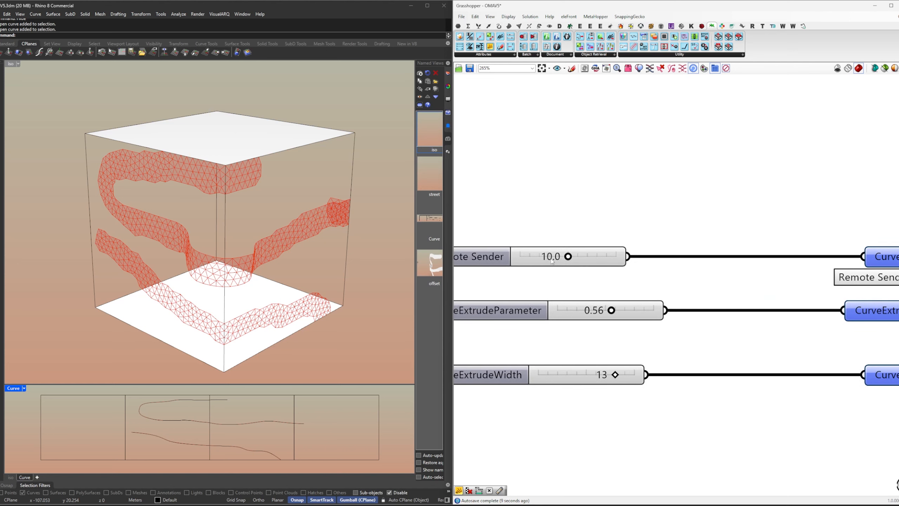
double_click(551, 261)
type("5")
key("Return")
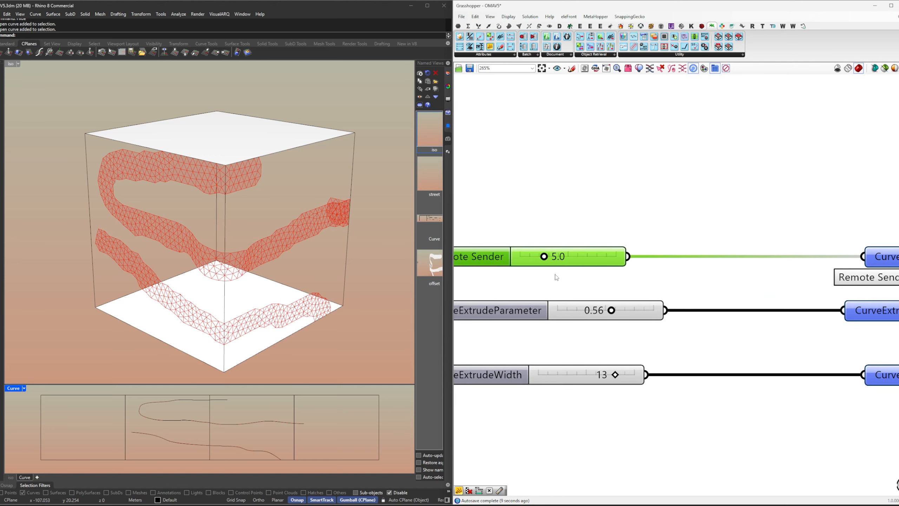
double_click(579, 255)
Step: Set the CurveExtrudeWidth slider to 15 to widen the extruded bulge
double_click(602, 287)
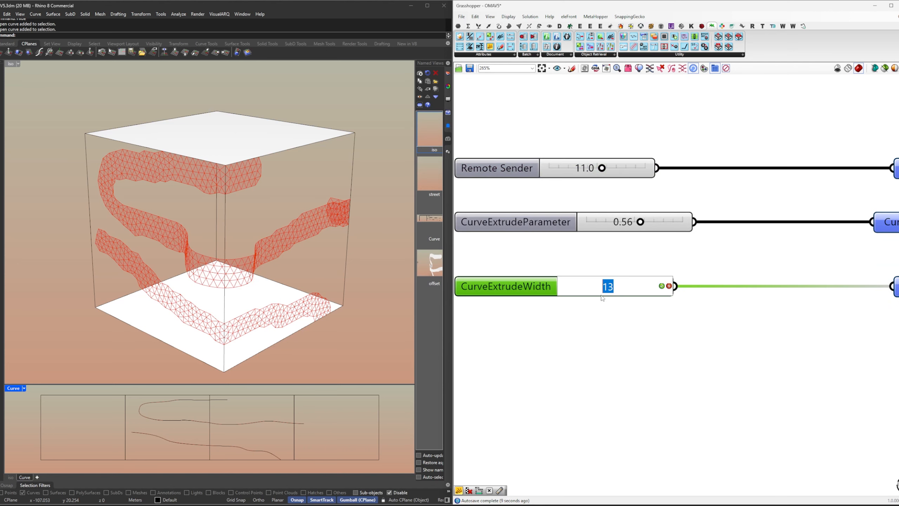
type("15")
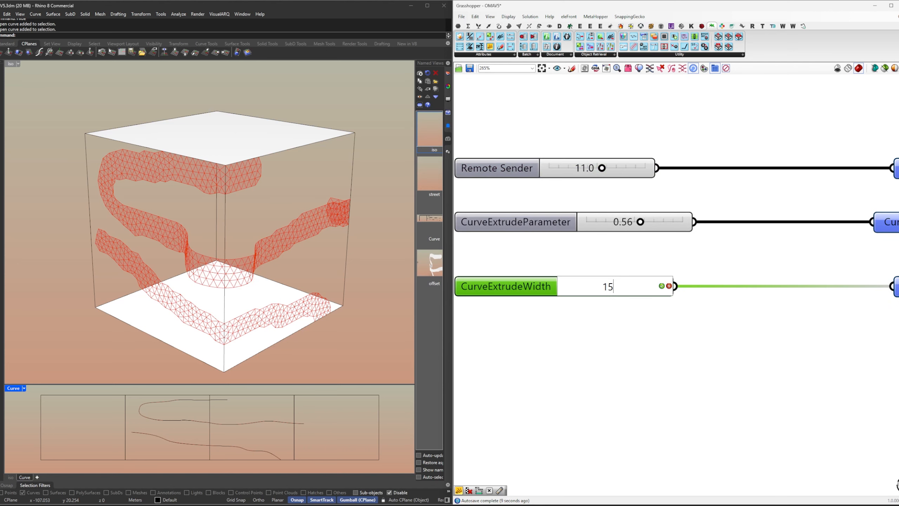
key("Return")
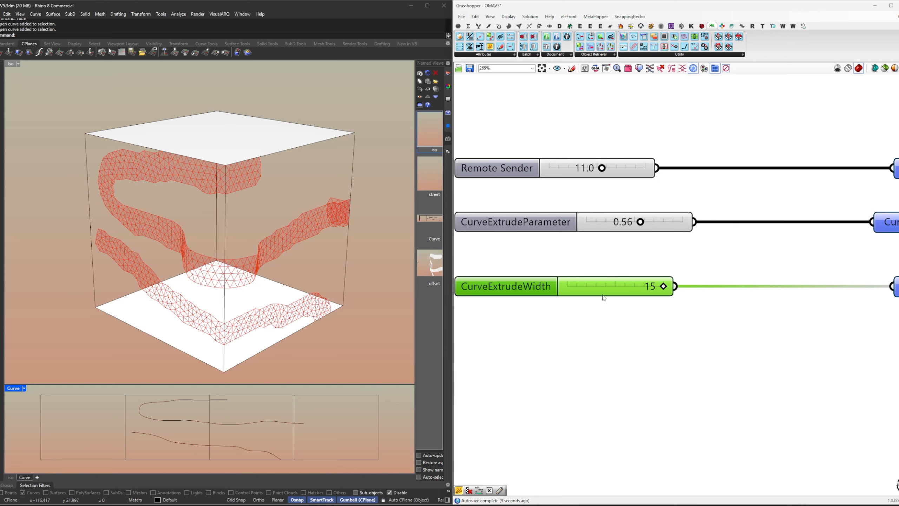
Step: Try CurveExtrudeWidth values of 8 and 12, and return the slider to 15
double_click(629, 282)
left_click_drag(620, 284, 604, 287)
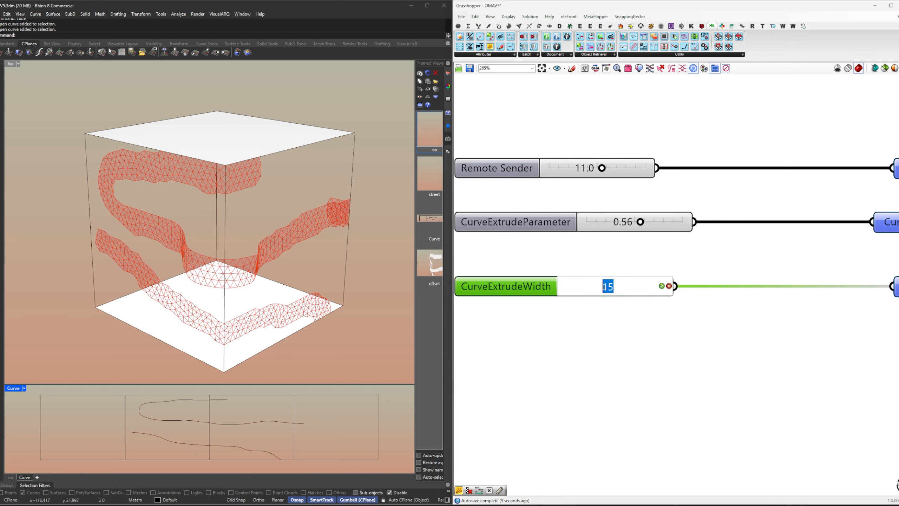
type("8")
key("Return")
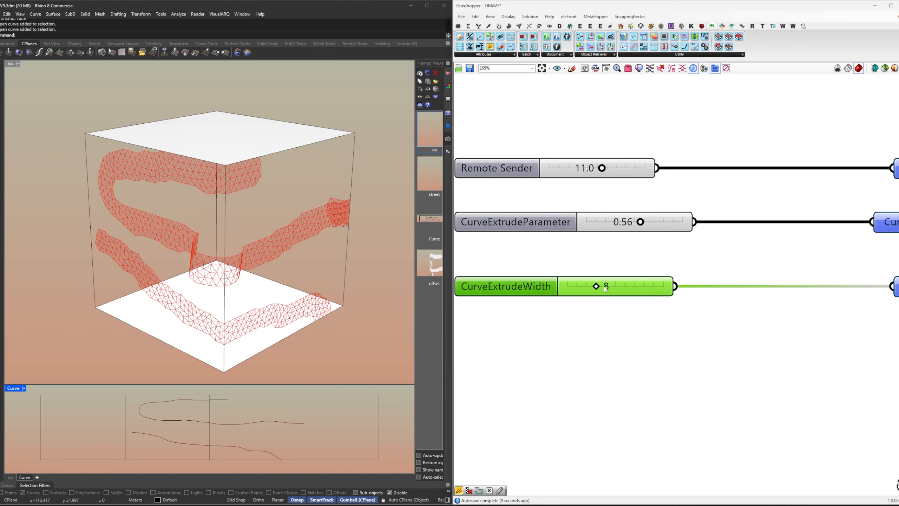
double_click(604, 286)
type("12")
key("Return")
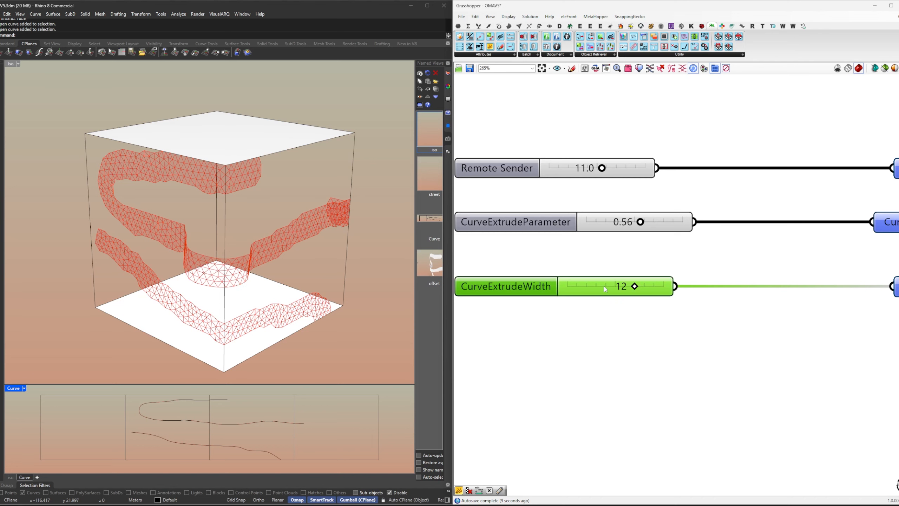
double_click(605, 286)
type("15")
key("Return")
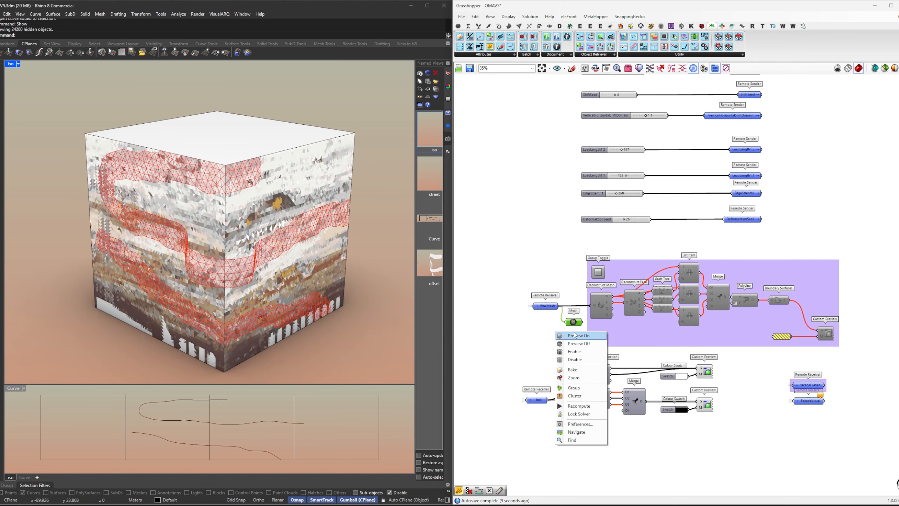
Step: Turn on the preview of the Mesh component connected to the mesh receiver beside the purple group
left_click(577, 335)
left_click(555, 336)
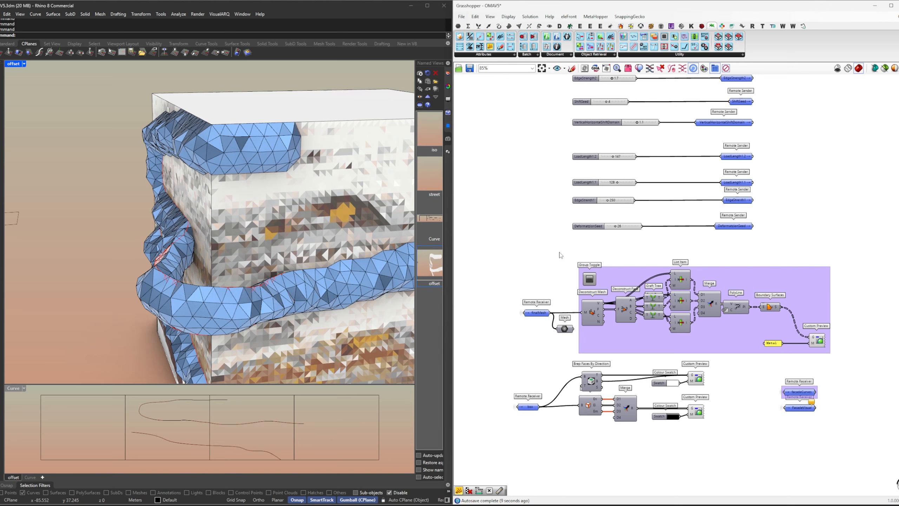
right_click_drag(576, 273, 574, 317)
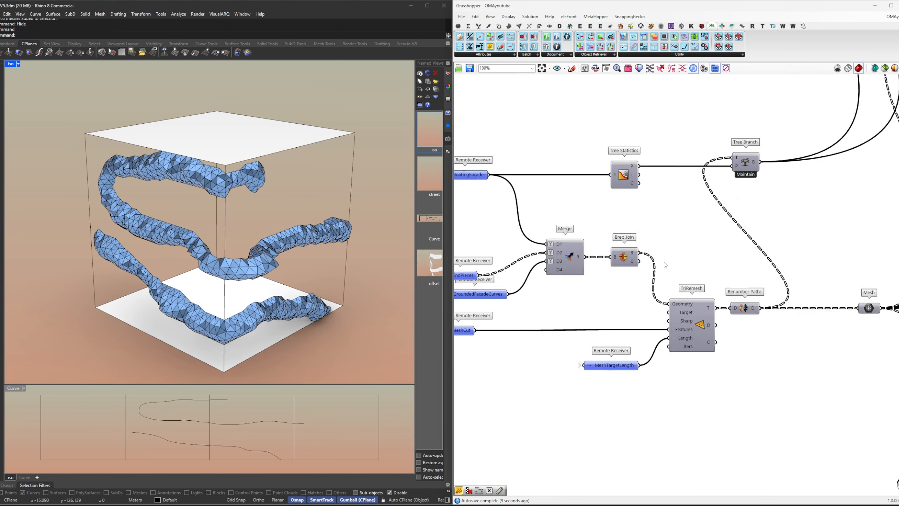
Step: Raise the LoadStrengthMultiplier2 slider to 1.7 to test a stronger deformation load
scroll(745, 375, "down", 5)
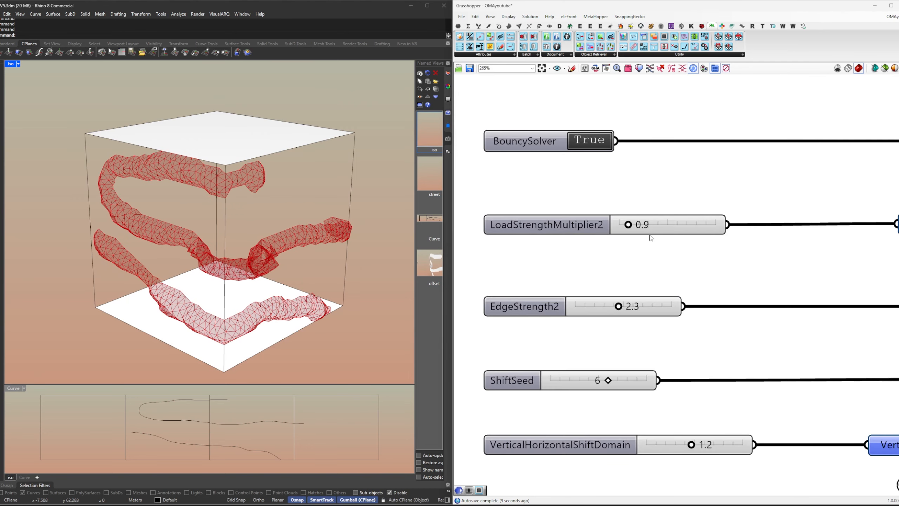
left_click(648, 226)
double_click(648, 226)
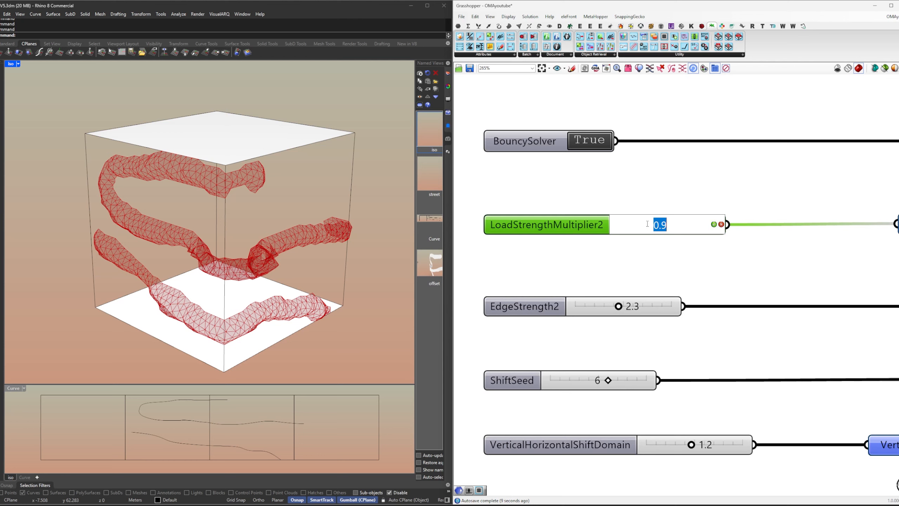
key("Return")
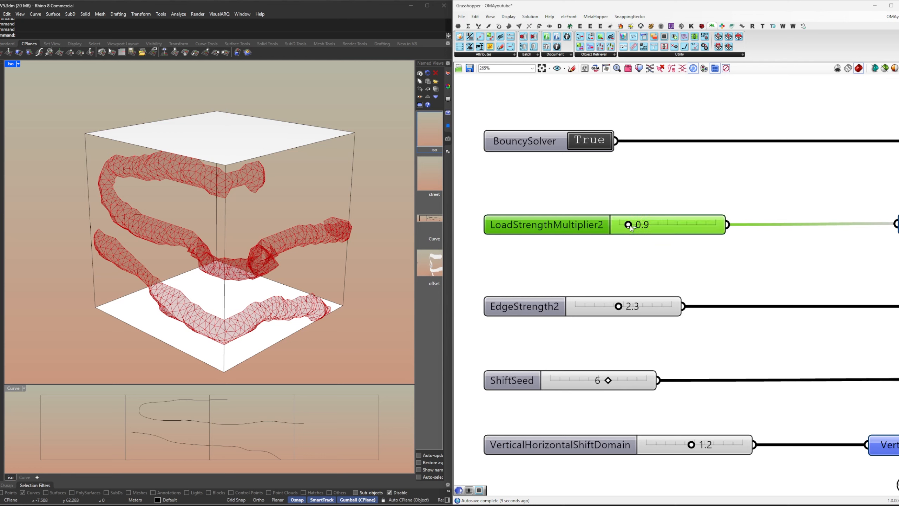
left_click_drag(630, 227, 639, 227)
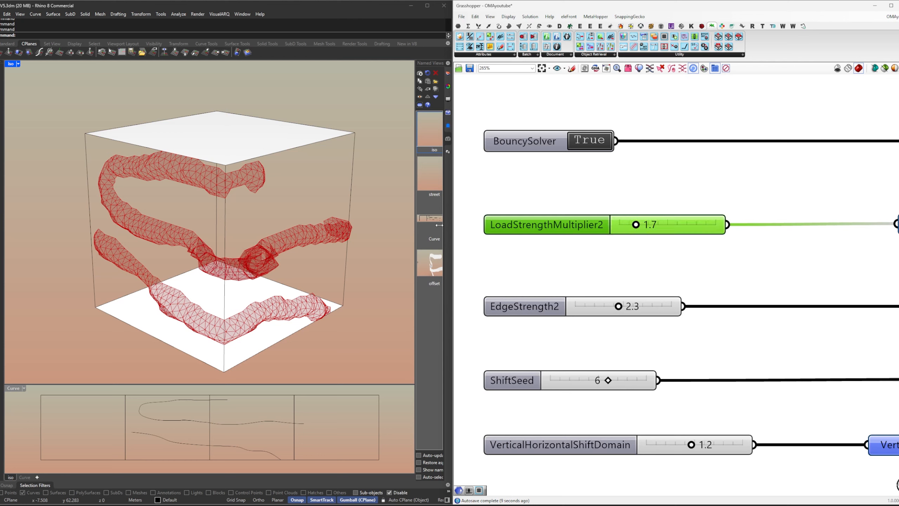
Step: In the offset named view, set LoadStrengthMultiplier2 to 0.5 and EdgeStrength2 to 1.7
left_click(427, 262)
double_click(427, 262)
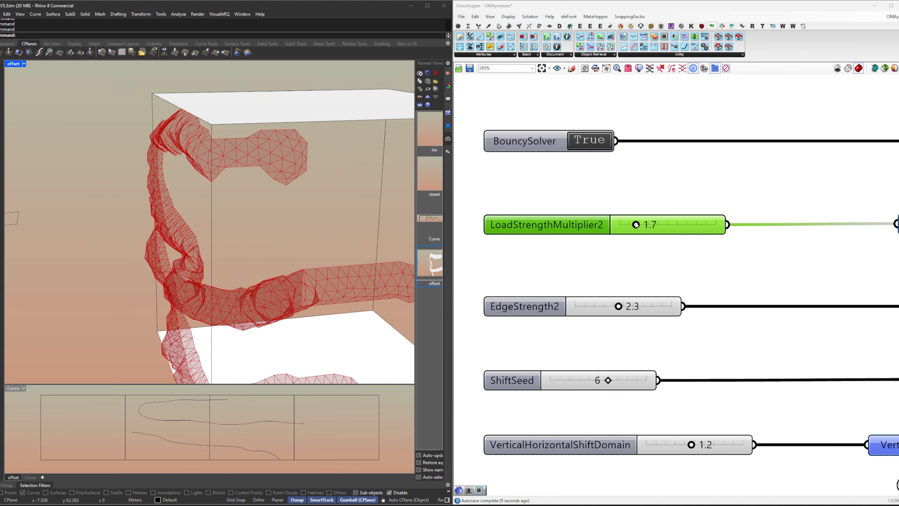
mouse_move(636, 224)
left_mouse_down()
mouse_move(669, 225)
mouse_move(624, 228)
left_mouse_up()
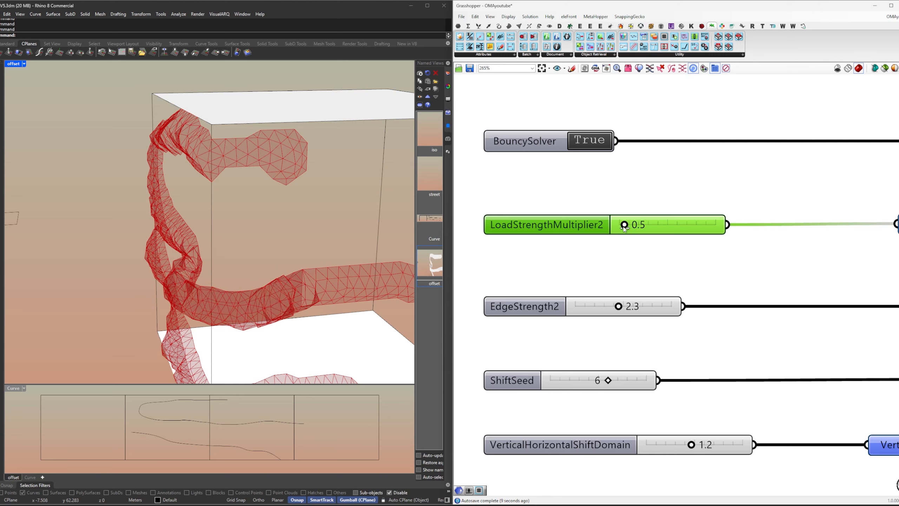
right_click_drag(643, 281, 653, 211)
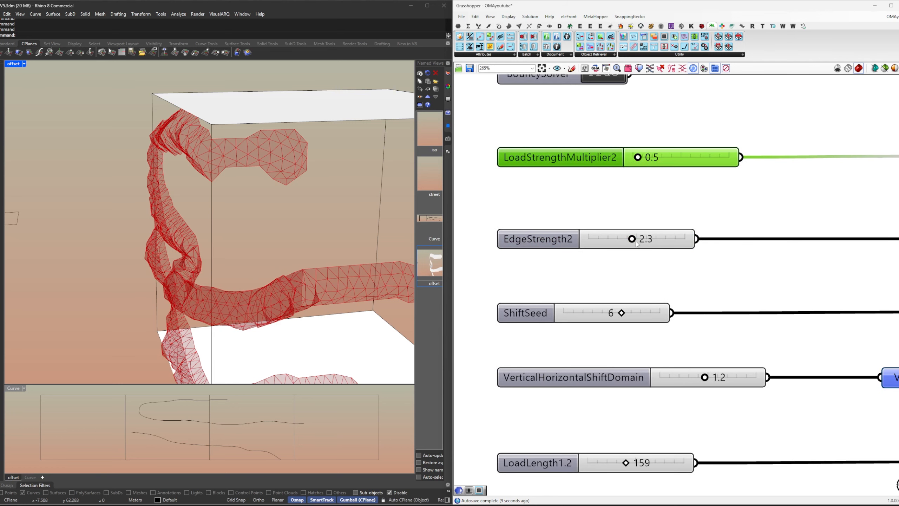
mouse_move(631, 241)
left_mouse_down()
mouse_move(596, 239)
mouse_move(632, 242)
mouse_move(617, 244)
left_mouse_up()
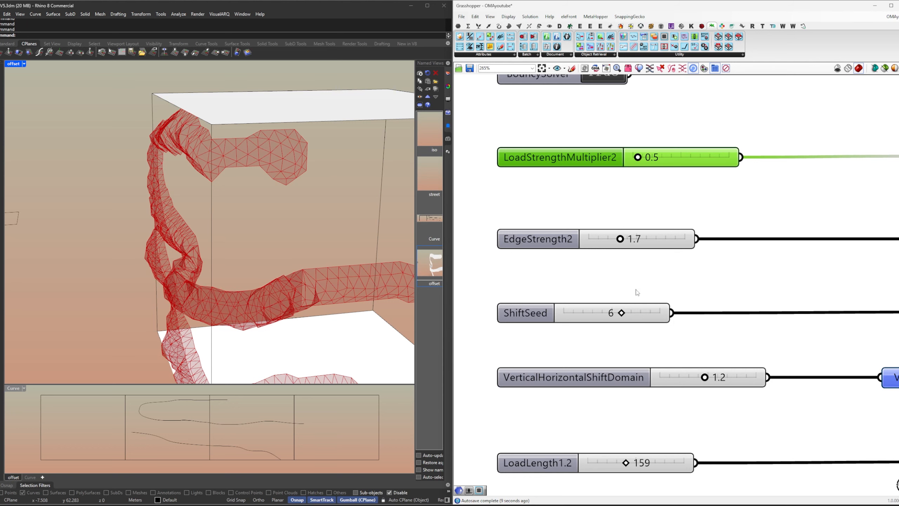
Step: Set the ShiftSeed slider to 4 and VerticalHorizontalShiftDomain to 1.3
right_click_drag(637, 293, 643, 176)
left_click_drag(632, 200, 610, 200)
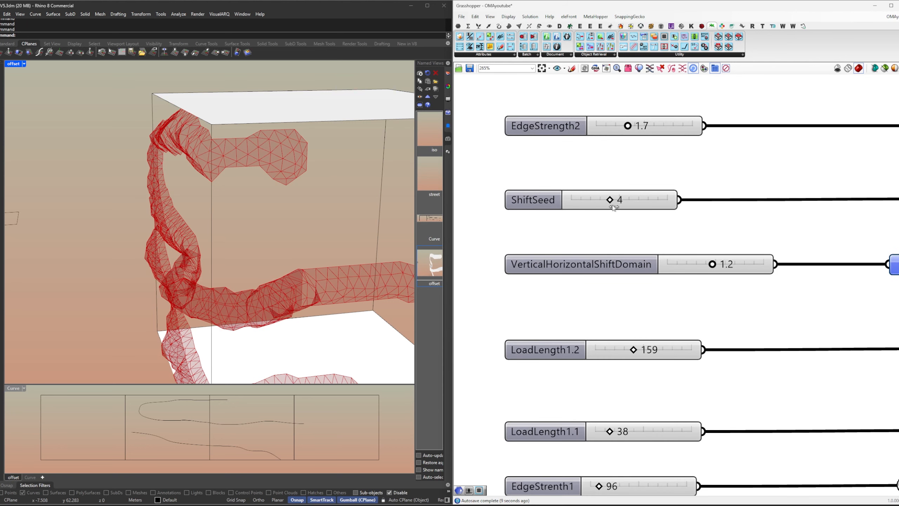
right_click_drag(674, 281, 666, 224)
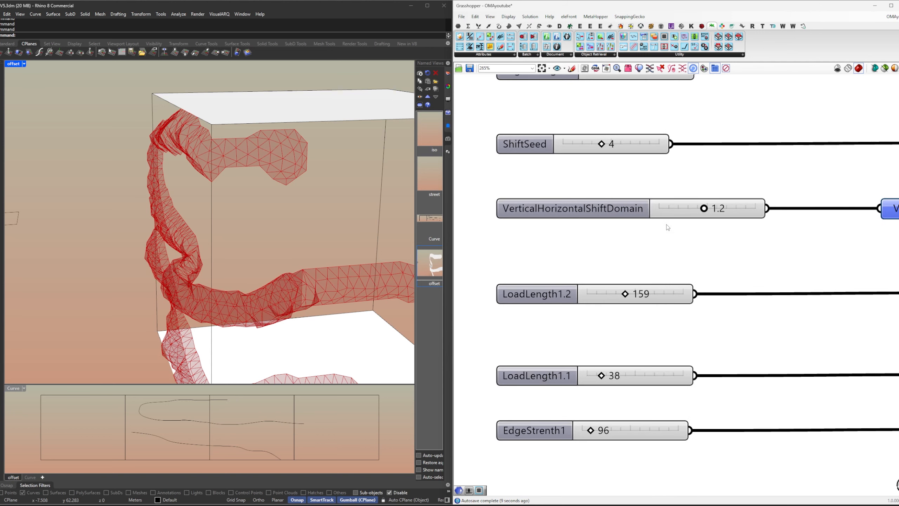
mouse_move(706, 210)
left_mouse_down()
mouse_move(679, 209)
mouse_move(721, 212)
mouse_move(678, 209)
mouse_move(718, 212)
mouse_move(710, 212)
left_mouse_up()
Step: Set the LoadLength1.2 slider to 156 and LoadLength1.1 to 95
right_click_drag(703, 248, 701, 182)
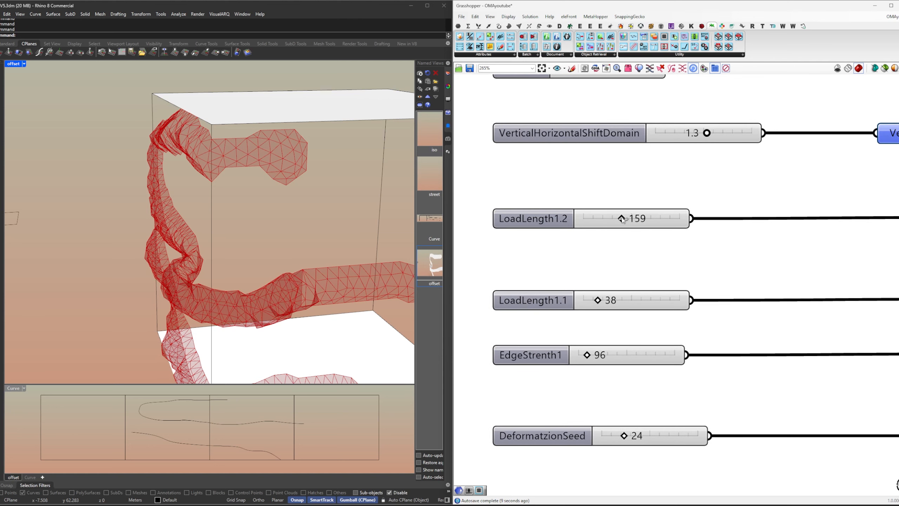
mouse_move(622, 218)
left_mouse_down()
mouse_move(671, 220)
mouse_move(622, 229)
left_mouse_up()
right_click_drag(643, 227, 652, 150)
left_click_drag(606, 227, 630, 238)
Step: Set the EdgeStrenth1 slider to 223 and DeformatzionSeed to 38
right_click_drag(623, 258, 620, 198)
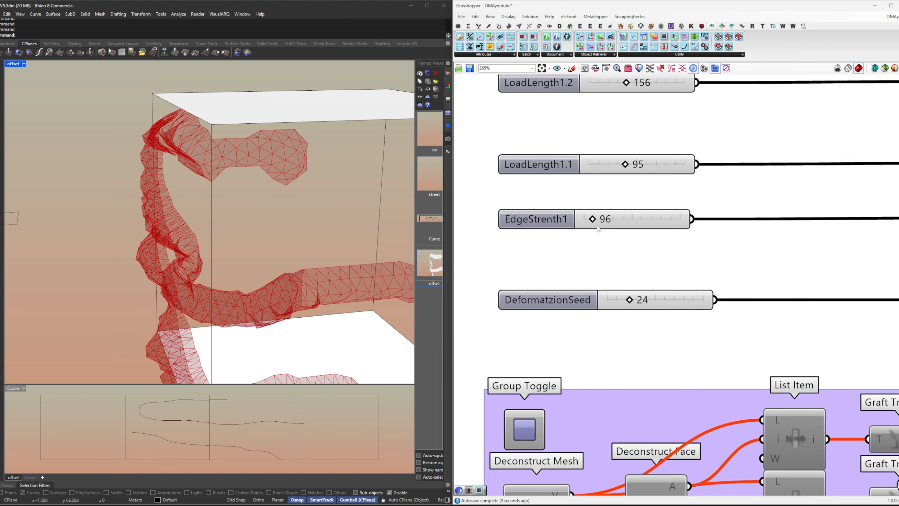
mouse_move(595, 223)
left_mouse_down()
mouse_move(629, 223)
mouse_move(605, 227)
left_mouse_up()
right_click_drag(631, 322, 629, 249)
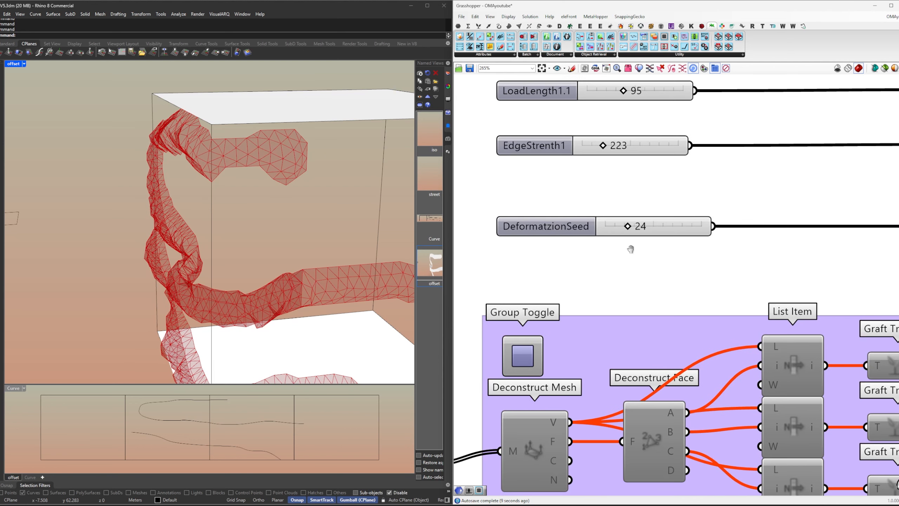
mouse_move(628, 230)
left_mouse_down()
mouse_move(655, 227)
mouse_move(641, 227)
left_mouse_up()
Step: Switch the BouncySolver toggle to False
scroll(626, 263, "down", 4)
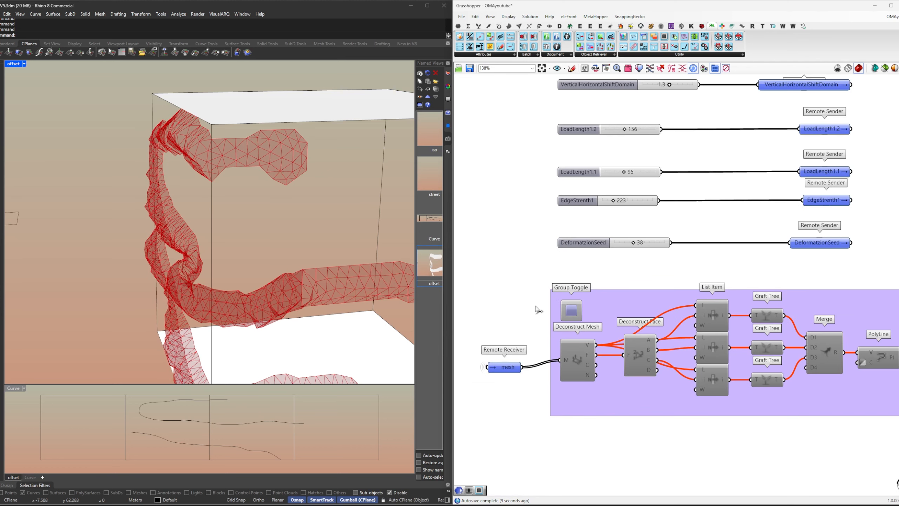
scroll(559, 311, "down", 2)
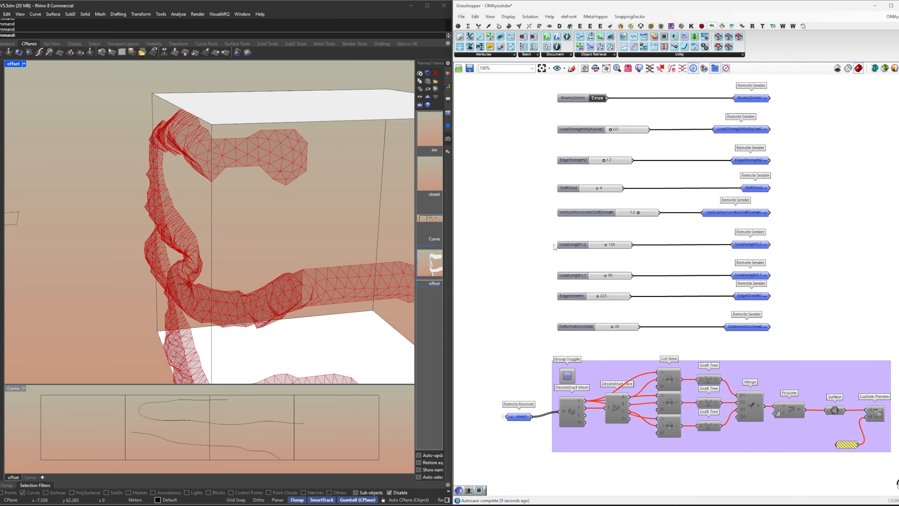
right_click_drag(604, 94, 602, 122)
left_click(598, 128)
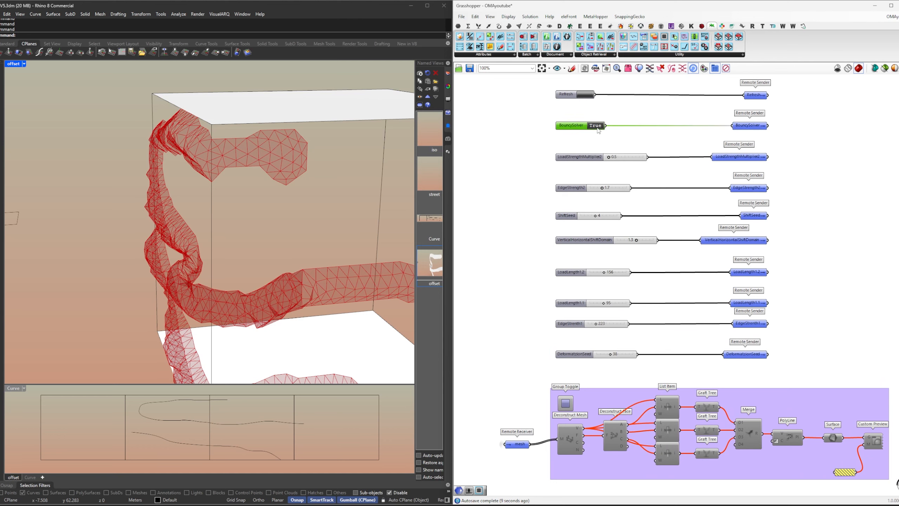
double_click(598, 128)
left_click(605, 134)
Step: Enable the purple surface group with its Group Toggle and turn off the mesh receiver's preview to show the panels alone
right_click_drag(569, 343, 578, 175)
scroll(505, 262, "up", 3)
left_click(617, 218)
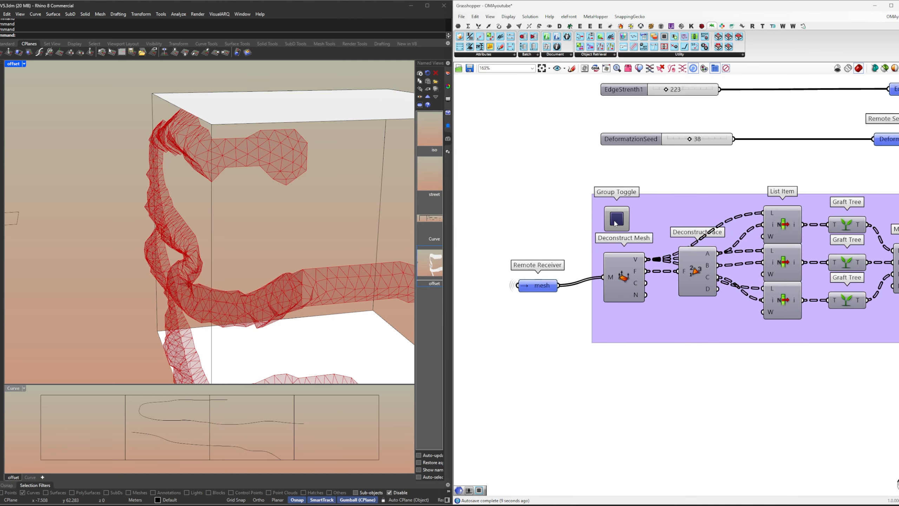
left_click_drag(561, 314, 534, 250)
middle_click(534, 250)
left_click(546, 263)
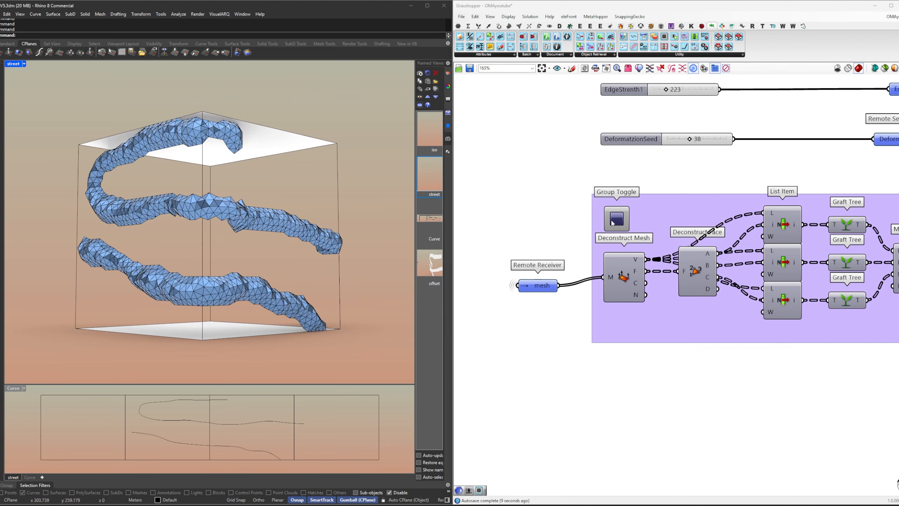
Step: Turn the mesh receiver's preview back on and trigger Refresh to reset the mesh
left_click(559, 244)
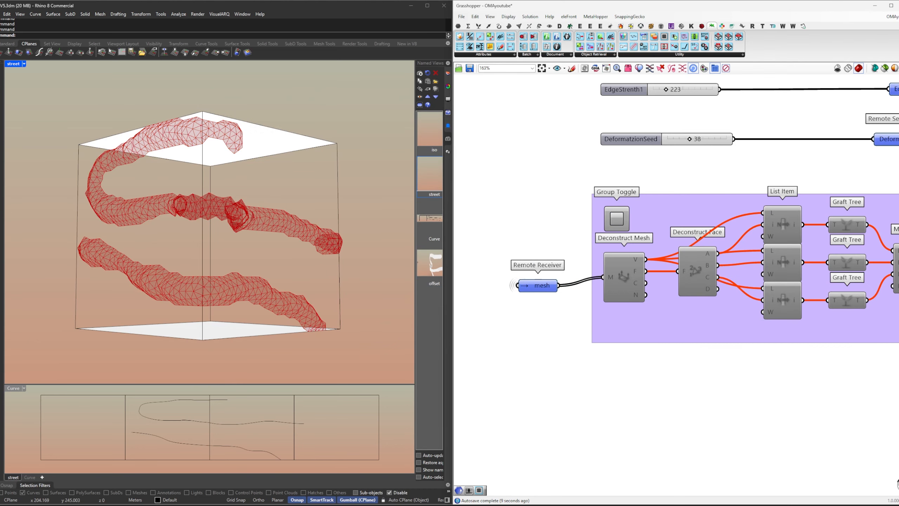
right_click_drag(591, 196, 552, 389)
scroll(552, 389, "down", 5)
right_click_drag(588, 312, 590, 344)
scroll(575, 218, "up", 2)
scroll(584, 242, "up", 5)
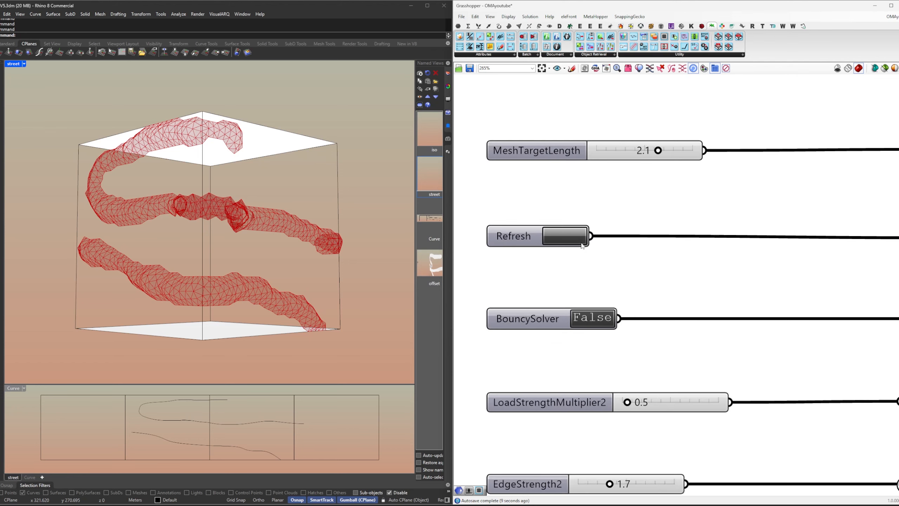
left_click(565, 242)
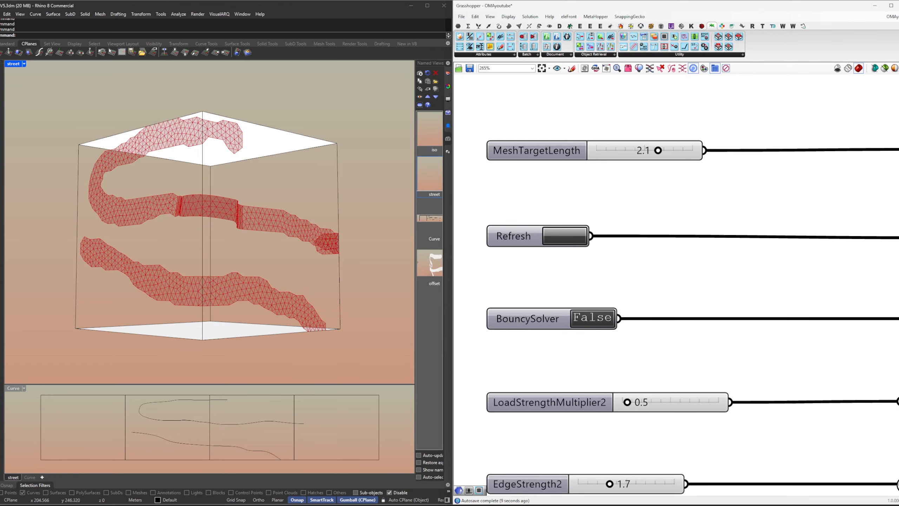
Step: Draw an open degree-3 curve with five points low across the last facade section of the Curve viewport, ending just past its divider
left_click(1, 75)
left_click(348, 447)
left_click(342, 439)
left_click(329, 443)
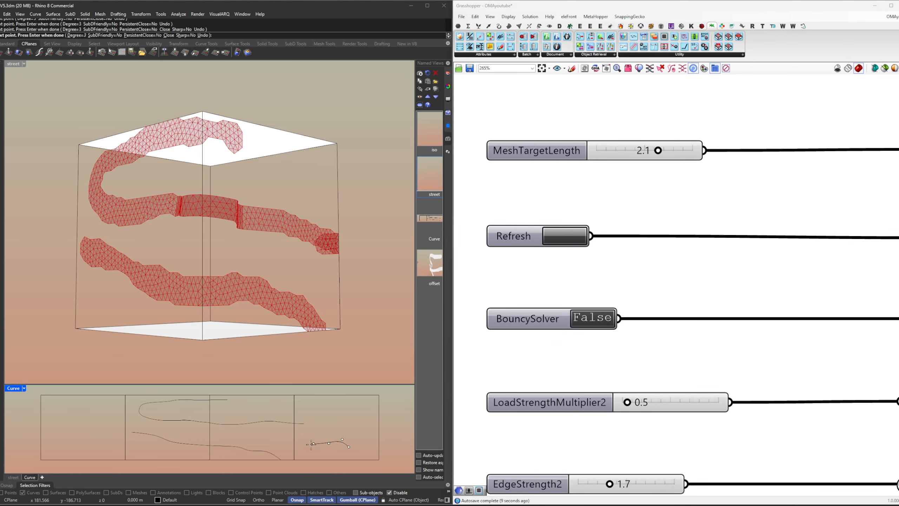
left_click(313, 443)
left_click(275, 437)
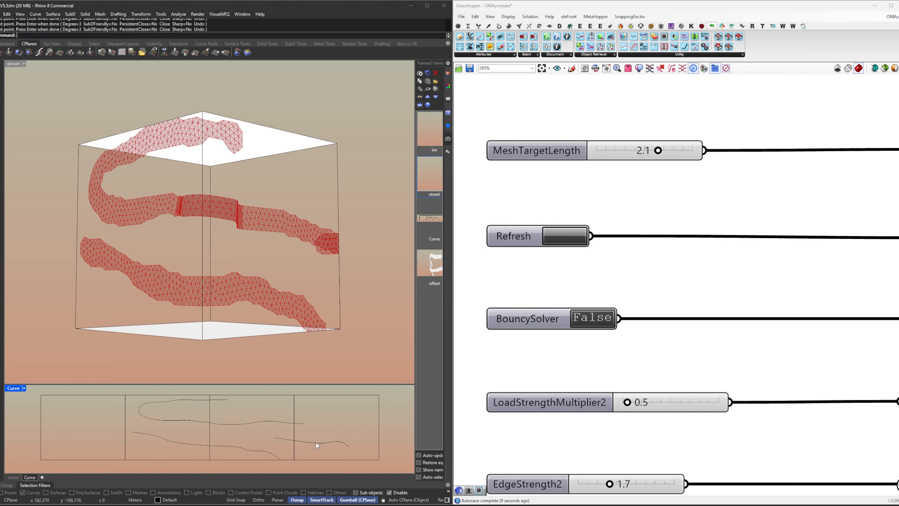
key("Return")
Step: Move the newly drawn curve to the Curves layer
left_click(448, 73)
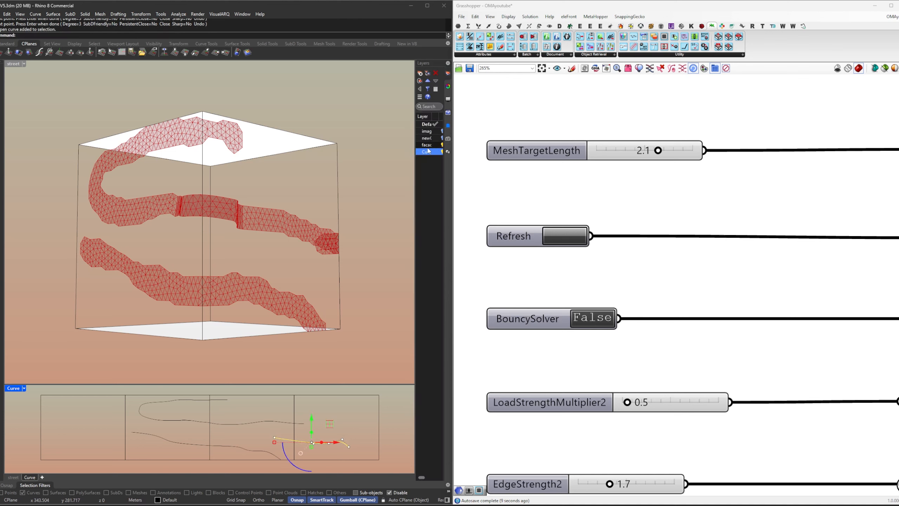
right_click(429, 151)
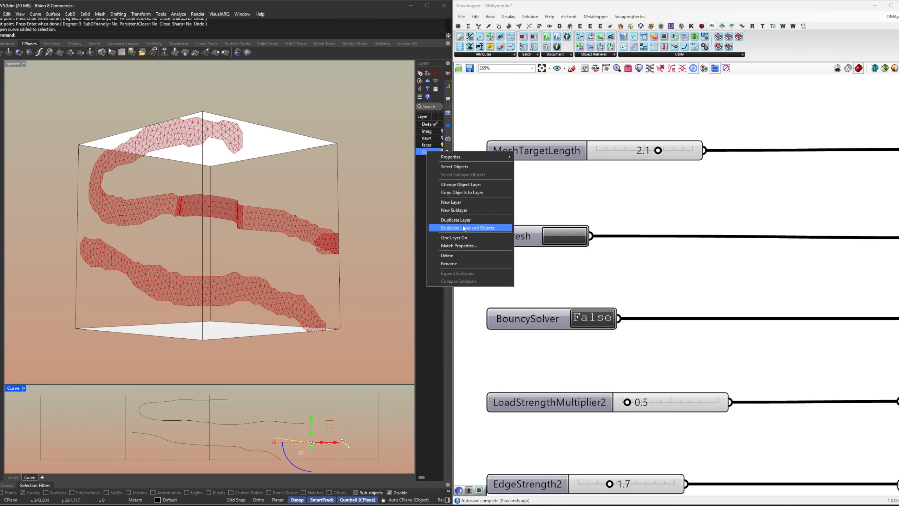
left_click(468, 184)
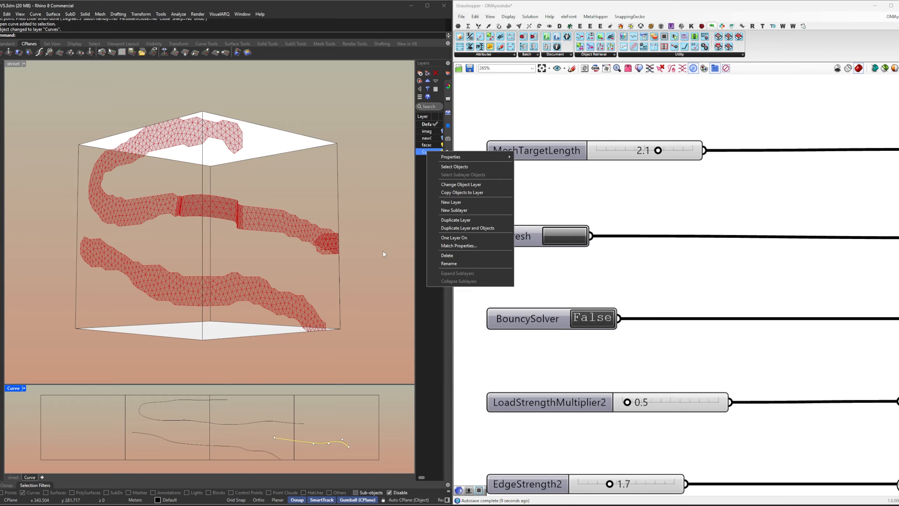
left_click(372, 274)
Step: Set the CurveExtrudeParameter slider to 0.82 to shift the bulge toward the building's corner
right_click_drag(329, 284, 357, 322)
right_click_drag(666, 295, 585, 92)
scroll(581, 244, "down", 6)
scroll(578, 248, "up", 8)
right_click_drag(588, 231, 587, 257)
scroll(616, 248, "up", 2)
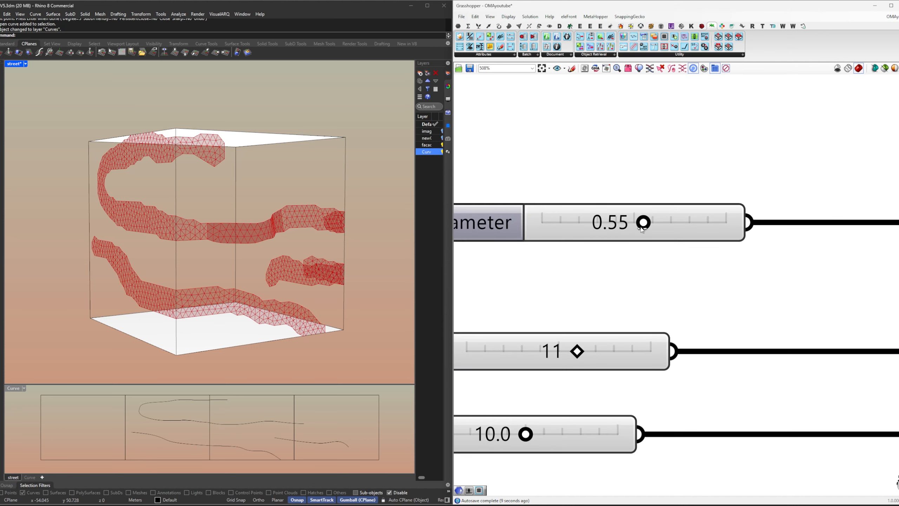
mouse_move(642, 229)
left_mouse_down()
mouse_move(588, 231)
mouse_move(691, 231)
left_mouse_up()
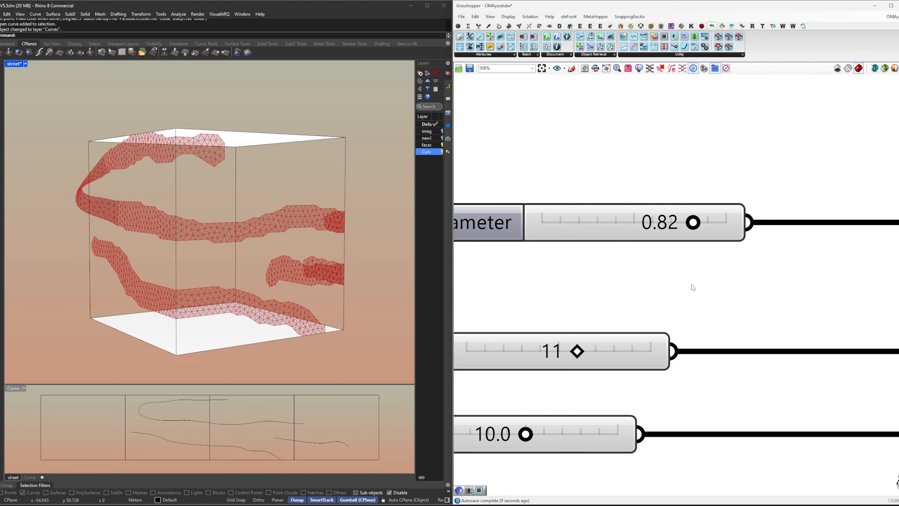
Step: Restore the saved offset, iso and street views in turn to examine the faceted tubes and textured facade
right_click_drag(697, 290, 652, 235)
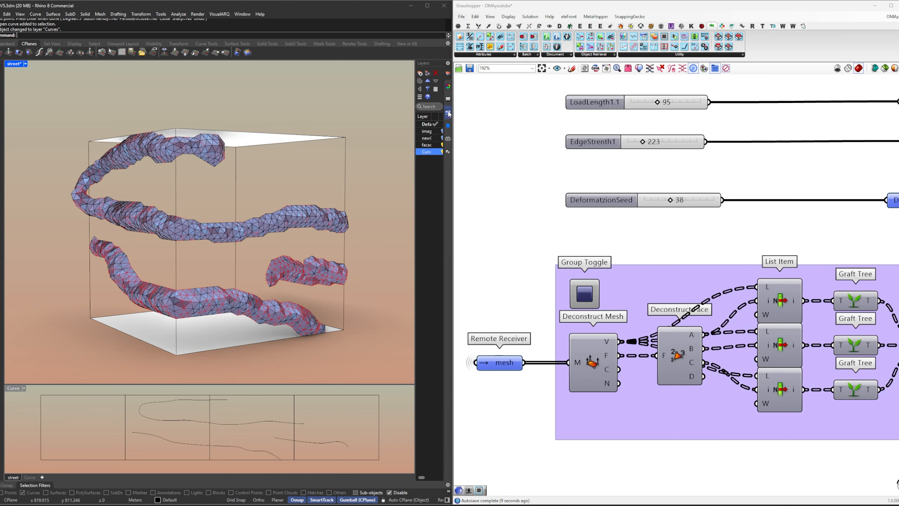
left_click(448, 113)
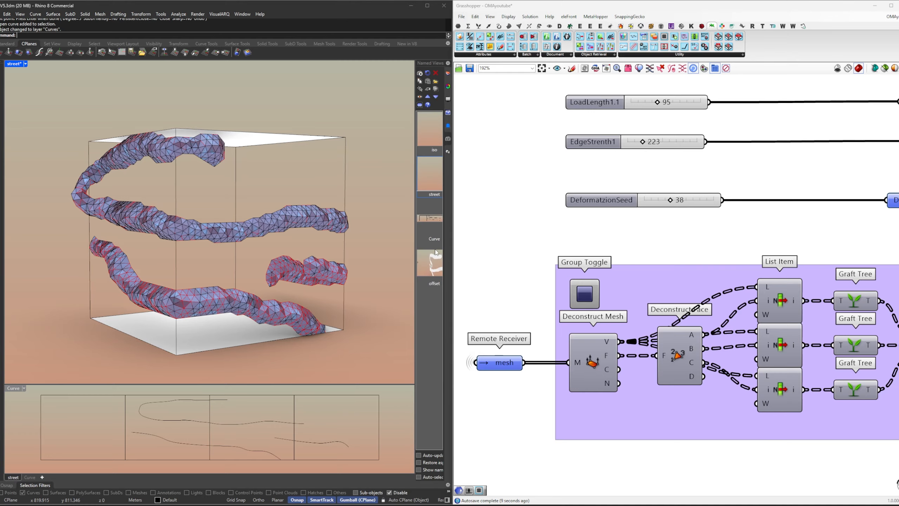
double_click(430, 264)
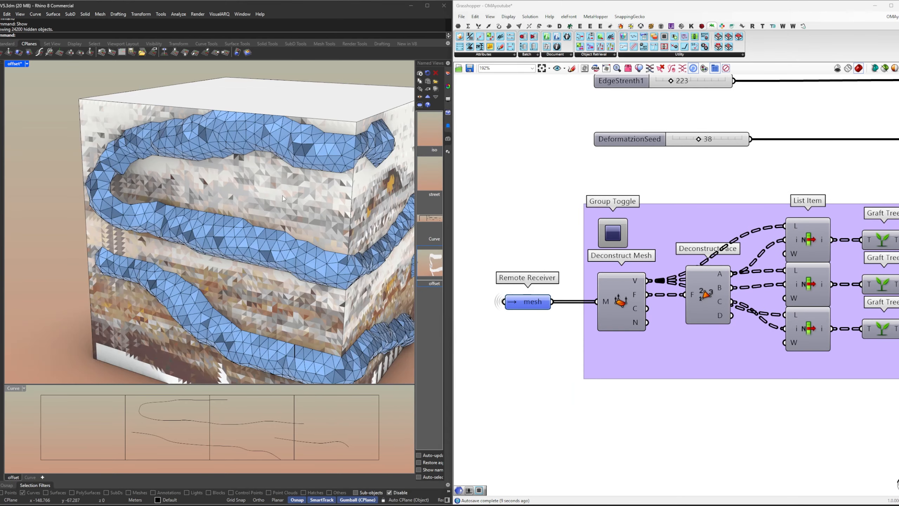
mouse_move(203, 189)
right_mouse_down()
mouse_move(285, 167)
mouse_move(279, 203)
mouse_move(194, 191)
right_mouse_up()
double_click(437, 127)
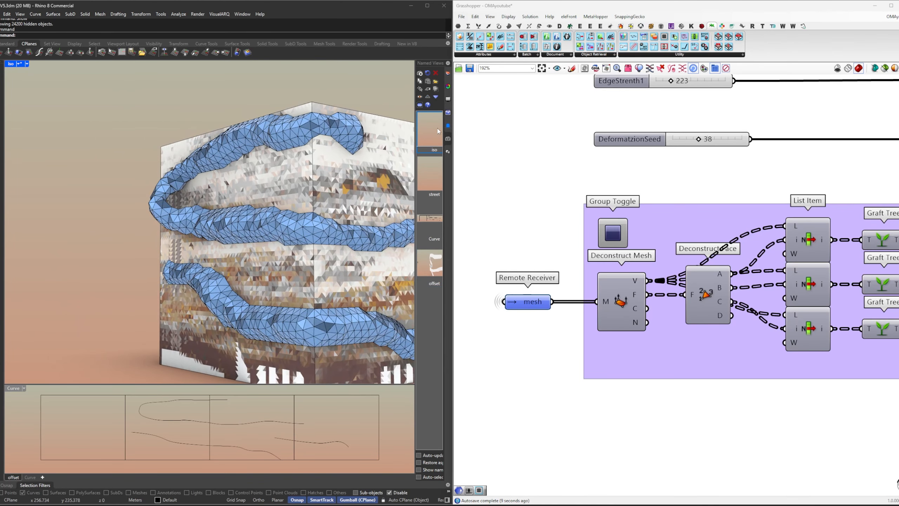
double_click(433, 174)
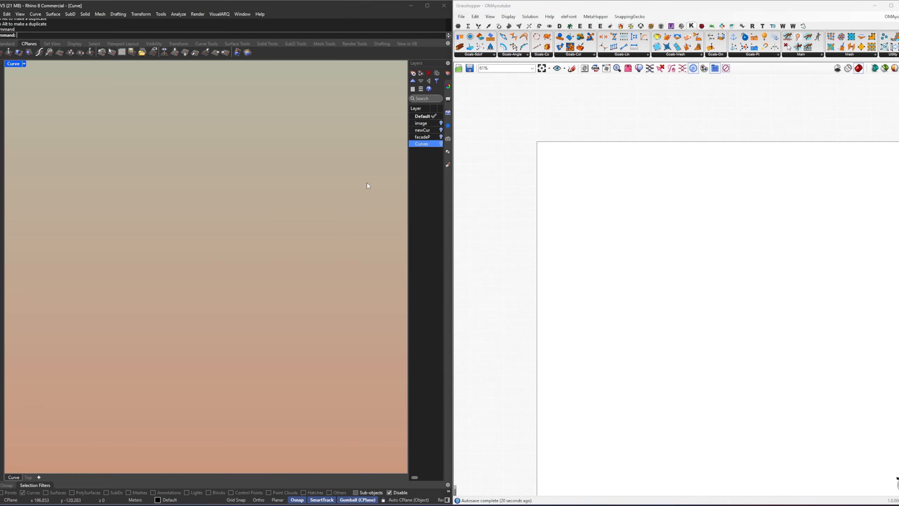
Step: Turn on the facadePanels layer and inspect its four rectangular facade frames one by one
left_click(441, 137)
left_click_drag(115, 277, 72, 221)
left_click_drag(196, 275, 169, 216)
left_click_drag(258, 268, 227, 211)
left_click_drag(317, 266, 278, 208)
left_click(288, 200)
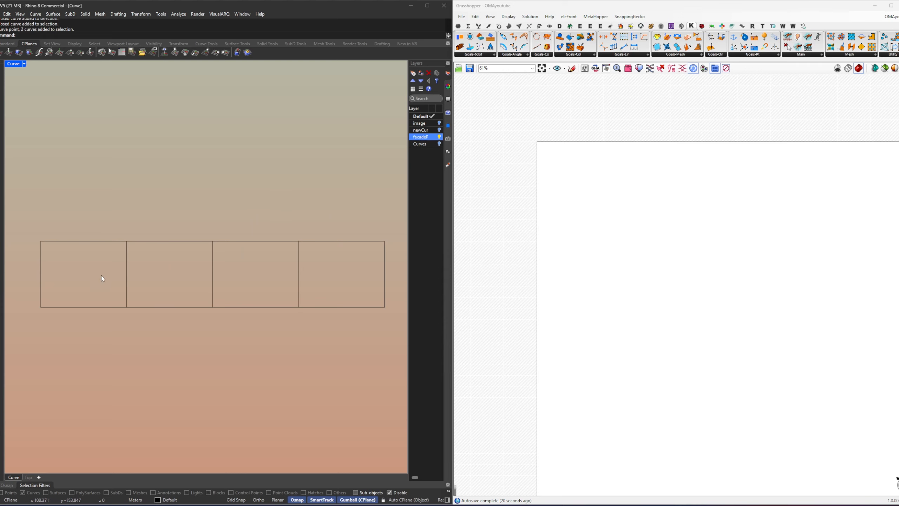
Step: Show the Curves layer, compare the facade curves with the ArchDaily reference photo, and hide the layer again
left_click(439, 143)
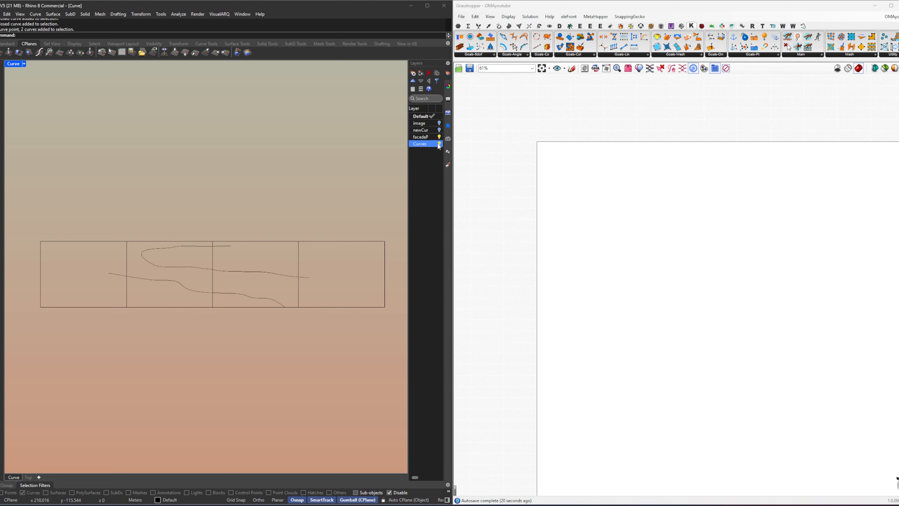
left_click(176, 285)
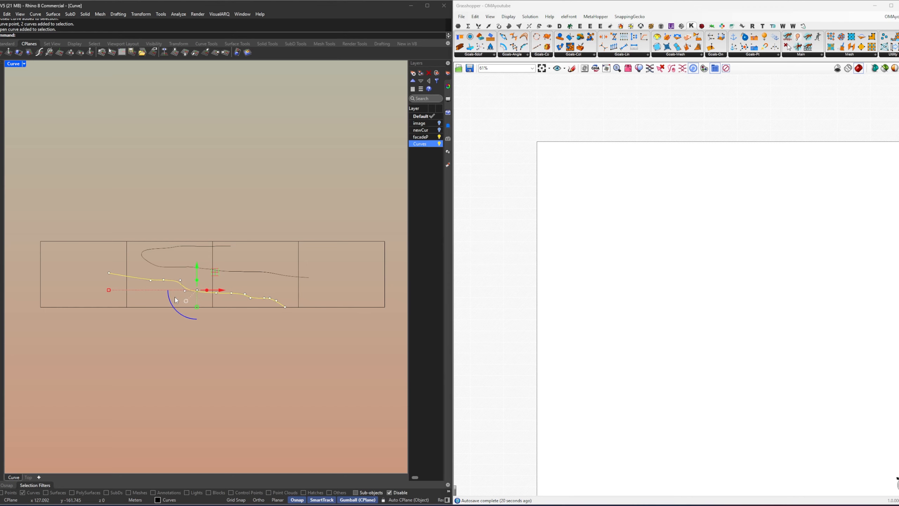
left_click(145, 301)
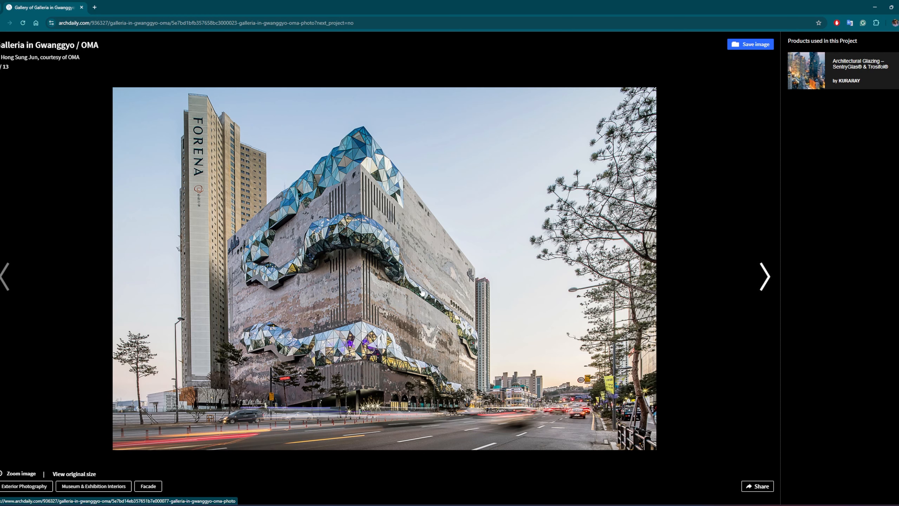
key("alt+Tab")
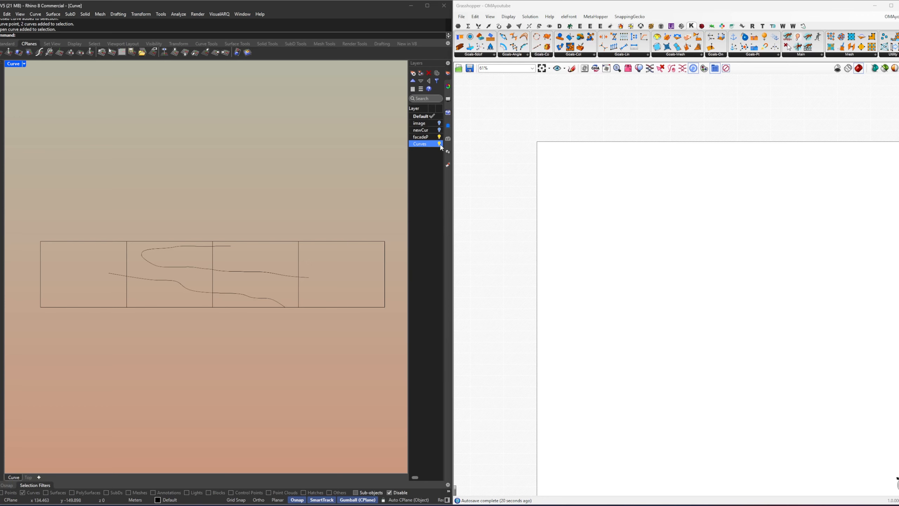
left_click(439, 143)
Step: Show the image layer, examine the facade bitmap surface up close, and hide both the image and facadePanels layers
left_click(439, 122)
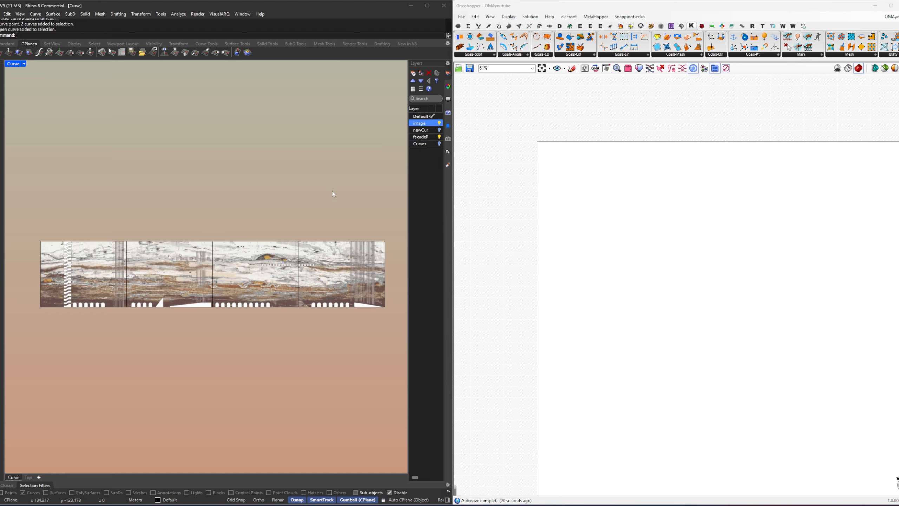
left_click(168, 274)
scroll(160, 285, "up", 5)
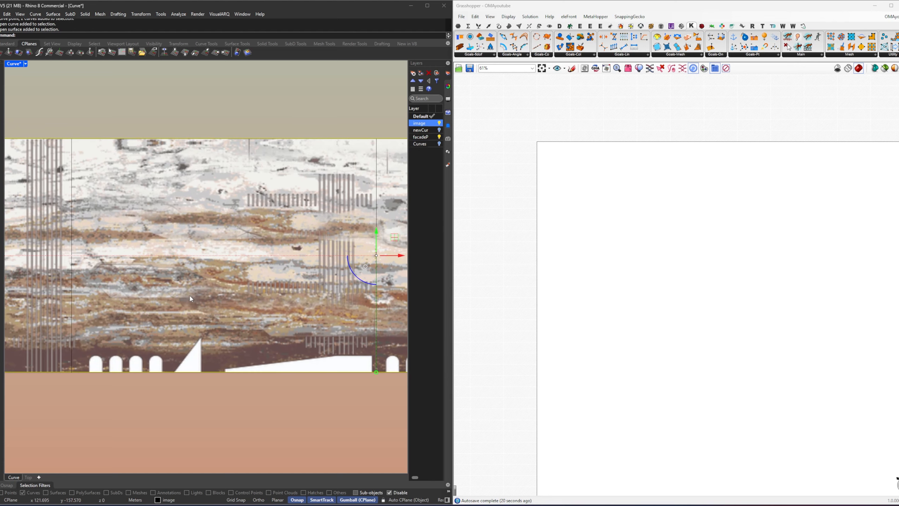
scroll(190, 298, "down", 2)
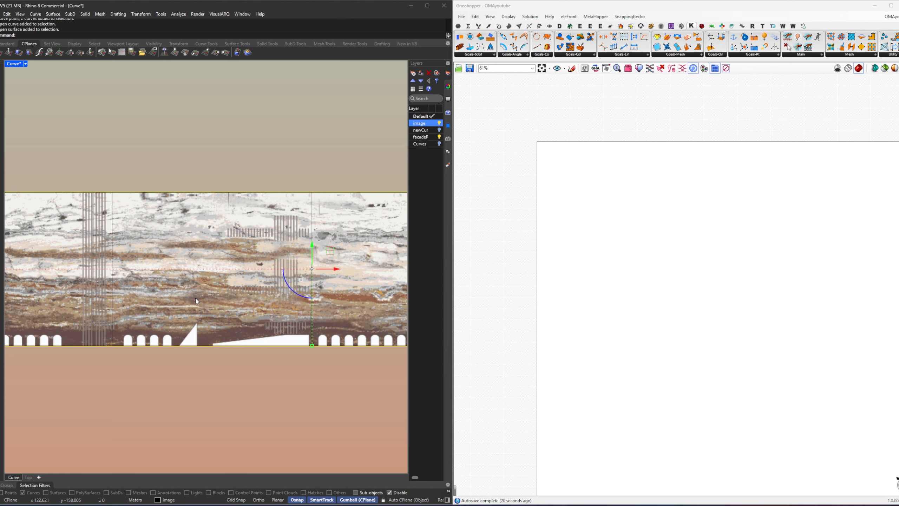
scroll(195, 297, "down", 4)
left_click(235, 359)
mouse_move(231, 362)
right_mouse_down()
mouse_move(216, 361)
mouse_move(229, 361)
right_mouse_up()
scroll(216, 362, "down", 4)
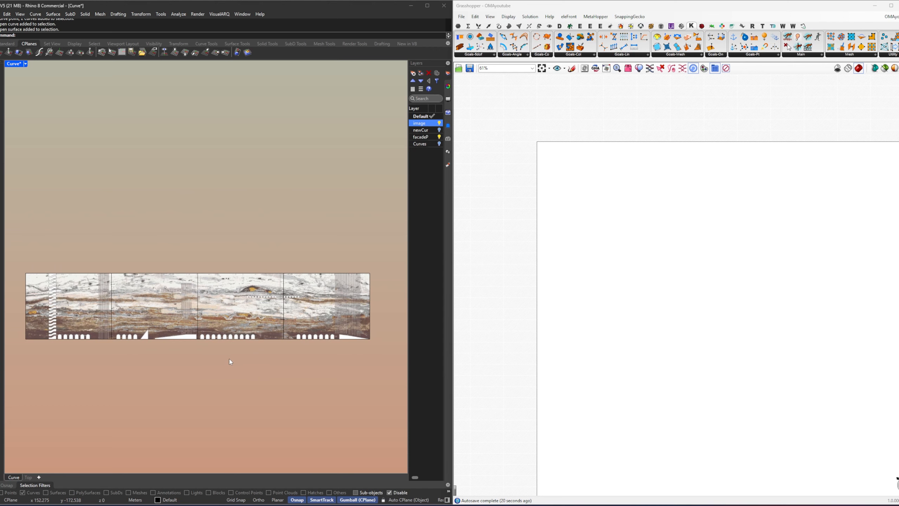
left_click(439, 136)
left_click(439, 123)
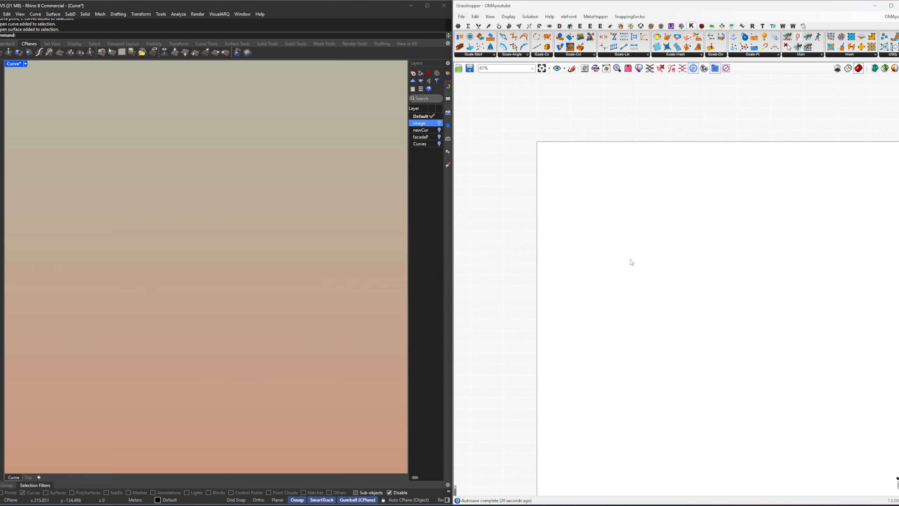
Step: Paste the three layer geometry pipelines with their sliders and remote senders, and move the set toward the canvas's upper-left corner
right_click_drag(630, 259, 572, 251)
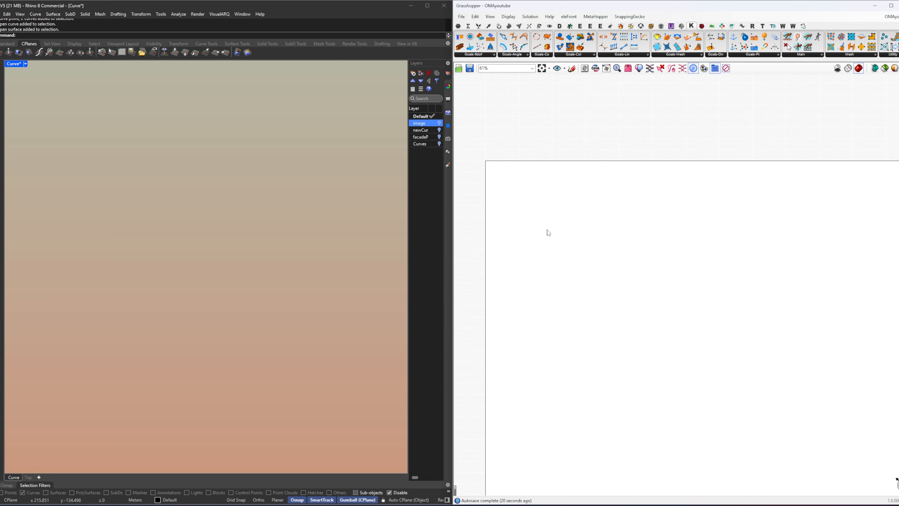
key("ctrl+v")
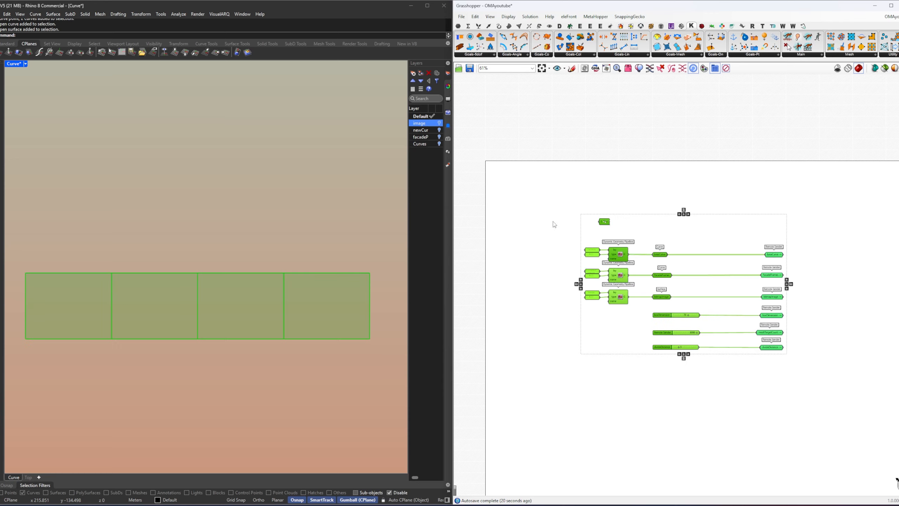
left_click_drag(624, 252, 552, 220)
left_click(611, 306)
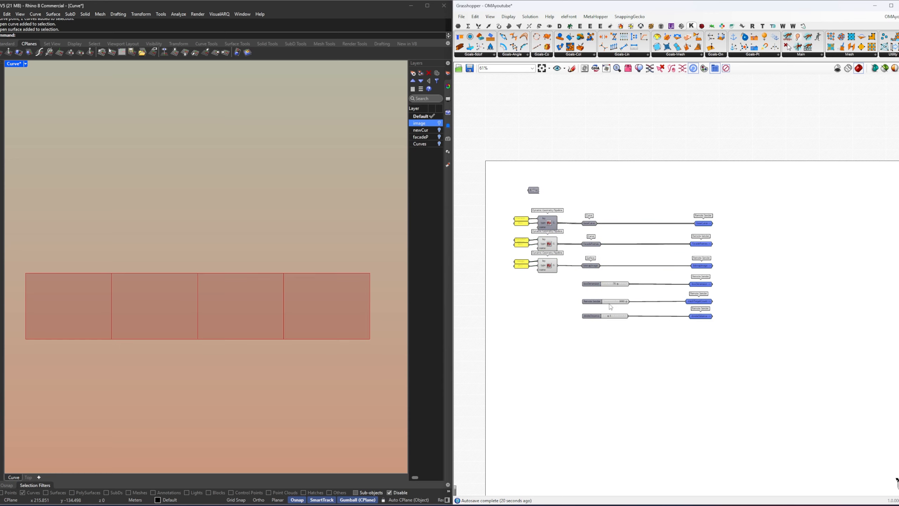
Step: Inspect the baseCurve, FacadeFrames and bitmapImage parameters fed by the three geometry pipelines
scroll(502, 238, "up", 4)
left_click_drag(732, 313, 676, 184)
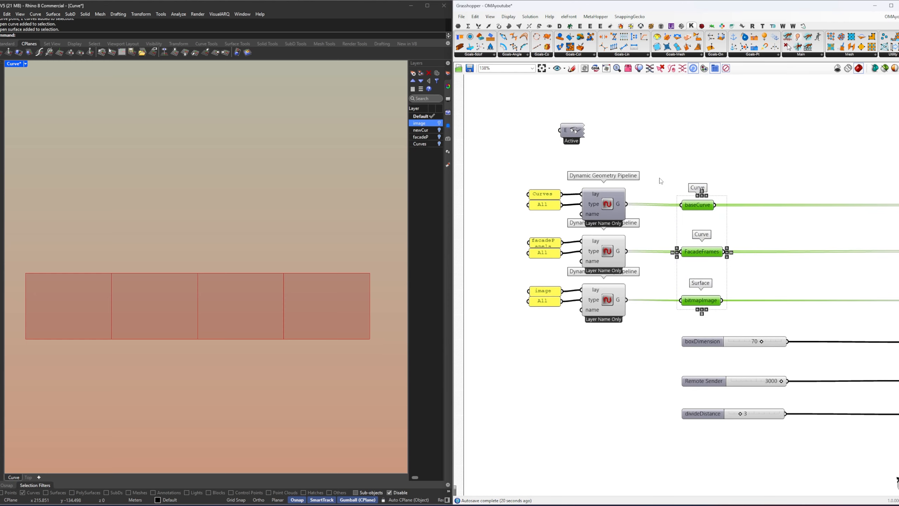
left_click(661, 179)
left_click(699, 205)
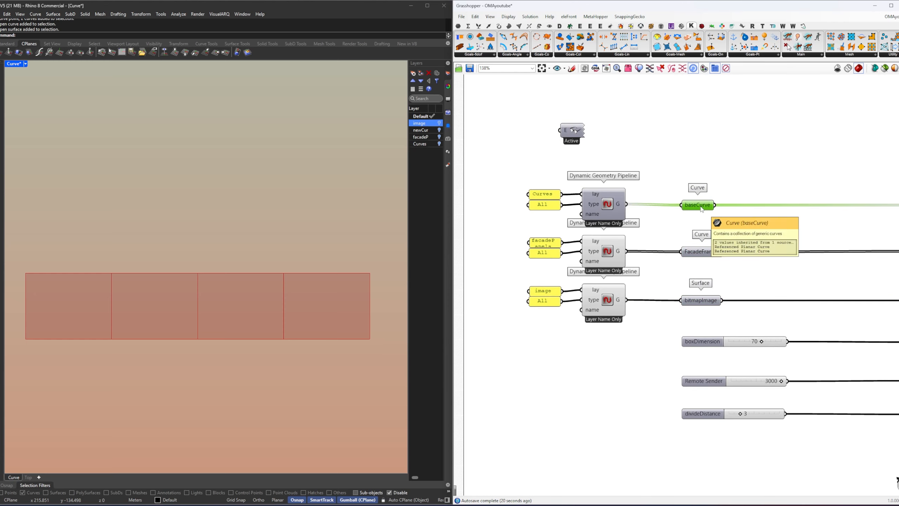
left_click(704, 252)
left_click(702, 301)
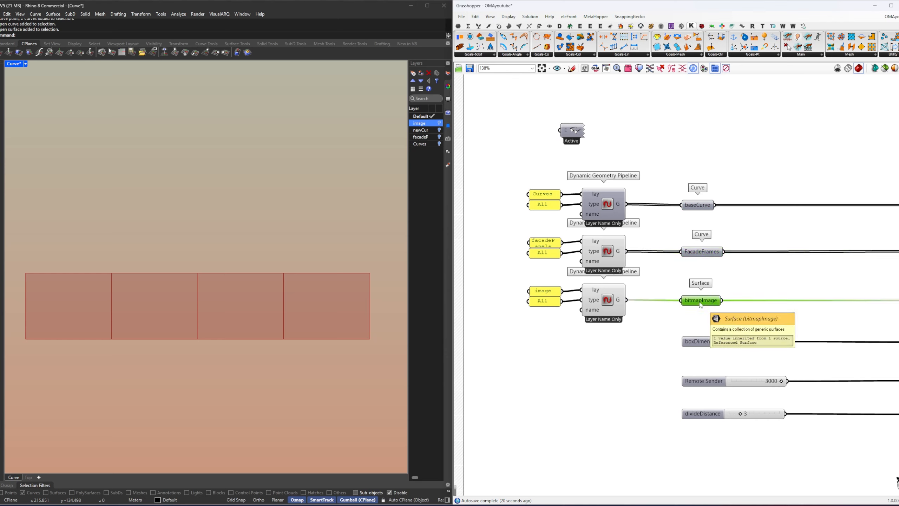
Step: Toggle the image layer on and off and check the output of the pipeline that references it
left_click(439, 122)
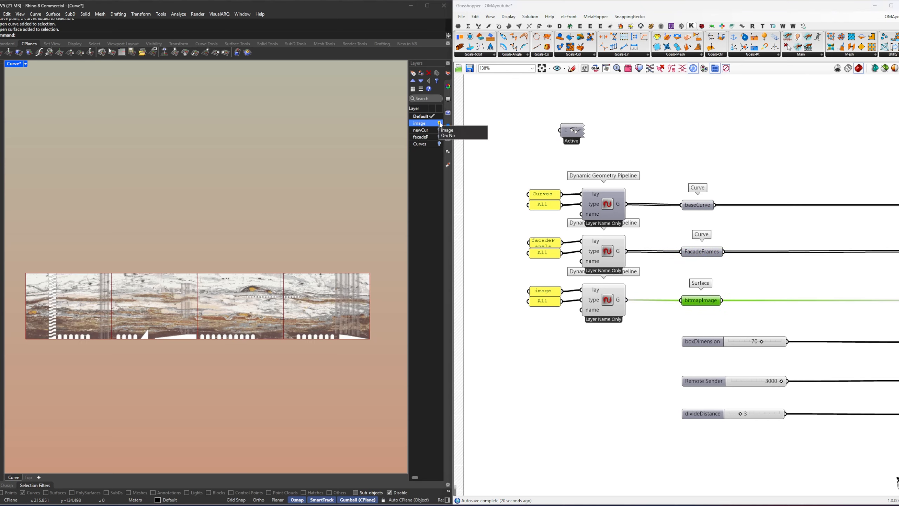
left_click(439, 123)
left_click(662, 357)
left_click(616, 301)
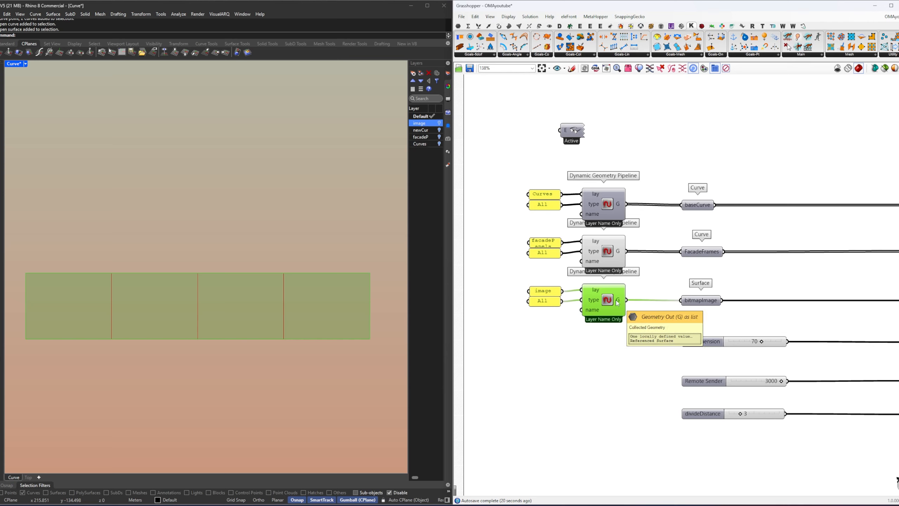
Step: Turn on the preview of the Curves layer's Dynamic Geometry Pipeline and check its geometry output
left_click(604, 191)
middle_click(664, 188)
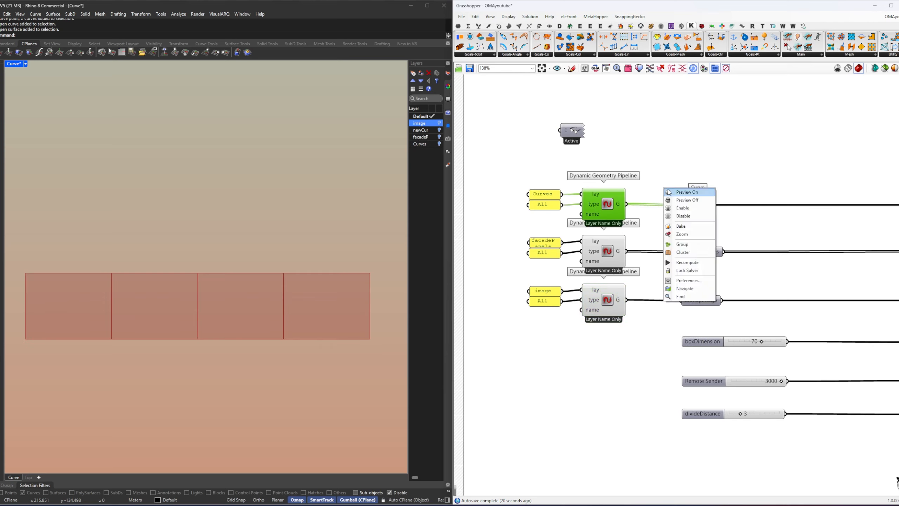
left_click(672, 193)
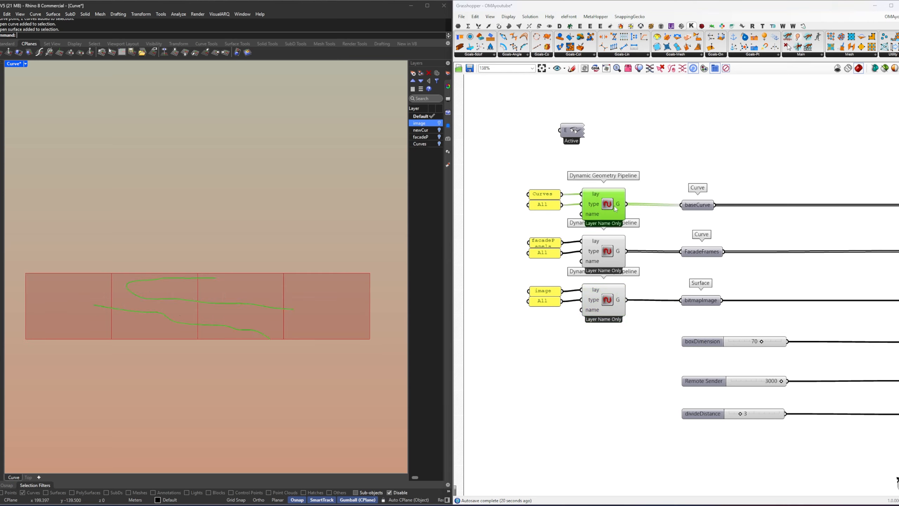
mouse_move(622, 207)
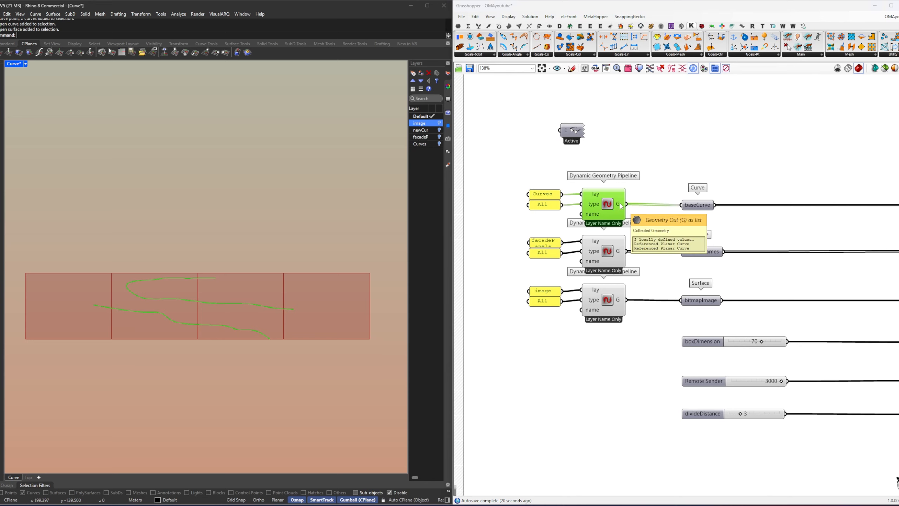
left_click(649, 171)
Step: Create a Remote Receiver from the boxDimension sender and place it on empty canvas beyond the senders
scroll(649, 173, "down", 2)
right_click_drag(798, 311, 687, 253)
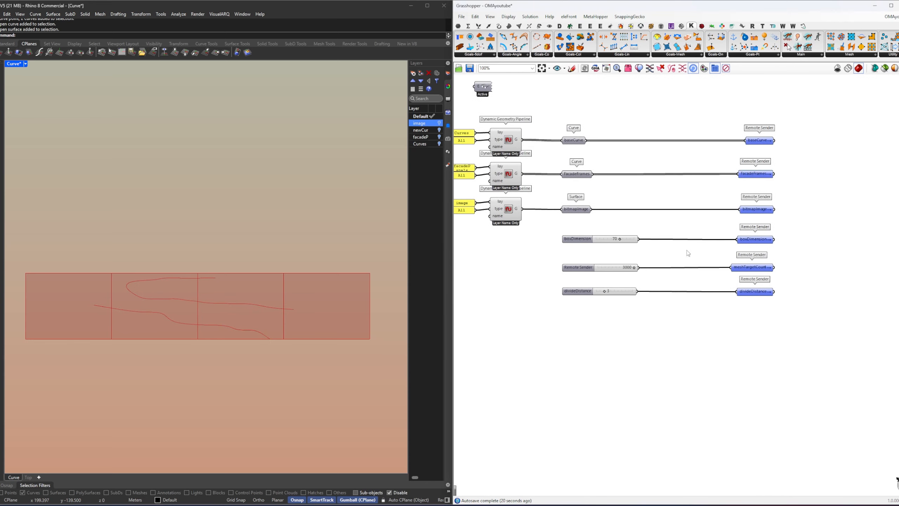
left_click_drag(823, 330, 555, 224)
left_click(685, 218)
right_click_drag(709, 237, 650, 273)
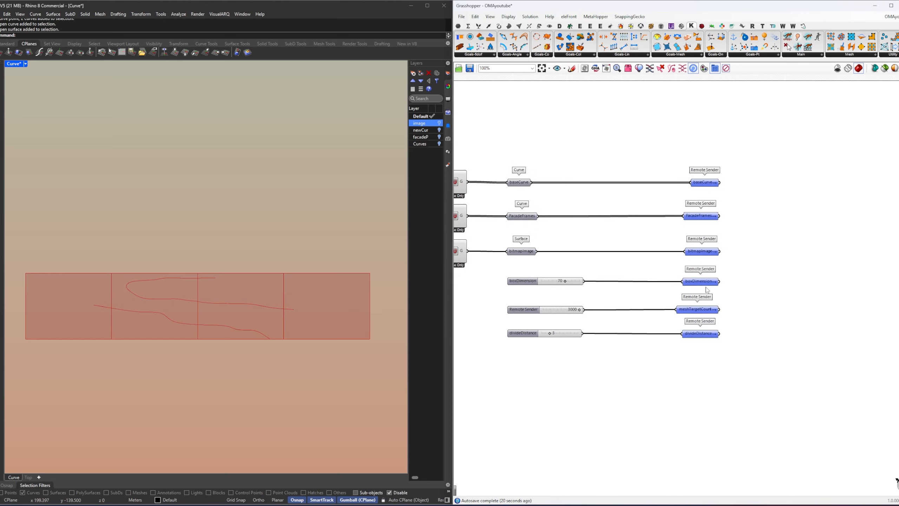
double_click(704, 284)
right_click_drag(780, 297, 663, 323)
left_click_drag(617, 308, 801, 308)
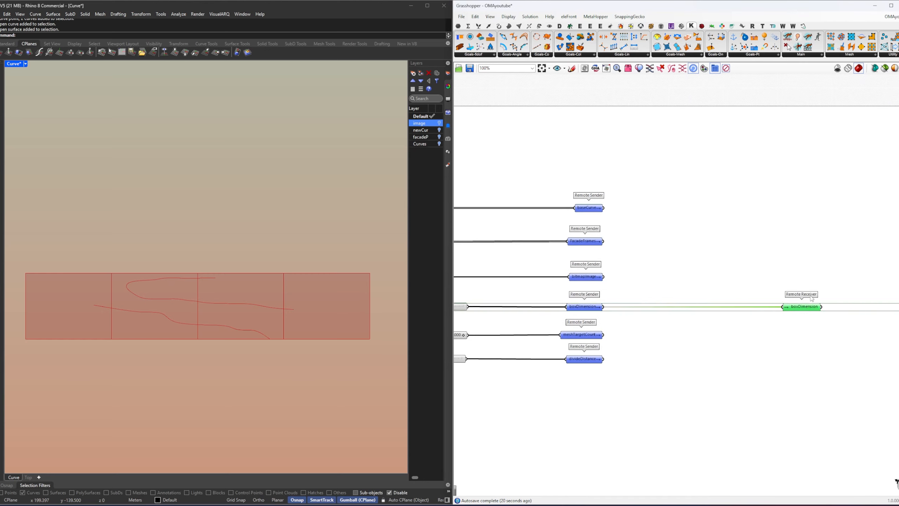
right_click_drag(865, 325, 650, 307)
Step: Add a Domain Box component beside the boxDimension receiver
left_click(651, 307)
scroll(651, 307, "up", 3)
right_click_drag(592, 301, 709, 291)
double_click(709, 290)
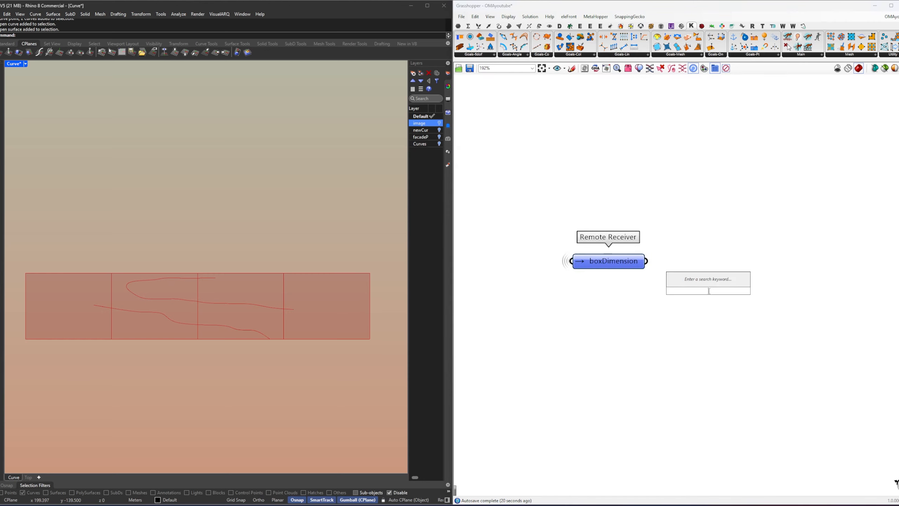
type("box dom")
key("Return")
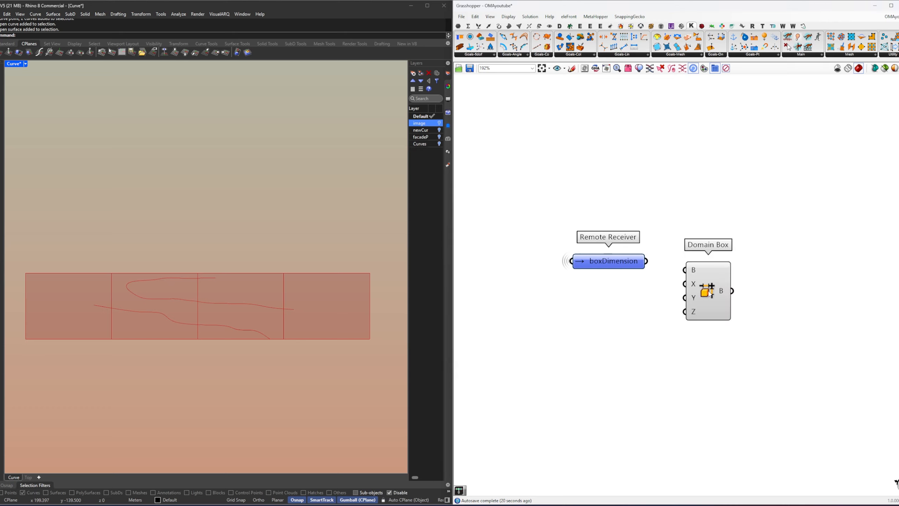
Step: Move the Domain Box farther from the boxDimension receiver and add a Centered Domain component between them
left_click_drag(647, 261, 775, 284)
left_click(640, 300)
left_click(611, 266)
left_click(704, 266)
double_click(670, 307)
type("cs")
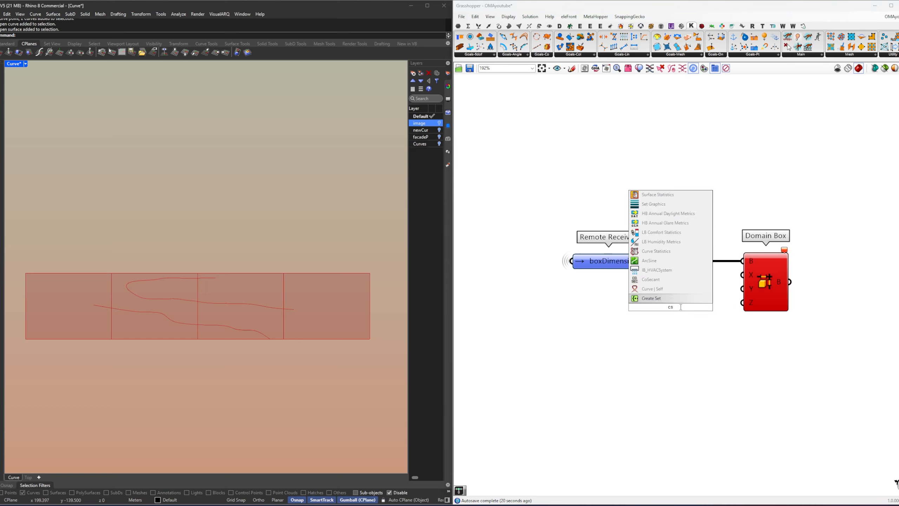
key("BackSpace")
type("d")
left_click(669, 299)
Step: Feed boxDimension into the Domain Box's Z input and remove its wire from the B input
left_click_drag(646, 262, 746, 307)
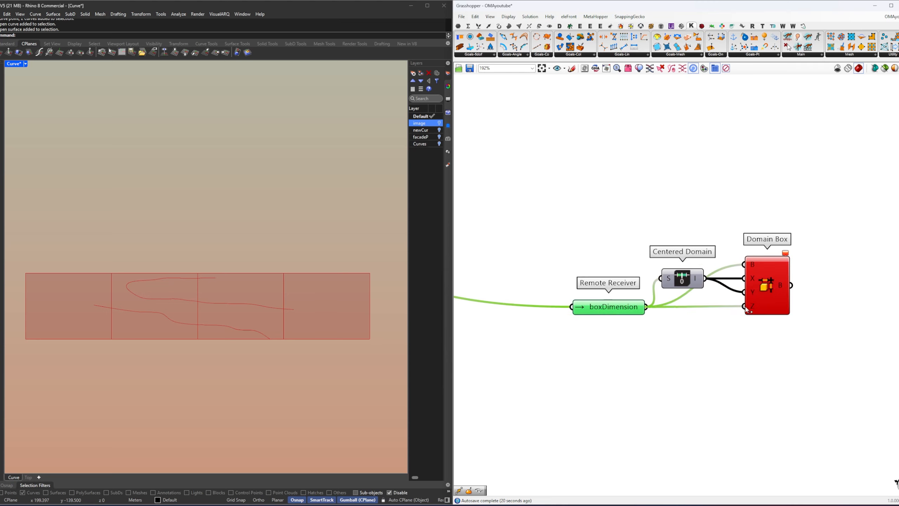
mouse_move(653, 307)
left_mouse_down()
mouse_move(747, 264)
mouse_move(644, 315)
left_mouse_up()
Step: Zoom the Rhino viewport to the Domain Box geometry and switch the viewport to Perspective
left_click(749, 280)
middle_click(731, 211)
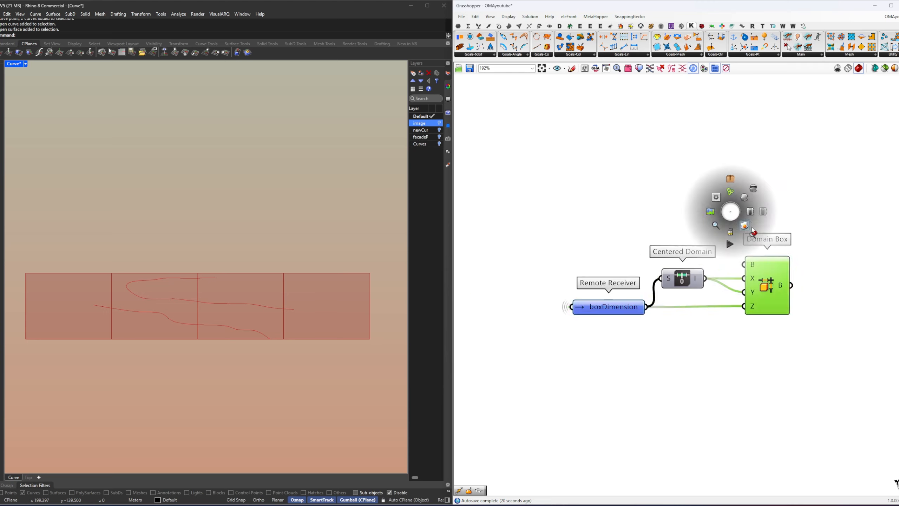
left_click(755, 233)
middle_click(210, 287)
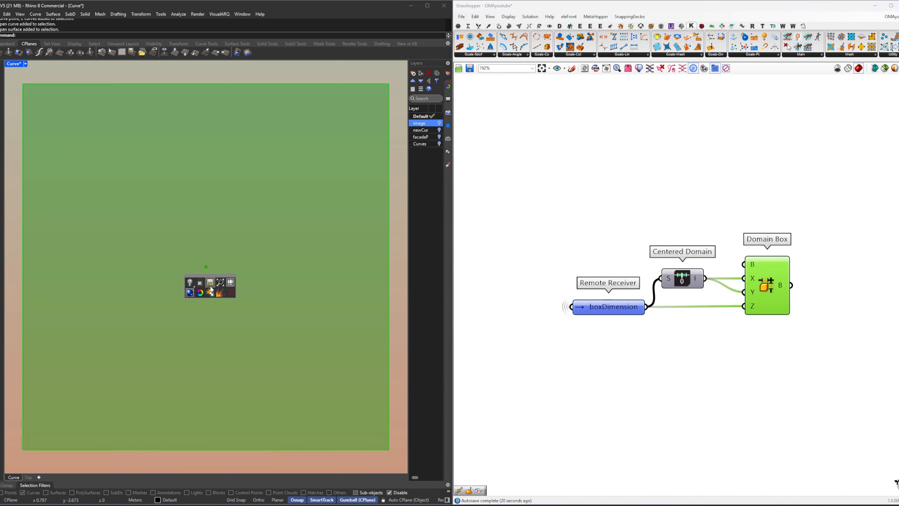
left_click(234, 295)
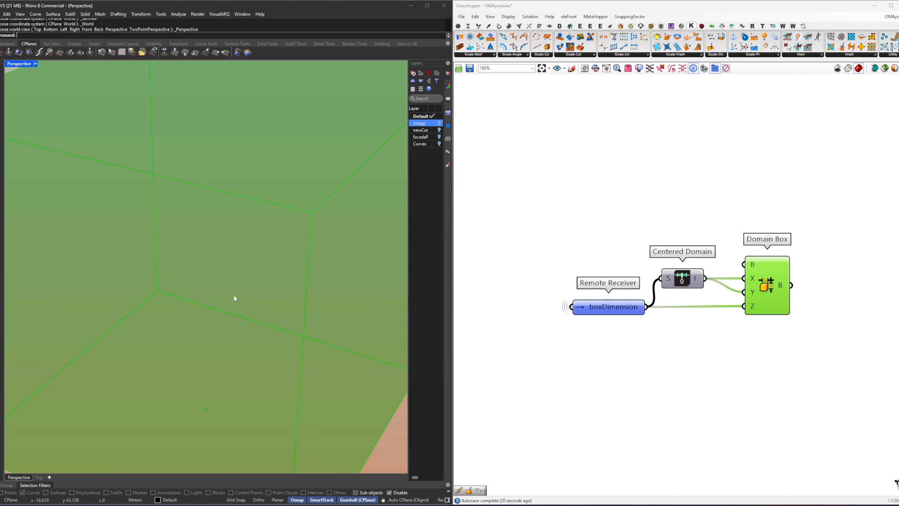
Step: Restore the saved iso named view in the Rhino viewport and deselect the Domain Box
left_click(448, 139)
double_click(428, 129)
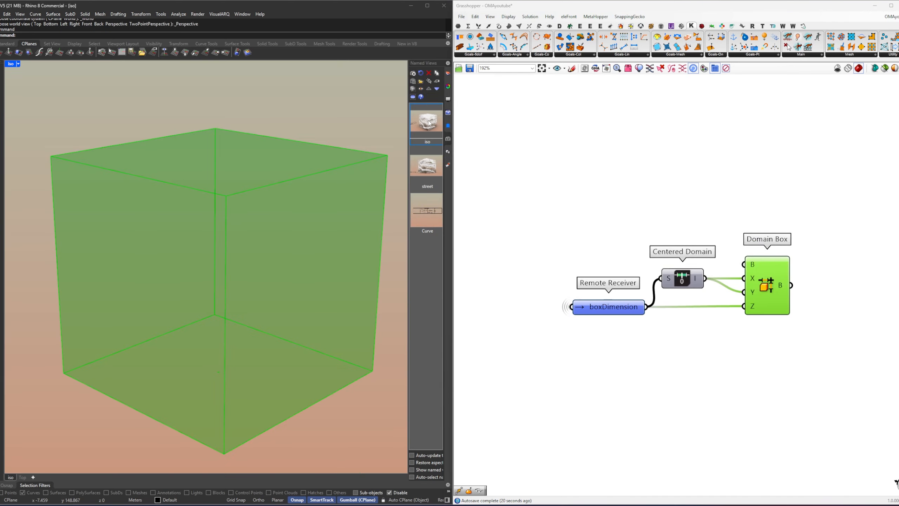
left_click(635, 350)
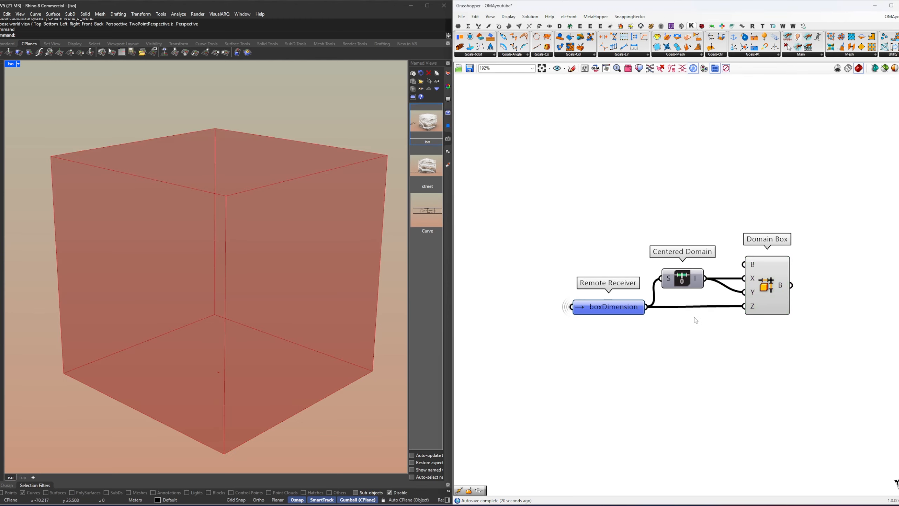
Step: Add a Remote Sender component above and beyond the Domain Box
left_click_drag(763, 342, 589, 238)
left_click_drag(766, 285, 648, 250)
left_click(714, 274)
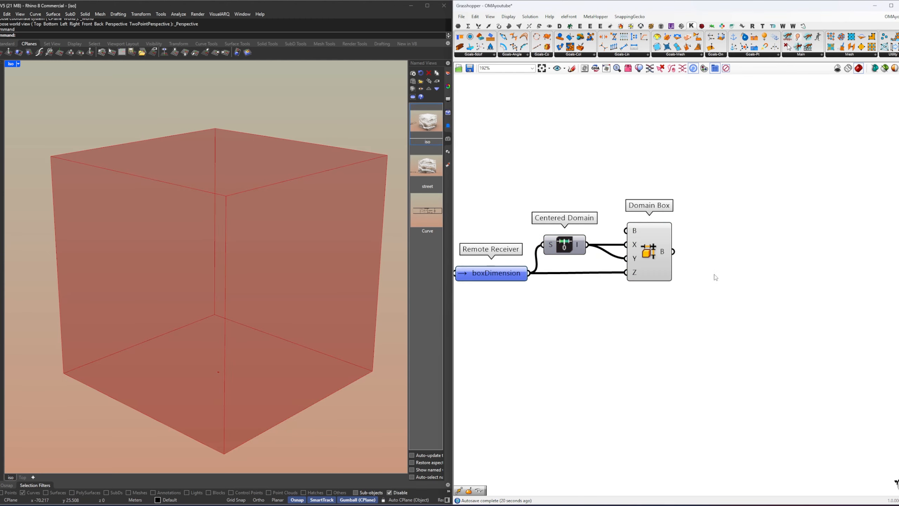
right_click_drag(716, 278, 692, 282)
double_click(734, 265)
type("remote")
key("Return")
left_click_drag(734, 265, 736, 153)
right_click_drag(731, 183, 671, 265)
left_click(606, 334)
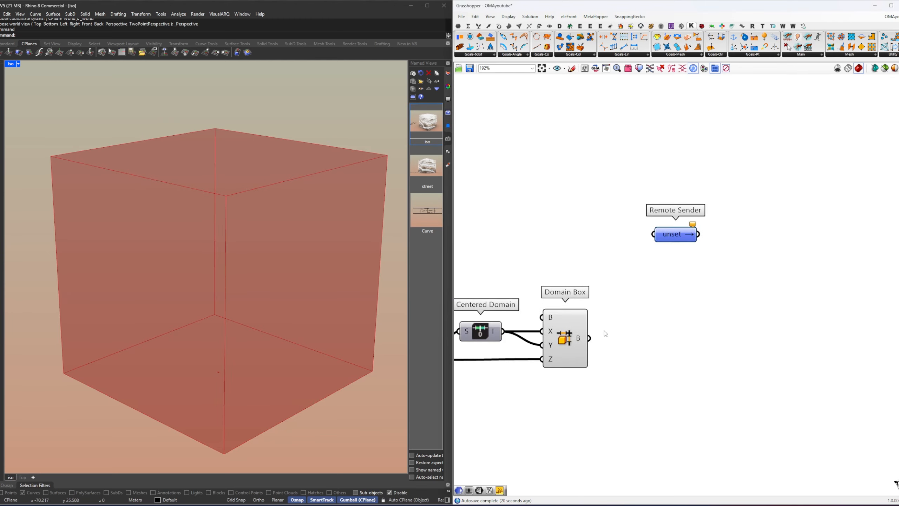
Step: Feed the Domain Box output into the new Remote Sender and name the sender Box
left_click_drag(588, 338, 653, 234)
right_click(675, 217)
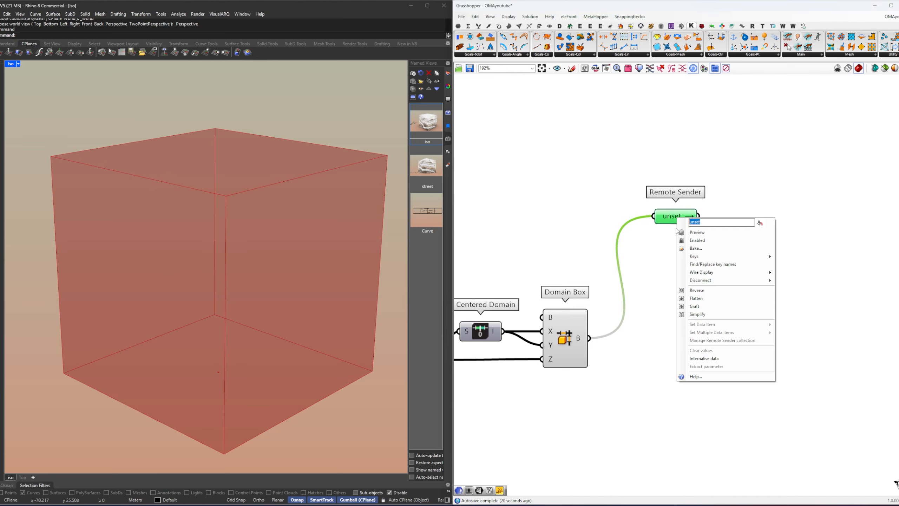
type("Box")
key("Return")
right_click_drag(719, 224, 733, 197)
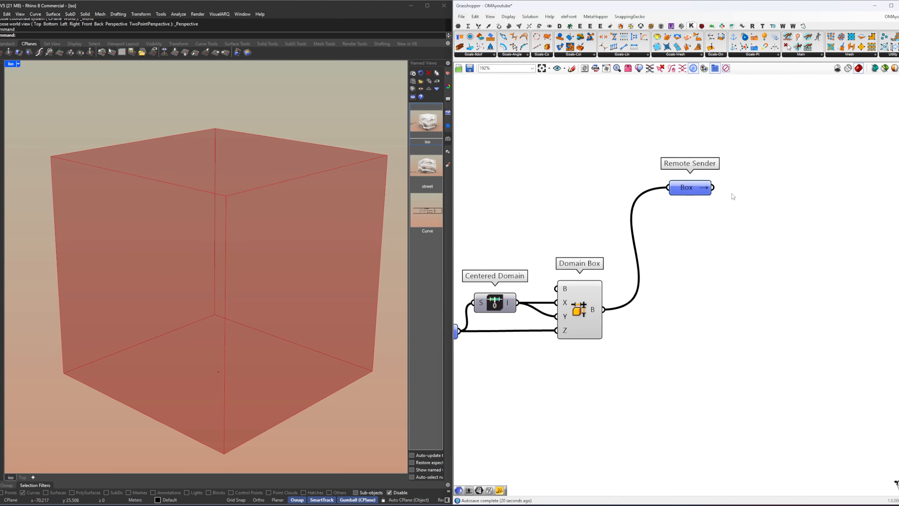
Step: Add a Brep Faces By Direction component and feed the Domain Box output into its B input
double_click(689, 308)
type("brep faces")
key("Return")
left_click_drag(603, 310, 666, 298)
left_click_drag(686, 309, 675, 321)
right_click_drag(775, 311, 698, 315)
double_click(698, 310)
type("brep")
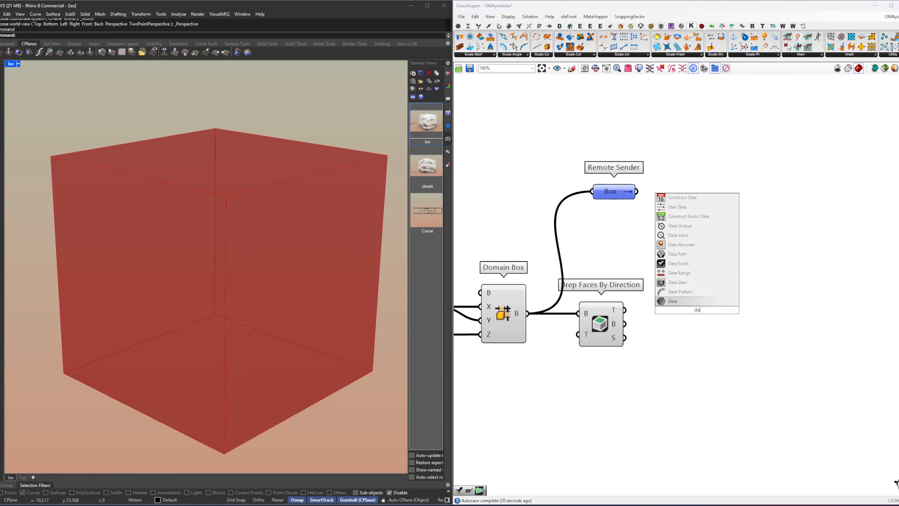
left_click(696, 299)
Step: Add a Remote Sender fed by the Sides output of Brep Faces By Direction and name it Facade
mouse_move(620, 314)
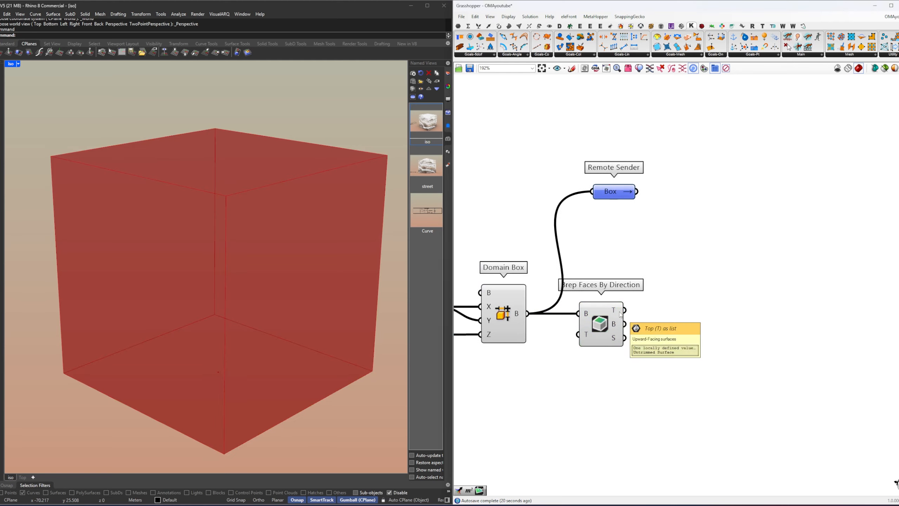
mouse_move(617, 339)
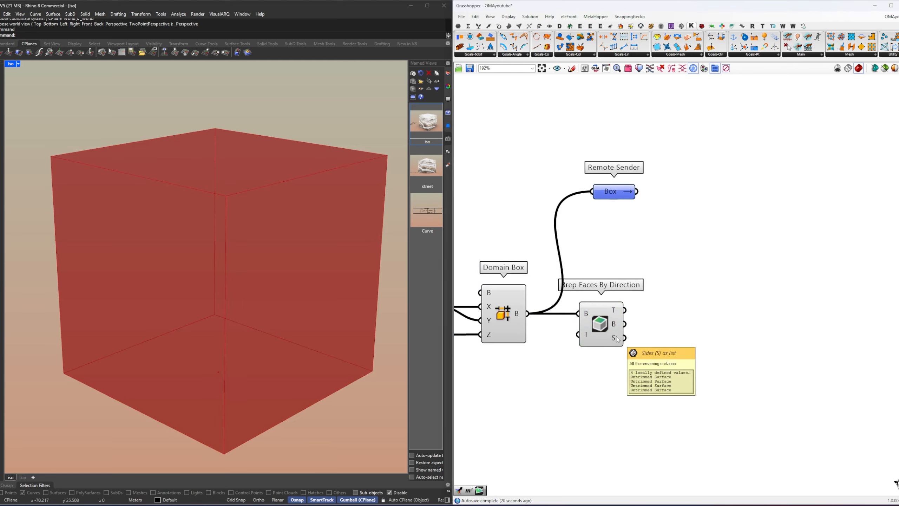
double_click(692, 319)
type("s")
key("Return")
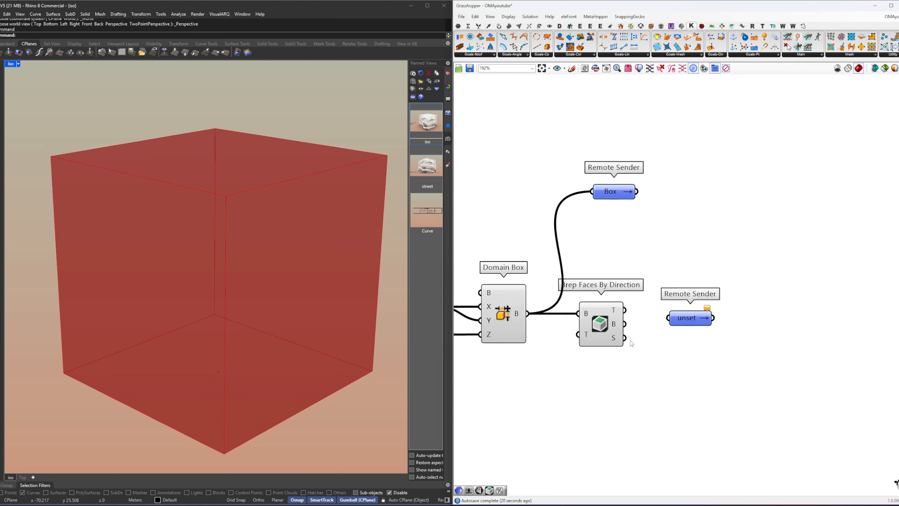
left_click_drag(627, 339, 681, 340)
right_click(680, 339)
type("Facad")
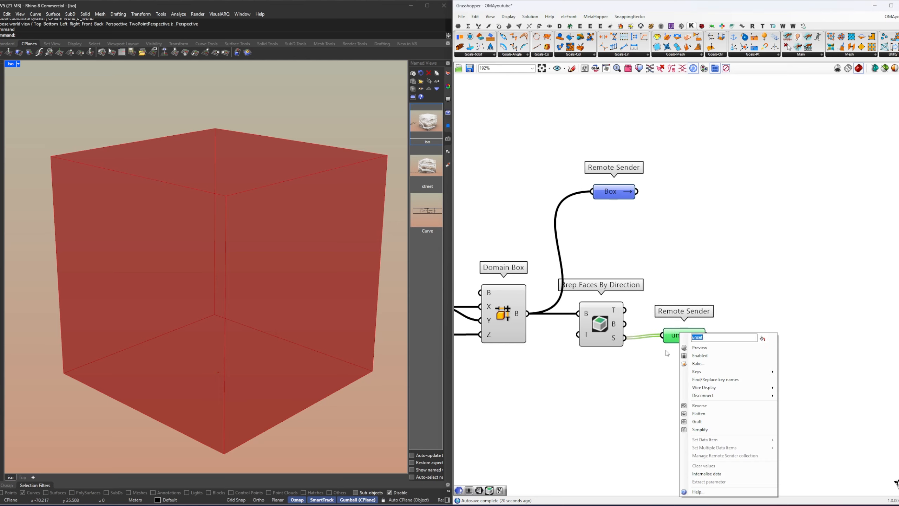
type("e")
key("Return")
Step: Reposition the Box and Facade senders so they line up vertically beyond Brep Faces By Direction
left_click_drag(675, 336, 673, 339)
left_click_drag(611, 190, 678, 191)
left_click_drag(766, 403, 686, 191)
left_click(660, 224)
right_click_drag(660, 225, 727, 236)
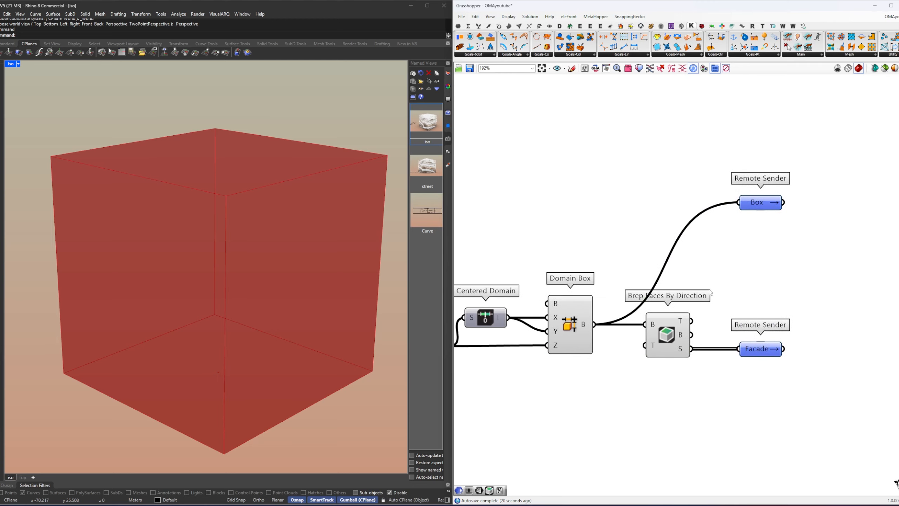
Step: Move the whole box component group, from the boxDimension receiver to the two senders, lower on the canvas
scroll(709, 290, "down", 4)
left_click_drag(820, 365, 539, 222)
left_click_drag(635, 309, 635, 361)
left_click(636, 314)
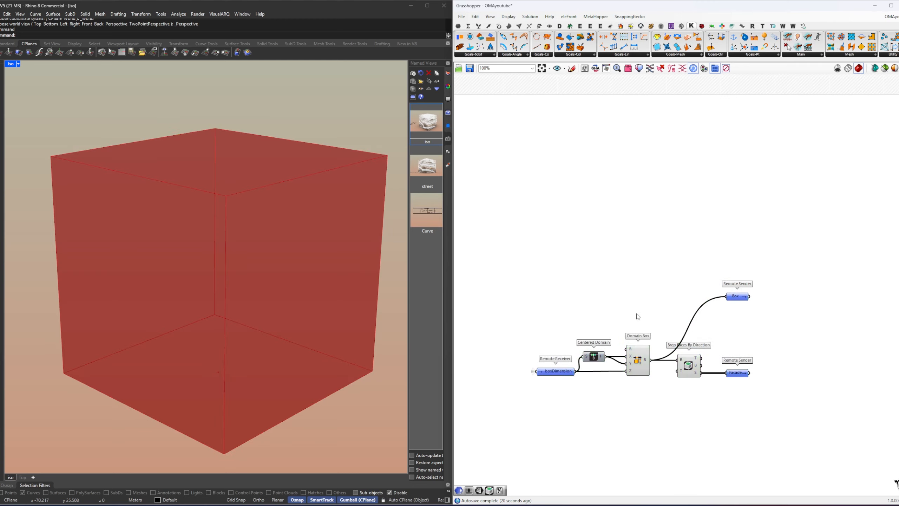
Step: Create a Remote Receiver from the facade frames Remote Sender
right_click_drag(637, 314, 774, 264)
scroll(770, 266, "down", 3)
left_click_drag(860, 335, 672, 240)
left_click(648, 234)
right_click_drag(648, 233, 729, 210)
scroll(538, 264, "up", 3)
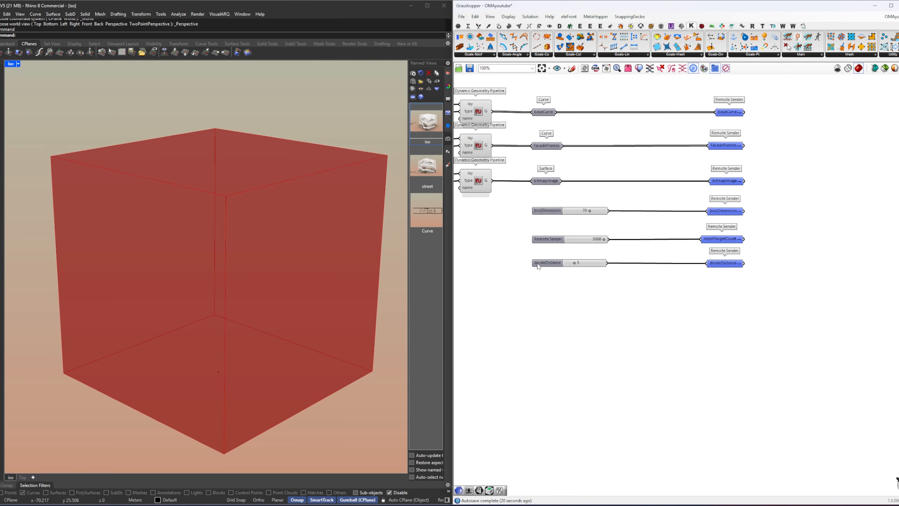
right_click_drag(538, 266, 559, 316)
right_click_drag(719, 212, 578, 240)
scroll(578, 239, "up", 2)
double_click(619, 219)
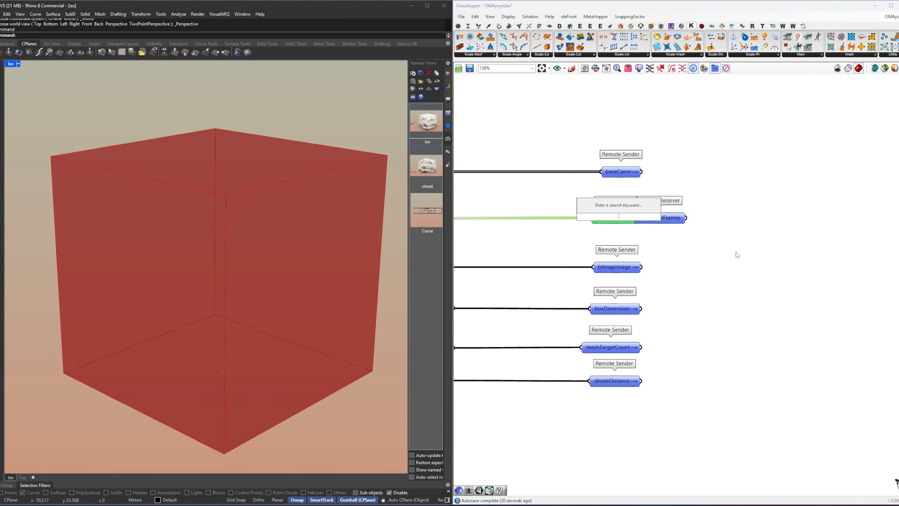
Step: Dismiss the component search and move the FacadeFrames receiver above the box component group
right_click_drag(728, 246, 623, 264)
left_click_drag(557, 237, 898, 237)
scroll(804, 264, "down", 2)
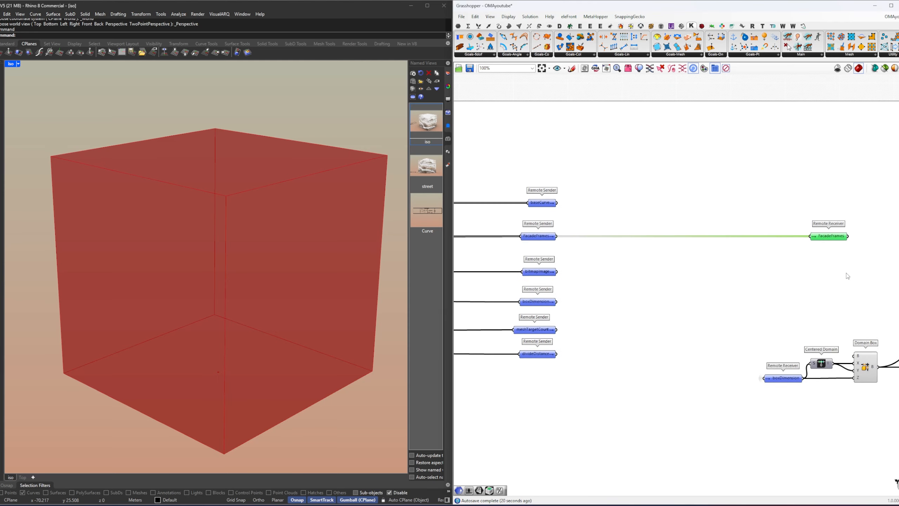
Step: Zoom the Rhino viewport to the FacadeFrames geometry and orbit to view the frames at an angle
middle_click(871, 286)
left_click(894, 307)
right_click_drag(212, 267, 216, 290)
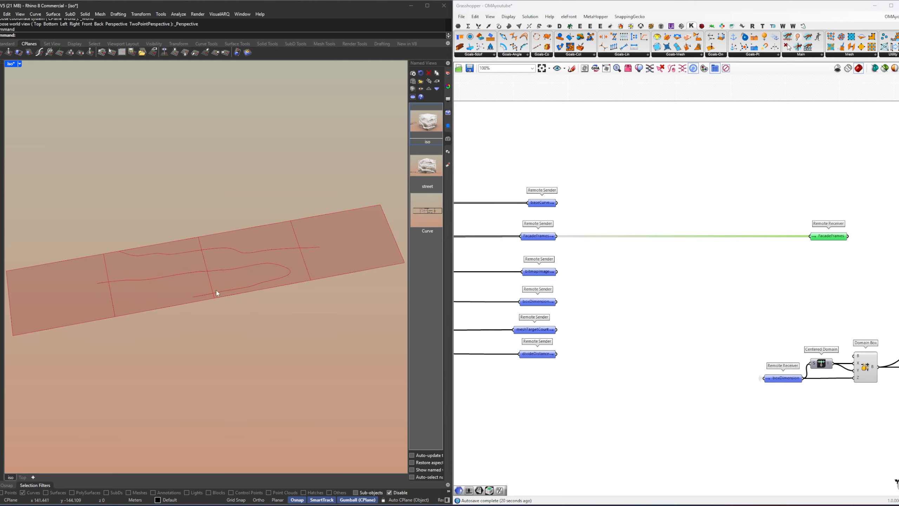
Step: Move the box component group farther down, away from the FacadeFrames receiver
right_click_drag(888, 259, 666, 272)
left_click(670, 274)
left_click_drag(812, 409, 557, 302)
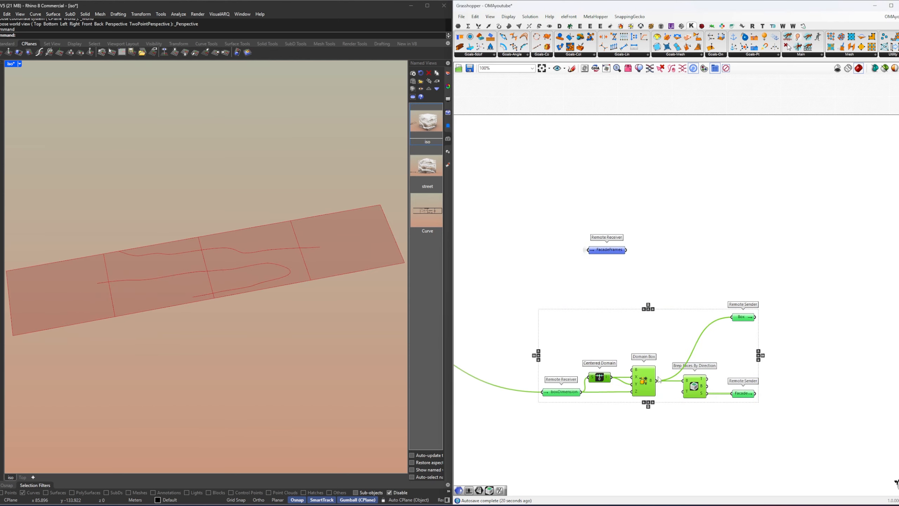
left_click_drag(654, 372, 654, 419)
left_click(649, 332)
Step: Add a List Item component and feed the FacadeFrames receiver into its L input
double_click(668, 269)
type("list")
key("Return")
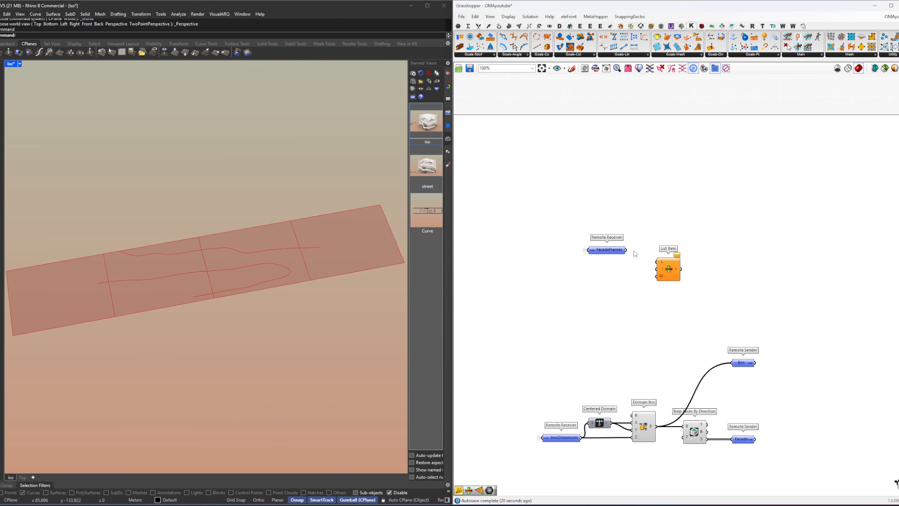
left_click_drag(626, 249, 657, 261)
Step: Add the +1, +2 and +3 outputs to the List Item component
scroll(673, 282, "up", 5)
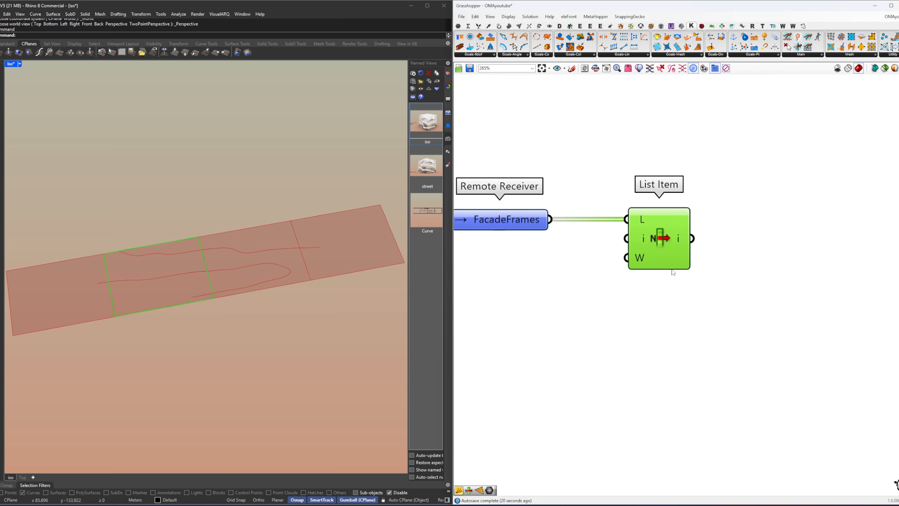
left_click(673, 267)
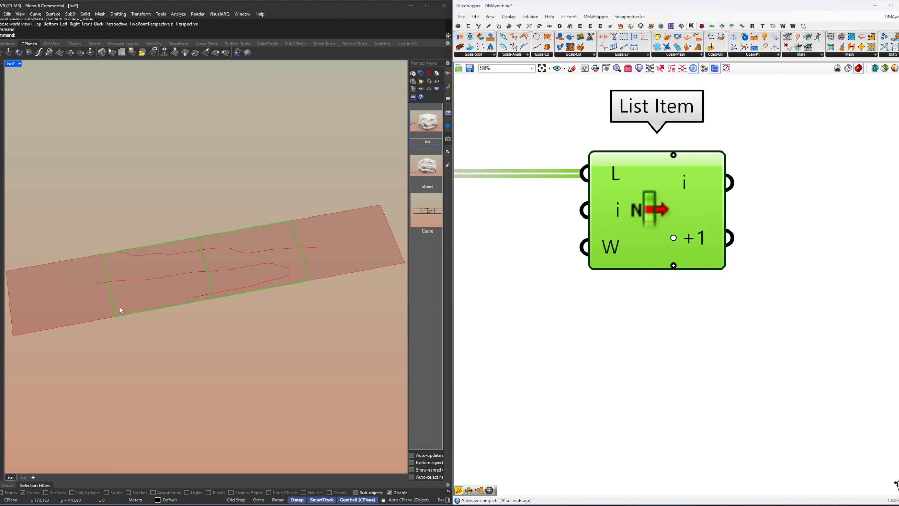
left_click(674, 265)
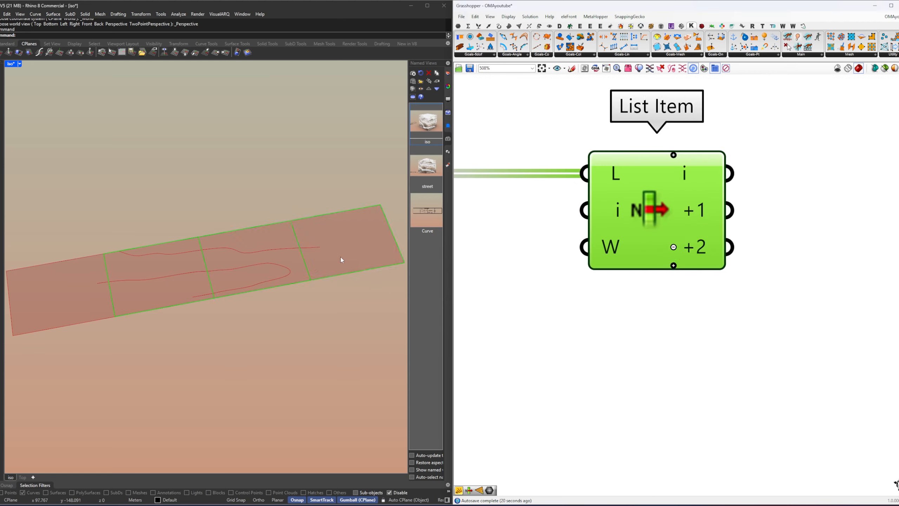
left_click(674, 265)
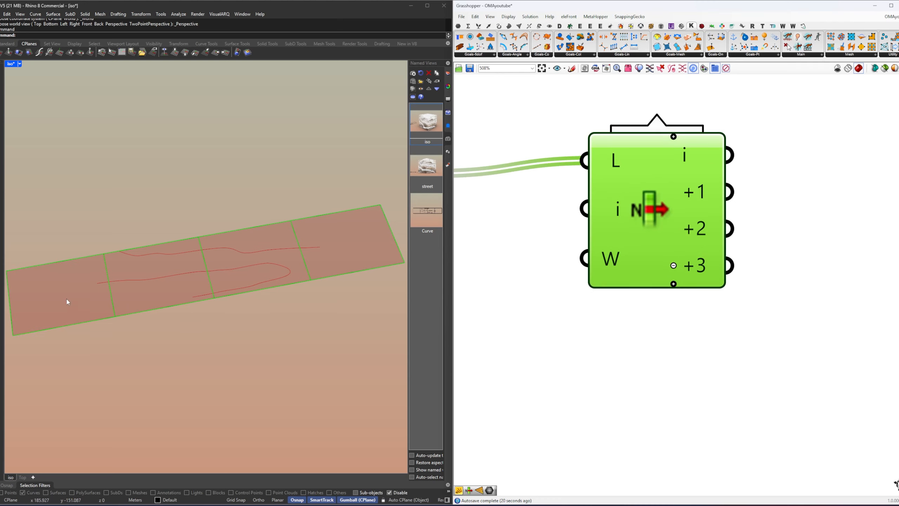
left_click(573, 328)
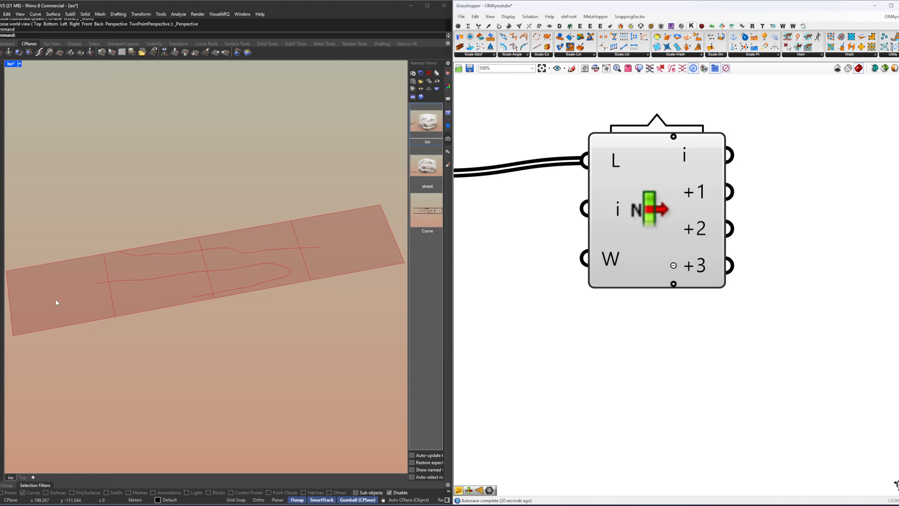
Step: Switch the Rhino viewport to Top and show the construction plane grid
middle_click(209, 305)
left_click(232, 315)
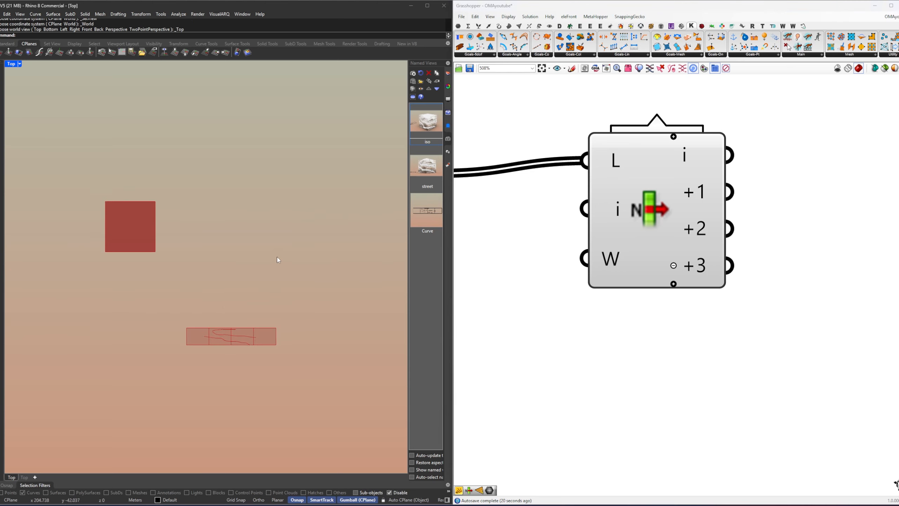
key("F7")
scroll(131, 191, "up", 4)
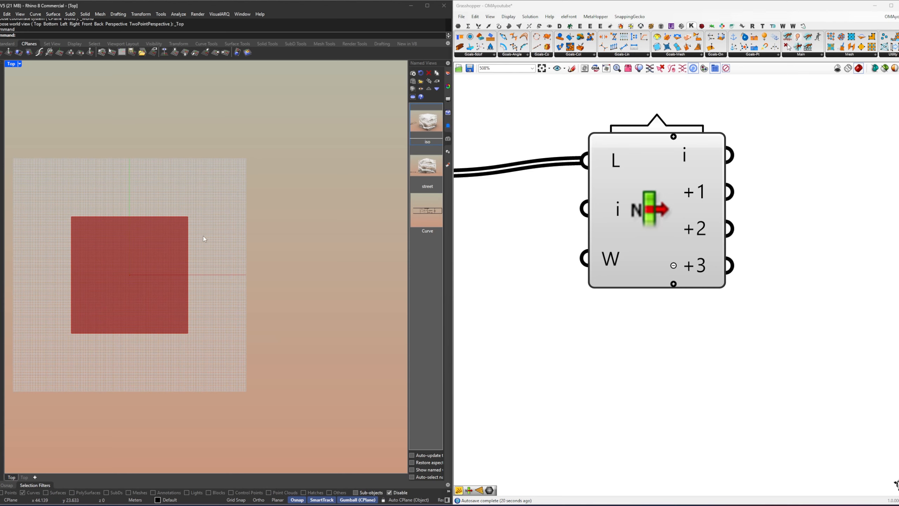
Step: Examine the positions of the box and the facade frames in the Top view
scroll(244, 256, "down", 6)
right_click_drag(313, 321, 222, 241)
scroll(216, 312, "up", 12)
mouse_move(214, 307)
right_mouse_down()
mouse_move(194, 269)
mouse_move(210, 292)
right_mouse_up()
scroll(216, 285, "down", 6)
right_click_drag(181, 249, 248, 290)
scroll(249, 291, "down", 4)
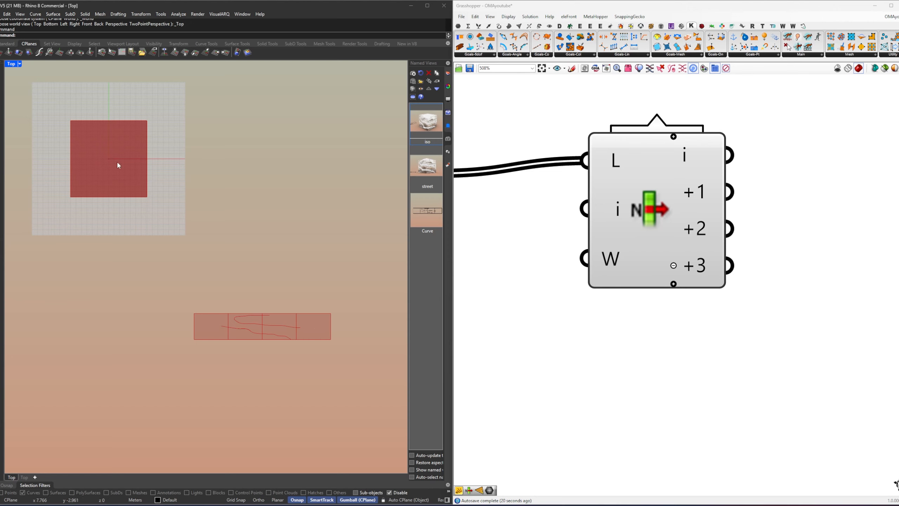
scroll(532, 302, "down", 3)
Step: Add an Area component beside the List Item's first output
left_click(597, 258)
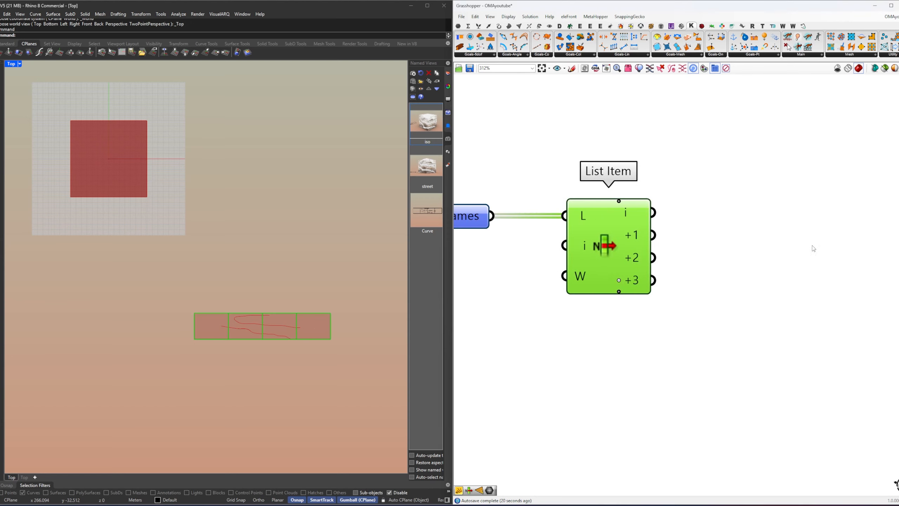
left_click(706, 220)
double_click(704, 217)
type("area")
key("Return")
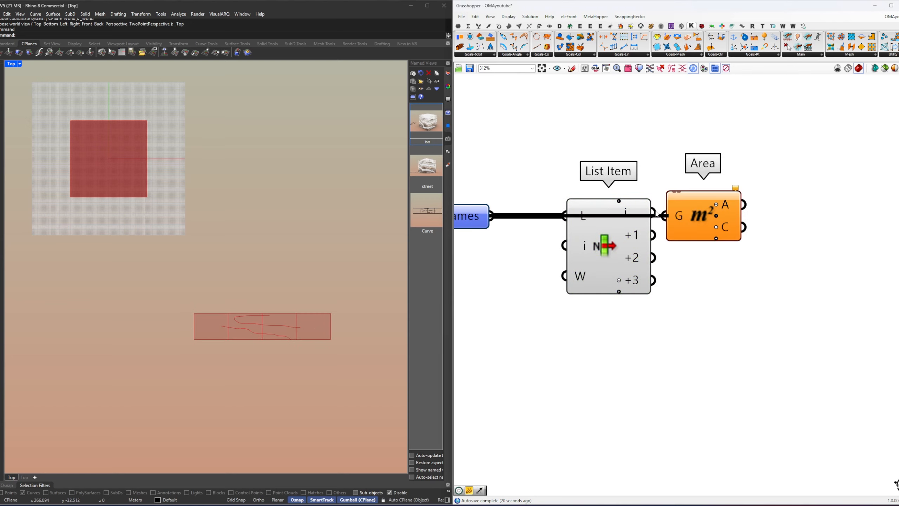
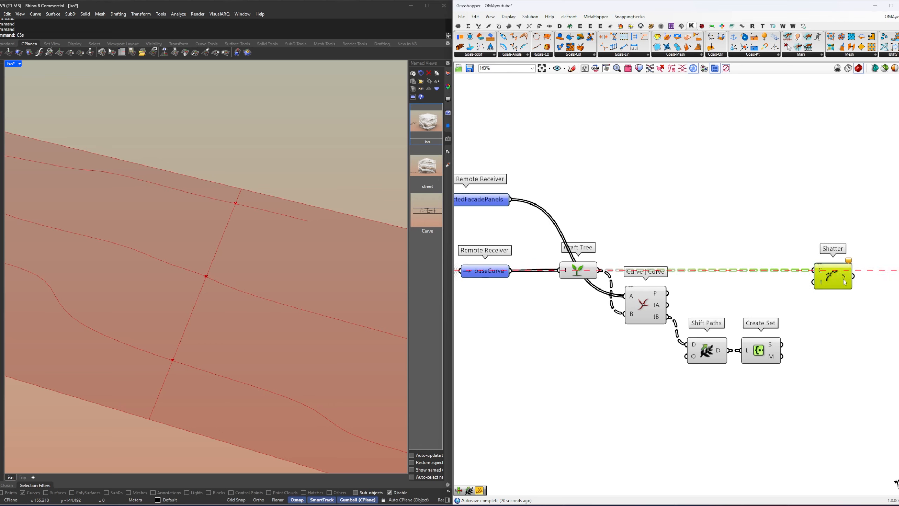
Step: Connect the Create Set's S output to the Shatter's t input and align Shift Paths and Create Set with the Curve | Curve component
left_click(821, 332)
right_click_drag(821, 332, 731, 337)
left_click_drag(693, 349, 724, 289)
left_click_drag(692, 387, 591, 330)
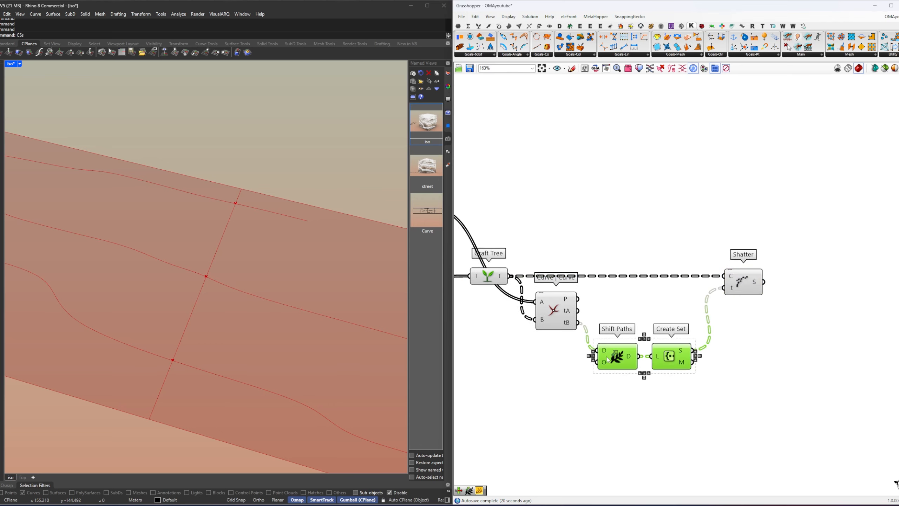
left_click_drag(618, 357, 619, 330)
left_click(766, 292)
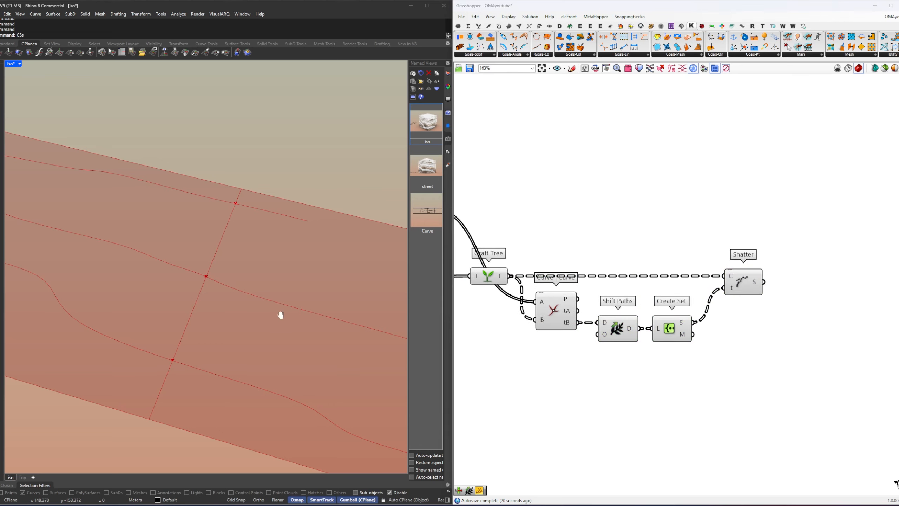
Step: Flatten the Shatter component's S output
scroll(269, 303, "down", 5)
right_click_drag(277, 304, 248, 301, "shift")
right_click_drag(747, 285, 692, 283)
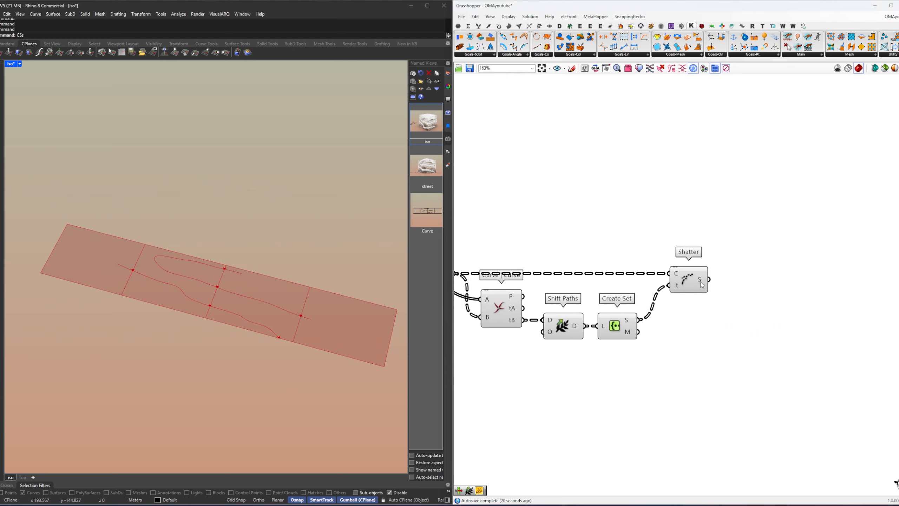
right_click(700, 282)
left_click(718, 311)
left_click_drag(707, 288, 689, 288)
right_click_drag(761, 302, 730, 300)
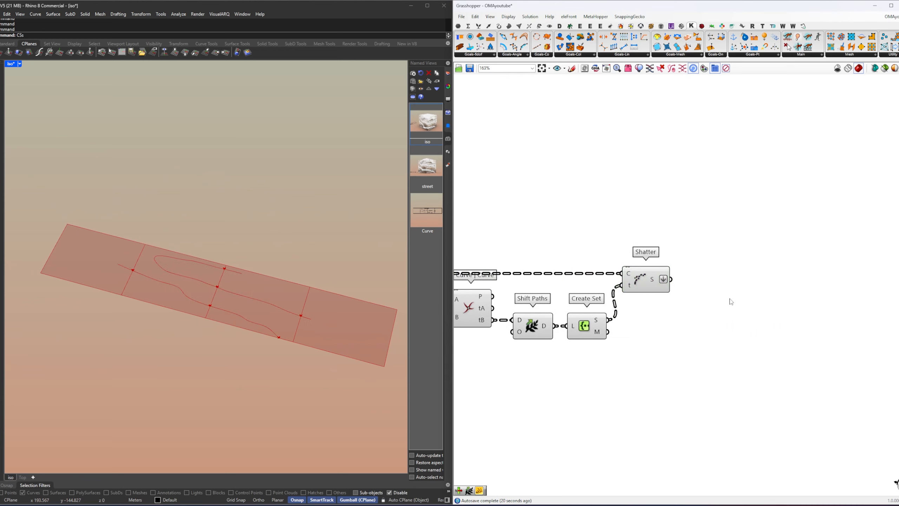
Step: Check the shattered segments one by one through a temporary List Item with +1, +2 and +3 outputs, and delete it
double_click(730, 298)
type("li")
key("Return")
left_click_drag(672, 280, 708, 287)
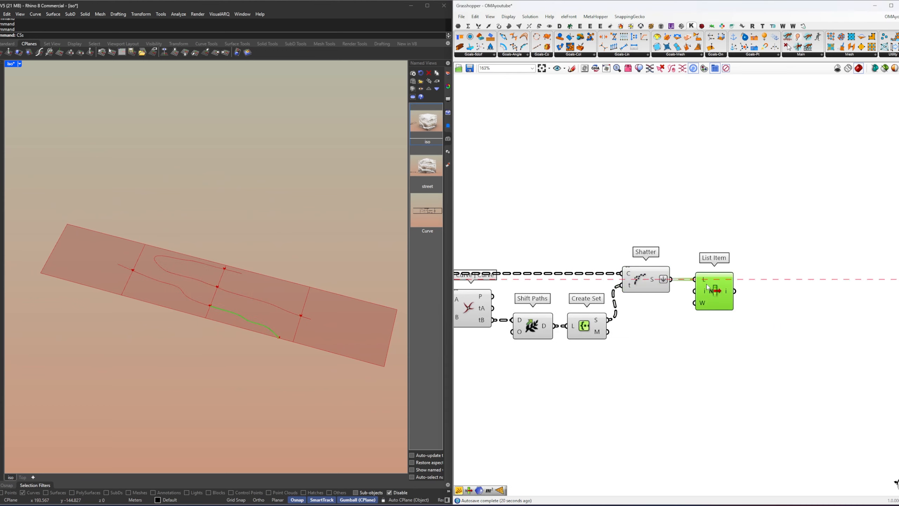
scroll(720, 316, "up", 4)
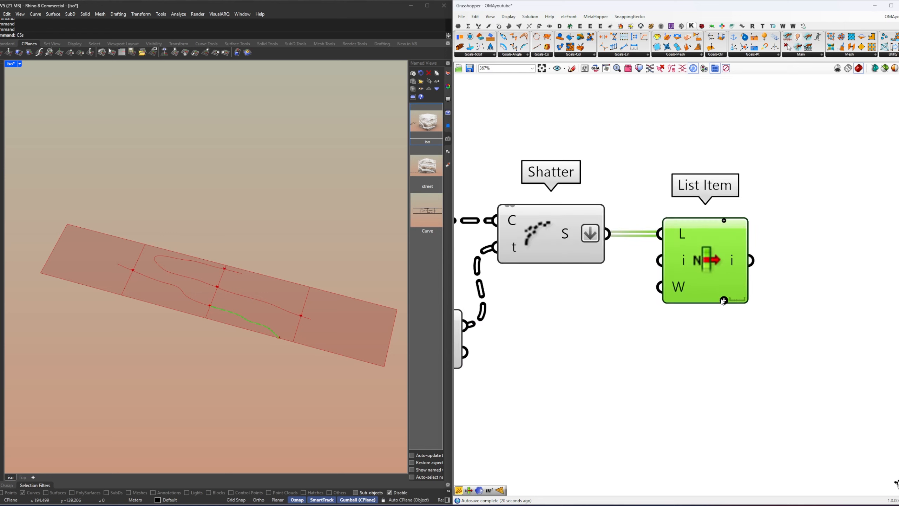
left_click(724, 300)
left_click(724, 301)
left_click(724, 300)
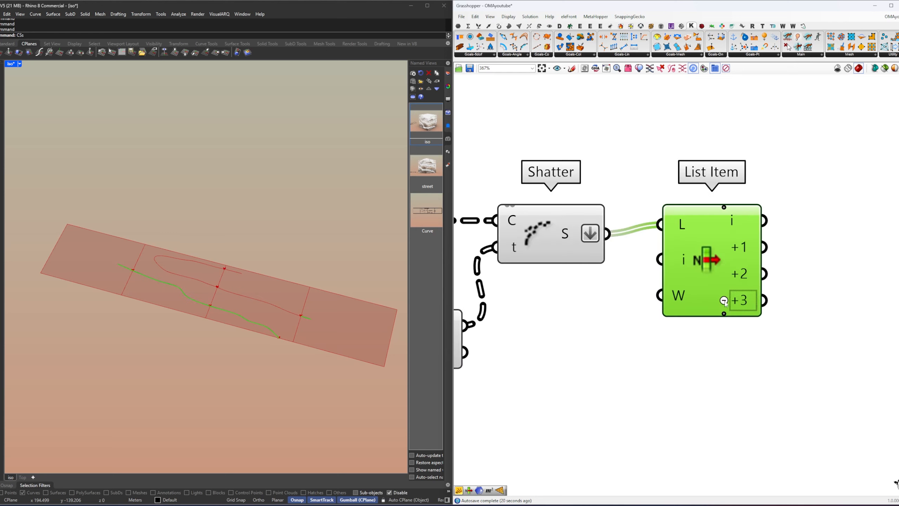
left_click(726, 312)
left_click(713, 357)
left_click(693, 279)
key("Delete")
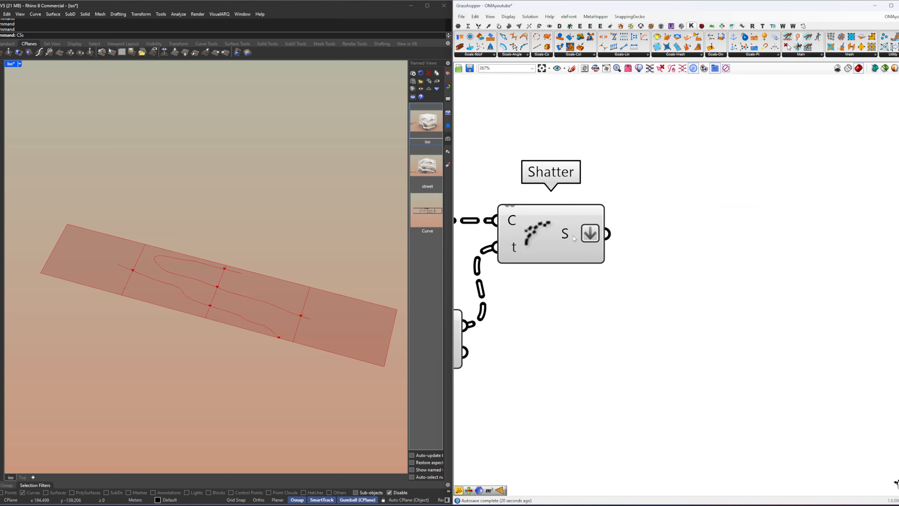
Step: Add a Cull Pattern component and connect the Shatter's segments to its L input
left_click(571, 238)
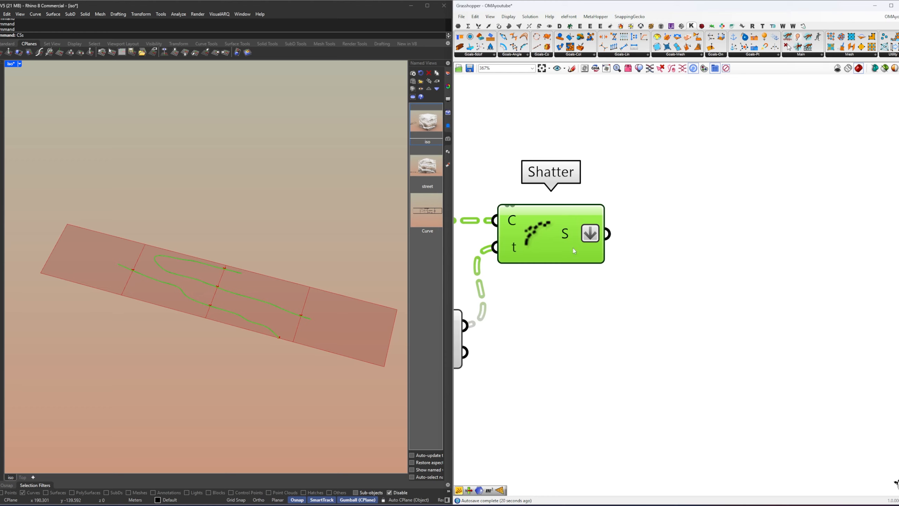
mouse_move(572, 231)
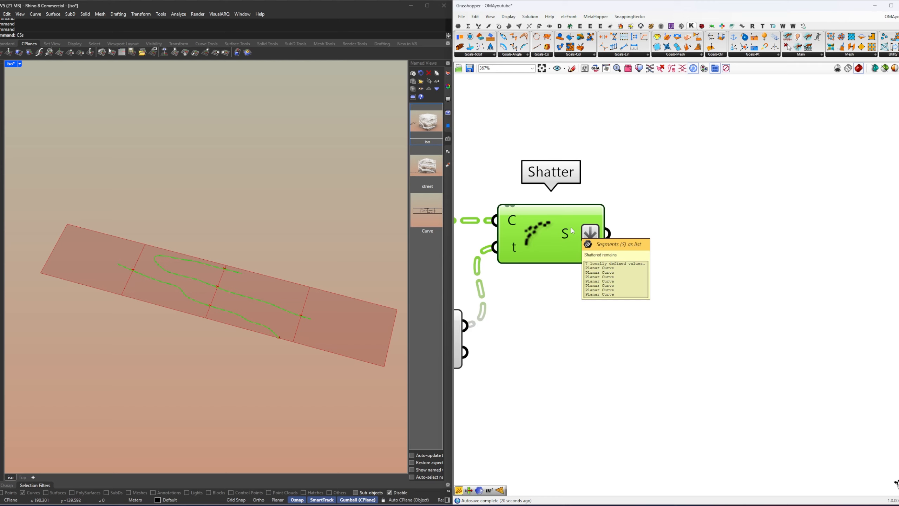
scroll(572, 231, "down", 3)
double_click(828, 309)
type("cp")
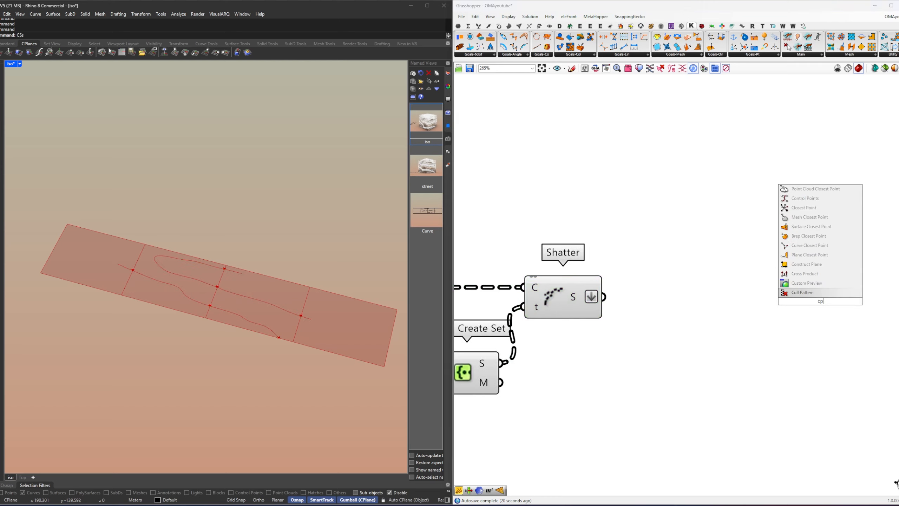
key("Return")
left_click_drag(605, 297, 787, 291)
scroll(707, 343, "down", 3)
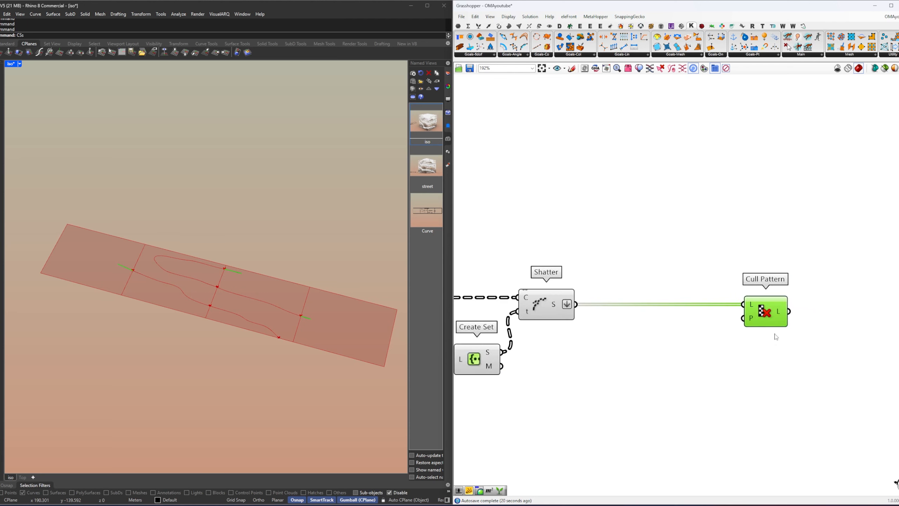
Step: Add a Graft Tree component connected to the projectedFacadePanels receiver
right_click_drag(710, 283, 744, 308)
left_click(654, 293)
right_click_drag(490, 259, 801, 287)
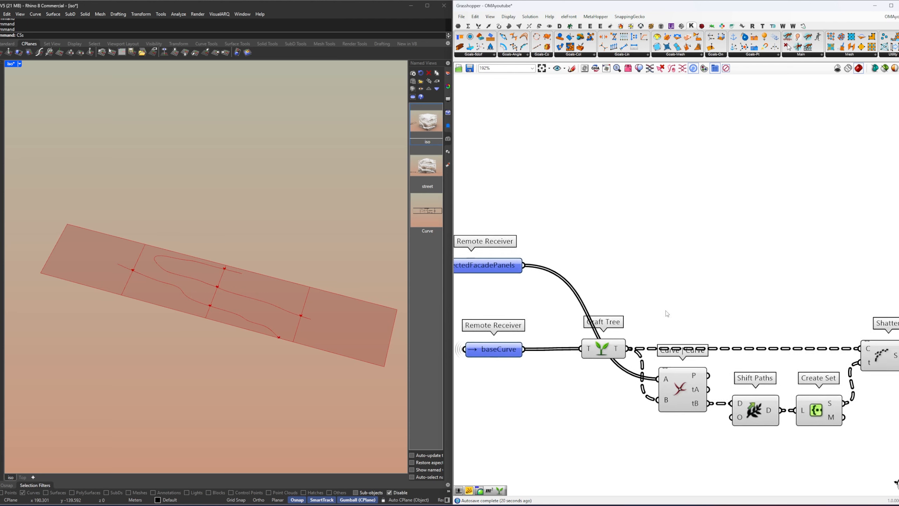
scroll(667, 310, "down", 1)
double_click(707, 283)
type("graft")
key("Return")
left_click_drag(546, 272, 611, 272)
Step: Add a Midpoint component above the Shatter and feed it the shattered segments
left_click(861, 305)
right_click_drag(861, 305, 624, 312)
double_click(647, 309)
type("midpoint")
key("Return")
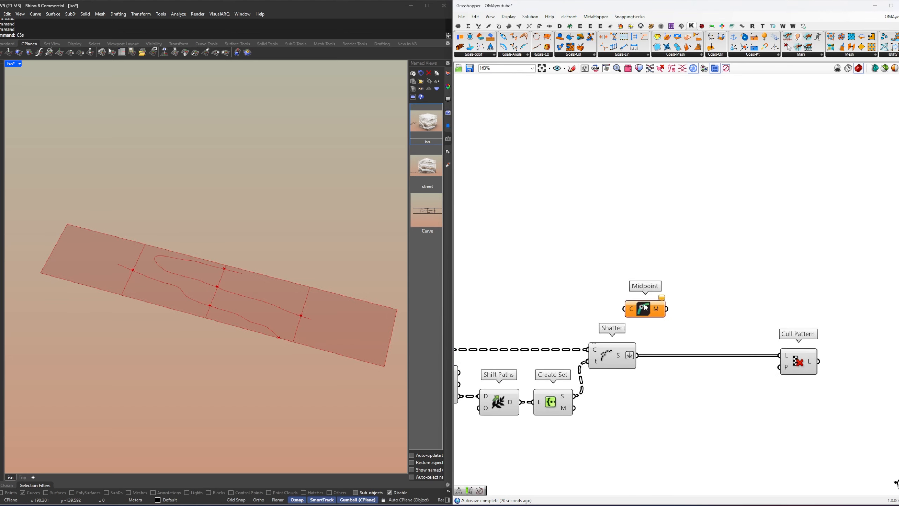
left_click_drag(634, 317, 661, 310)
left_click(674, 301)
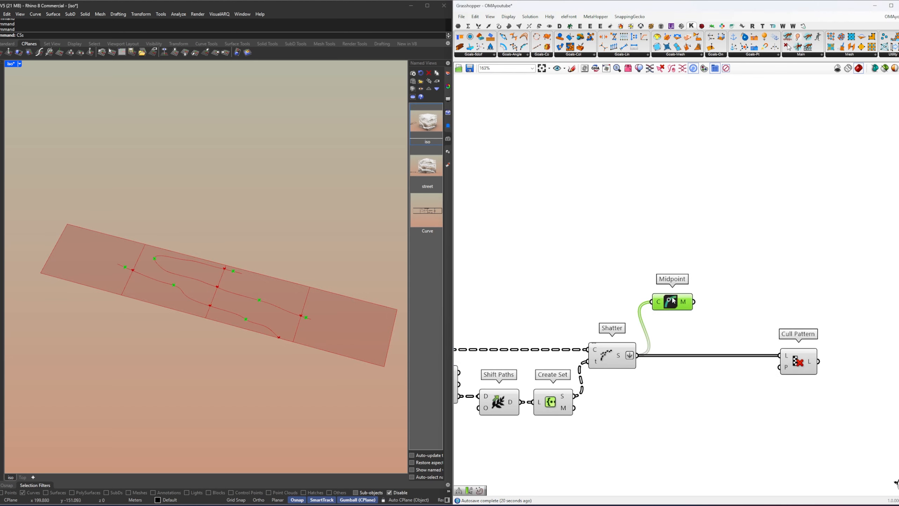
Step: Add a Point In Curve component and connect the segment midpoints to its P input
left_click(739, 288)
right_click_drag(663, 260, 716, 269)
double_click(716, 269)
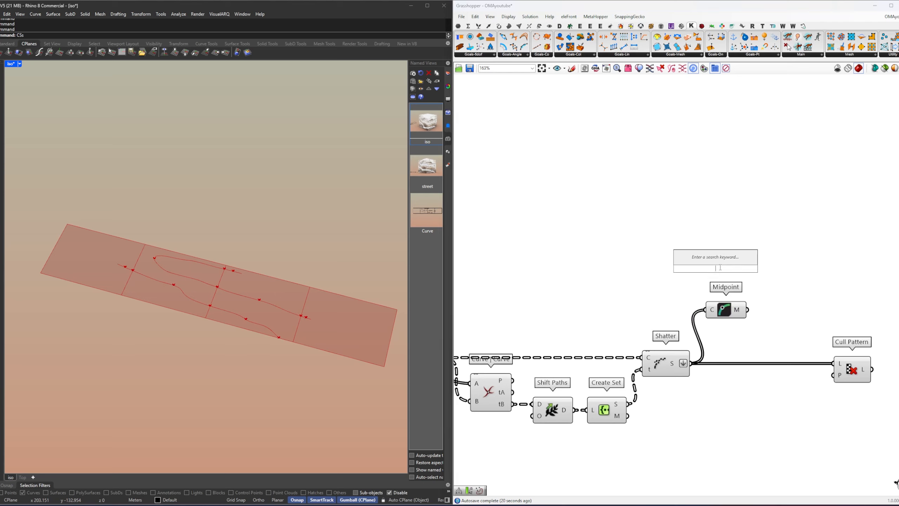
type("pic")
key("Return")
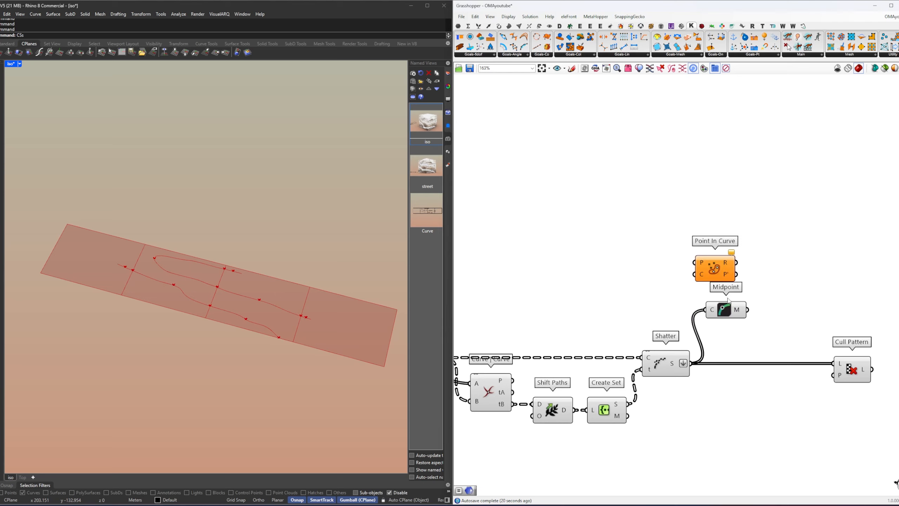
left_click_drag(725, 308, 743, 252)
left_click(734, 282)
left_click_drag(691, 293, 742, 247)
mouse_move(754, 249)
left_mouse_down()
mouse_move(751, 269)
mouse_move(750, 241)
left_mouse_up()
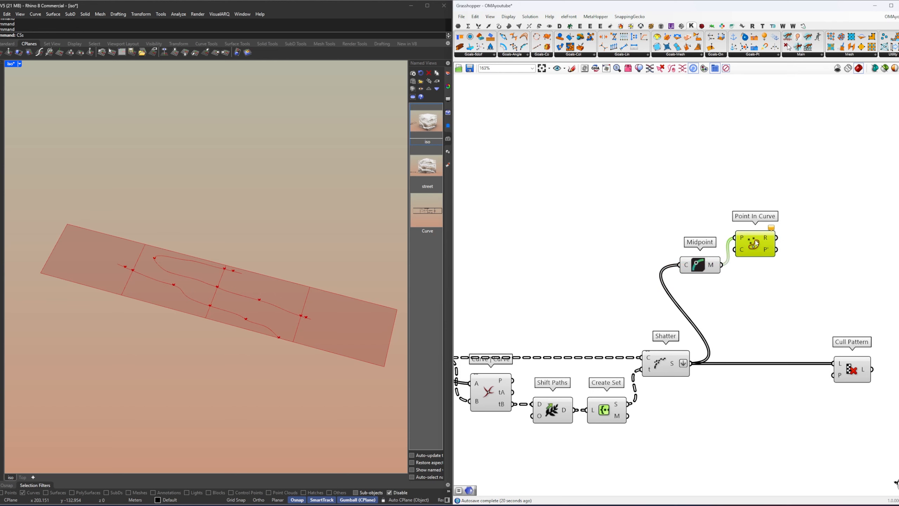
Step: Move the projectedFacadePanels receiver and its Graft Tree up, and connect the grafted panels to the Point In Curve's C input
scroll(692, 251, "down", 4)
right_click_drag(692, 252, 768, 252)
left_click(603, 273)
key("ctrl+z")
left_click_drag(593, 251, 615, 261)
scroll(641, 260, "up", 3)
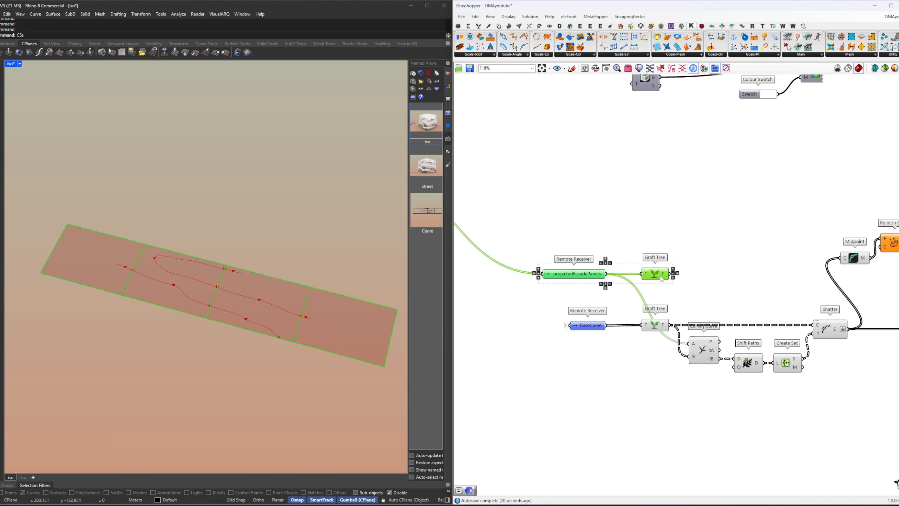
left_click_drag(661, 276, 661, 242)
right_click_drag(678, 237, 635, 250)
left_click(635, 251)
left_click_drag(627, 253, 842, 261)
left_click_drag(854, 262, 858, 254)
right_click_drag(874, 260, 690, 272)
left_click(690, 272)
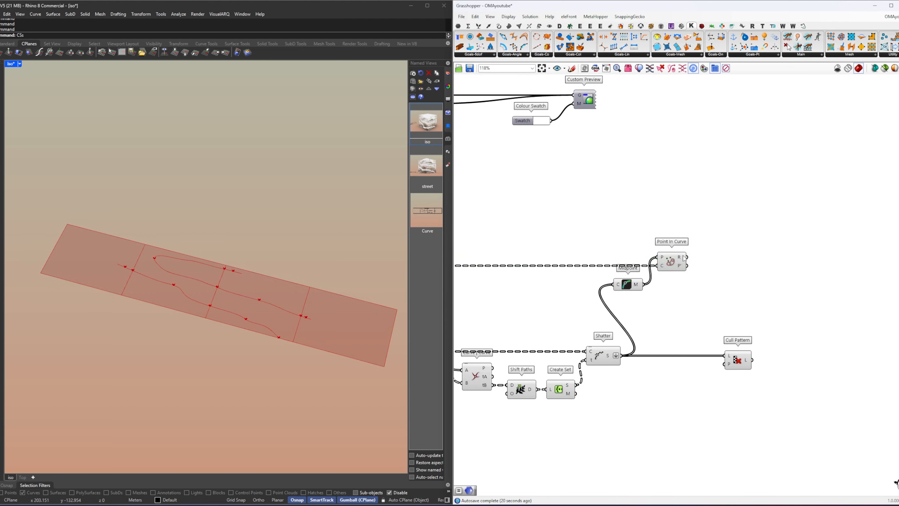
Step: Add an Equality component beside Point In Curve and connect the R output to its A input
mouse_move(684, 258)
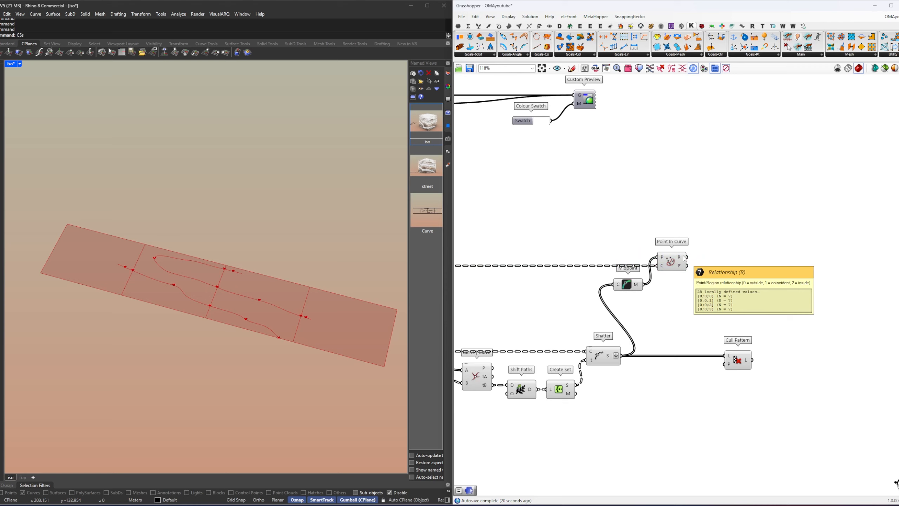
double_click(736, 271)
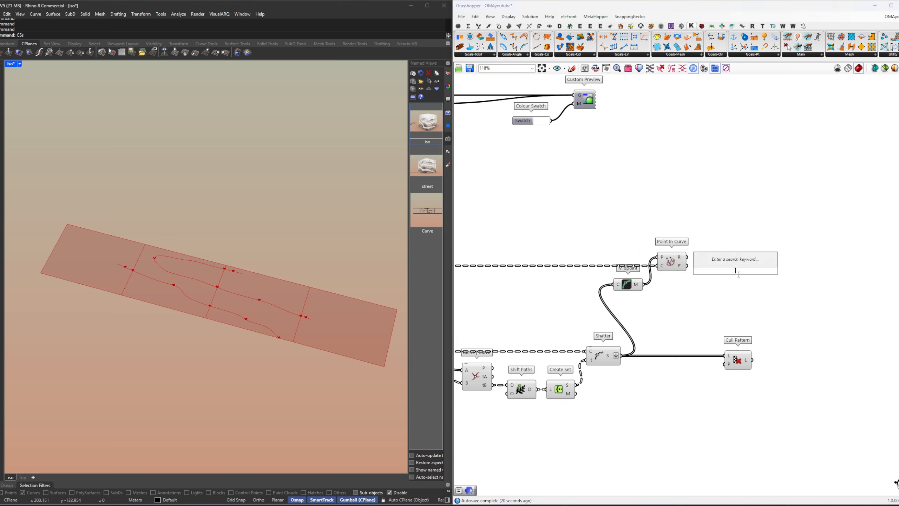
type("=")
key("Return")
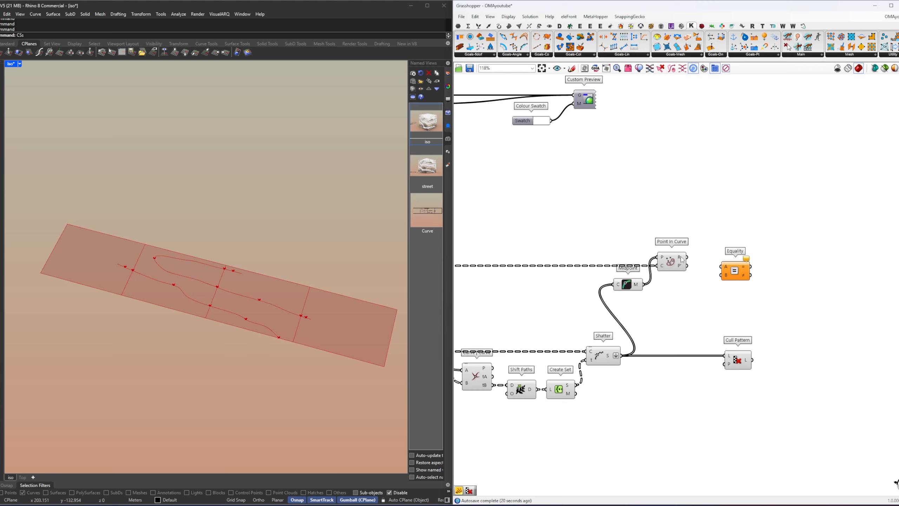
left_click_drag(707, 264, 721, 266)
left_click_drag(735, 272, 727, 262)
Step: Add a panel with the value 2, connect it to the Equality's B input and place it below Point In Curve
double_click(700, 295)
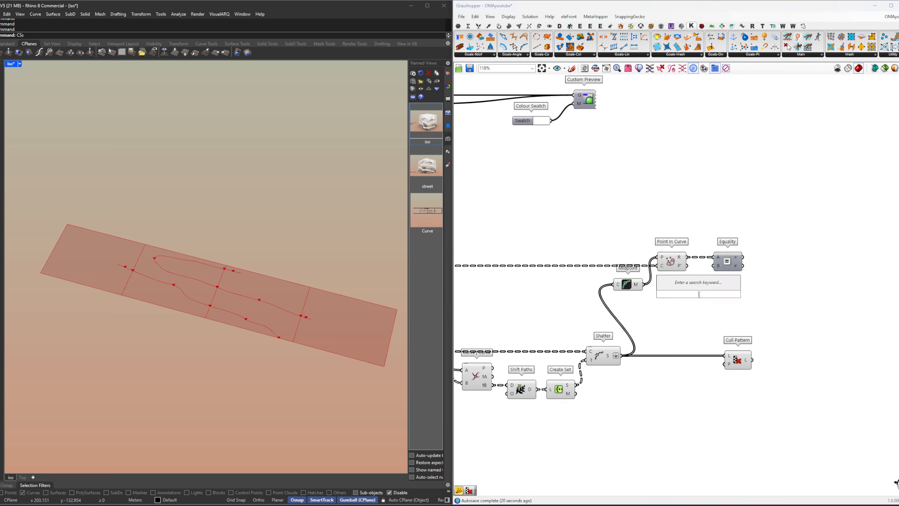
type("//2")
key("Return")
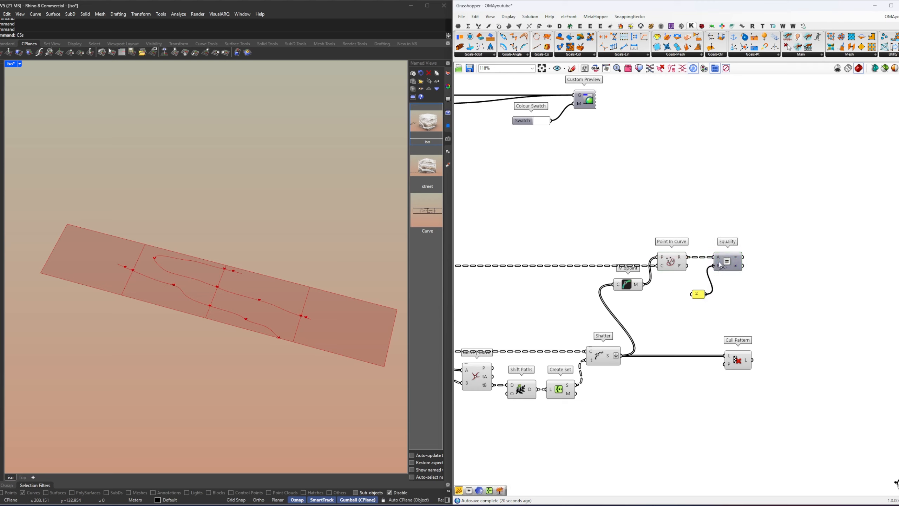
left_click_drag(698, 295, 681, 283)
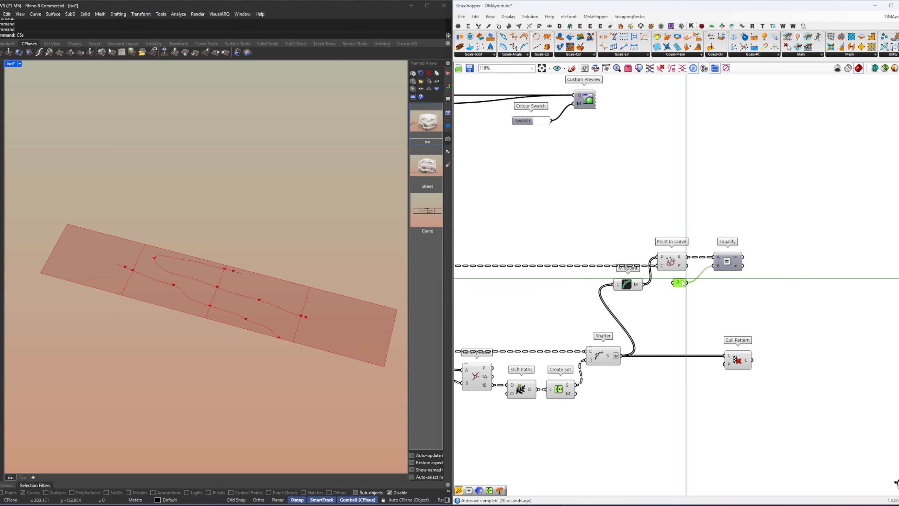
left_click(707, 282)
right_click_drag(711, 280, 682, 265)
Step: Connect the Equality's equal output to the Cull Pattern's P input
left_click(743, 268)
left_click_drag(698, 252, 697, 350)
right_click_drag(705, 347, 632, 312)
left_click(635, 311)
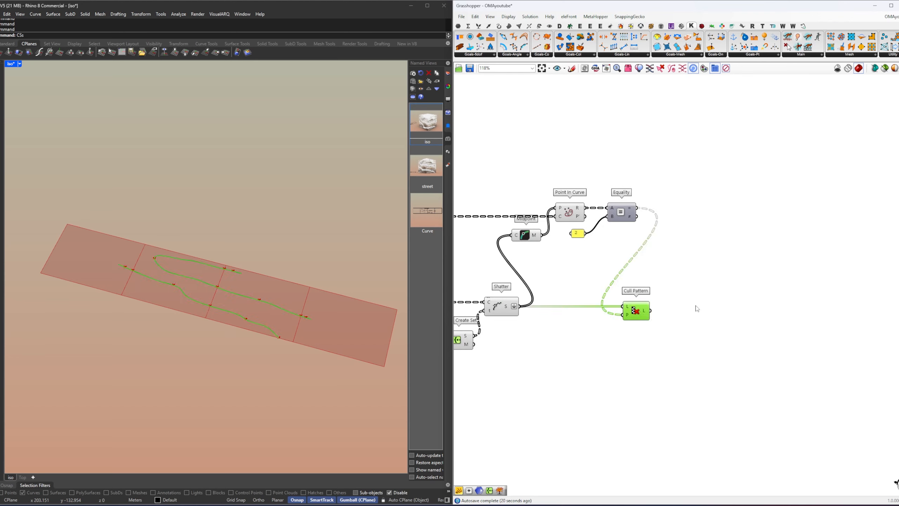
Step: Check the culled curves per branch through a temporary Explode Tree with outputs added for the further branches, and delete it
double_click(696, 308)
type("explode")
key("Return")
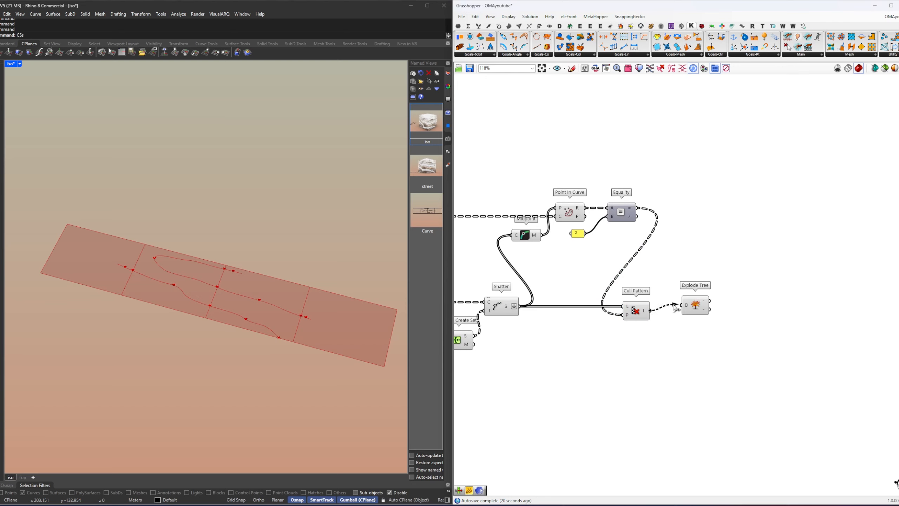
left_click_drag(675, 308, 681, 305)
left_click(694, 307)
scroll(695, 304, "up", 6)
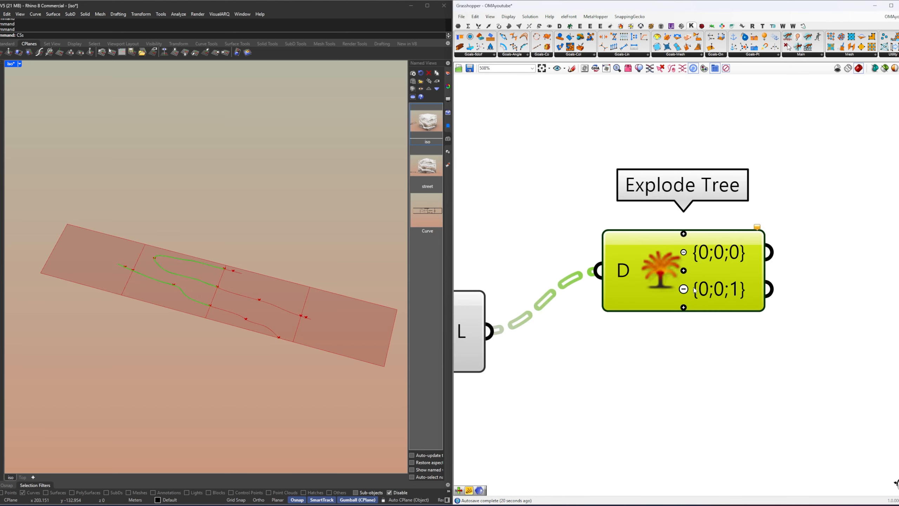
left_click(683, 289)
scroll(713, 249, "down", 1)
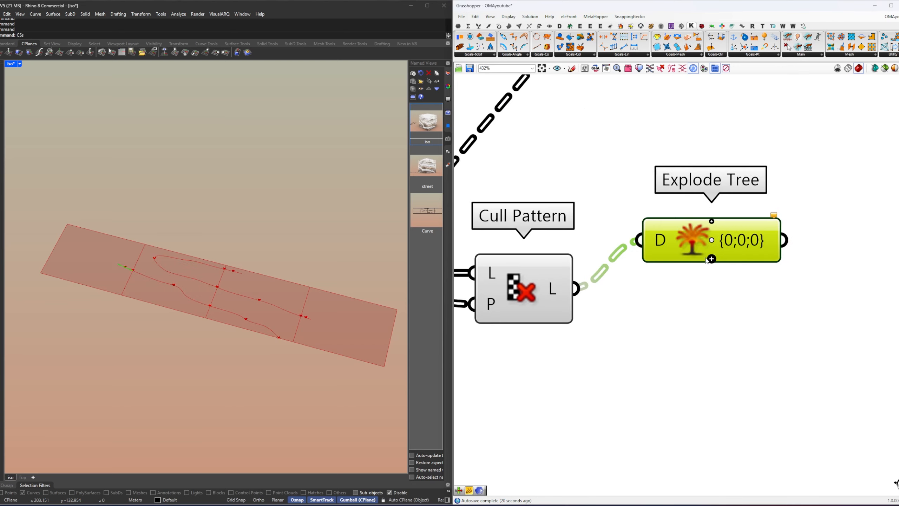
left_click(712, 259)
left_click(712, 271)
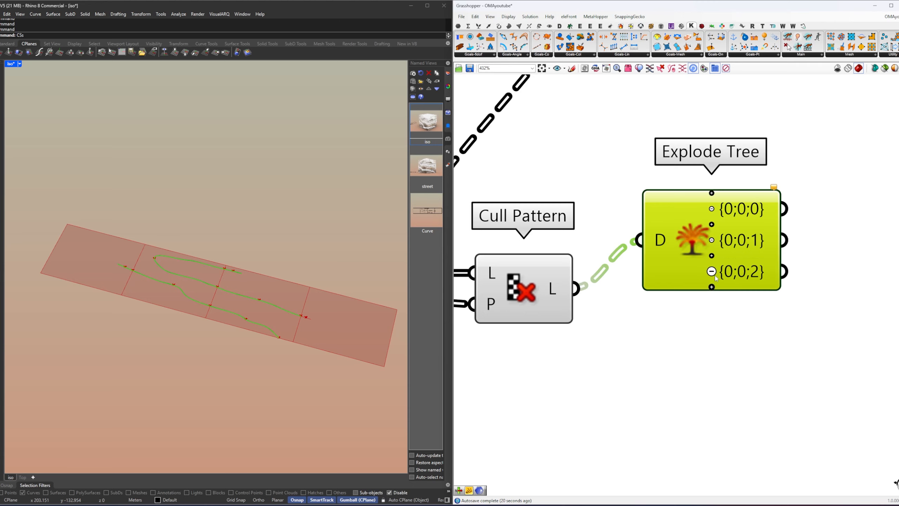
left_click(712, 287)
scroll(725, 327, "down", 2)
left_click_drag(727, 336, 688, 248)
scroll(731, 296, "down", 4)
key("Delete")
Step: Move the projectedFacadePanels row, from its receiver to the Equality component, down closer to the baseCurve row
right_click_drag(658, 231, 751, 264)
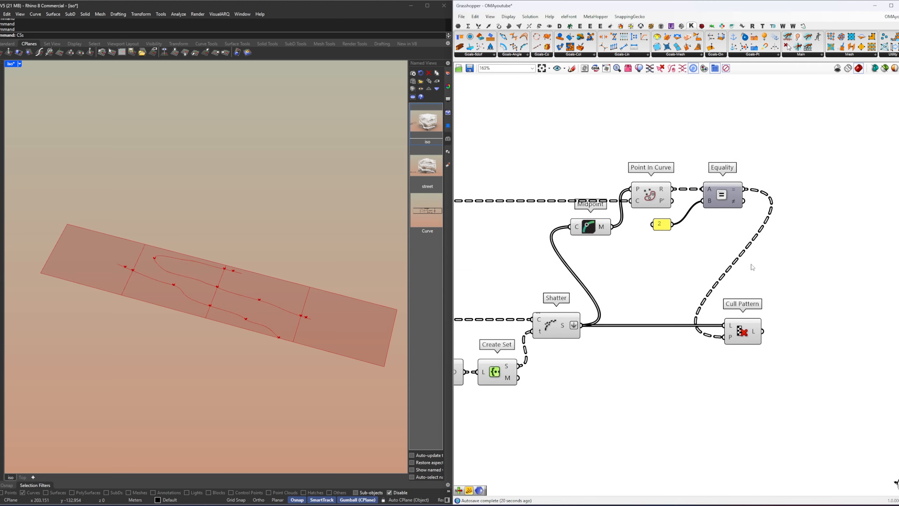
scroll(752, 265, "down", 1)
scroll(841, 268, "down", 4)
left_click_drag(789, 251, 531, 225)
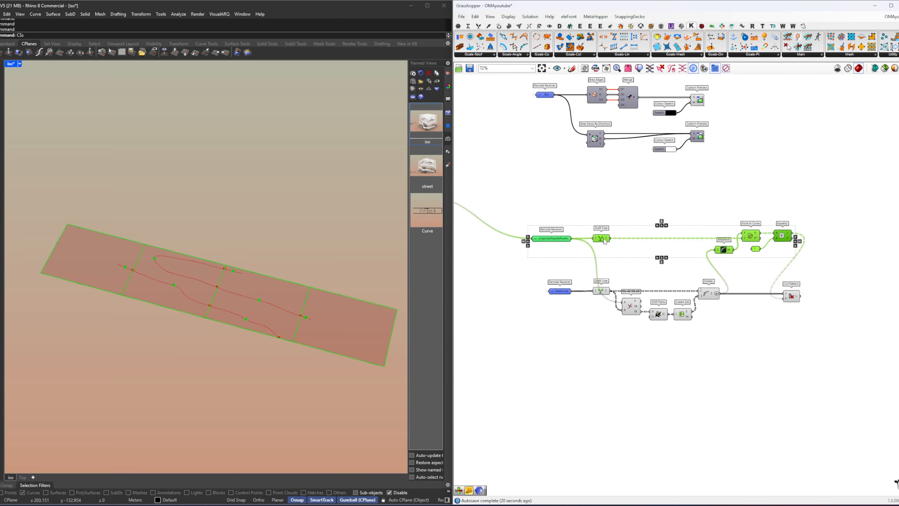
left_click_drag(605, 241, 605, 267)
left_click(675, 253)
Step: Restore the iso named view in the Rhino viewport to frame the box
right_click_drag(211, 306, 208, 281)
right_click_drag(208, 282, 236, 332, "shift")
scroll(236, 333, "down", 1)
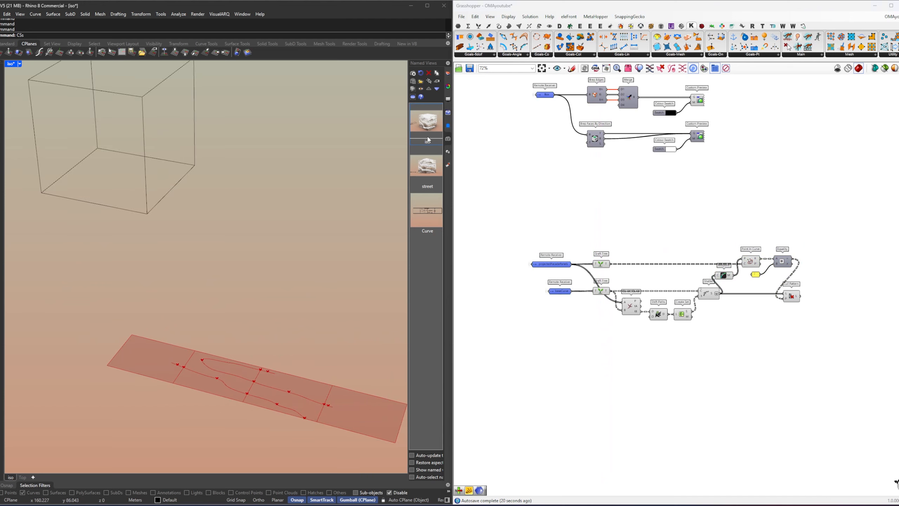
double_click(428, 131)
scroll(642, 278, "up", 6)
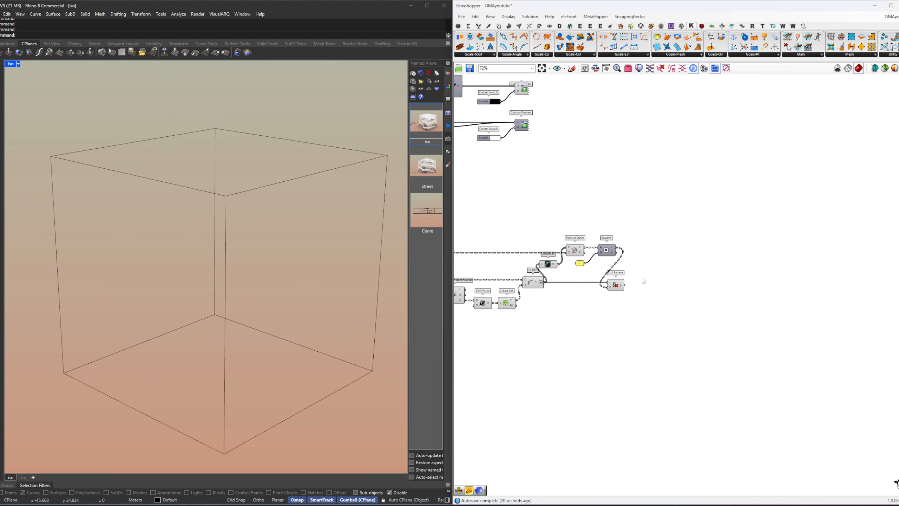
Step: Add a Map to Surface component beside the Cull Pattern component
left_click_drag(587, 296, 626, 295)
right_click_drag(720, 308, 690, 309)
double_click(691, 310)
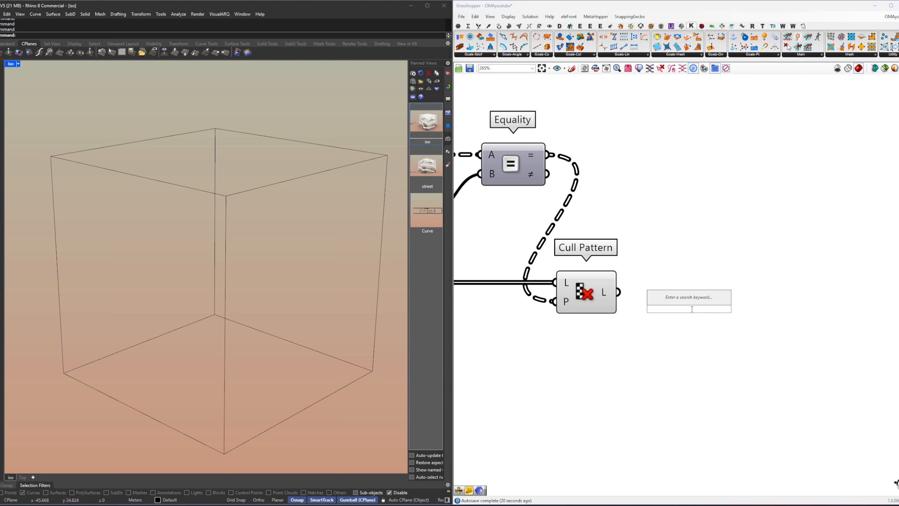
type("pl")
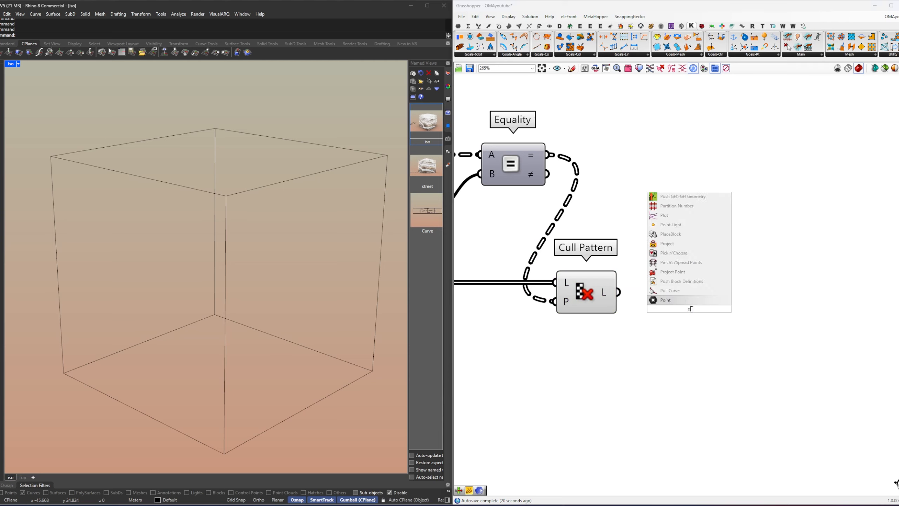
type("roject ma")
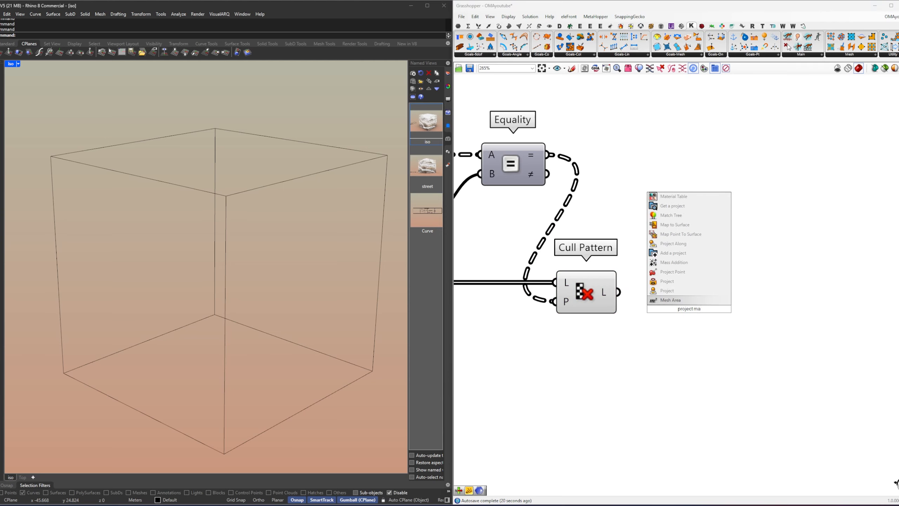
key("Up")
key("Up")
key("Up")
key("Up")
key("Up")
key("Up")
key("Up")
key("Up")
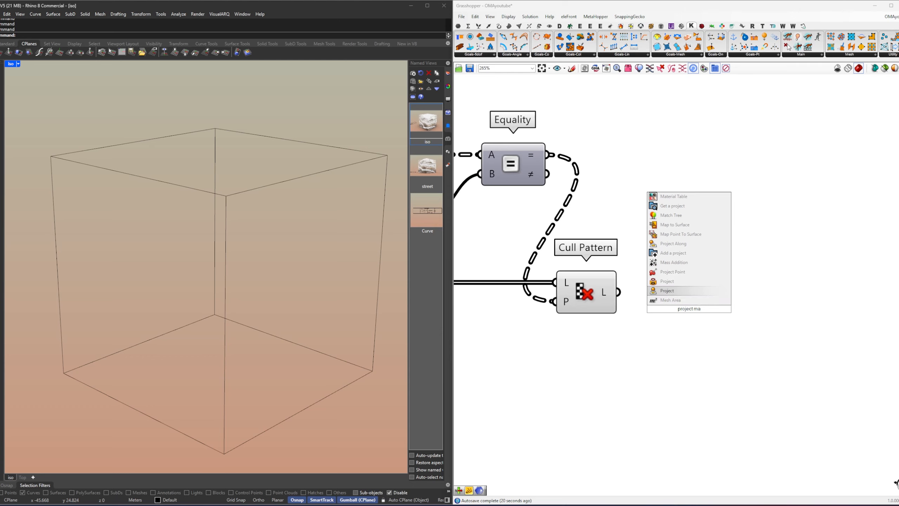
key("Return")
Step: Connect the Cull Pattern's list output to the Map to Surface's C input, leaving room between the two components
left_click(606, 296)
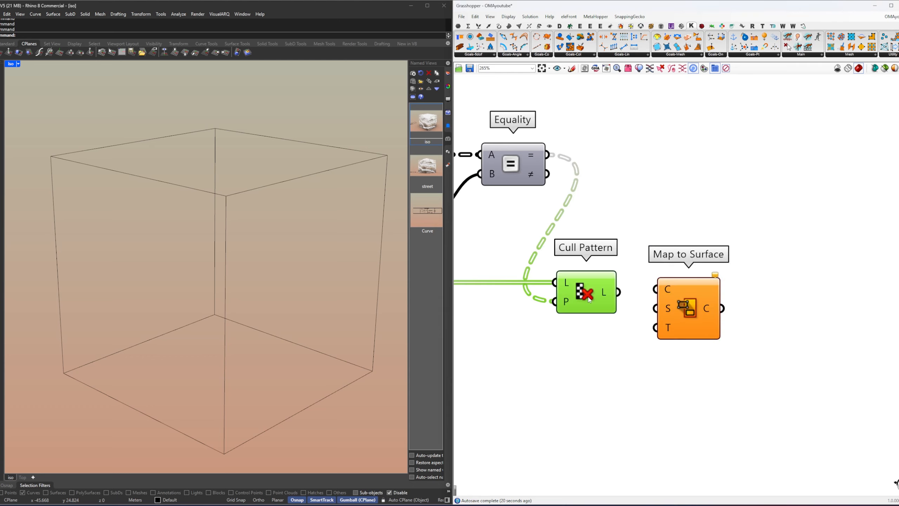
right_click_drag(630, 301, 535, 287)
left_click_drag(619, 295, 751, 295)
left_click(552, 300)
left_click_drag(521, 277, 690, 276)
Step: Place a copy of the projectedFacadePanels Remote Receiver below the Cull Pattern component
scroll(783, 305, "down", 6)
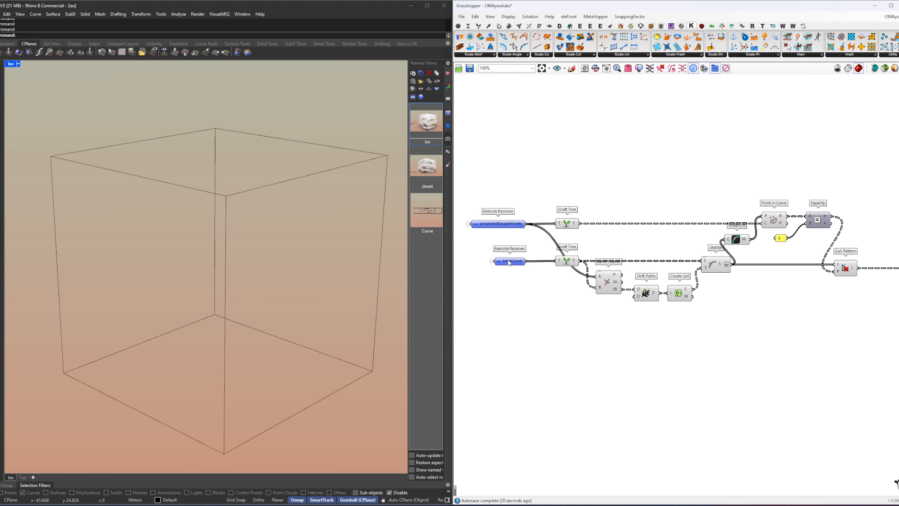
right_click_drag(509, 263, 631, 280)
mouse_move(633, 246)
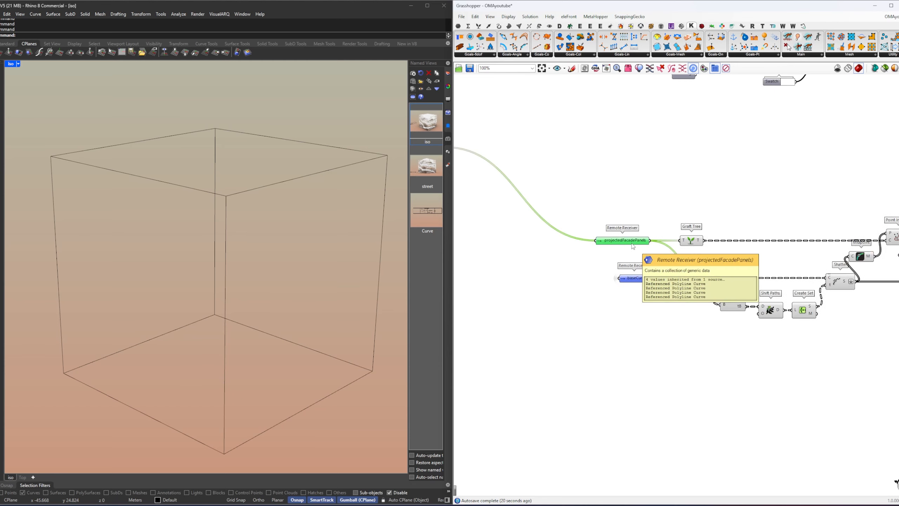
left_click_drag(633, 246, 854, 367, "alt")
right_click_drag(855, 363, 509, 376)
left_click_drag(509, 375, 624, 354)
left_click(664, 349)
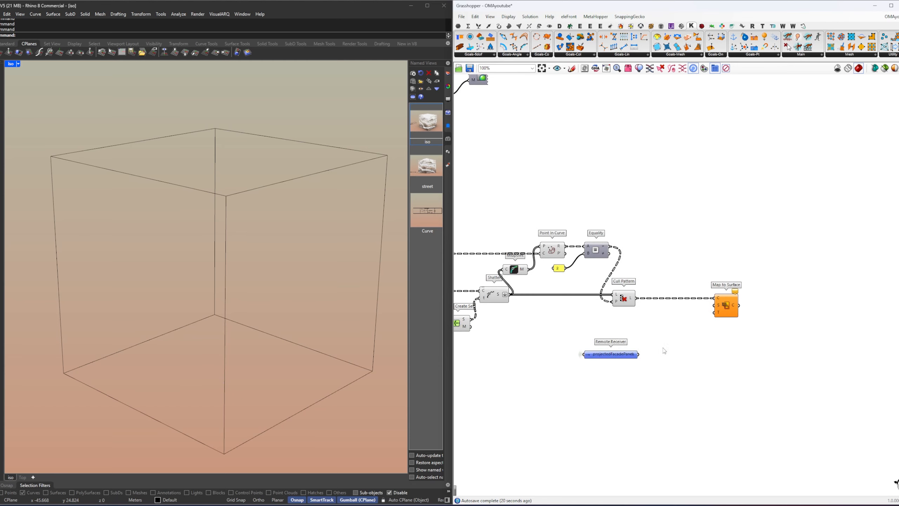
Step: Connect the copied projectedFacadePanels receiver to the Map to Surface's S input and move it close under the Cull Pattern
scroll(623, 356, "up", 3)
left_click_drag(568, 362, 763, 267)
left_click(688, 339)
left_click_drag(602, 342, 621, 303)
left_click(604, 315)
Step: Create a Remote Receiver from the Facade sender and place it beneath the copied projectedFacadePanels receiver
scroll(604, 316, "down", 5)
right_click_drag(576, 319, 785, 301)
scroll(785, 301, "down", 4)
right_click_drag(656, 255, 777, 257)
scroll(736, 264, "up", 4)
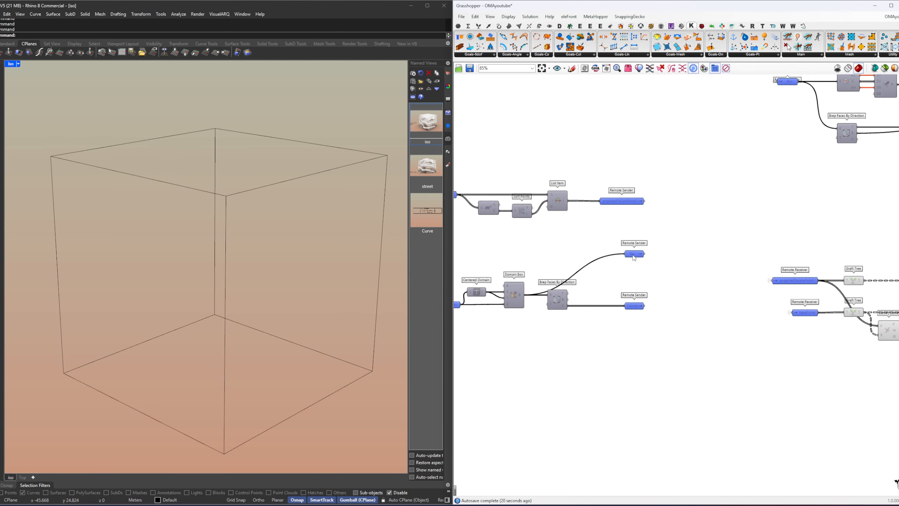
double_click(640, 307)
left_click(731, 353)
right_click_drag(735, 355, 536, 305)
scroll(536, 304, "down", 3)
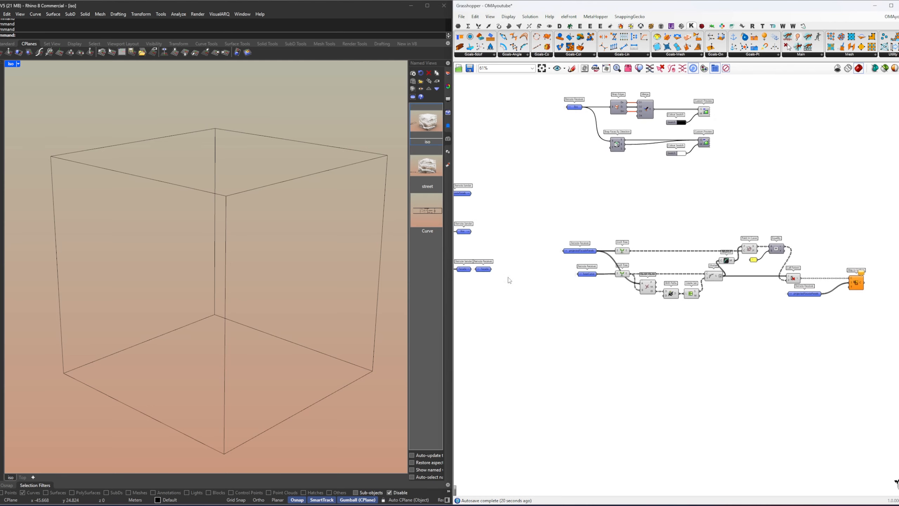
left_click_drag(484, 270, 827, 313)
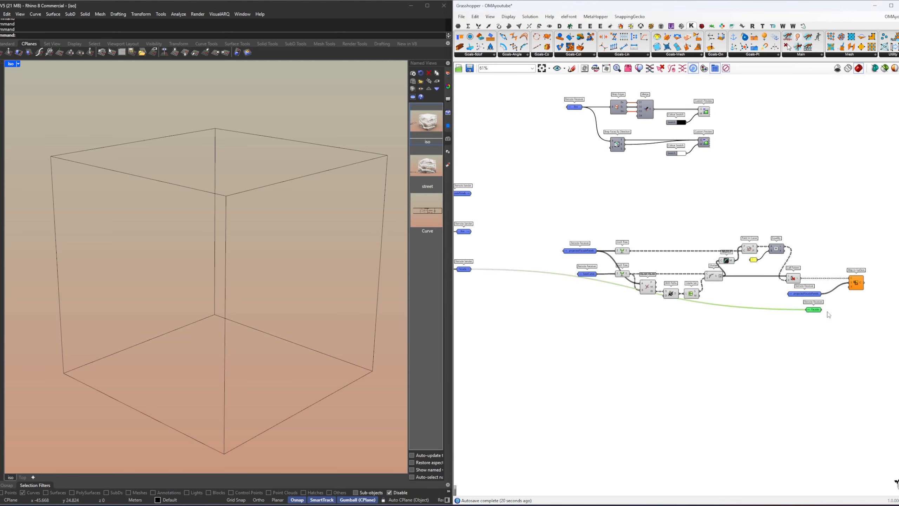
left_click(827, 315)
Step: Line up the Facade receiver with the projectedFacadePanels receiver and shift the Cull Pattern toward Map to Surface
scroll(827, 314, "up", 5)
right_click_drag(814, 321, 743, 327)
left_click_drag(743, 327, 720, 280)
left_click_drag(720, 279, 682, 282)
left_click_drag(656, 241, 697, 243)
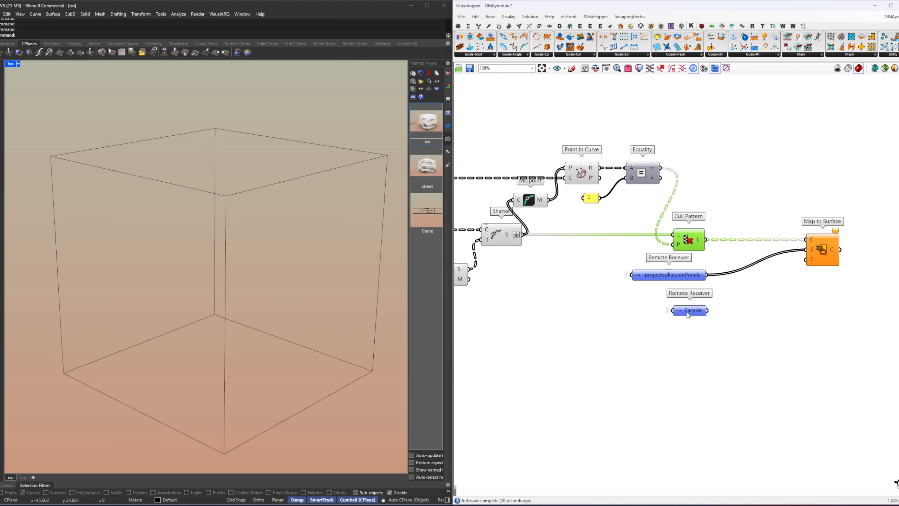
Step: Add a Graft Tree component to each of the projectedFacadePanels and Facade receivers
left_click_drag(692, 323, 737, 291)
double_click(754, 290)
type("graft")
key("Return")
left_click_drag(744, 292, 721, 313)
left_click_drag(684, 245, 715, 244)
right_click_drag(798, 264, 750, 263)
Step: Connect the grafted projectedFacadePanels to the Map to Surface's S input and the grafted Facade to its T input
left_click(714, 283)
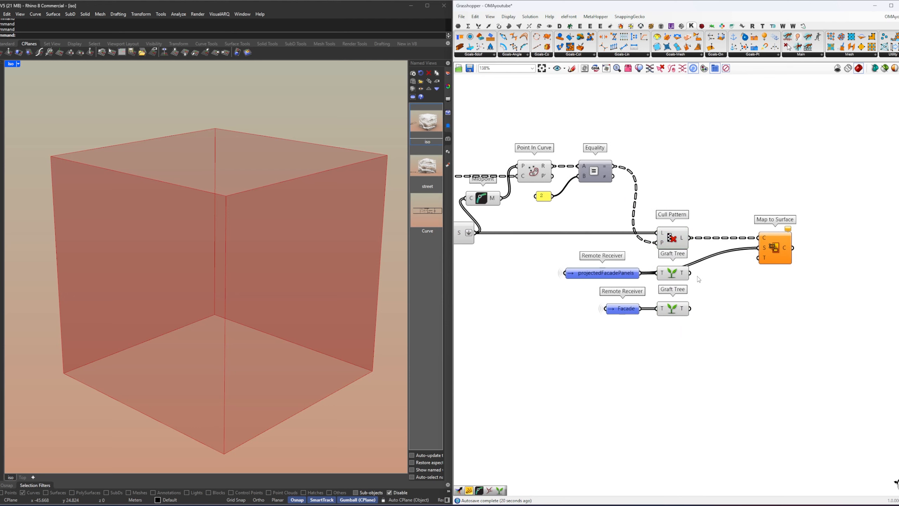
left_click_drag(756, 275, 764, 255)
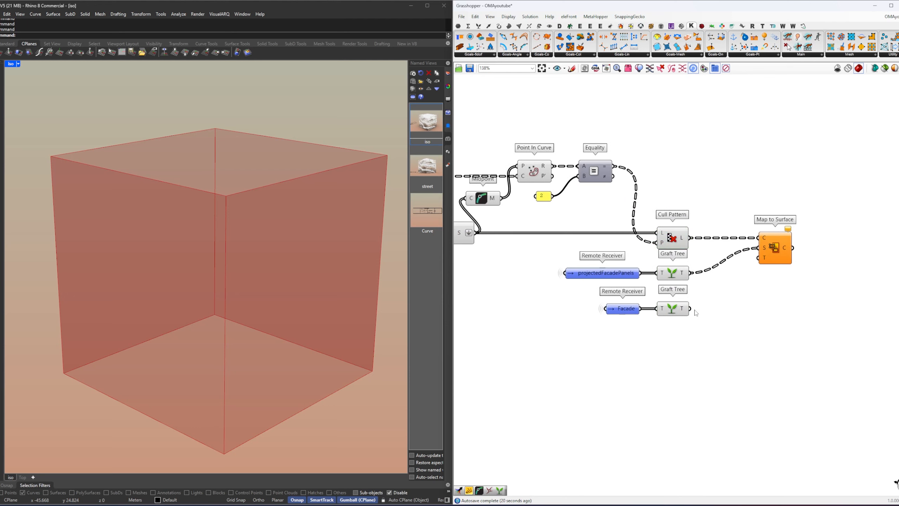
left_click_drag(690, 309, 760, 260)
left_click(770, 251)
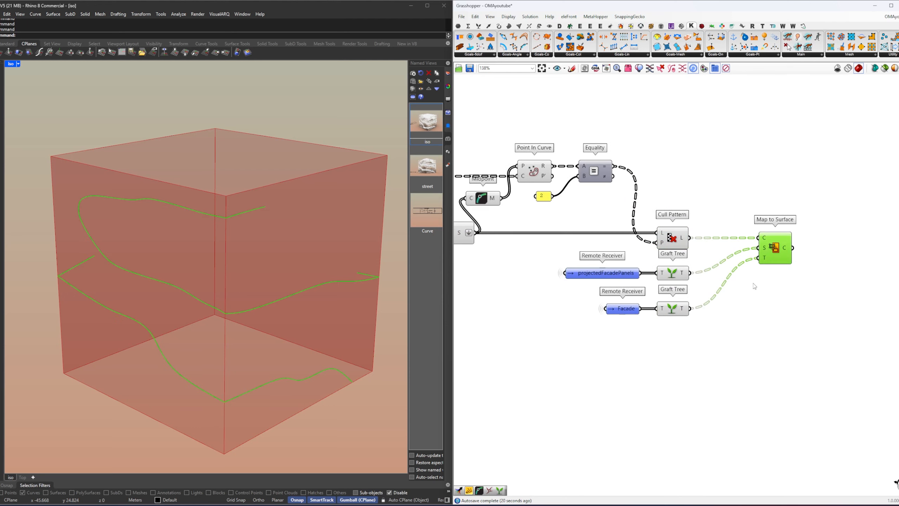
Step: Turn on the Curves layer in Rhino and try moving control points of the lower base curve to test the mapping
right_click_drag(133, 329, 227, 335)
scroll(190, 308, "down", 6)
scroll(239, 320, "down", 6)
scroll(221, 292, "up", 5)
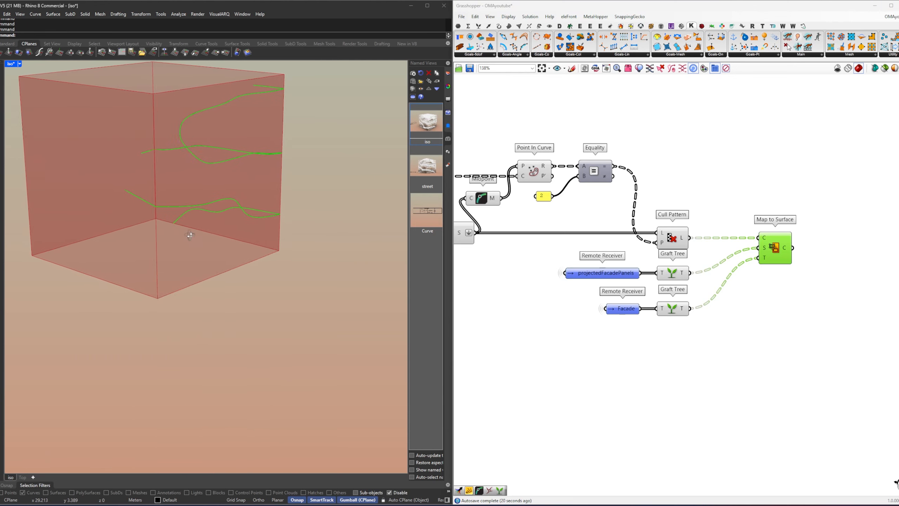
scroll(185, 267, "down", 5)
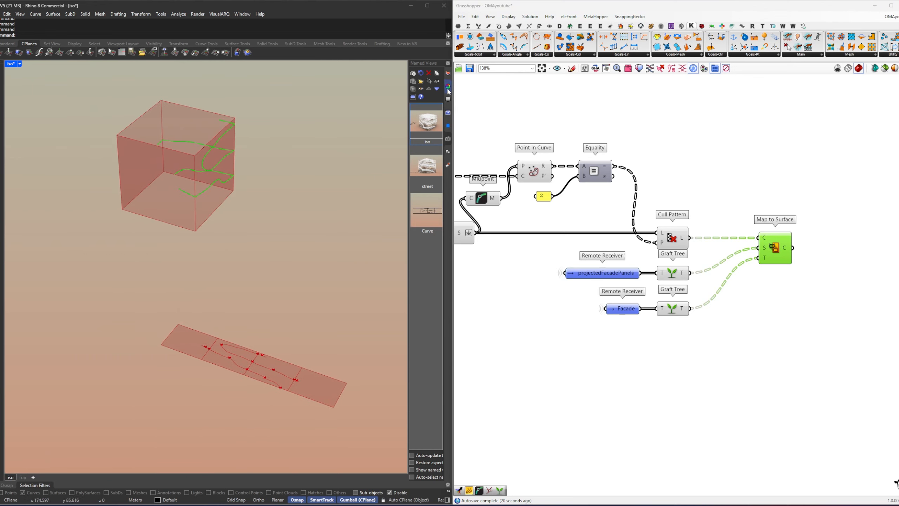
left_click(448, 74)
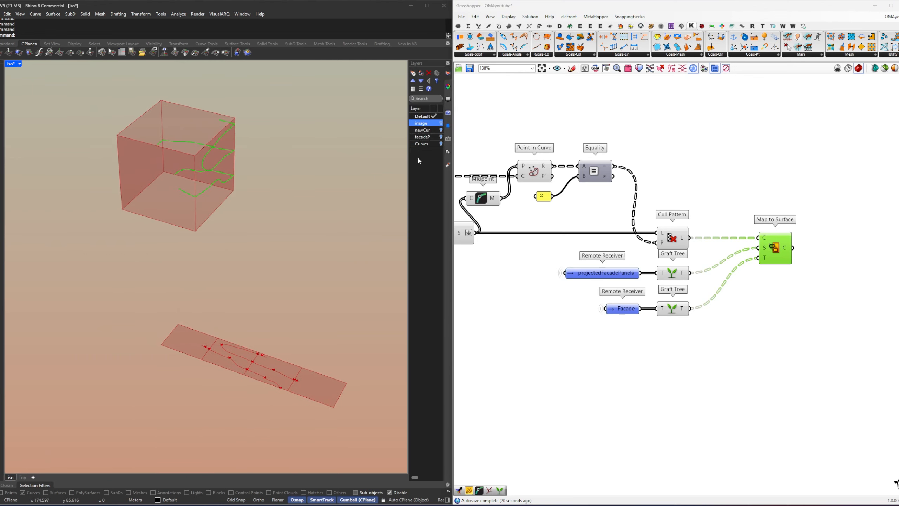
left_click(441, 144)
left_click(228, 361)
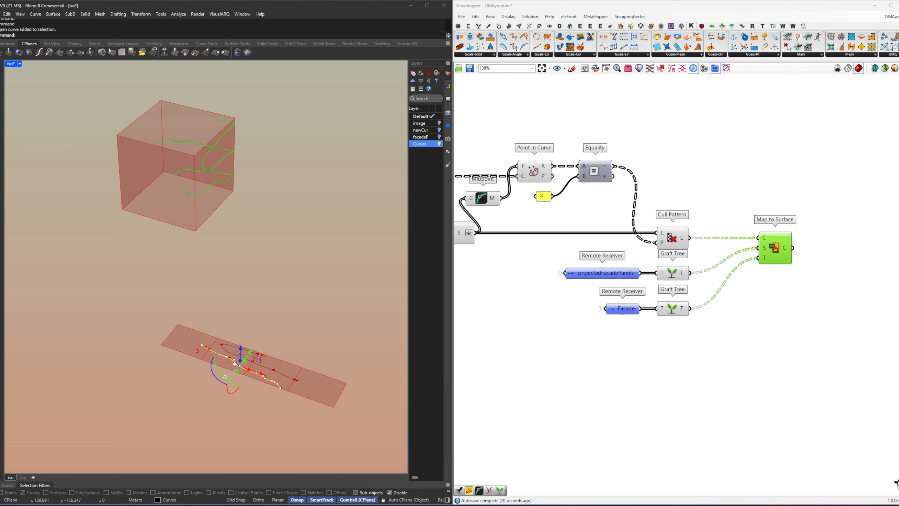
scroll(203, 308, "up", 5)
scroll(214, 303, "down", 5)
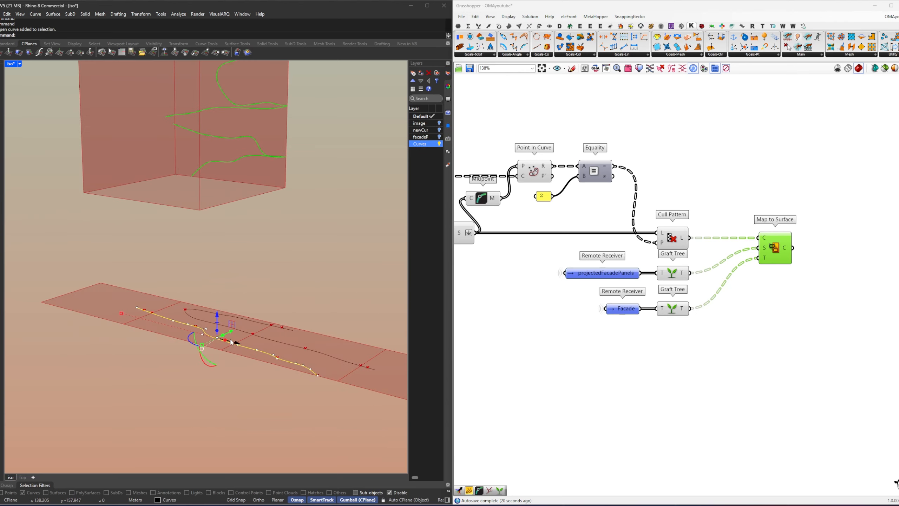
left_click(181, 369)
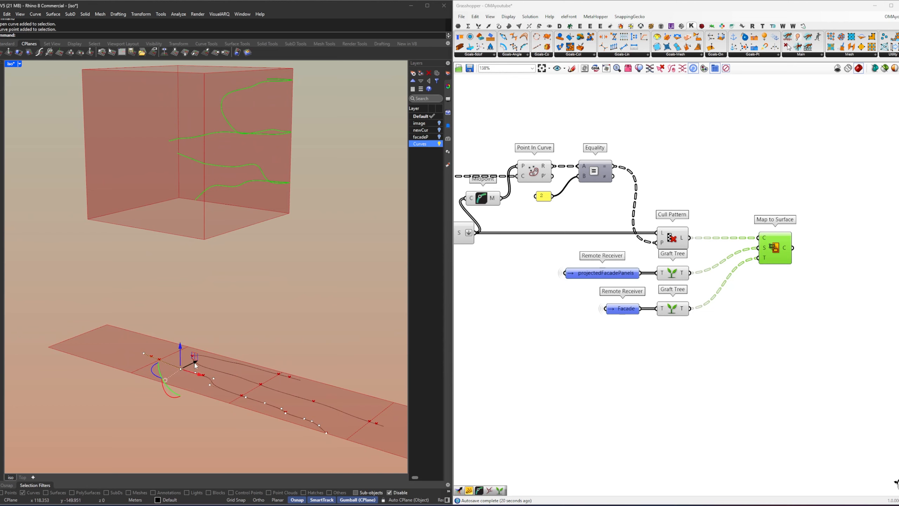
left_click_drag(186, 369, 193, 368)
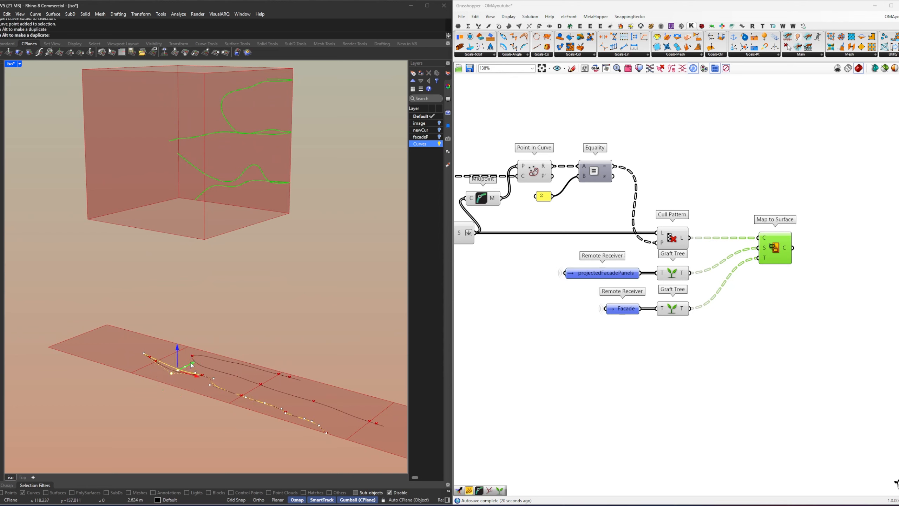
left_click(306, 400)
left_click(329, 406)
left_click_drag(337, 399, 340, 402)
Step: Examine the mapped curves around the sides of the box and restore the iso named view
scroll(270, 347, "down", 5)
left_click_drag(167, 310, 362, 412)
right_click_drag(242, 273, 264, 351, "shift")
left_click(276, 348)
scroll(220, 274, "up", 5)
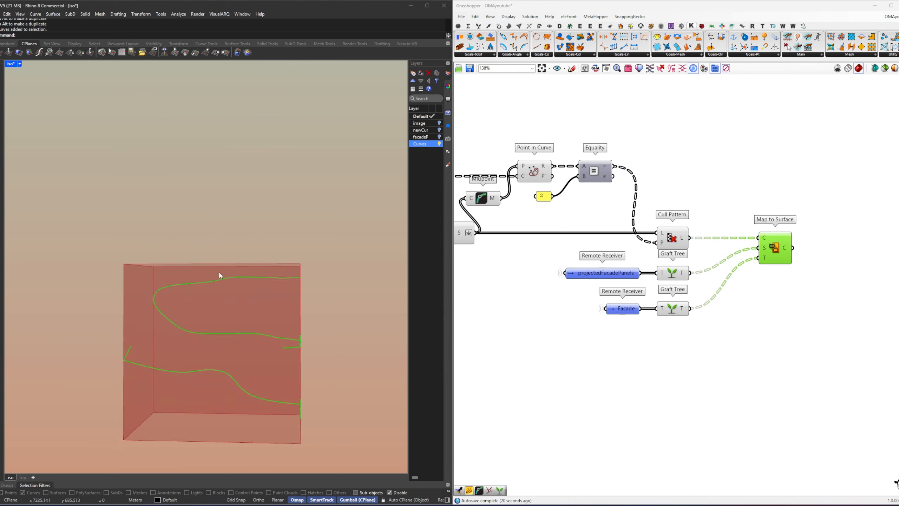
scroll(219, 276, "up", 3)
right_click_drag(253, 281, 222, 334)
scroll(228, 317, "down", 4)
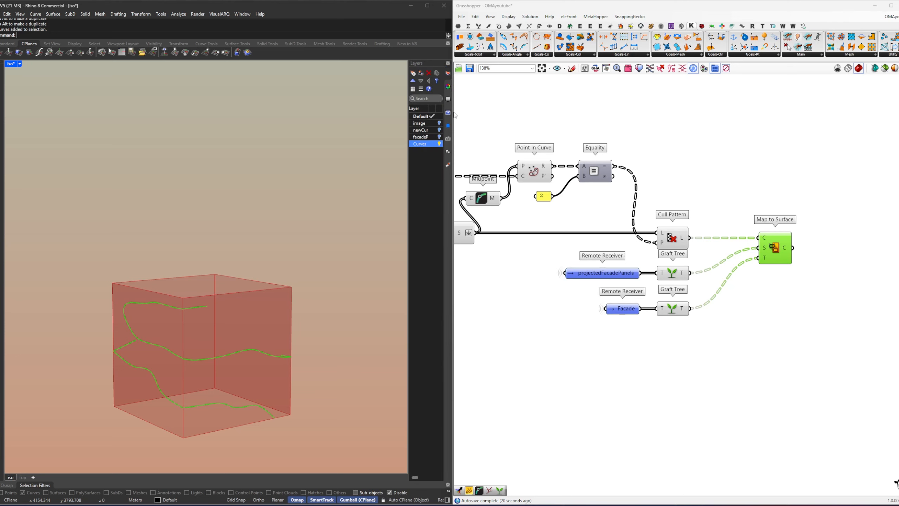
left_click(449, 139)
double_click(427, 122)
left_click(712, 314)
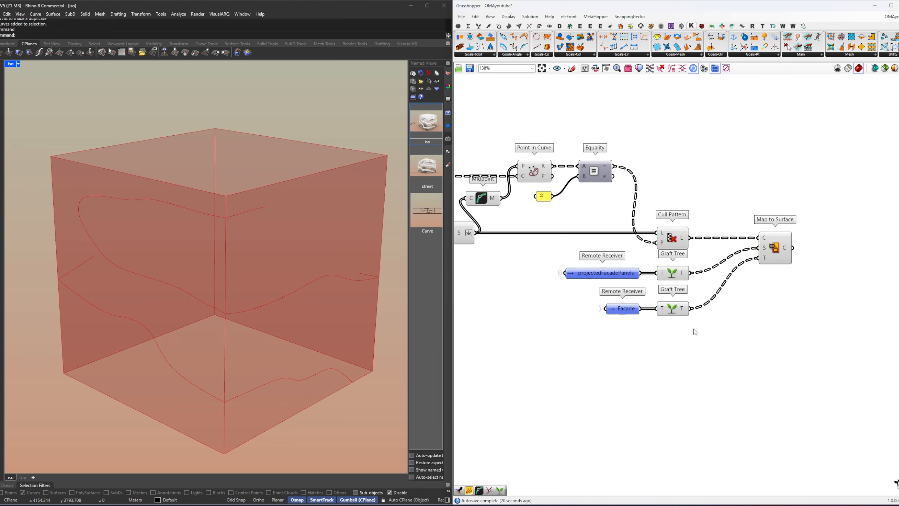
Step: Turn off the preview of the components feeding Map to Surface, from Shatter through the Cull Pattern and its neighbouring Graft Trees
left_click_drag(694, 328, 459, 115)
left_click(614, 159)
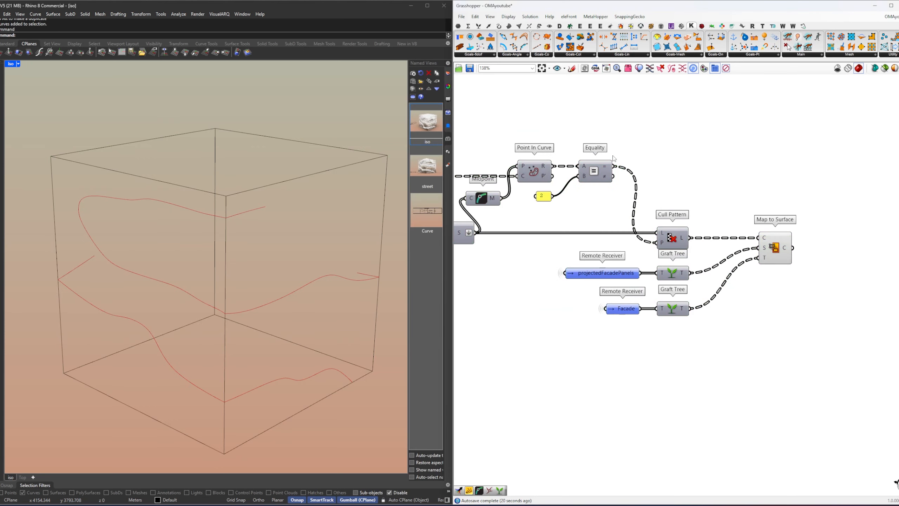
left_click(788, 240)
left_click(838, 279)
Step: Copy the name of the baseCurve Remote Receiver
right_click_drag(808, 280, 704, 293)
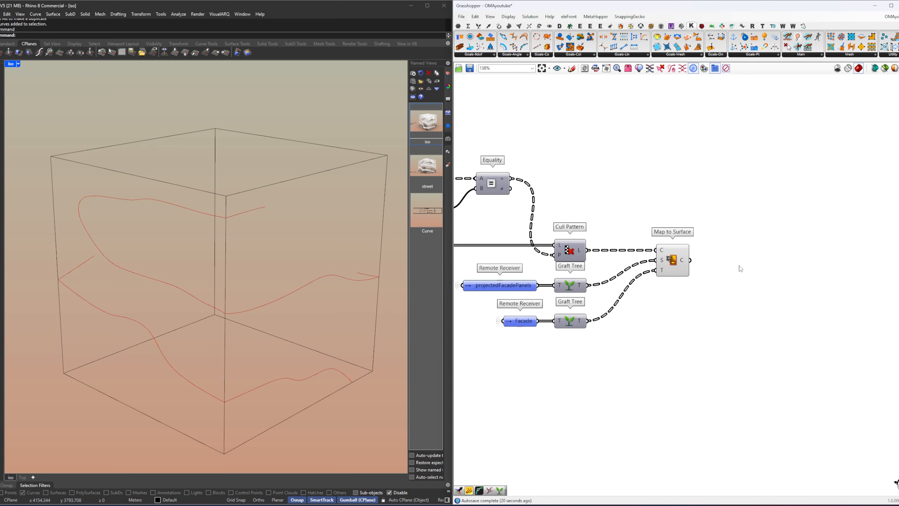
right_click(478, 286)
right_click_drag(545, 273, 624, 208)
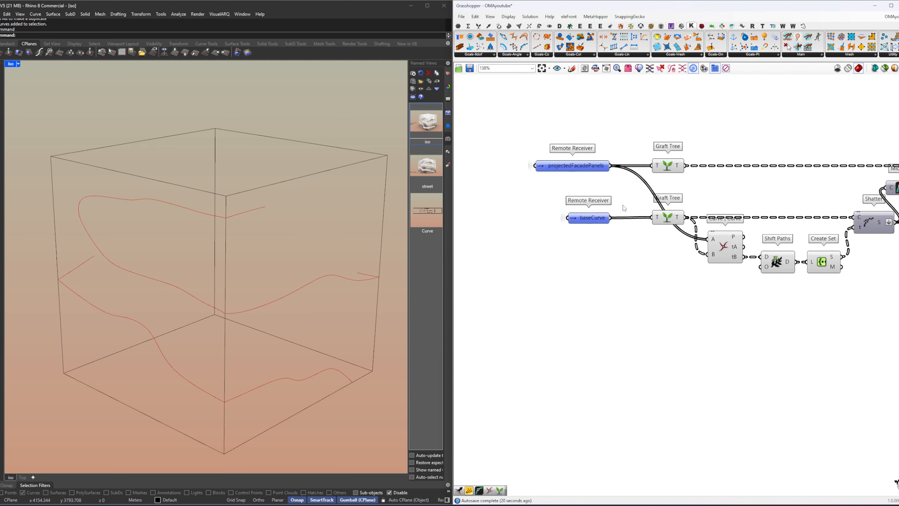
left_click(599, 218)
right_click(589, 221)
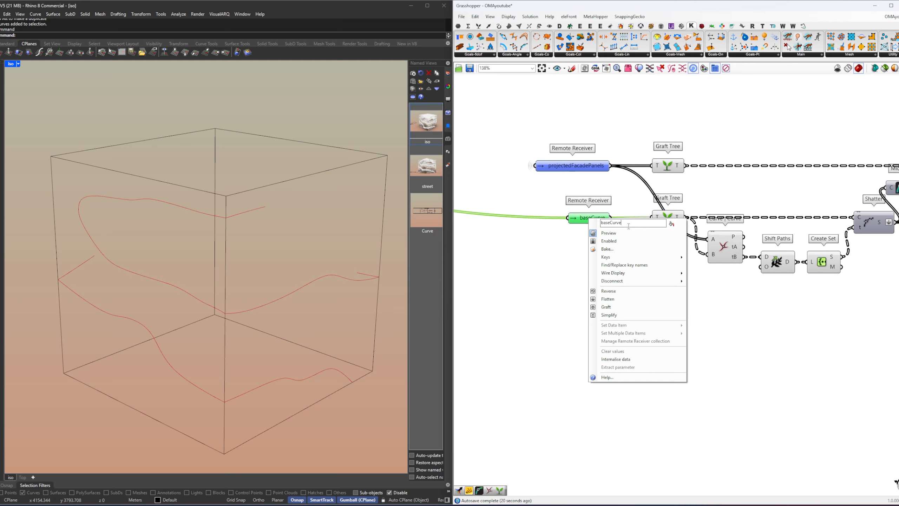
left_click(571, 261)
Step: Add a Remote Sender next to Map to Surface and connect it to the C output
scroll(571, 261, "down", 4)
right_click_drag(893, 269, 669, 266)
scroll(723, 260, "up", 5)
double_click(701, 252)
type("sender")
key("Return")
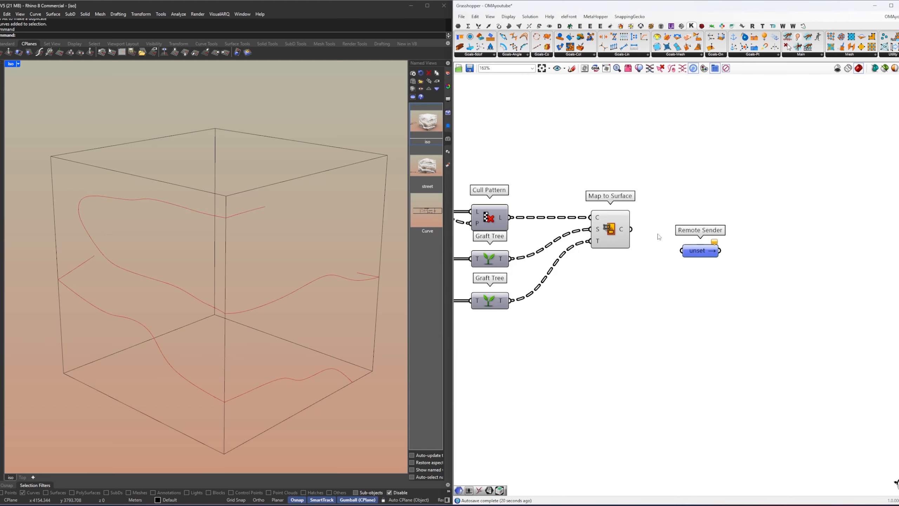
left_click_drag(700, 250, 672, 229)
Step: Name the new Remote Sender ProjectedBaseCurve
right_click(671, 228)
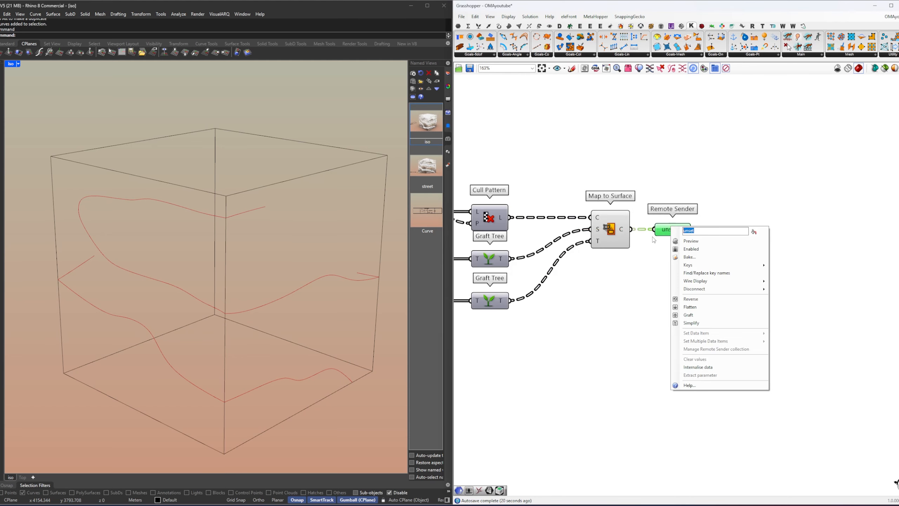
type("baseCurve")
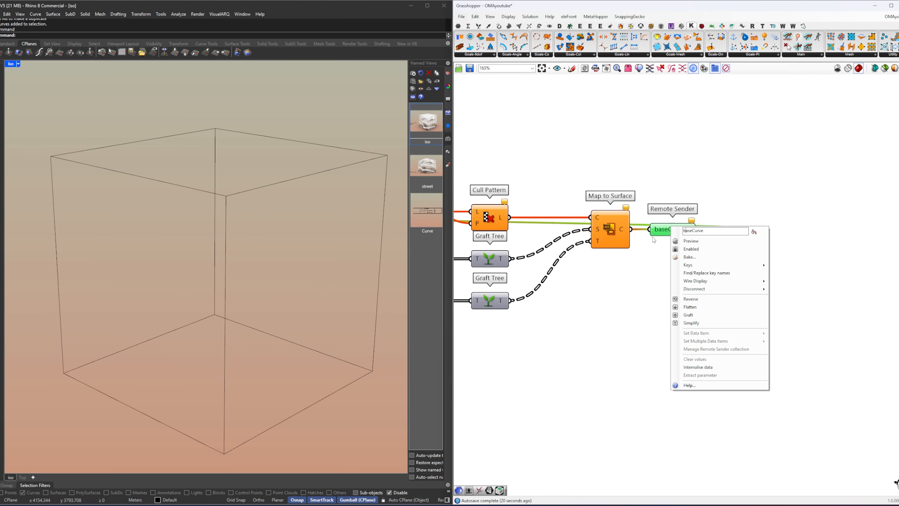
type("ProjectedB")
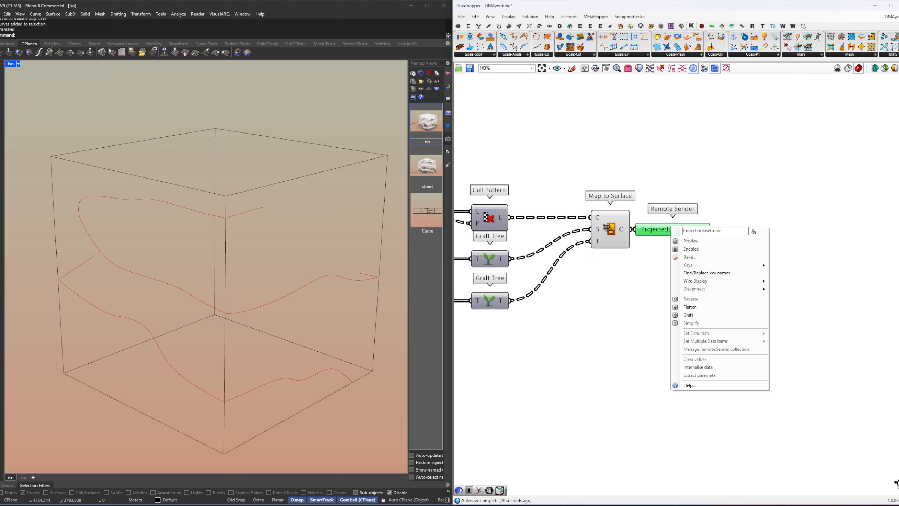
key("Return")
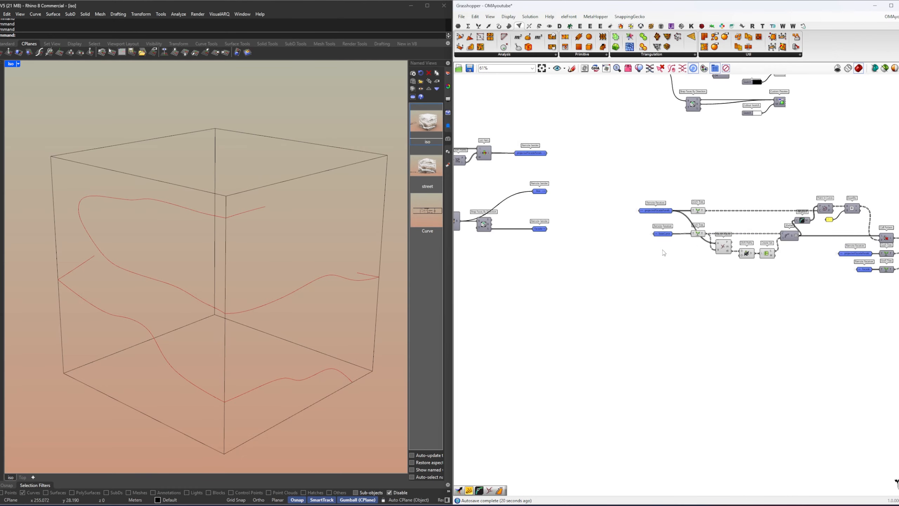
scroll(664, 253, "up", 3)
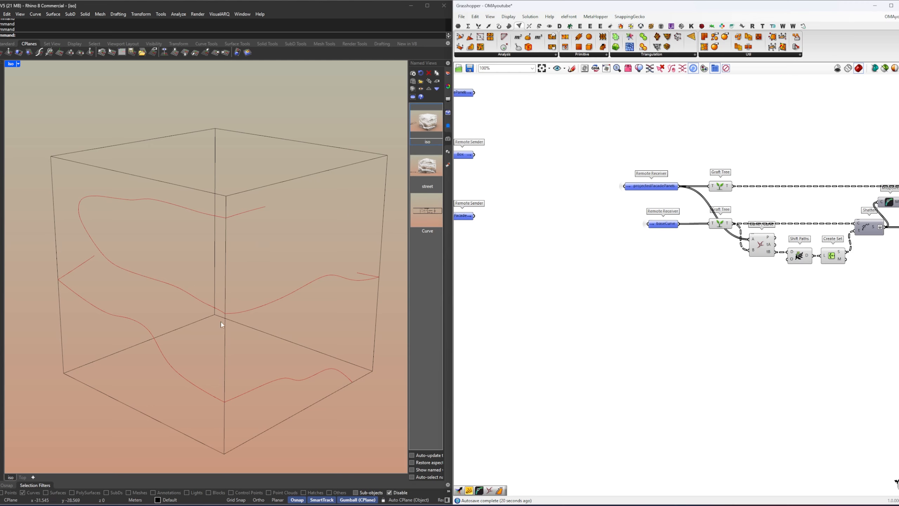
Step: Examine the flat facade panels and their base curves in the viewport, and restore the iso named view
right_click_drag(221, 324, 161, 331)
scroll(238, 260, "down", 4)
scroll(250, 334, "up", 12)
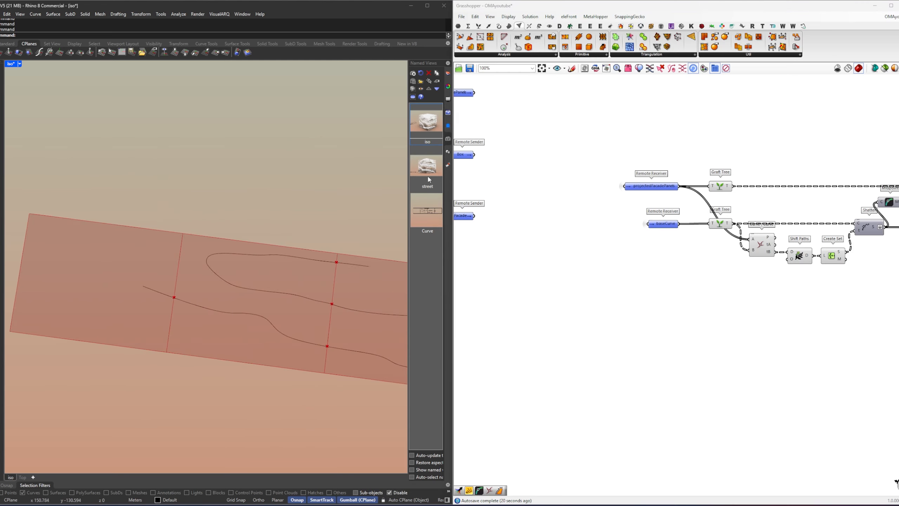
left_click(447, 74)
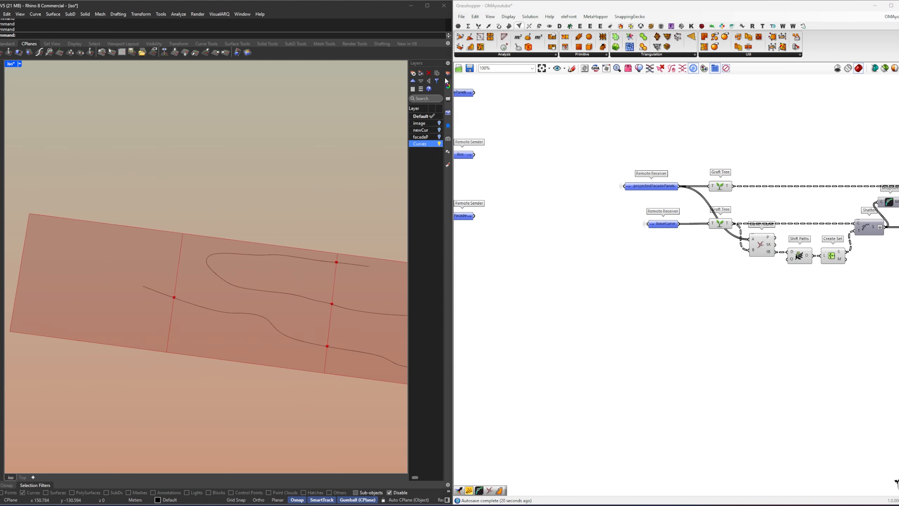
left_click(441, 124)
left_click(440, 123)
right_click_drag(357, 143, 345, 213)
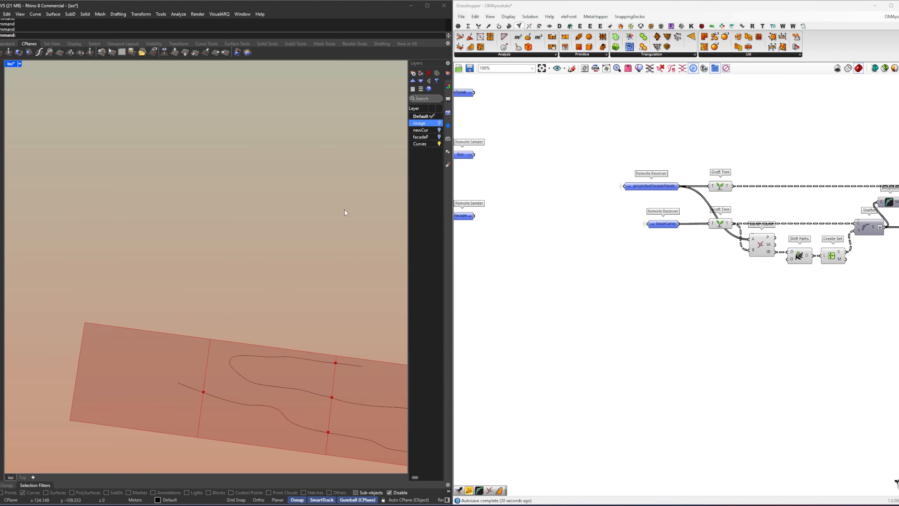
left_click(448, 139)
double_click(425, 141)
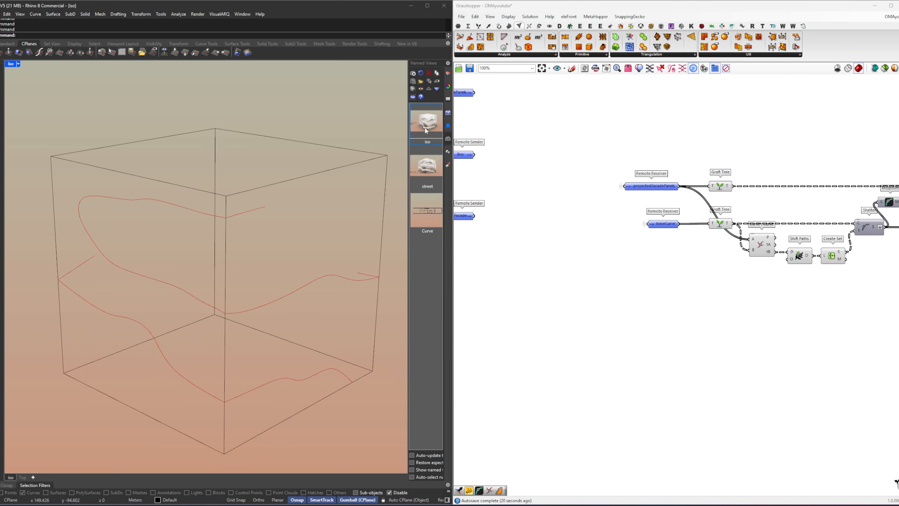
scroll(651, 273, "down", 4)
scroll(602, 265, "up", 6)
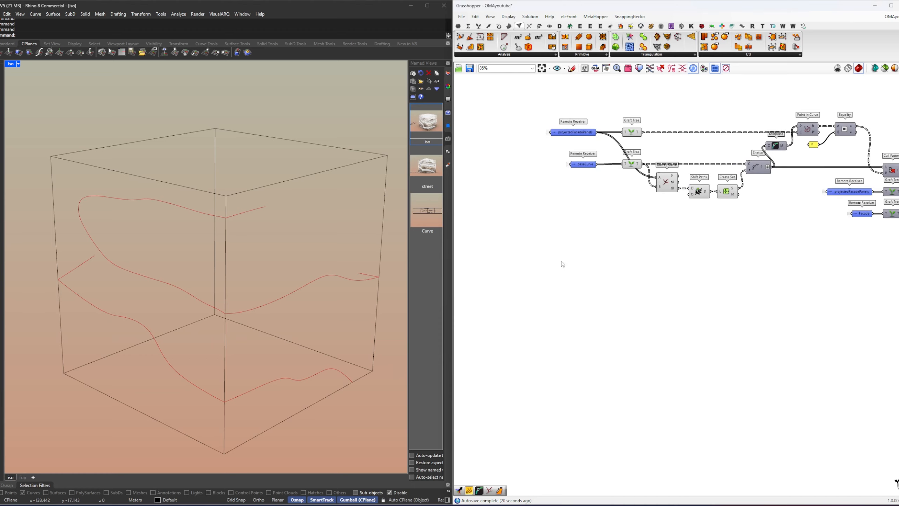
Step: Add a Remote Receiver for projectedFacadePanels in the empty canvas area below the curve-splitting components
left_click(541, 141)
double_click(541, 141)
left_click_drag(604, 146, 752, 456)
right_click_drag(745, 432, 617, 249)
left_click_drag(614, 278, 714, 463)
right_click_drag(714, 462, 605, 360)
left_click(690, 339)
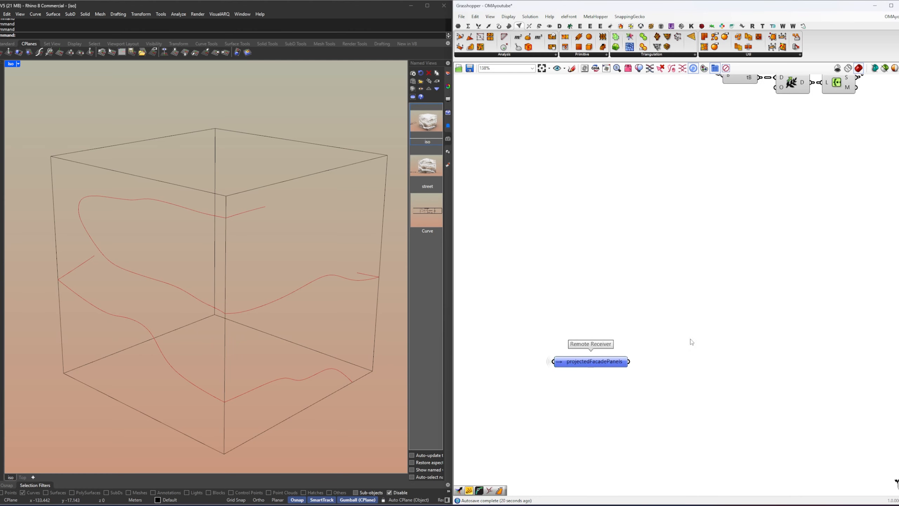
Step: Graft the projectedFacadePanels data by connecting the new receiver to a Graft Tree component
double_click(695, 353)
type("graft")
key("Return")
left_click_drag(699, 356, 690, 365)
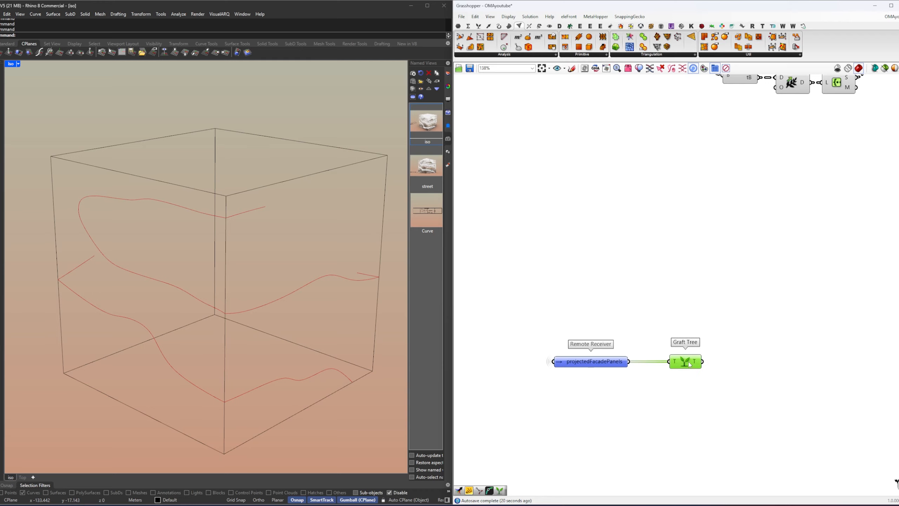
Step: Add a Remote Receiver for Facade and place it above the new projectedFacadePanels receiver
scroll(695, 366, "down", 2)
left_click(618, 364)
left_click(606, 306)
right_click_drag(571, 237, 560, 208)
scroll(585, 228, "up", 2)
scroll(585, 230, "up", 1)
double_click(575, 305)
right_click_drag(594, 318, 490, 226)
left_click(496, 229)
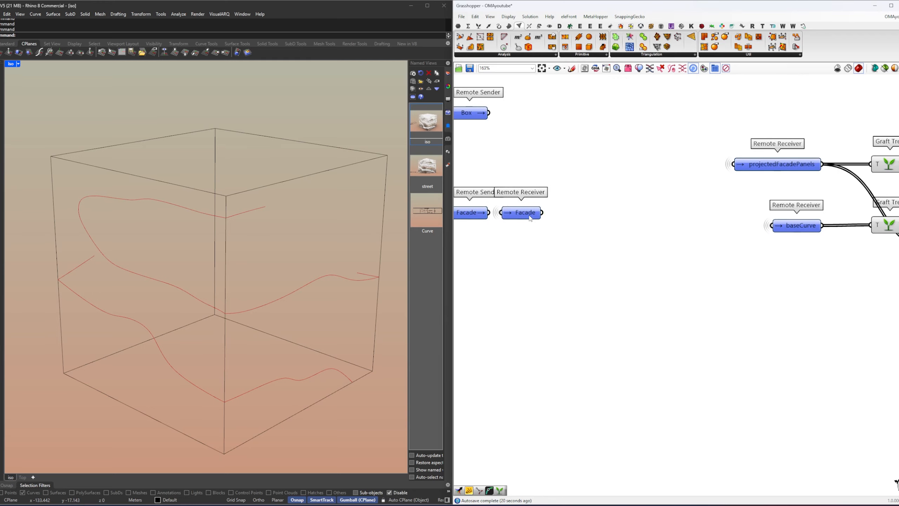
left_click_drag(534, 214, 749, 405)
right_click_drag(749, 404, 608, 272)
left_click_drag(608, 272, 681, 397)
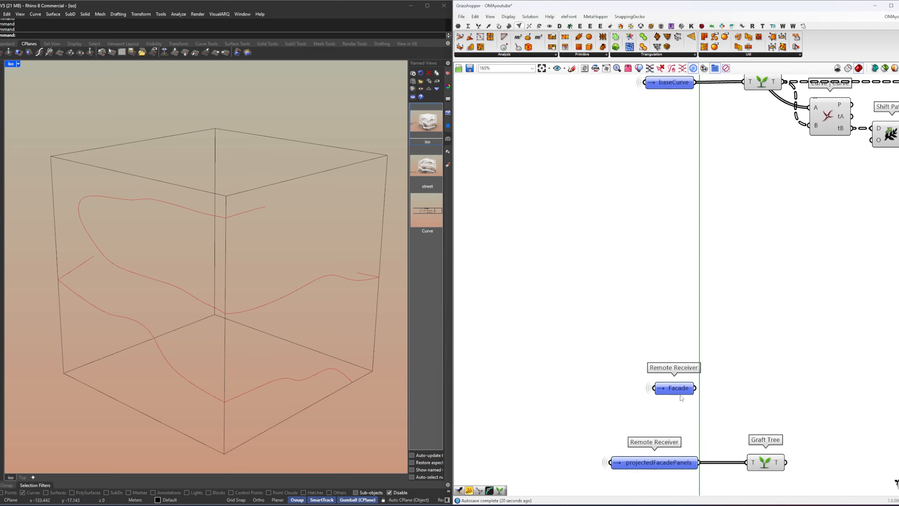
Step: Add a Remote Receiver for meshTargetCount and place it between the Facade and projectedFacadePanels receivers
scroll(698, 346, "down", 4)
right_click_drag(605, 299, 864, 367)
right_click_drag(463, 199, 730, 270)
scroll(595, 298, "up", 5)
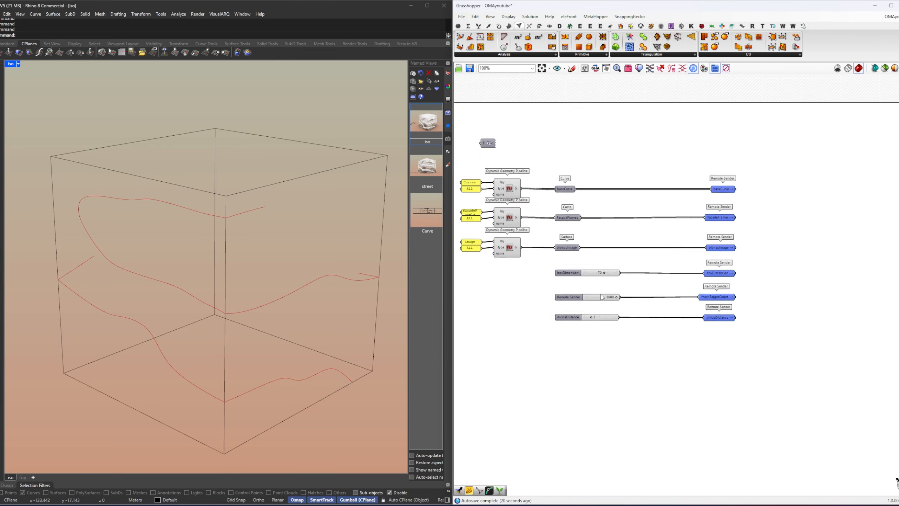
right_click_drag(814, 298, 574, 259)
double_click(619, 261)
left_click(669, 280)
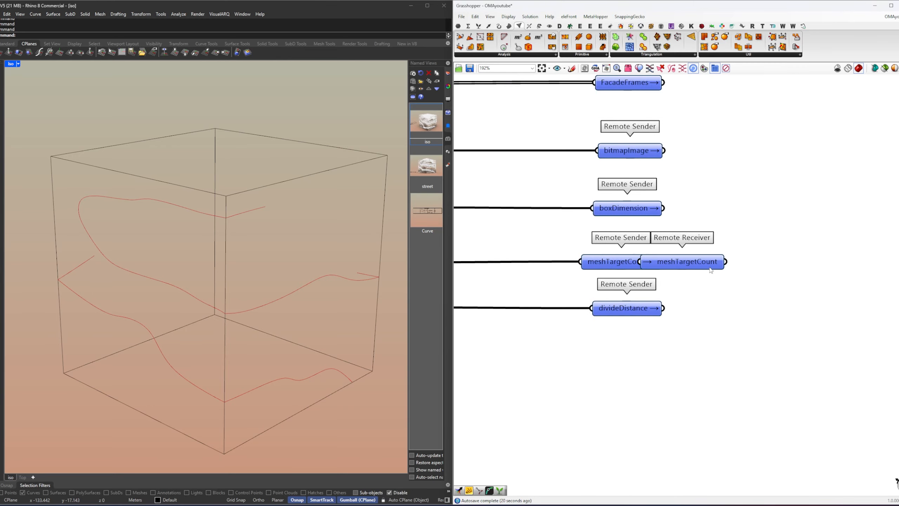
left_click_drag(690, 262, 764, 344)
right_click_drag(681, 342, 601, 261)
scroll(633, 259, "down", 4)
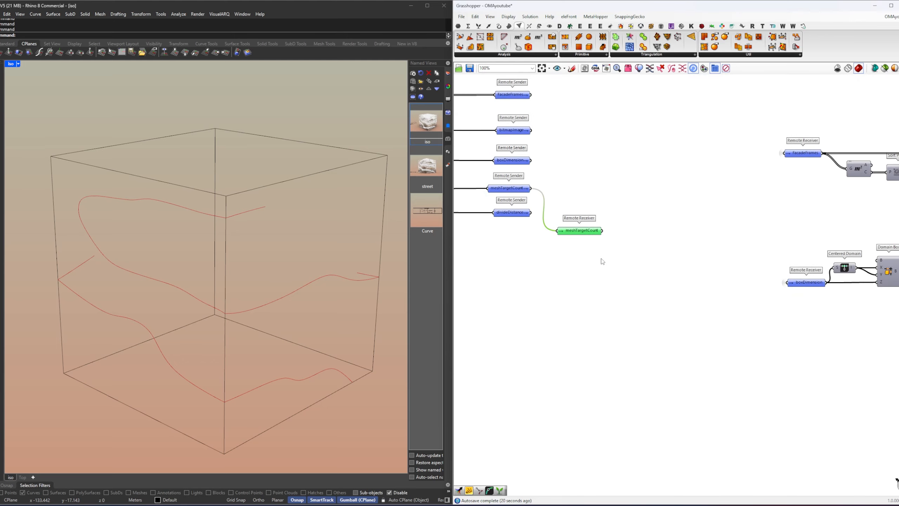
scroll(579, 236, "down", 4)
left_click_drag(579, 236, 833, 380)
scroll(799, 364, "down", 3)
scroll(849, 369, "up", 10)
right_click_drag(865, 446, 715, 407)
left_click_drag(716, 407, 680, 278)
Step: Align the right edges of the three receivers and move Facade and meshTargetCount up, away from projectedFacadePanels
right_click_drag(679, 279, 643, 271)
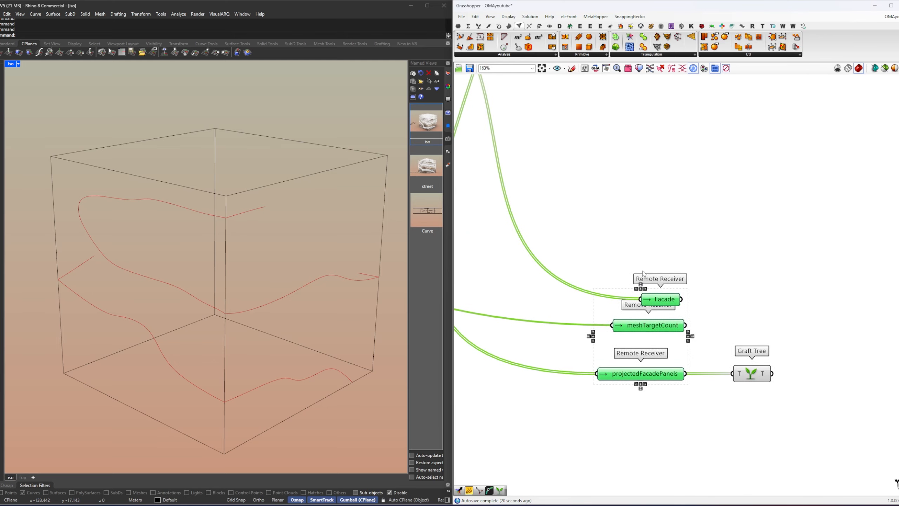
left_click(645, 289)
left_click(668, 275)
left_click_drag(667, 300, 667, 278)
right_click_drag(743, 283, 676, 275)
left_click(675, 279)
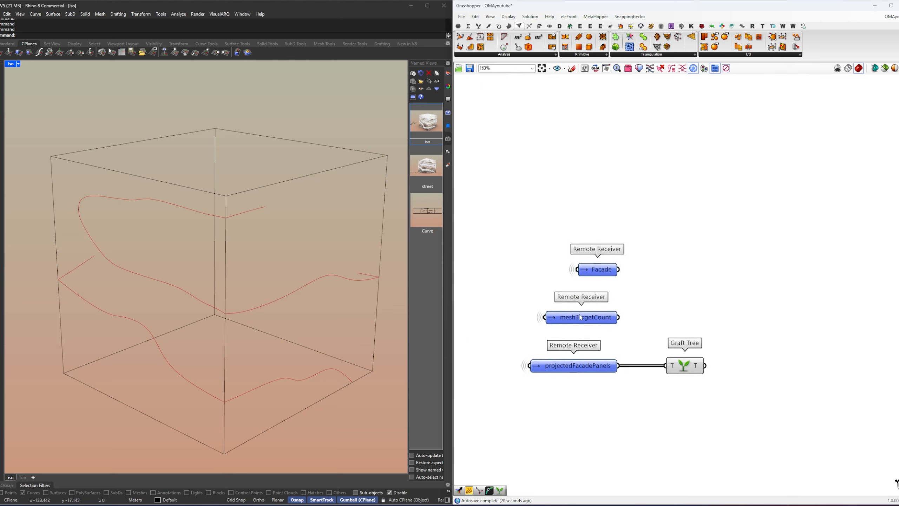
left_click_drag(581, 318, 582, 302)
left_click_drag(658, 323, 598, 270)
mouse_move(598, 270)
left_mouse_down()
mouse_move(598, 238)
mouse_move(594, 280)
left_mouse_up()
left_click(625, 254)
left_click(608, 237)
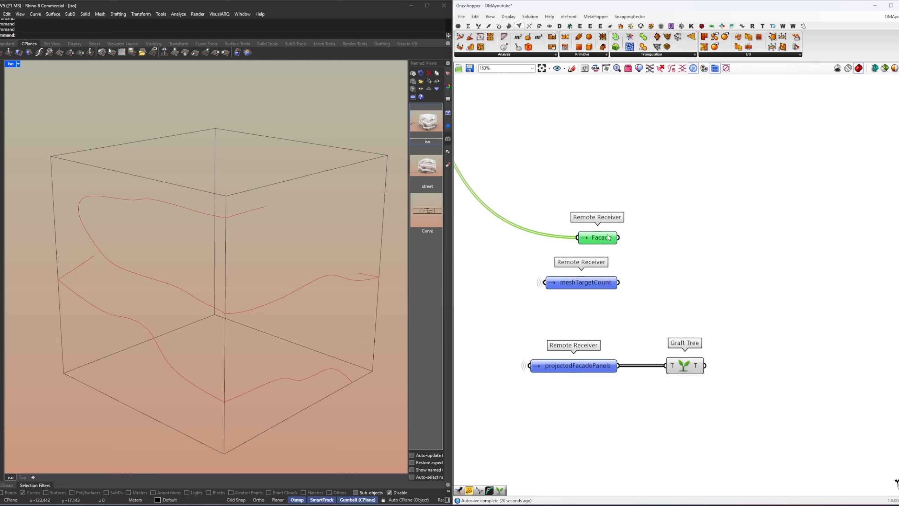
Step: Add a Quad Remesh component with the Facade receiver connected to its G input
right_click(678, 241)
left_click(686, 249)
double_click(686, 243)
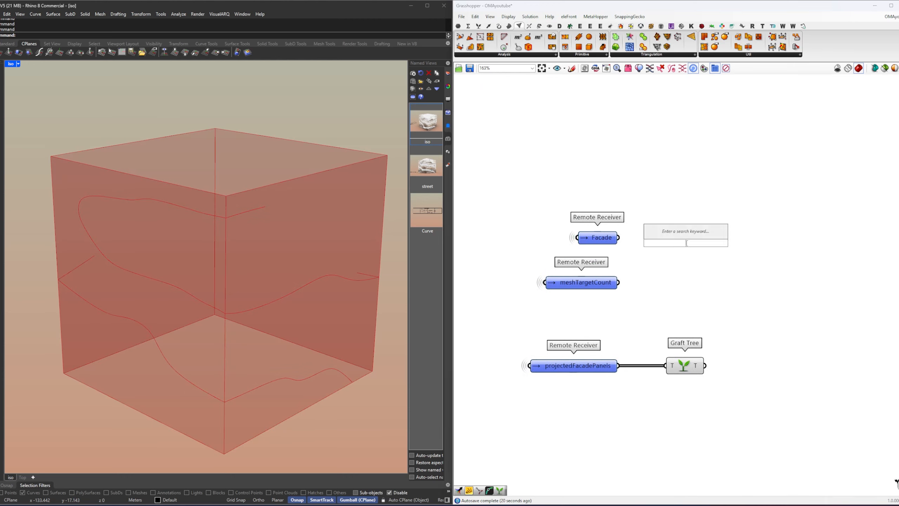
type("quad")
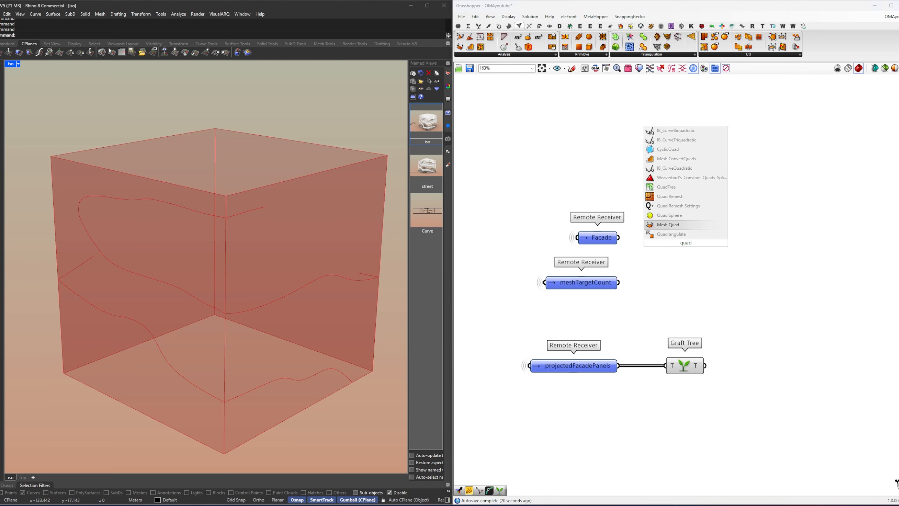
key("Return")
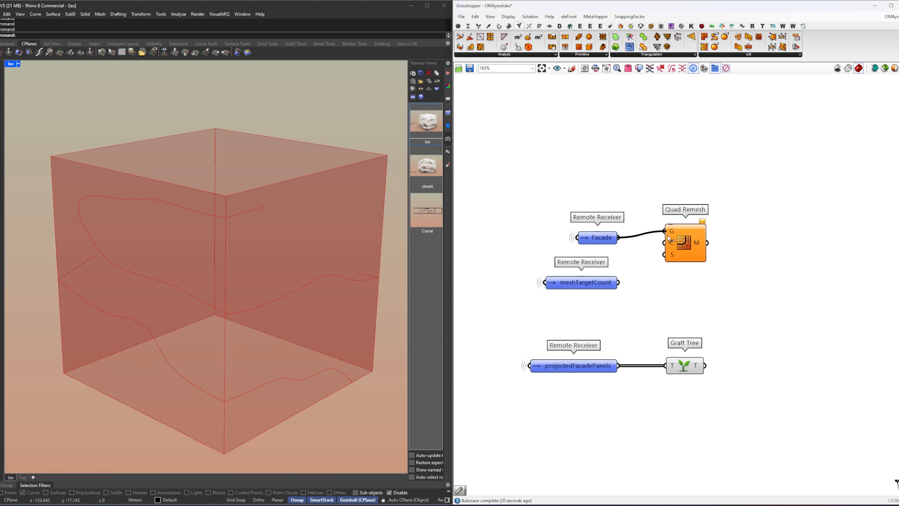
left_click_drag(668, 239, 718, 265)
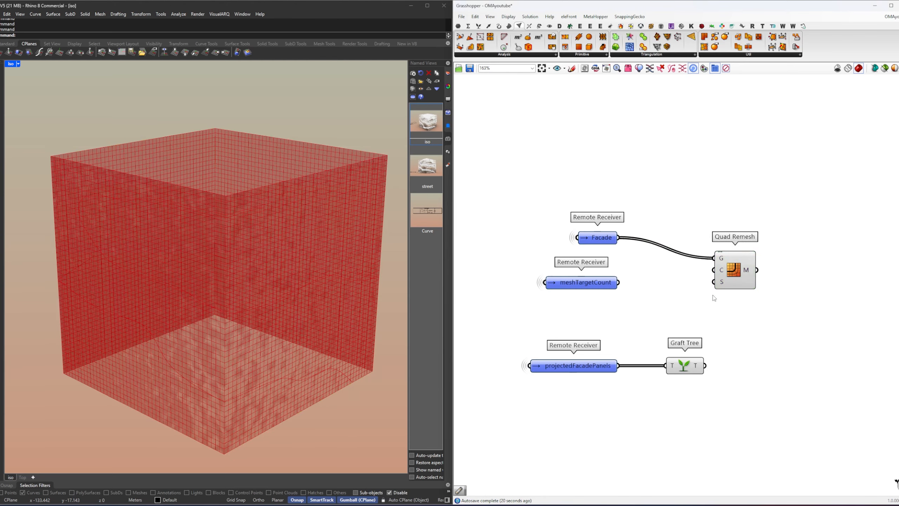
Step: Turn off the preview of the new receivers and Graft Tree, keeping only Quad Remesh previewed
left_click_drag(723, 391, 497, 190)
right_click(603, 191)
left_click(622, 203)
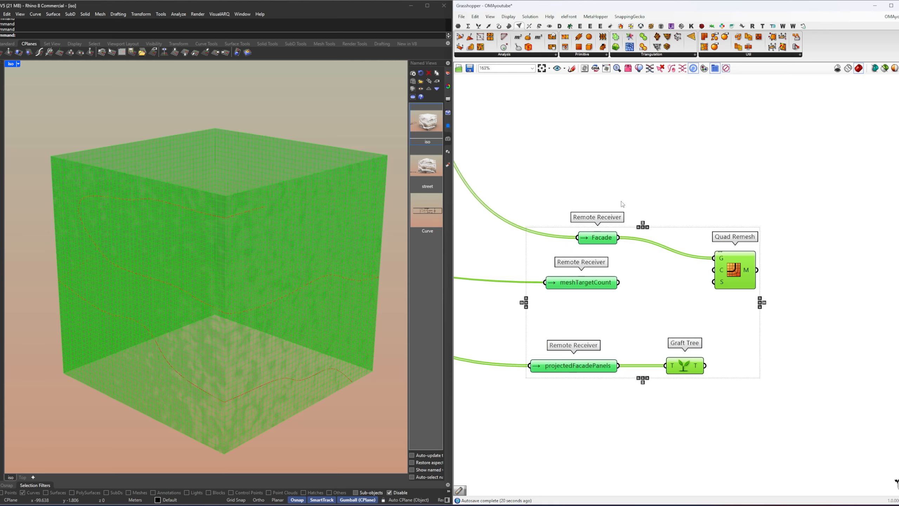
left_click_drag(768, 236, 746, 266)
right_click(777, 224)
left_click(797, 228)
left_click(797, 229)
right_click_drag(193, 346, 225, 339)
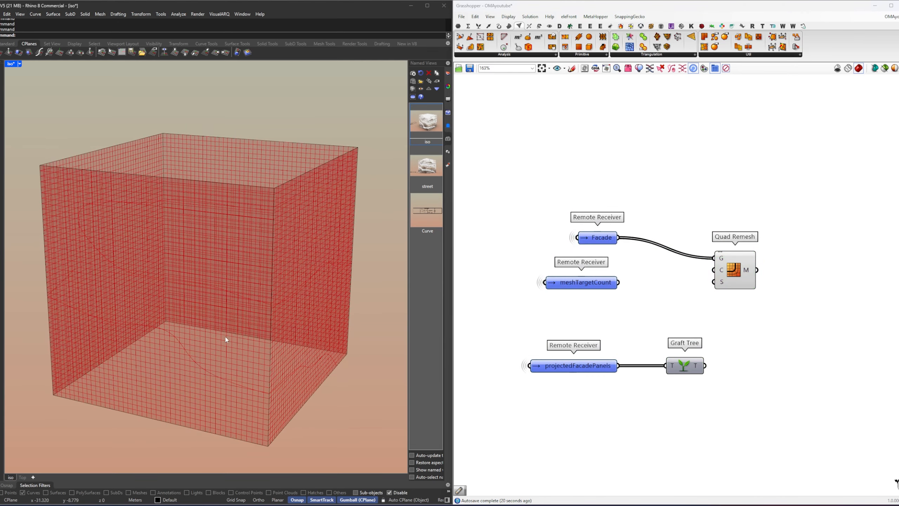
scroll(226, 339, "up", 2)
Step: Line up Quad Remesh with the Facade receiver and add a Quad Remesh Settings component beneath it
right_click_drag(780, 284, 700, 268)
key("Escape")
left_click_drag(683, 262, 684, 242)
left_click(706, 260)
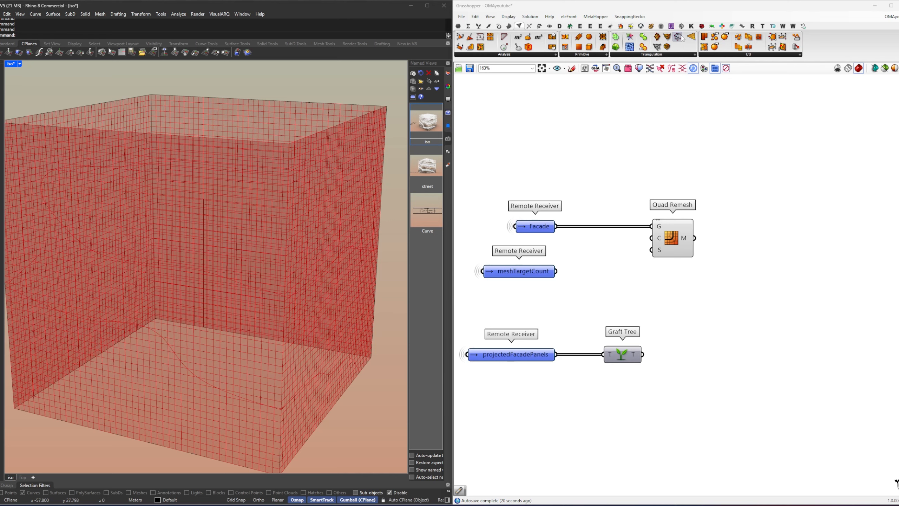
left_click(672, 55)
left_click_drag(649, 211, 618, 301)
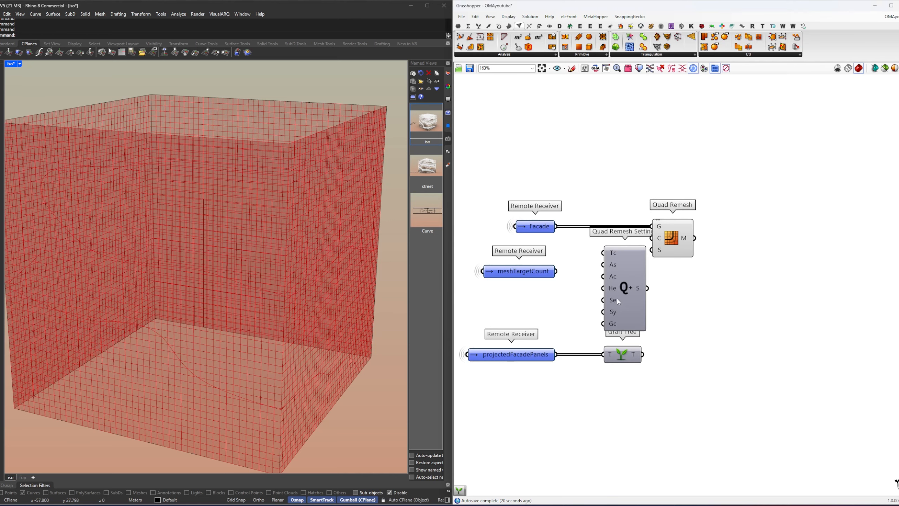
Step: Connect meshTargetCount to the Tc input of Quad Remesh Settings and space the surrounding components apart
left_click_drag(704, 275, 477, 207)
left_click_drag(614, 276, 615, 244)
left_click(574, 279)
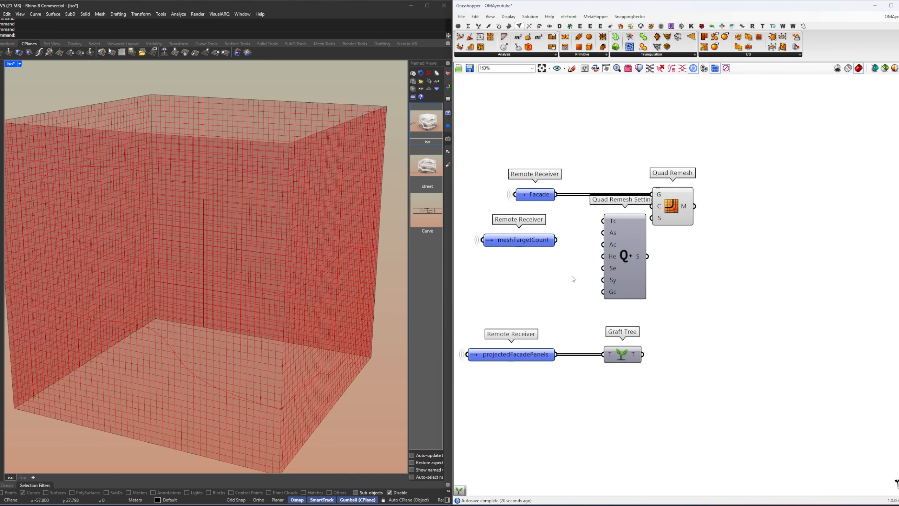
left_click_drag(532, 240, 532, 260)
left_click_drag(632, 230, 639, 271)
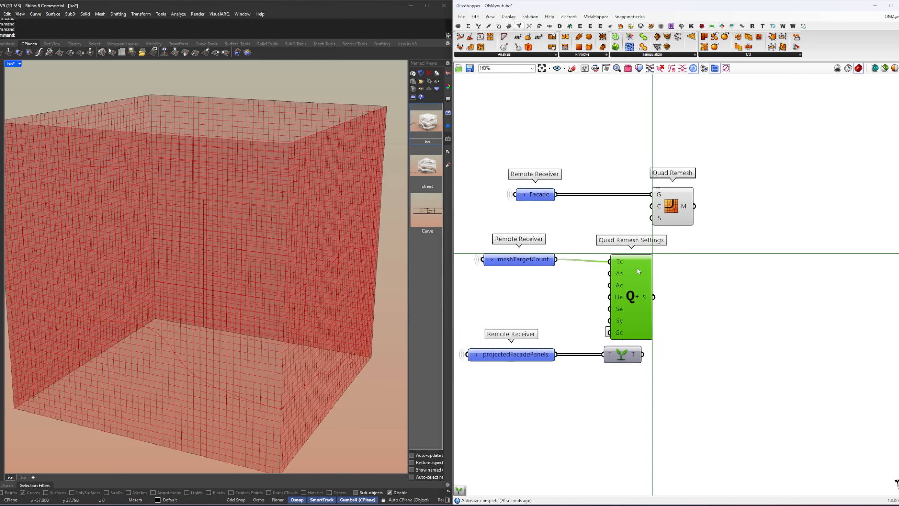
left_click_drag(688, 376, 542, 355)
left_click_drag(626, 358, 626, 405)
Step: Connect the S output of Quad Remesh Settings to the S input of Quad Remesh
left_click(703, 299)
right_click_drag(705, 296, 663, 315)
left_click_drag(637, 210, 662, 210)
left_click(633, 297)
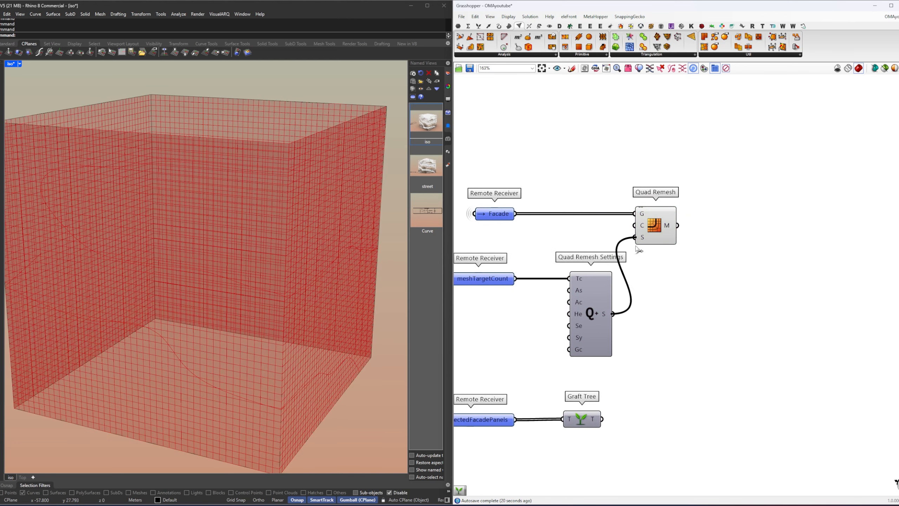
left_click_drag(636, 247, 636, 244)
right_click_drag(663, 252, 722, 253)
left_click(721, 236)
right_click_drag(769, 272, 688, 272)
left_click(690, 275)
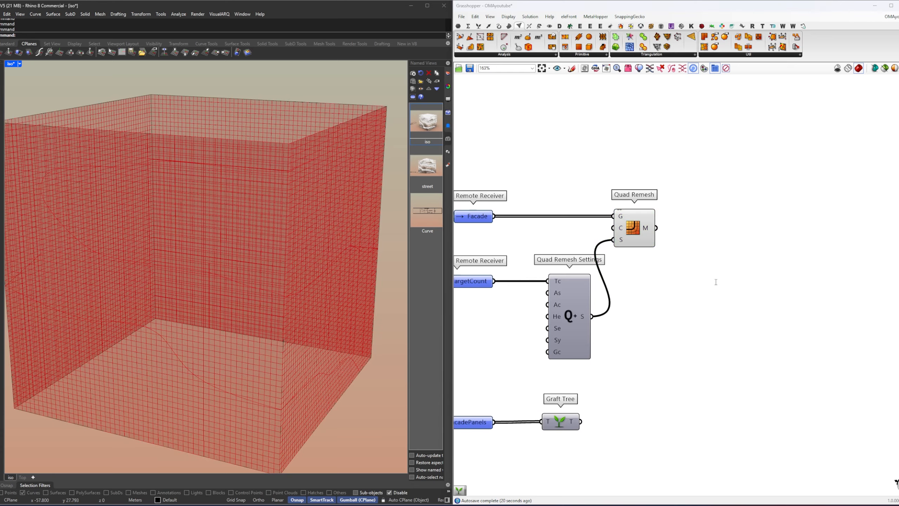
Step: Add a Triangulate component fed by the Quad Remesh M output
double_click(716, 282)
type("tri")
left_click(702, 273)
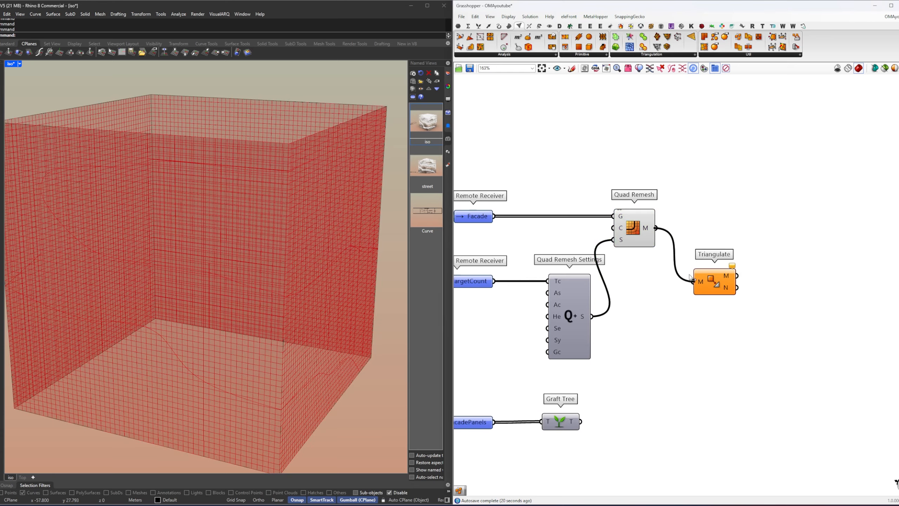
left_click_drag(690, 274, 690, 276)
left_click_drag(712, 281, 719, 301)
Step: Turn off the preview of Quad Remesh so that only the triangulated mesh is previewed
right_click_drag(673, 332, 723, 321)
left_click_drag(747, 300, 672, 177)
middle_click(656, 164)
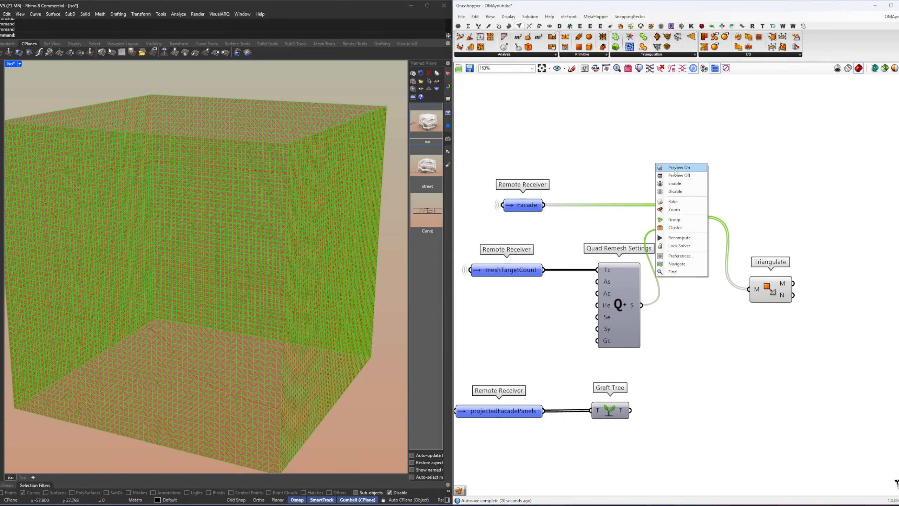
left_click(675, 170)
scroll(198, 377, "up", 6)
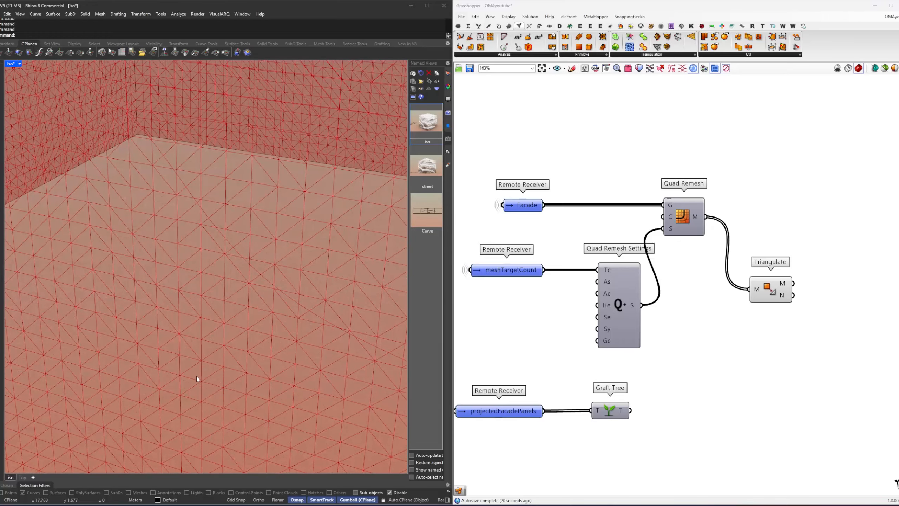
left_click(769, 296)
left_click(779, 337)
right_click_drag(752, 329, 694, 354)
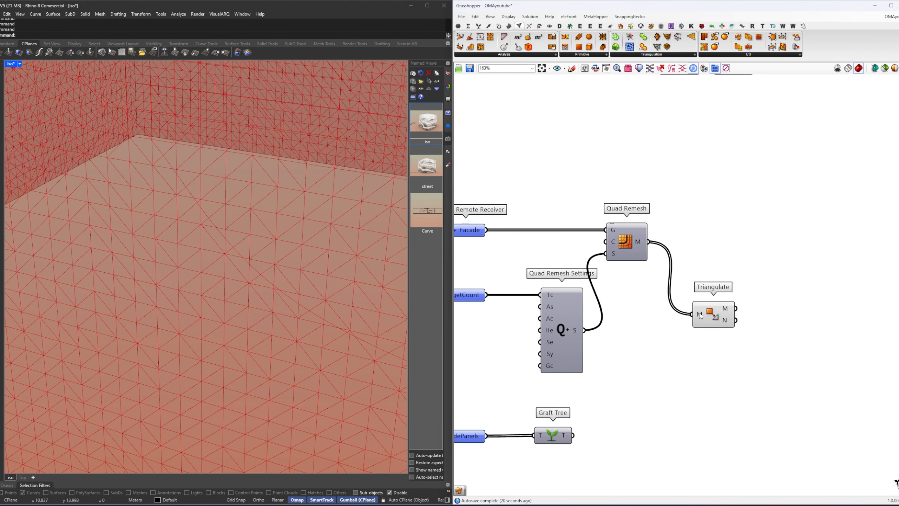
Step: Add a Disjoint Mesh component aligned with Triangulate and fed by its M output
right_click_drag(701, 315, 612, 301)
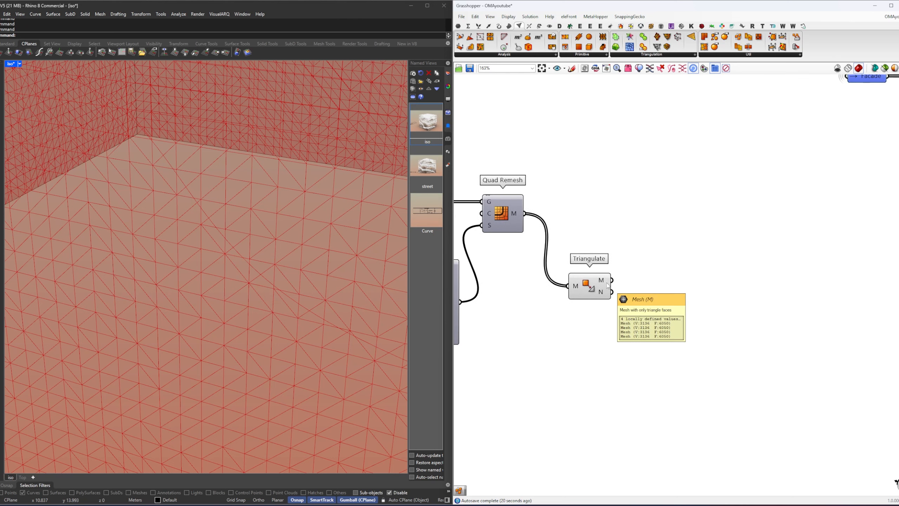
left_click_drag(608, 286, 609, 297)
double_click(660, 304)
type("disj")
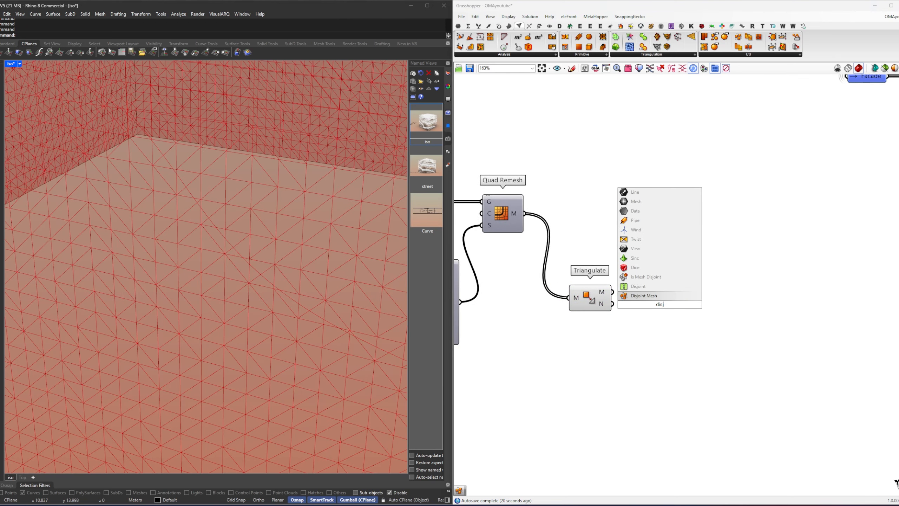
key("Return")
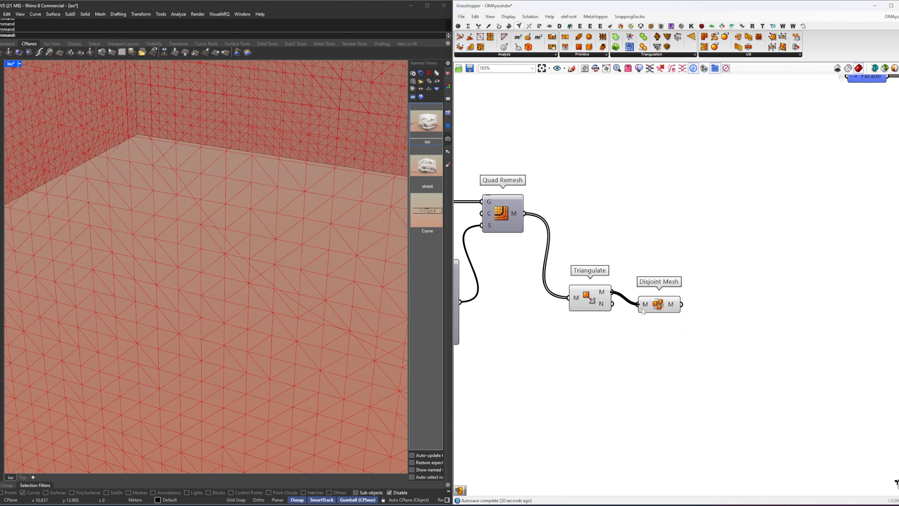
left_click_drag(643, 311, 651, 299)
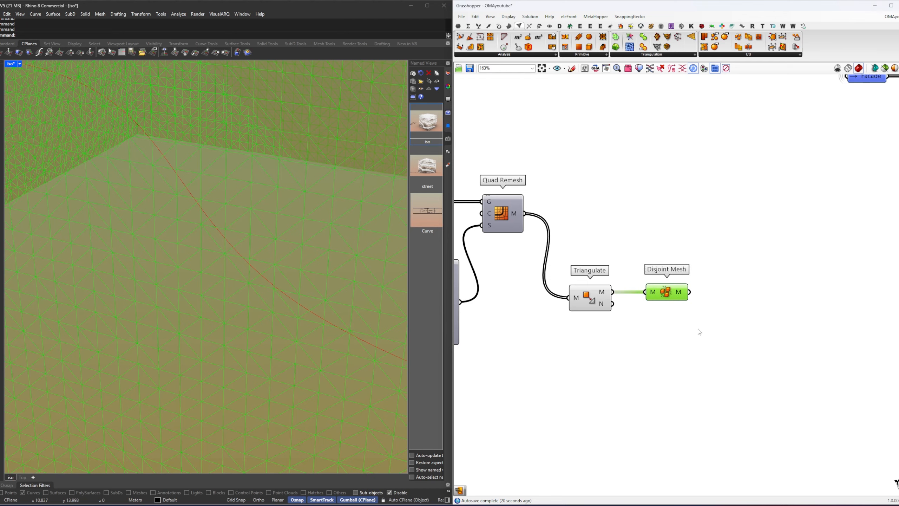
Step: Add a Remote Sender named MeshedFacade fed by the Disjoint Mesh M output and place it below the meshing components
scroll(646, 302, "down", 3)
left_click(663, 310)
double_click(662, 308)
type("remote")
left_click(662, 303)
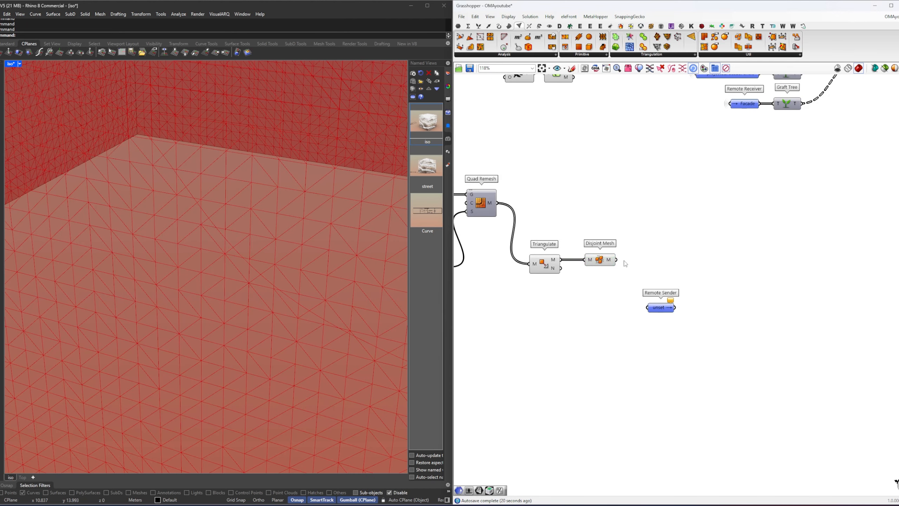
left_click_drag(655, 309, 635, 339)
right_click(636, 339)
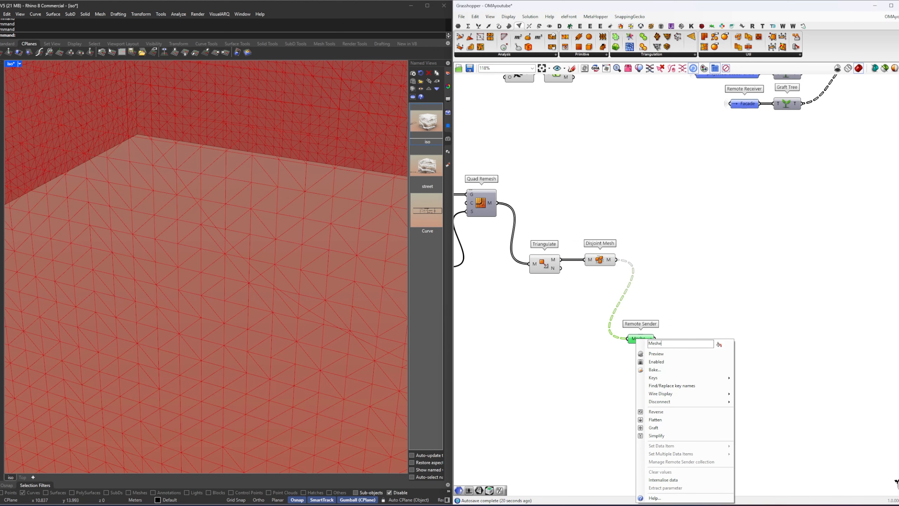
key("Return")
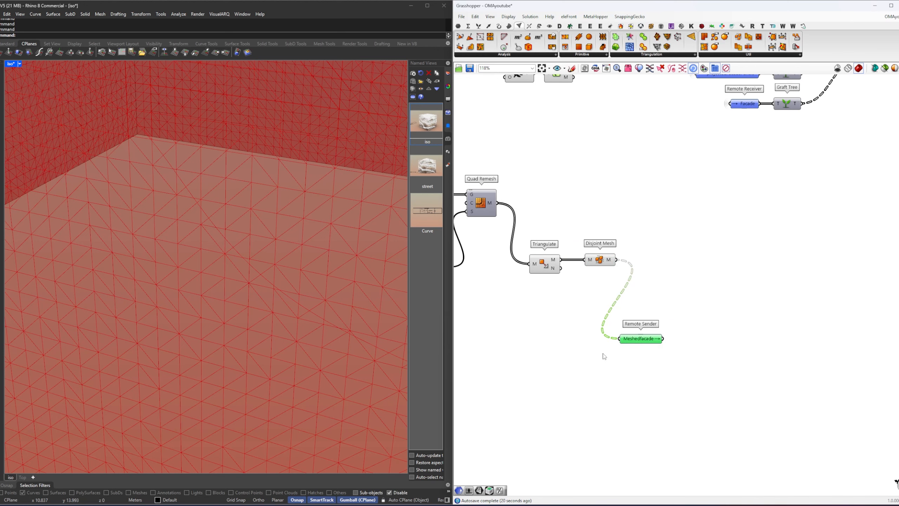
right_click_drag(664, 330, 708, 302)
left_click_drag(695, 310, 696, 361)
Step: Add a Rectangle Mapping component beyond Disjoint Mesh
left_click(716, 294)
right_click_drag(717, 296, 692, 293)
double_click(682, 305)
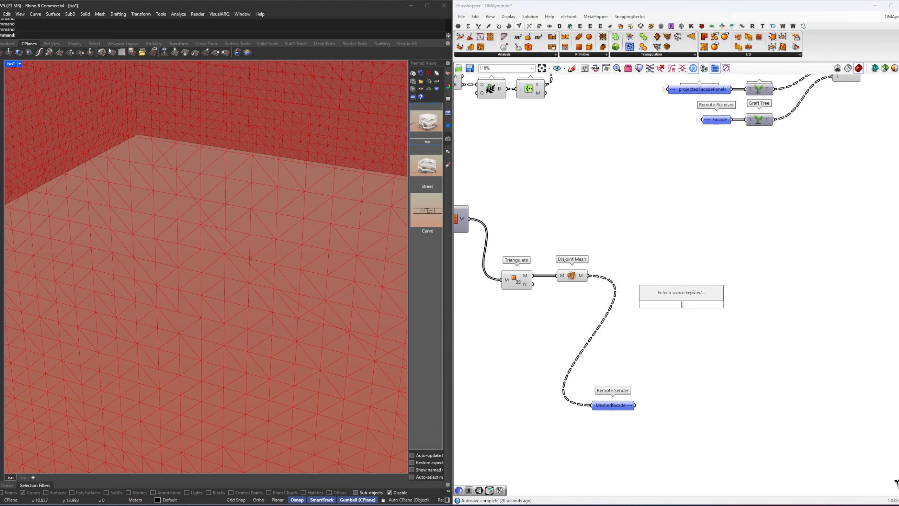
type("mapp")
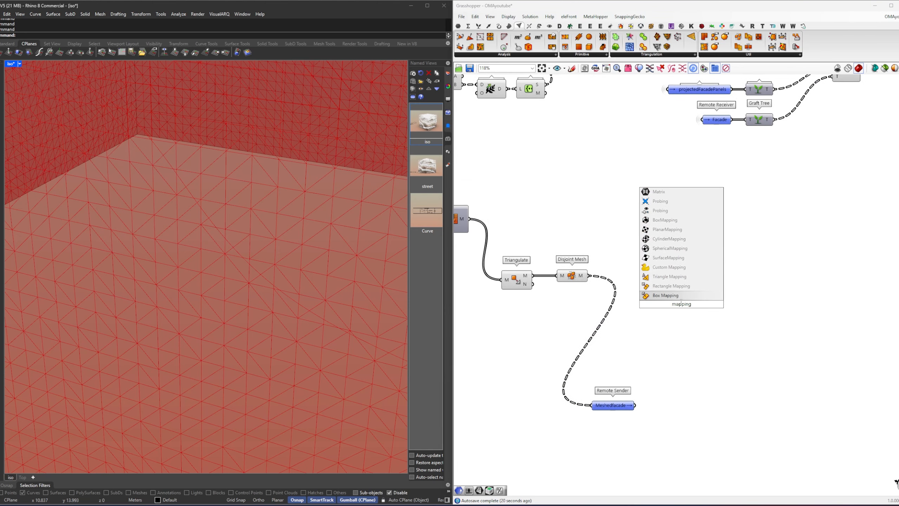
type("ing")
key("Return")
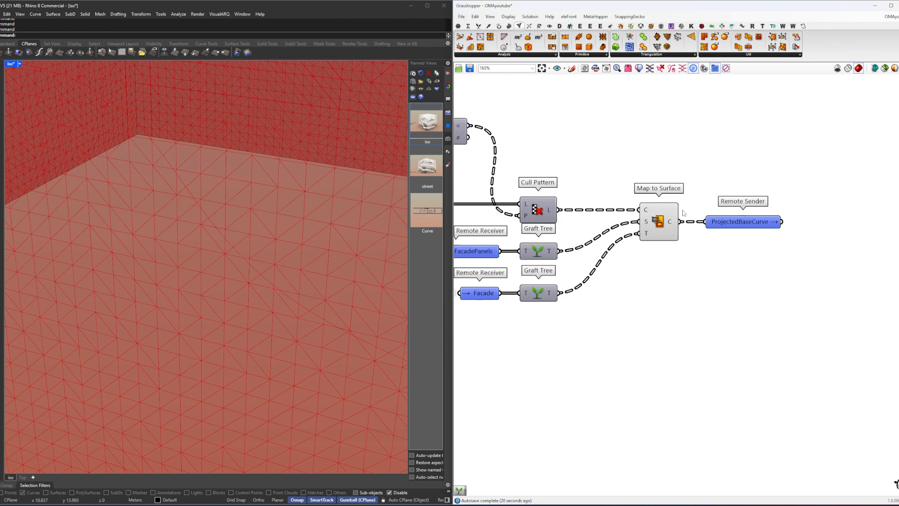
Step: Connect the M output of Disjoint Mesh to the G input of Rectangle Mapping
scroll(684, 212, "up", 1)
scroll(678, 209, "down", 5)
right_click_drag(584, 303, 726, 235)
scroll(622, 324, "up", 4)
left_click(622, 324)
right_click_drag(538, 300, 620, 291)
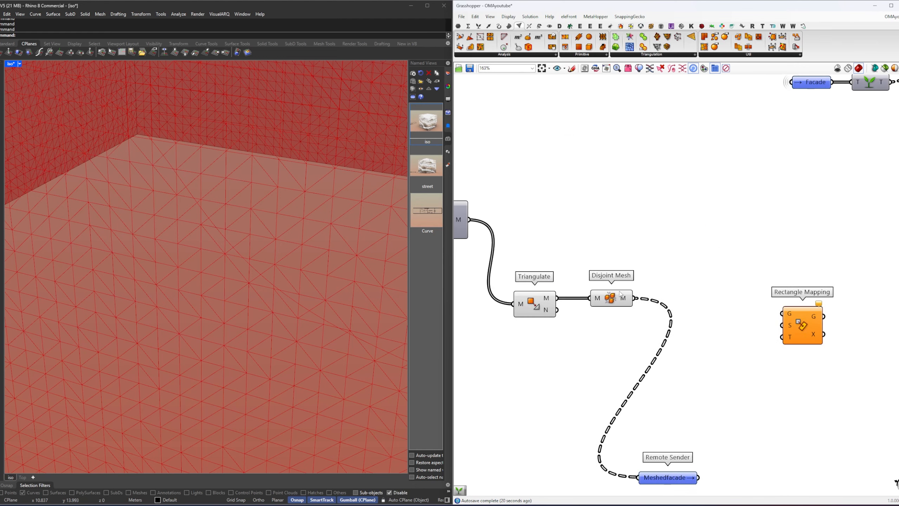
left_click(620, 294)
left_click(640, 301)
left_click_drag(772, 314, 782, 314)
left_click_drag(807, 324, 836, 308)
Step: Move the remeshing components, Remote Sender and Rectangle Mapping down together to free space above Quad Remesh
left_click(699, 259)
right_click_drag(537, 226, 724, 289)
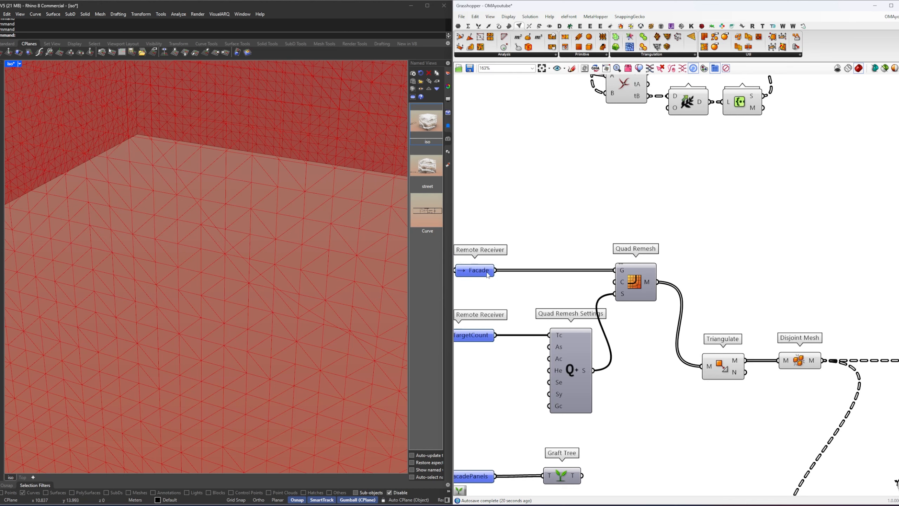
scroll(488, 276, "down", 3)
left_click_drag(836, 397, 481, 225)
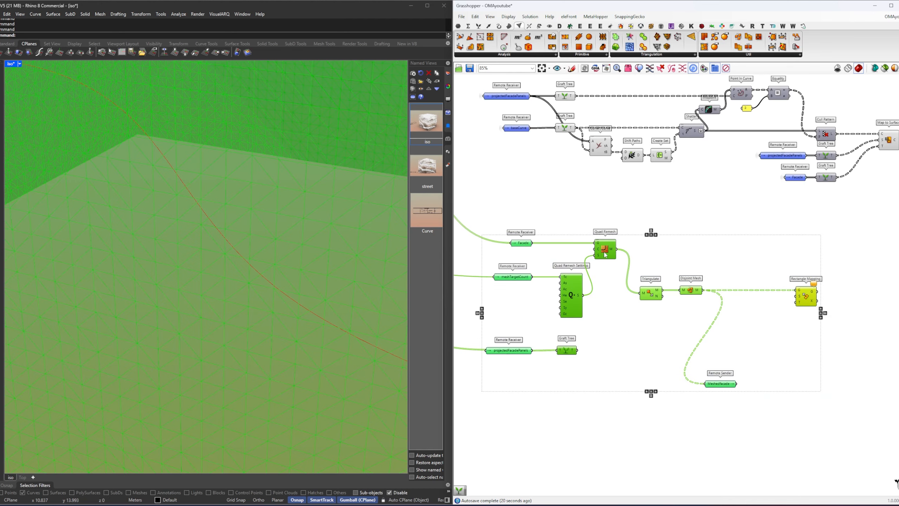
left_click_drag(608, 252, 608, 308)
left_click(565, 293)
scroll(565, 293, "up", 2)
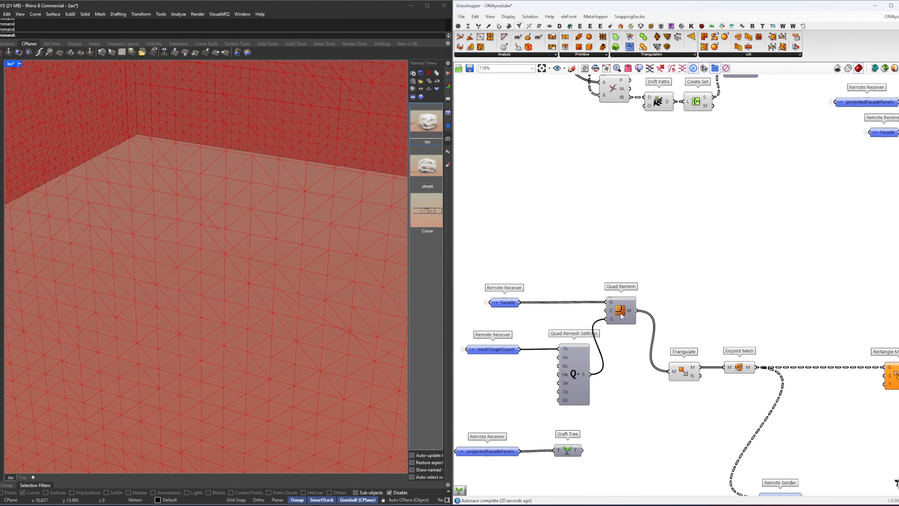
Step: Add a Graft Tree component above Quad Remesh, fed by the Facade Remote Receiver
right_click_drag(610, 272, 642, 300)
scroll(643, 299, "up", 3)
double_click(660, 291)
type("graft")
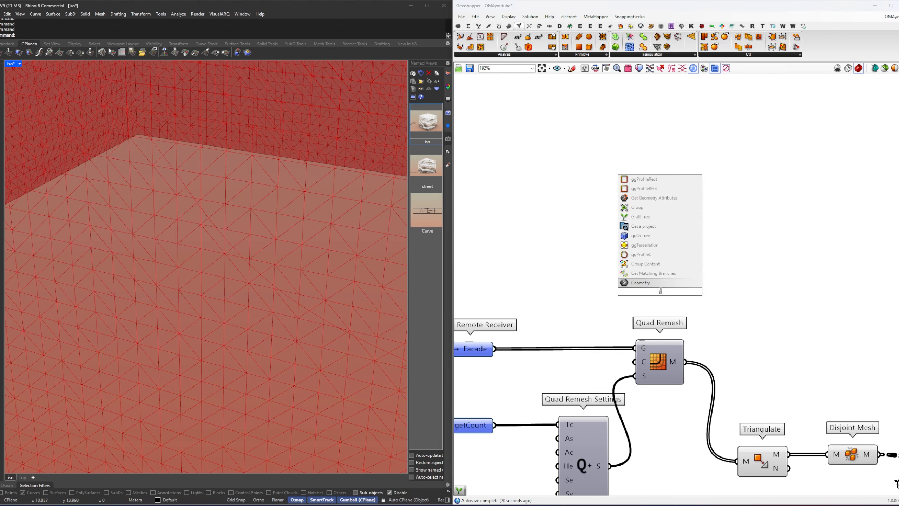
key("Return")
left_click_drag(660, 289, 668, 255)
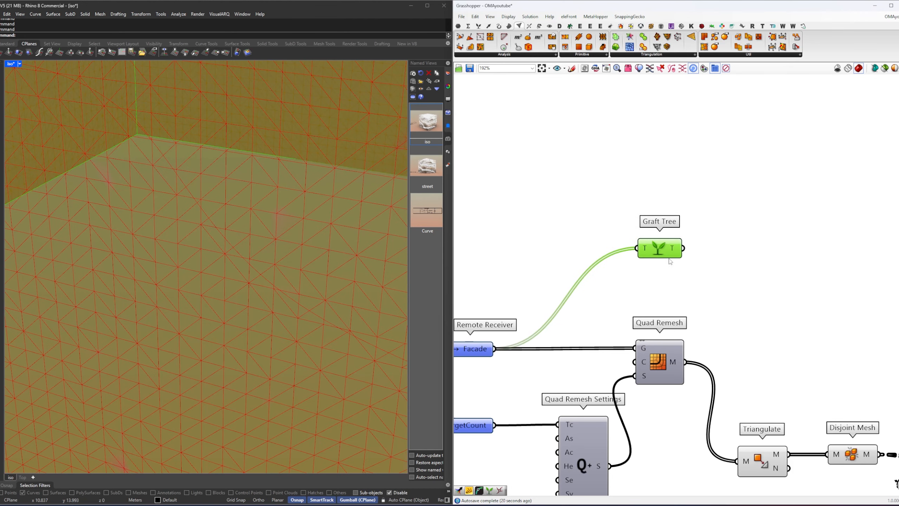
right_click_drag(722, 270, 689, 258)
left_click(688, 258)
Step: Add a Plane Surface component and feed its P input from the Graft Tree T output
right_click_drag(328, 270, 312, 272)
scroll(312, 275, "down", 8)
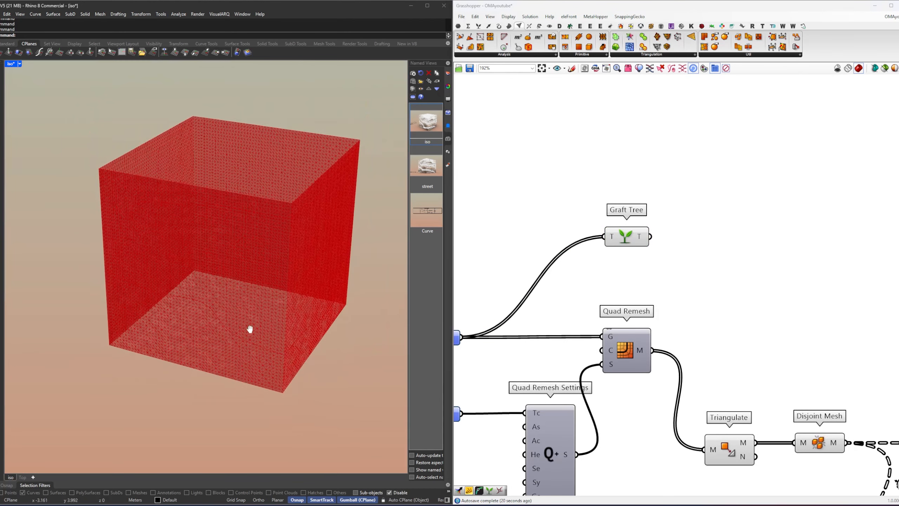
type("ps")
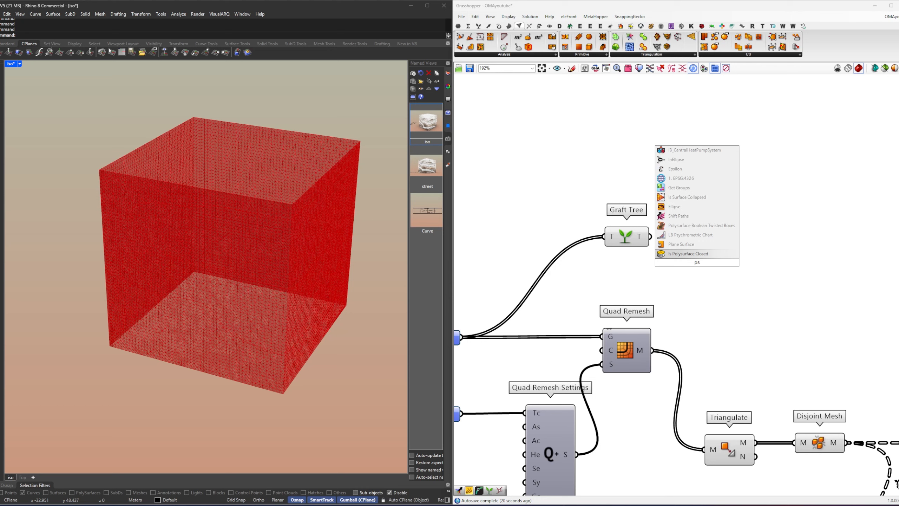
key("Up")
key("Return")
left_click_drag(651, 238, 761, 254)
right_click_drag(685, 264, 617, 293)
left_click_drag(694, 282, 748, 282)
left_click(609, 275)
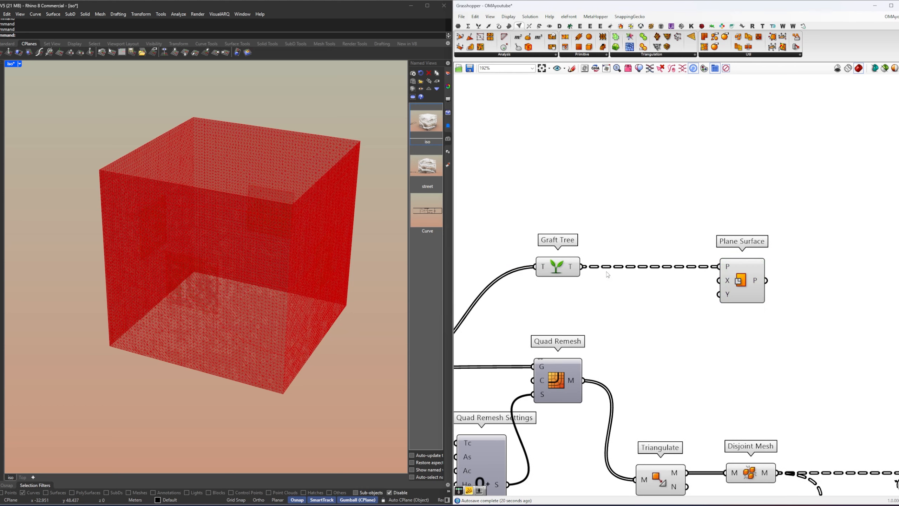
Step: Add a Dimensions component with its S input fed by the Graft Tree T output
double_click(643, 303)
type("dim")
key("Return")
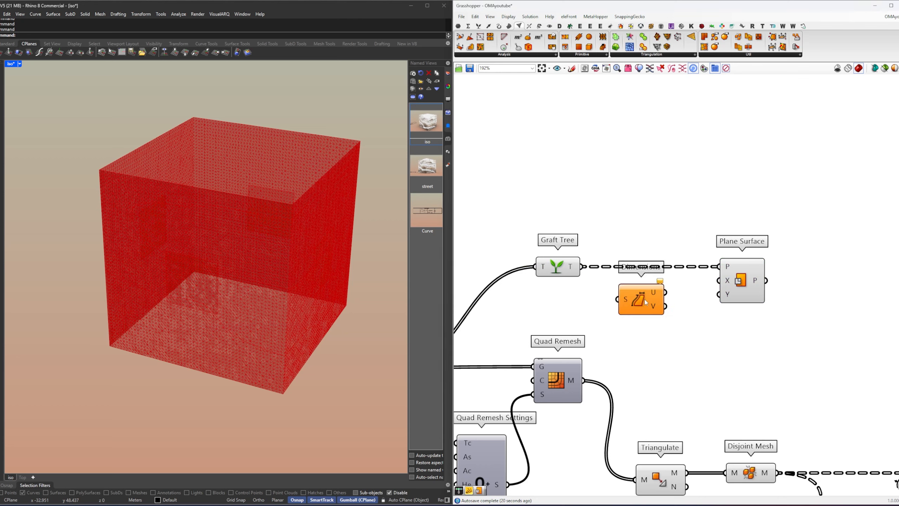
left_click_drag(601, 284, 617, 299)
left_click_drag(641, 300, 614, 308)
right_click_drag(614, 308, 614, 309)
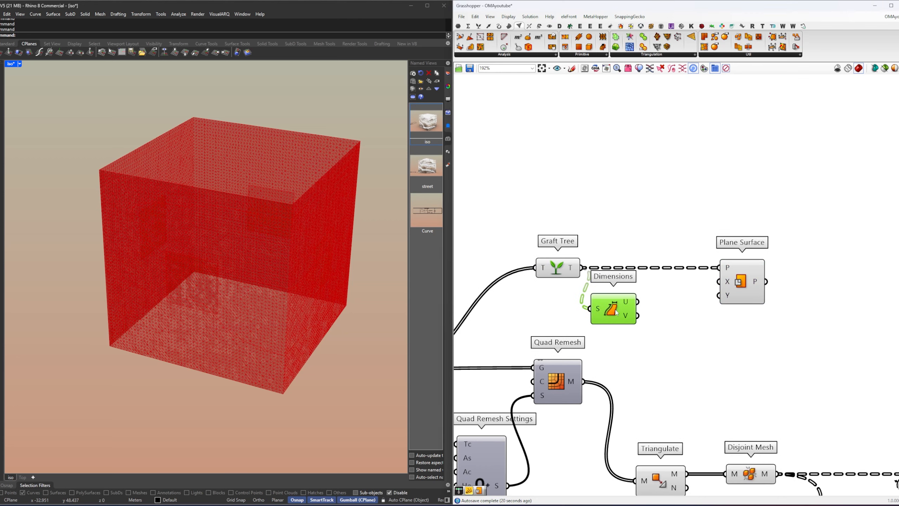
Step: Move Graft Tree, Dimensions and Plane Surface up, with Dimensions set slightly lower between the other two
left_click_drag(749, 330, 531, 245)
left_click_drag(567, 272, 567, 231)
left_click(655, 261)
left_click_drag(614, 272, 622, 292)
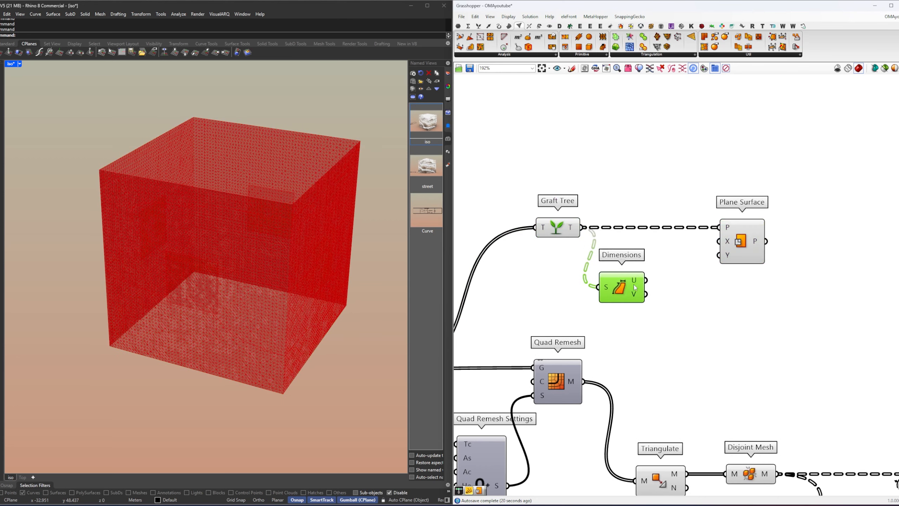
Step: Add a Centered Domain component fed by the U output of Dimensions
left_click(671, 285)
right_click_drag(671, 285, 621, 305)
double_click(636, 301)
type("cen")
left_click(627, 294)
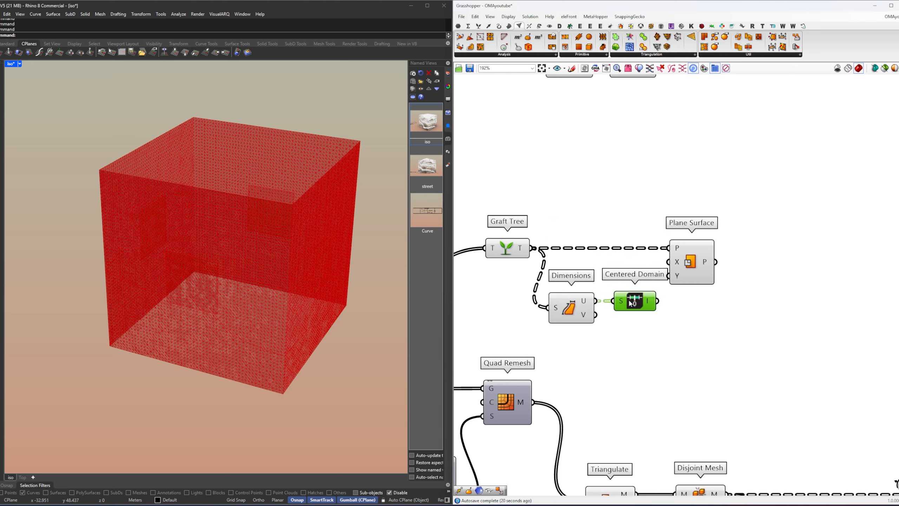
Step: Duplicate the Centered Domain component directly below the first and feed it from the V output of Dimensions
key("ctrl+c")
key("ctrl+v")
left_click_drag(596, 317, 620, 315)
left_click_drag(637, 317, 630, 317)
left_click(670, 302)
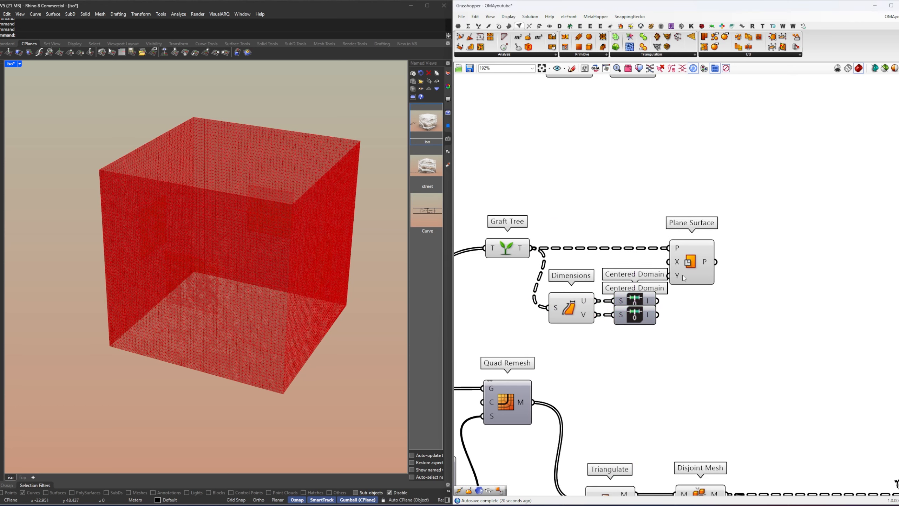
Step: Connect the upper Centered Domain to the X input and the lower one to the Y input of Plane Surface
left_click_drag(673, 262, 674, 263)
left_click_drag(657, 314, 671, 277)
left_click_drag(686, 272, 735, 272)
Step: Move Plane Surface so that it lines up above Disjoint Mesh
right_click_drag(786, 293, 655, 257)
left_click(655, 257)
left_click_drag(617, 233, 576, 227)
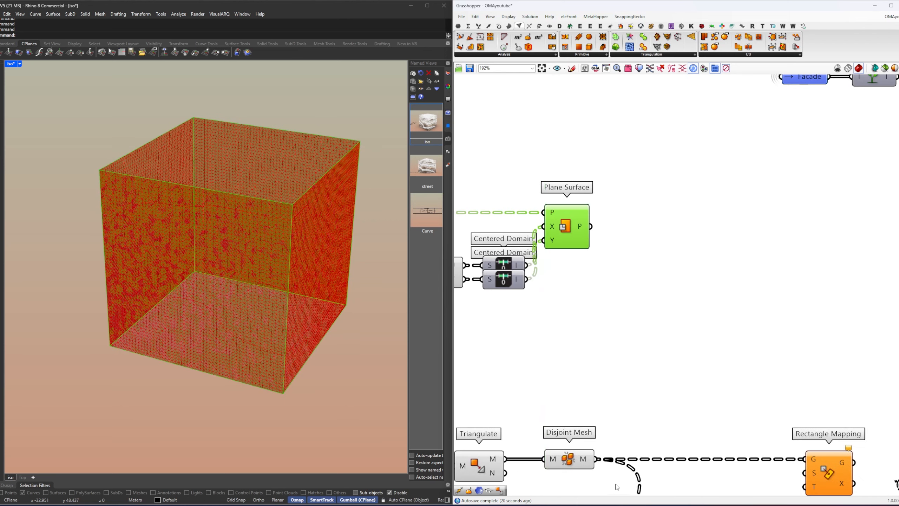
left_click_drag(617, 482, 612, 232)
left_click(682, 259)
right_click_drag(662, 240, 785, 245)
Step: Turn off the preview of the Graft Tree and Dimensions components that feed Plane Surface
scroll(557, 226, "down", 1)
left_click_drag(705, 317, 574, 186)
left_click(584, 192)
right_click_drag(768, 246, 648, 219)
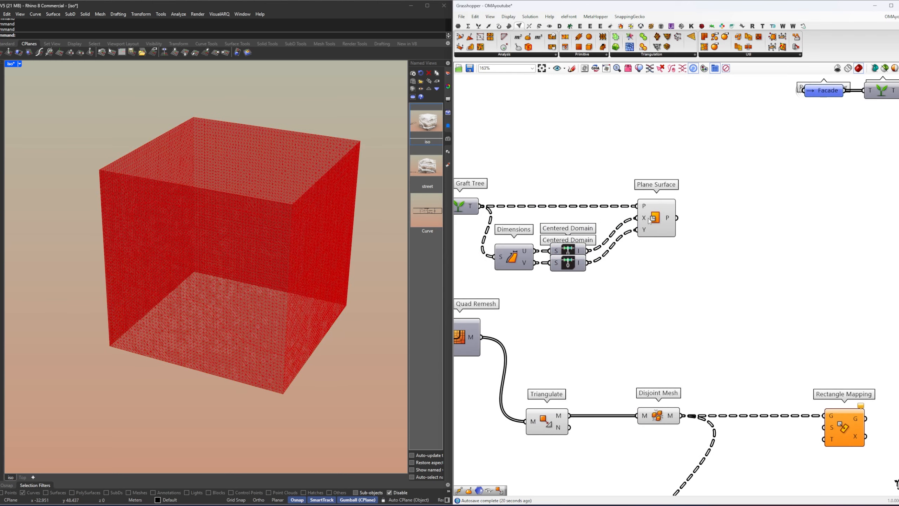
left_click(649, 219)
Step: Connect the P output of Plane Surface to the S input of Rectangle Mapping
right_click_drag(723, 229, 678, 221)
left_click(678, 221)
left_click_drag(818, 455, 779, 425)
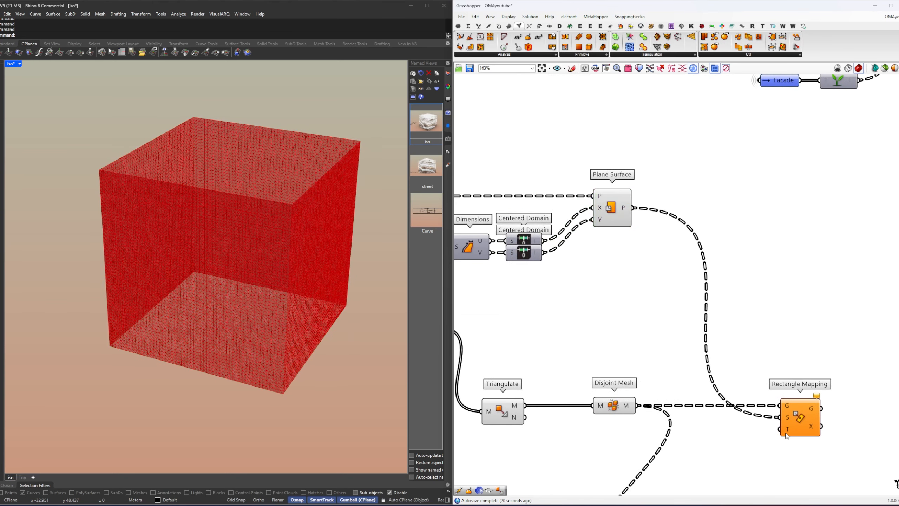
right_click_drag(775, 438, 776, 432)
Step: Duplicate the Graft Tree, Dimensions, Centered Domain and Plane Surface chain below the projectedFacadePanels receiver
left_click(620, 214)
right_click_drag(626, 237, 774, 261)
scroll(775, 261, "down", 3)
left_click_drag(786, 283, 633, 224)
right_click_drag(747, 245, 715, 207)
right_click_drag(620, 201, 628, 179)
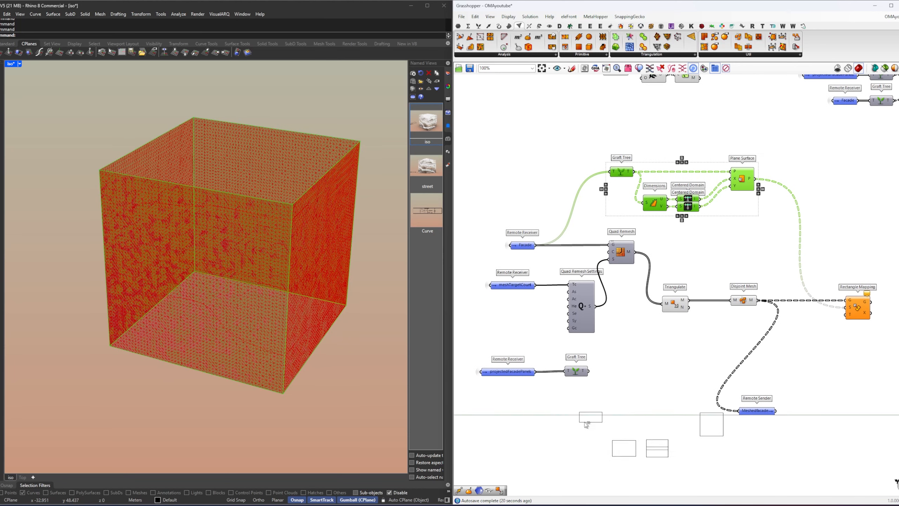
left_click(576, 428)
Step: Feed the duplicated Graft Tree from projectedFacadePanels and put the duplicated chain in place of the old Graft Tree
left_click(538, 375)
left_click_drag(573, 418, 573, 419)
left_click_drag(605, 387, 569, 370)
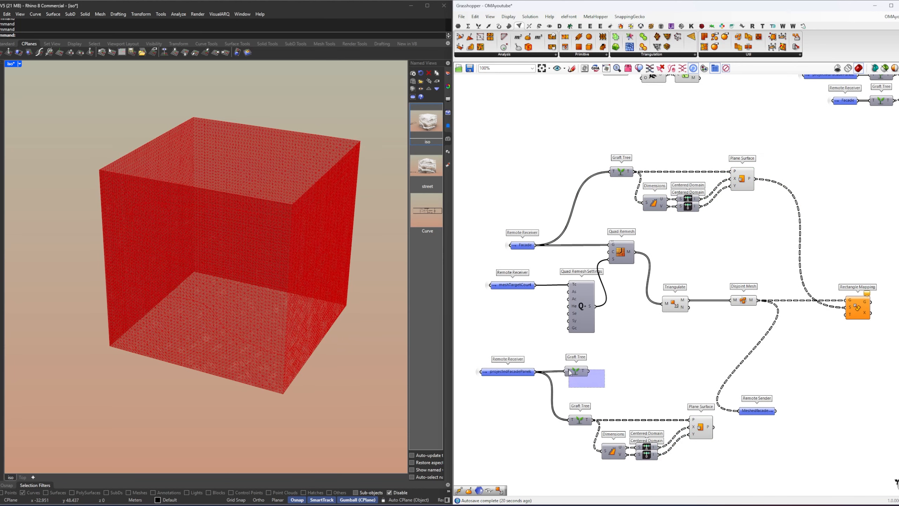
left_click_drag(677, 451, 575, 373)
Step: Line up the lower Plane Surface with Disjoint Mesh and connect its P output to the T input of Rectangle Mapping
left_click(666, 357)
right_click_drag(701, 366, 583, 366)
left_click_drag(647, 419, 669, 447)
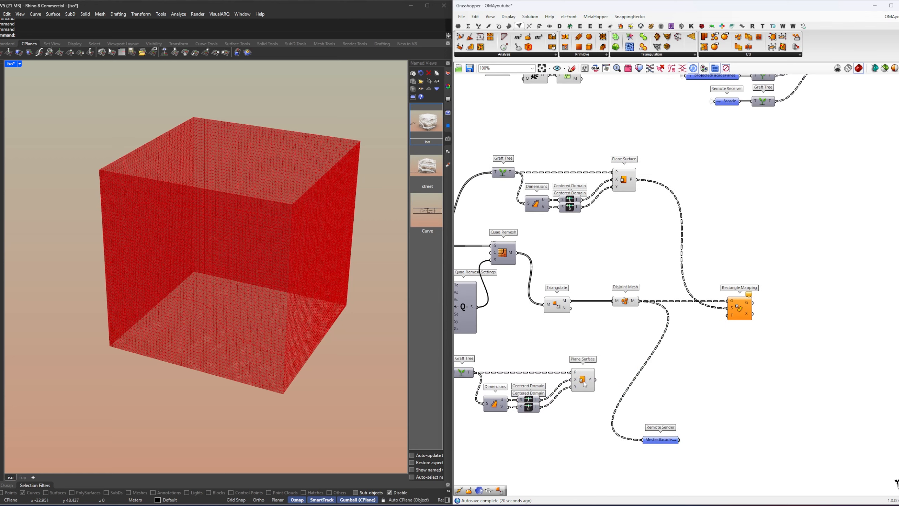
left_click_drag(584, 383, 627, 387)
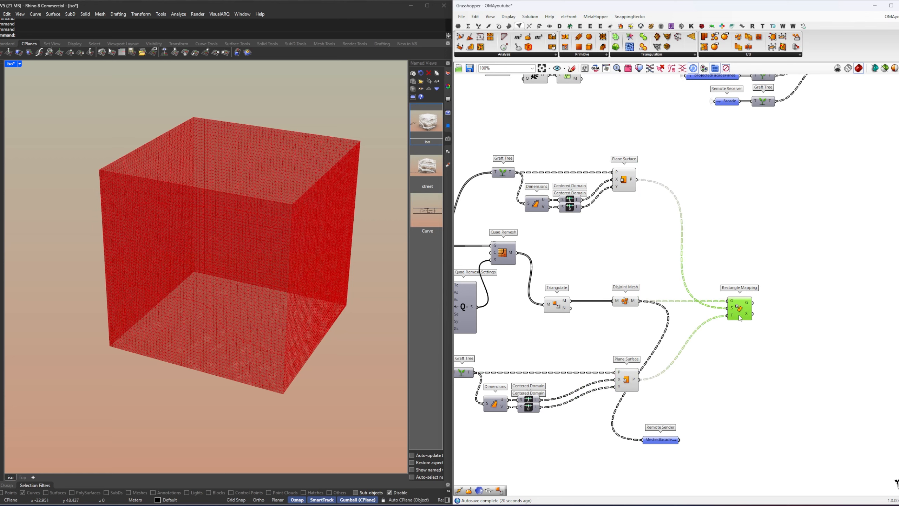
Step: Turn off the preview of Quad Remesh, Triangulate, Disjoint Mesh and both Plane Surface components
left_click_drag(681, 386, 511, 167)
middle_click(698, 210)
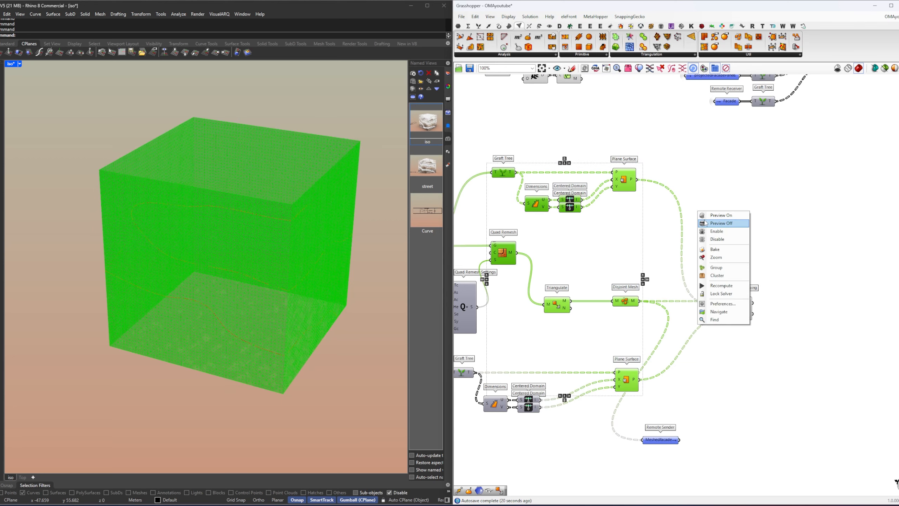
left_click(710, 224)
left_click(701, 235)
Step: Turn on the preview of the lower Plane Surface to compare it with the mapped meshes in the viewport
right_click_drag(367, 301, 330, 314)
scroll(330, 314, "down", 4)
scroll(329, 314, "down", 4)
right_click_drag(245, 314, 261, 275)
scroll(226, 365, "up", 8)
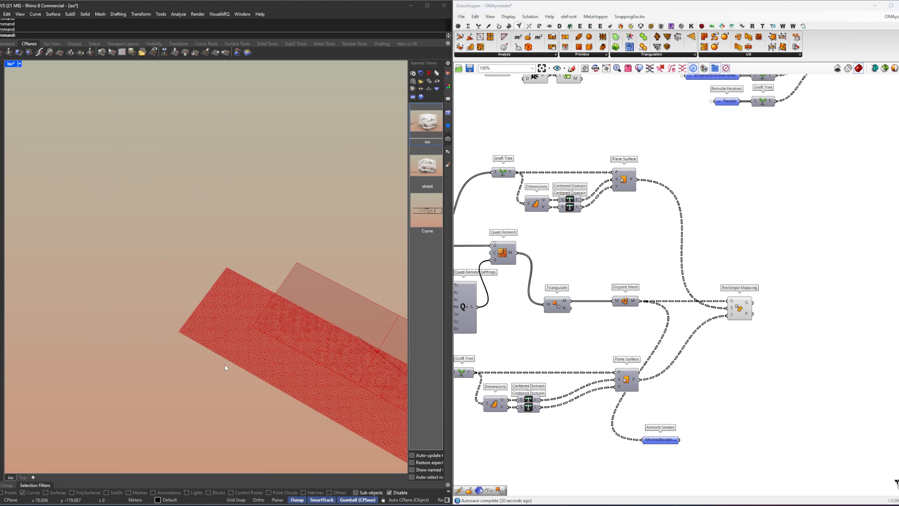
right_click_drag(348, 354, 311, 338, "shift")
right_click_drag(622, 365, 632, 318)
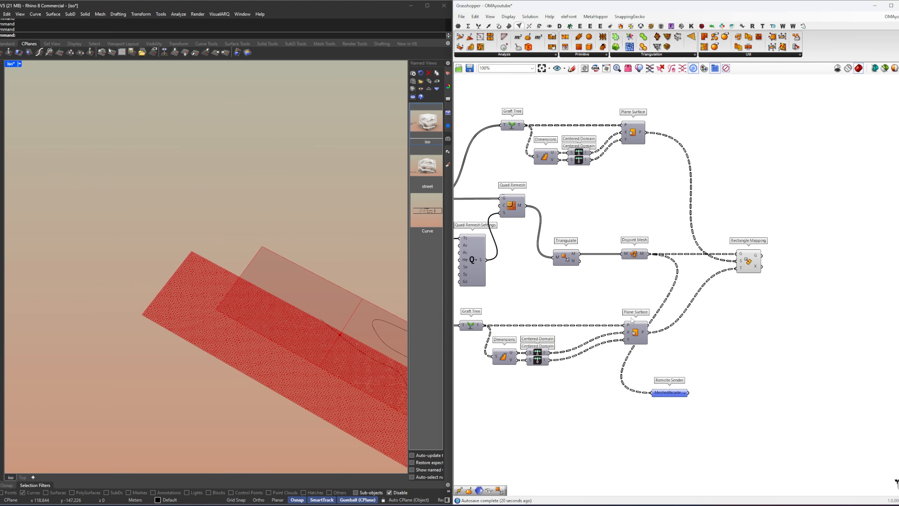
middle_click(666, 335)
left_click(677, 340)
left_click(683, 341)
Step: Add a Plane parameter above the lower Dimensions component, fed by the lower Graft Tree T output
right_click_drag(503, 340, 571, 342)
scroll(571, 343, "up", 2)
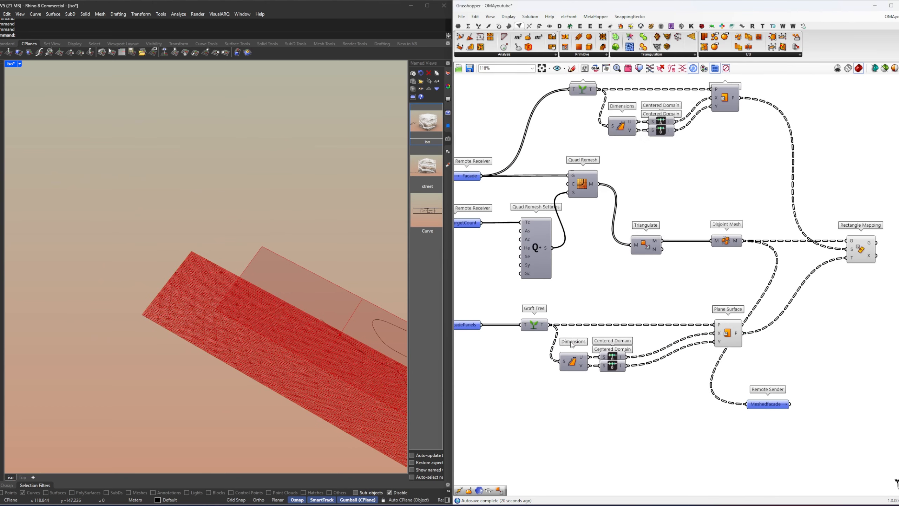
scroll(572, 345, "up", 1)
left_click(541, 321)
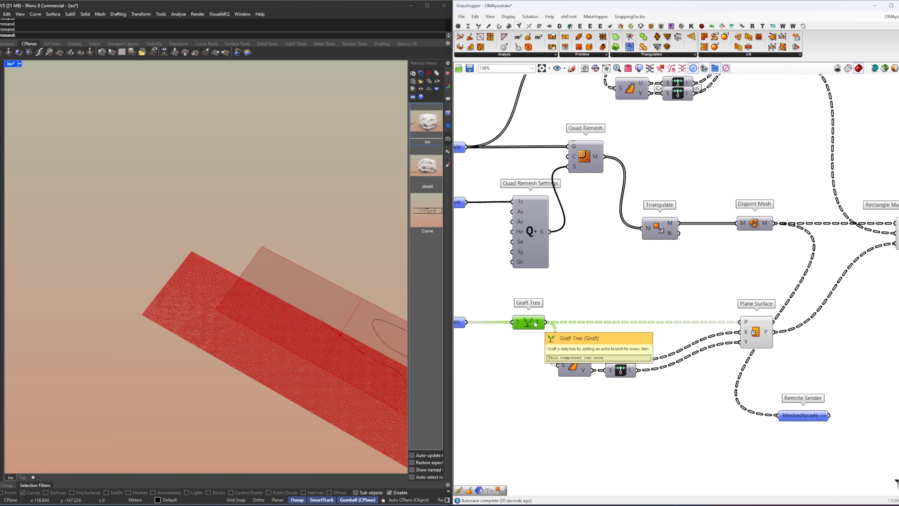
double_click(594, 294)
type("plane")
key("Return")
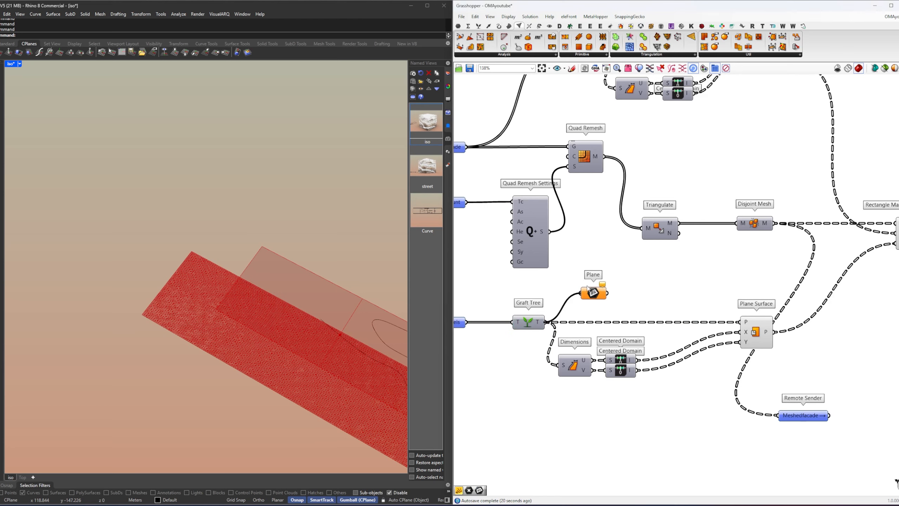
left_click(590, 294)
left_click(594, 292)
Step: Insert a Surface parameter between the projectedFacadePanels receiver and the lower Graft Tree
right_click_drag(602, 293, 696, 269)
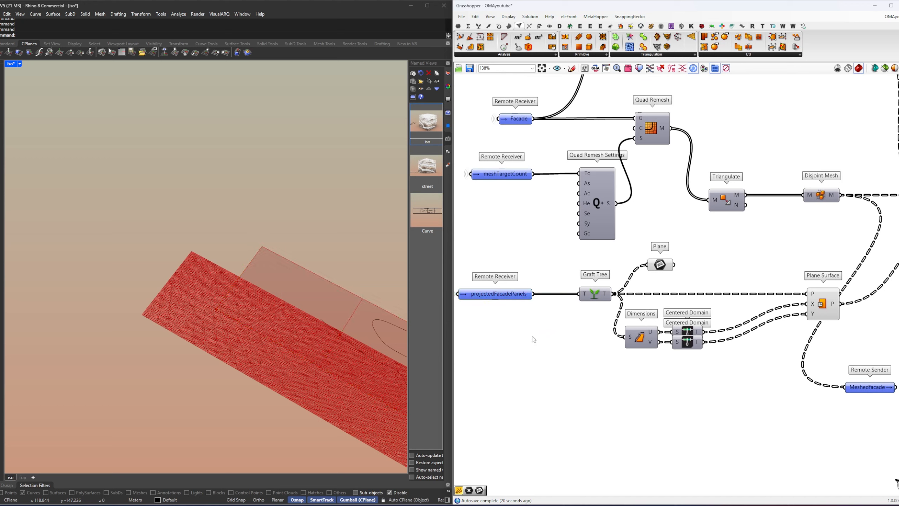
left_click(564, 343)
double_click(563, 343)
type("srf")
key("Return")
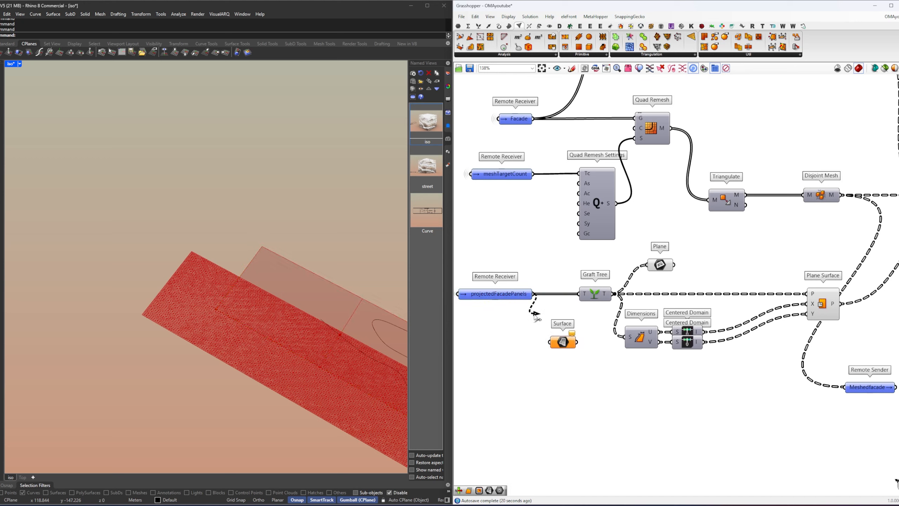
left_click_drag(537, 317, 581, 294)
left_click(563, 342)
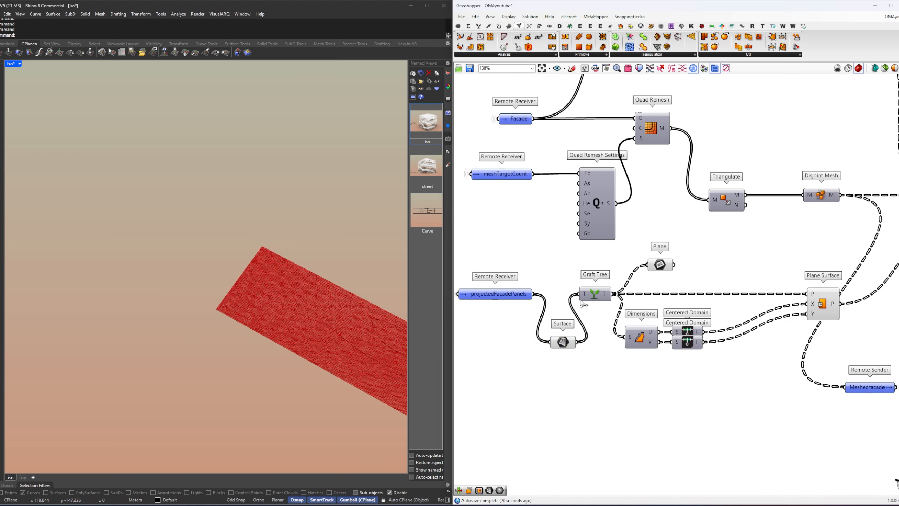
Step: Delete the Plane parameter and line up the Surface parameter between the projectedFacadePanels receiver and Graft Tree
key("Delete")
left_click_drag(731, 367, 666, 295)
left_click(708, 266)
left_click_drag(564, 345, 605, 376)
mouse_move(582, 296)
left_click(592, 311)
left_click(637, 362)
right_click_drag(735, 301, 574, 312)
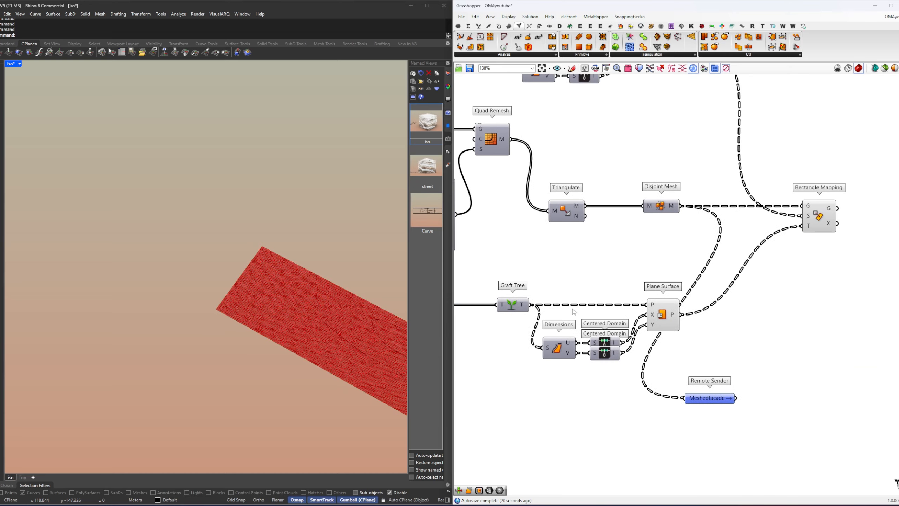
Step: Turn off the preview of the lower Plane Surface
left_click_drag(659, 297, 656, 288)
middle_click(656, 288)
left_click(670, 300)
left_click(679, 265)
Step: Select the projectedFacadePanels receiver and examine how the mapped mesh edges meet the panel boundaries in the viewport
right_click_drag(679, 265, 698, 393)
right_click_drag(334, 363, 286, 318, "shift")
right_click_drag(460, 351, 756, 282)
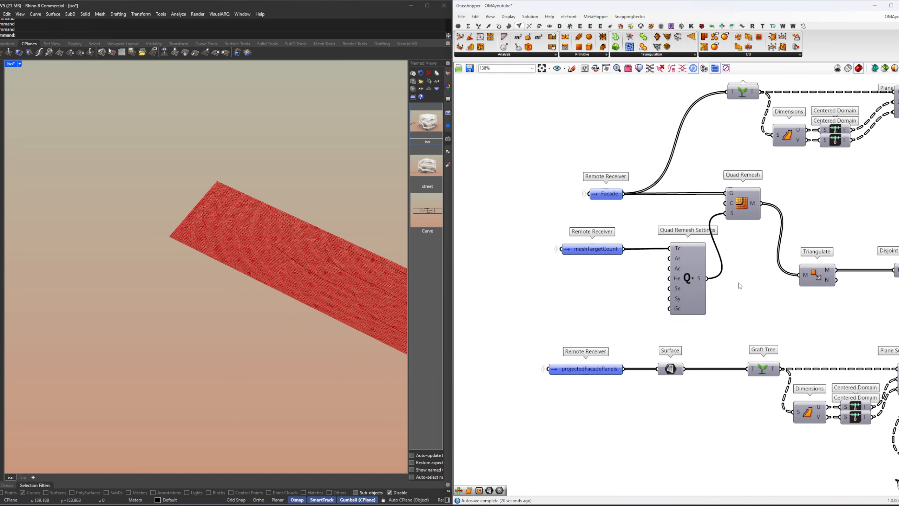
left_click_drag(641, 269, 608, 243)
left_click_drag(627, 380, 607, 365)
middle_click(602, 320)
left_click(605, 321)
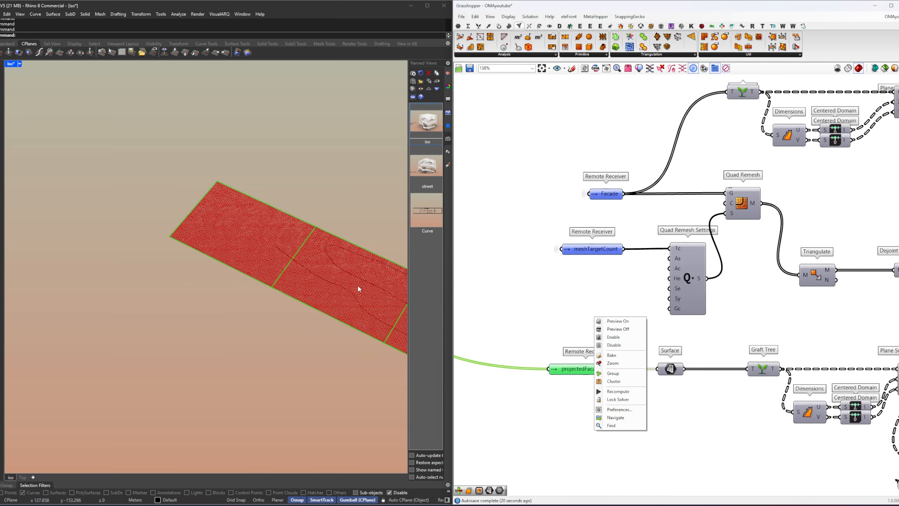
scroll(315, 284, "up", 6)
scroll(301, 296, "down", 2)
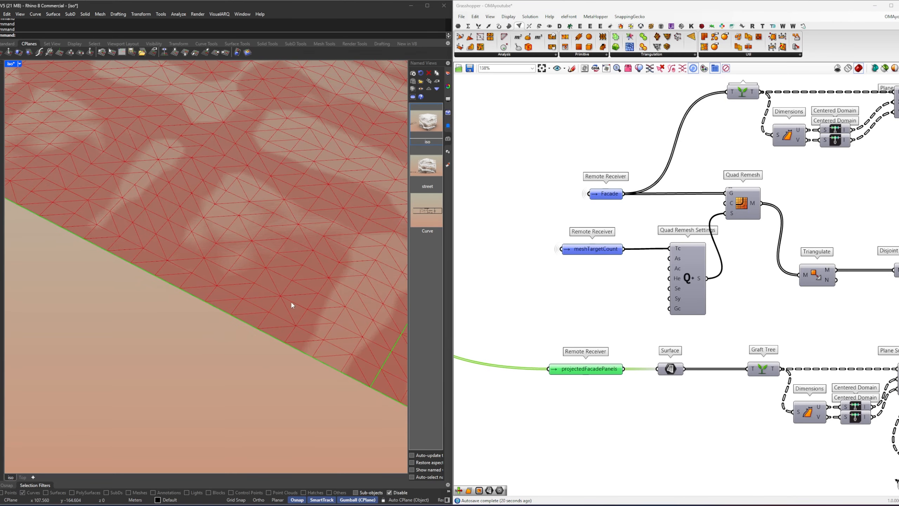
scroll(238, 315, "down", 5)
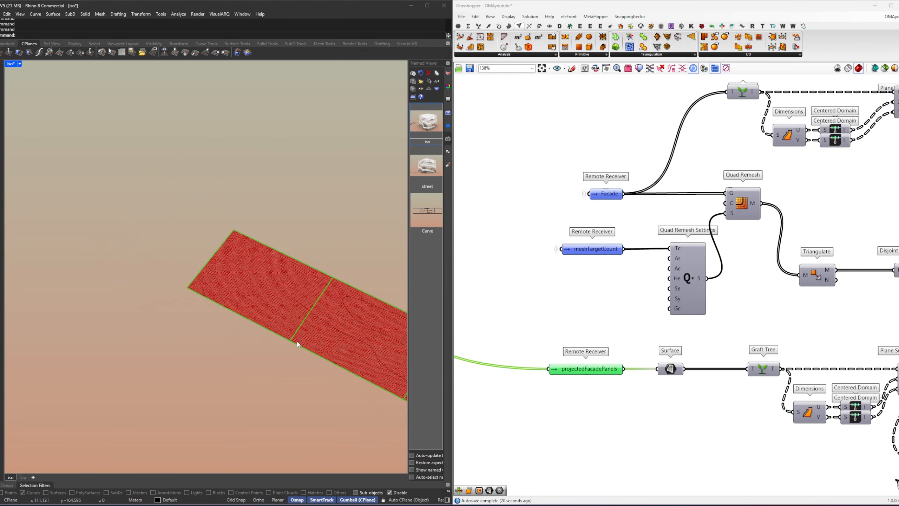
scroll(297, 345, "up", 6)
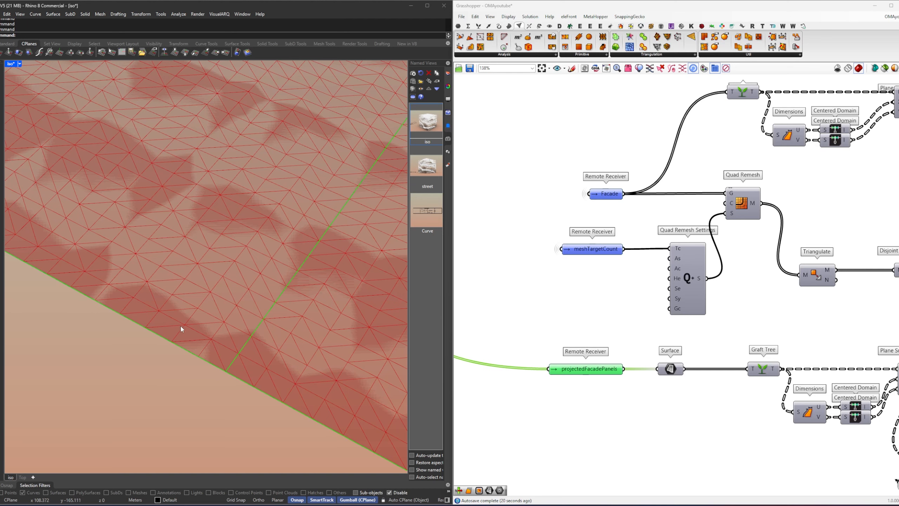
scroll(214, 329, "down", 10)
right_click_drag(760, 261, 475, 271)
scroll(474, 272, "down", 3)
scroll(654, 290, "up", 3)
Step: Turn on the preview of Triangulate and inspect the triangulated mesh at the corners of the facade box
right_click_drag(579, 246, 766, 222)
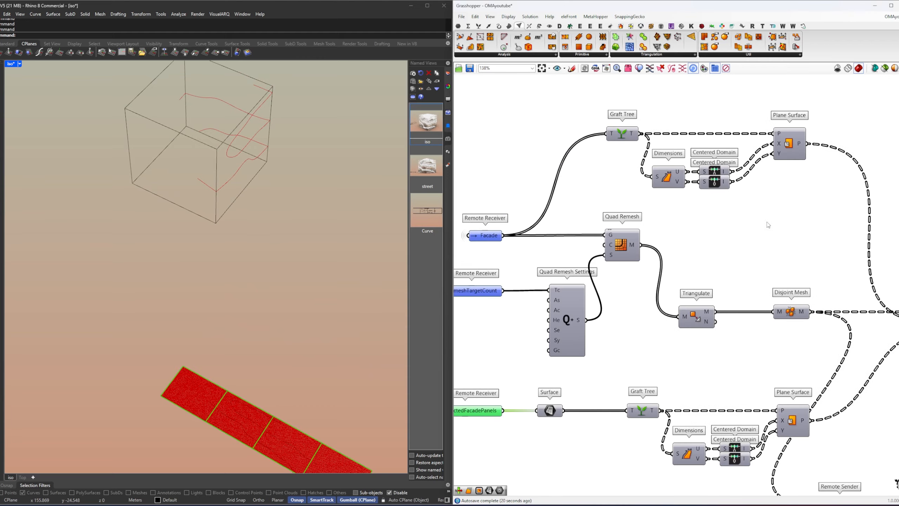
left_click(710, 322)
right_click(720, 284)
left_click(725, 289)
left_click(724, 288)
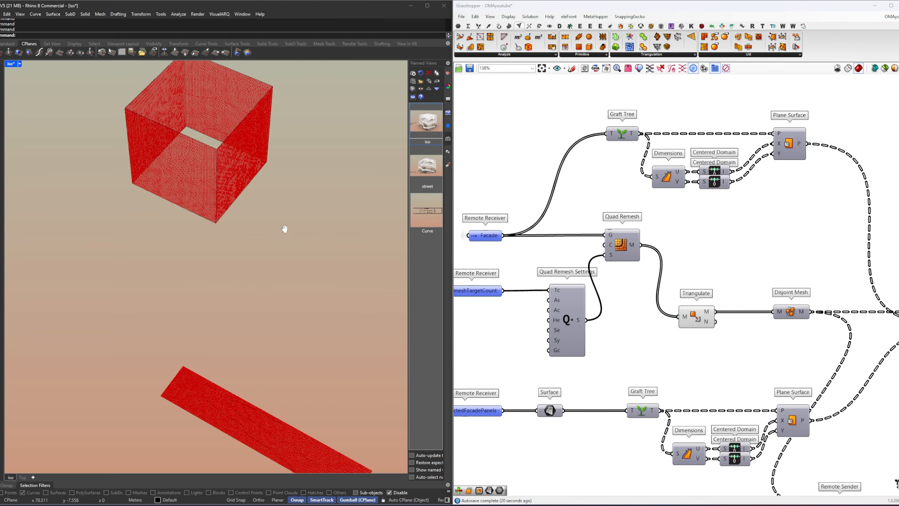
right_click_drag(285, 227, 236, 253)
scroll(237, 255, "up", 10)
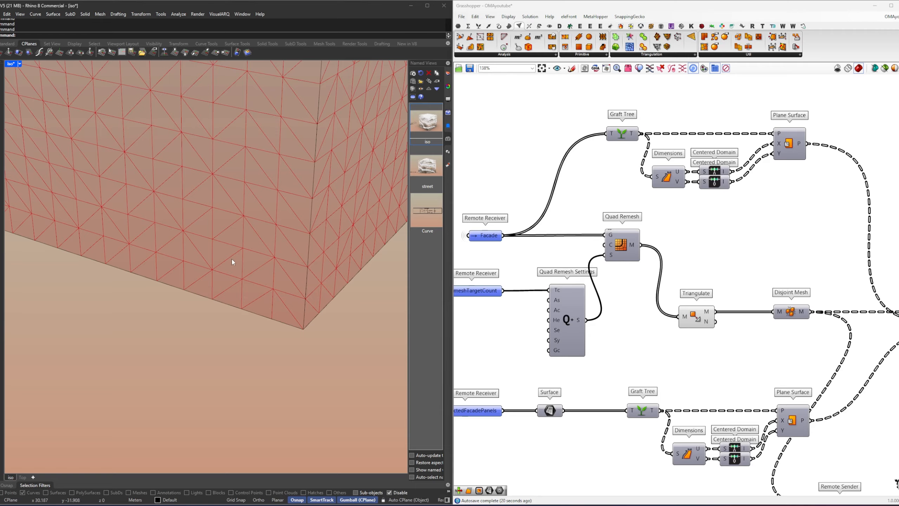
scroll(248, 306, "down", 10)
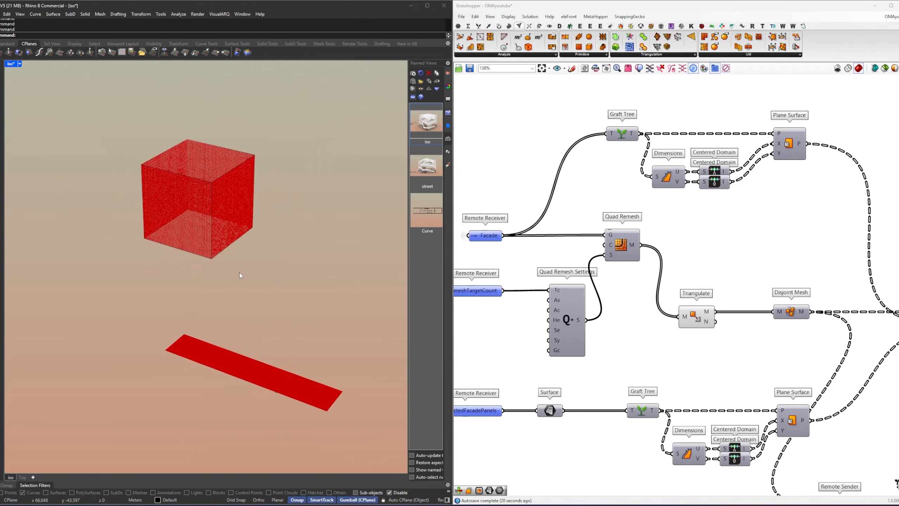
right_click_drag(225, 298, 249, 341)
Step: Restore the iso named view and compare the triangulated facade box with the mapped meshes on the projected panels
right_click_drag(759, 262, 672, 268)
scroll(672, 268, "down", 3)
left_click_drag(573, 165, 752, 380)
left_click(745, 218)
double_click(430, 121)
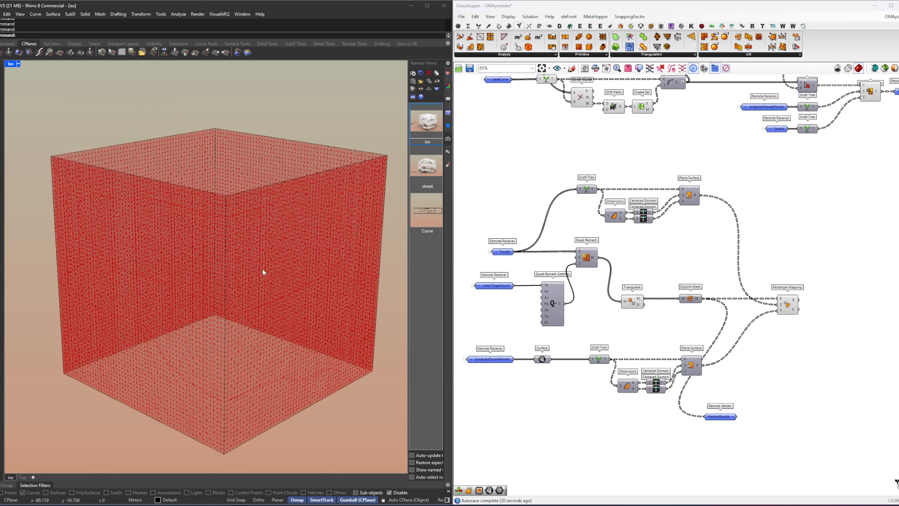
scroll(244, 295, "down", 5)
right_click_drag(227, 305, 267, 280)
scroll(232, 320, "up", 6)
scroll(703, 281, "down", 3)
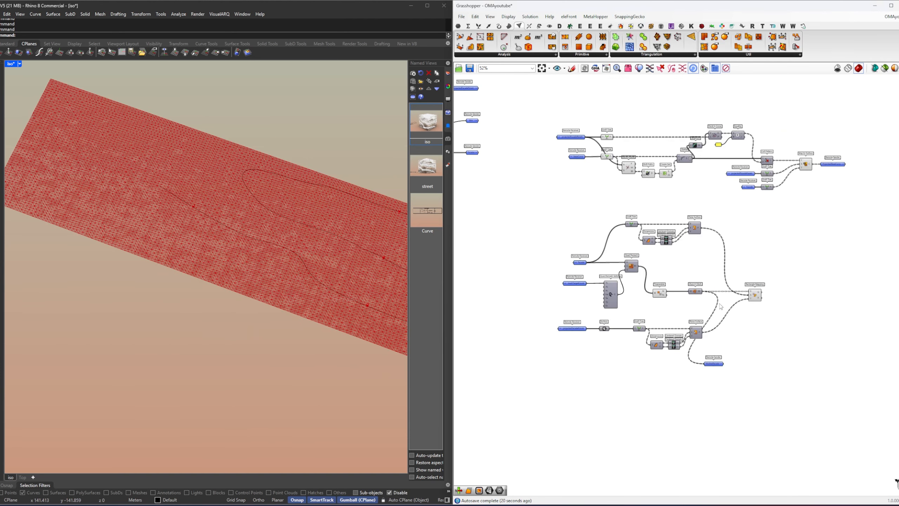
Step: Turn off the preview of all facade meshing and mapping components and restore the Curve named view
left_click_drag(809, 400, 557, 195)
middle_click(568, 211)
left_click(583, 225)
left_click(583, 225)
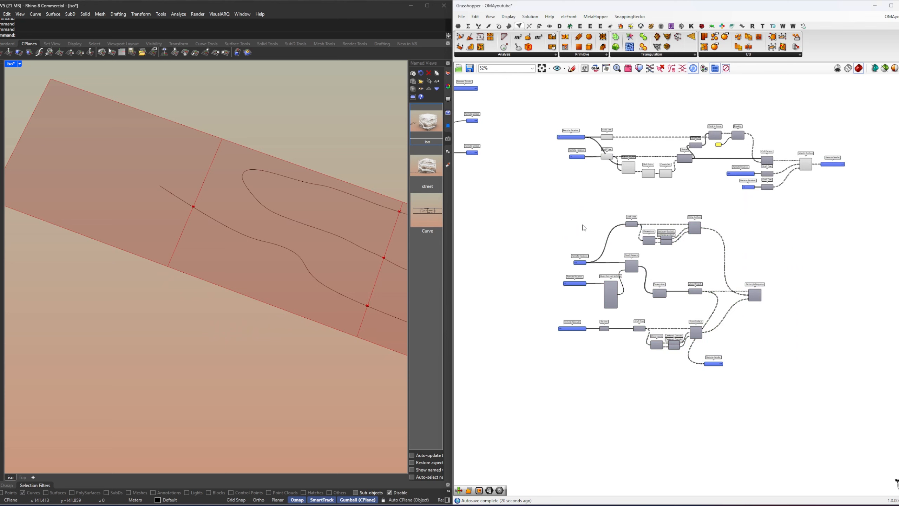
double_click(422, 209)
Step: Turn on the preview of Rectangle Mapping alone
scroll(796, 303, "up", 5)
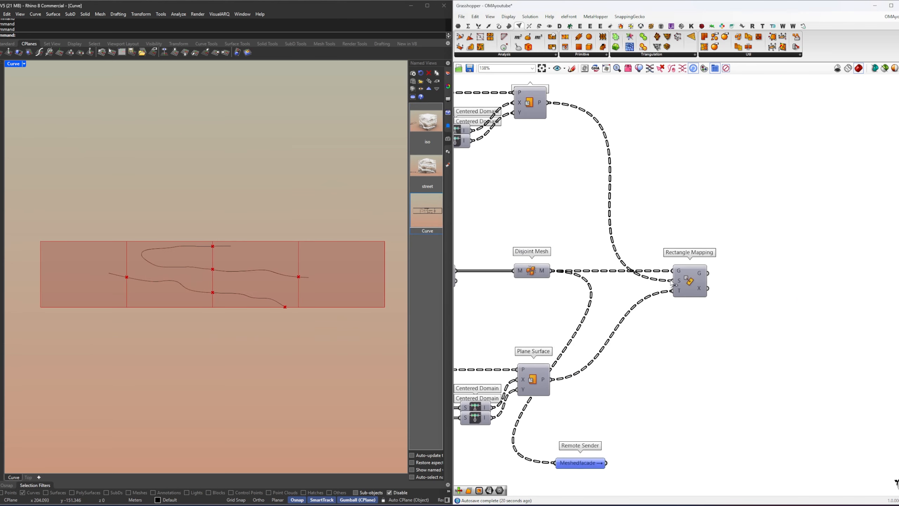
left_click(690, 282)
middle_click(751, 285)
left_click(753, 288)
left_click(745, 281)
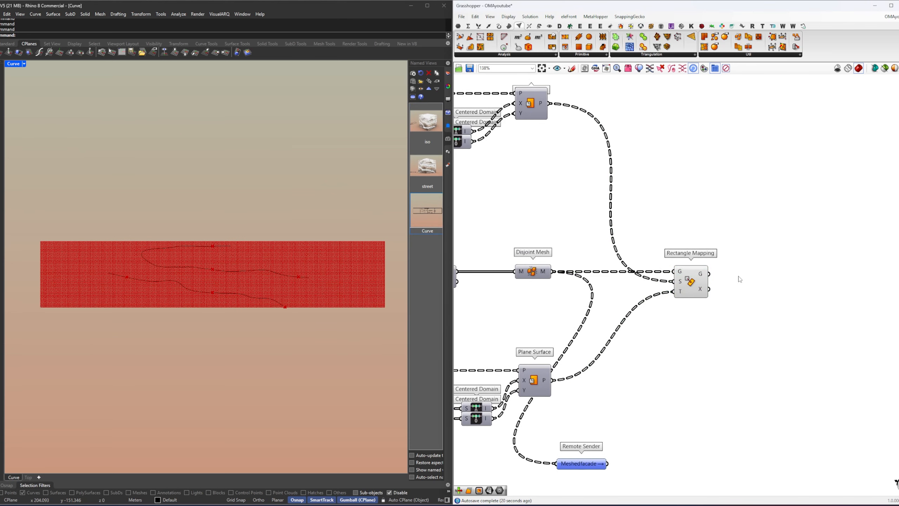
Step: Add a Remote Sender named ProjectedMeshedFacade fed by the G output of Rectangle Mapping
right_click_drag(738, 277, 660, 281)
double_click(690, 272)
type("remote")
left_click(688, 263)
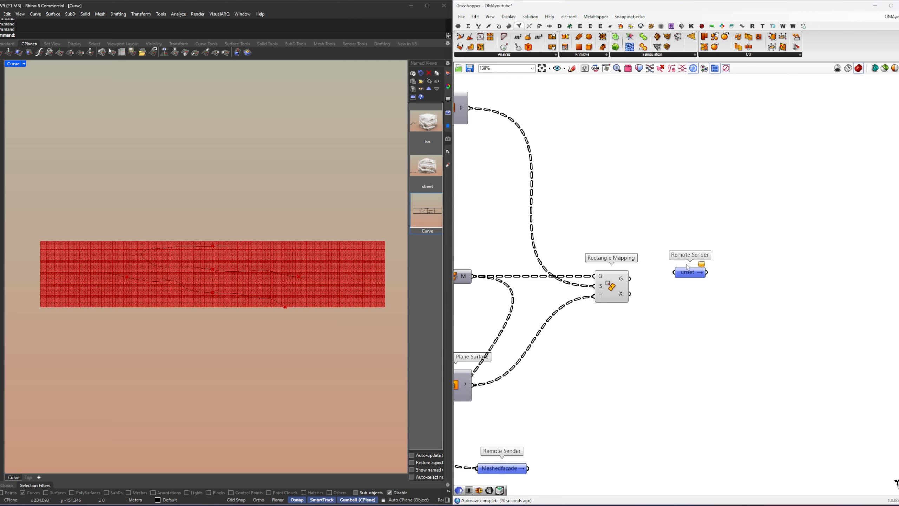
left_click_drag(695, 276, 675, 281)
right_click(675, 282)
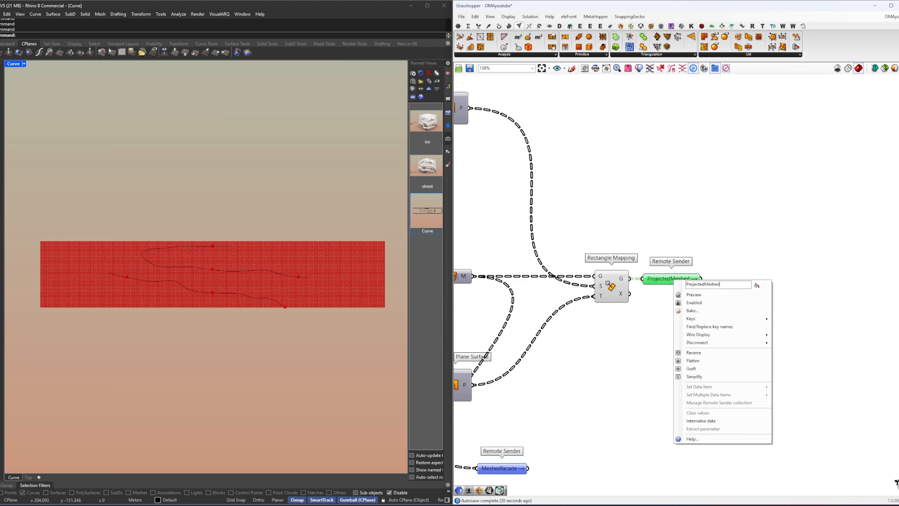
left_click(661, 236)
left_click_drag(669, 281, 693, 282)
left_click(685, 294)
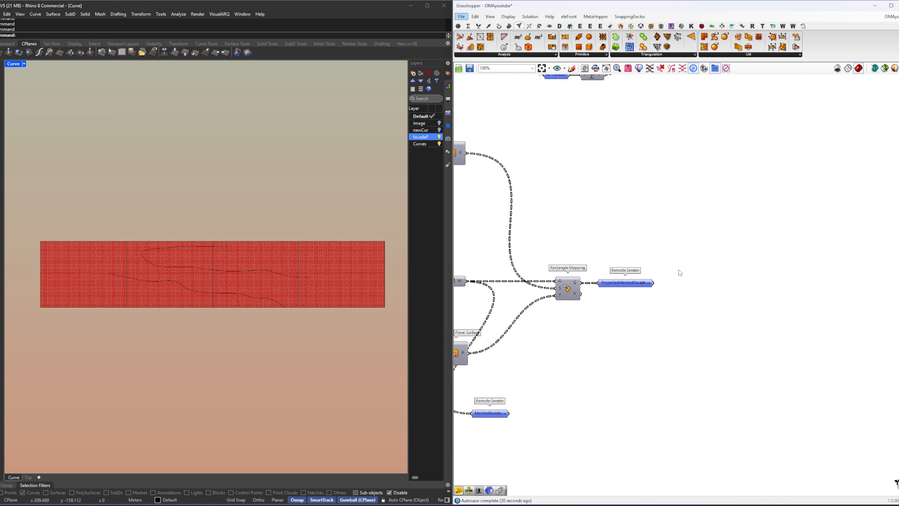
Step: Toggle the mesh edge preview on and off, leaving it turned off
key("ctrl+m")
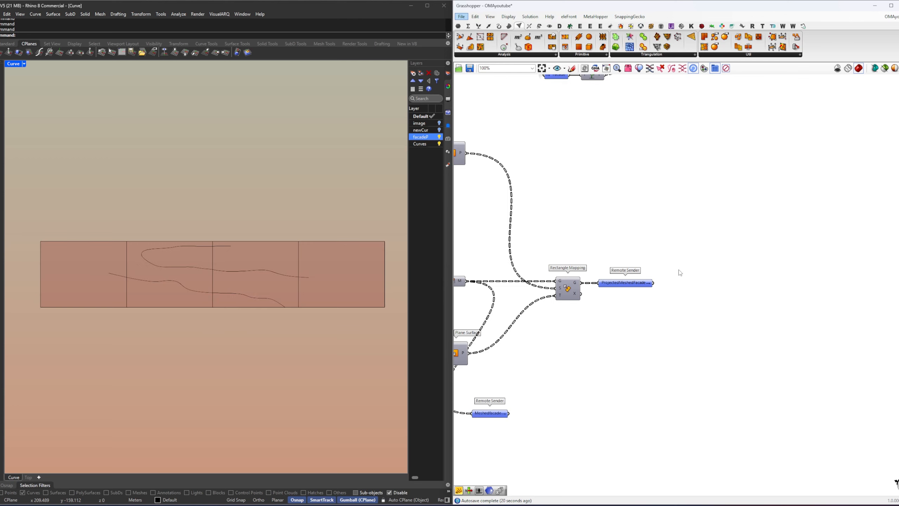
left_click(508, 16)
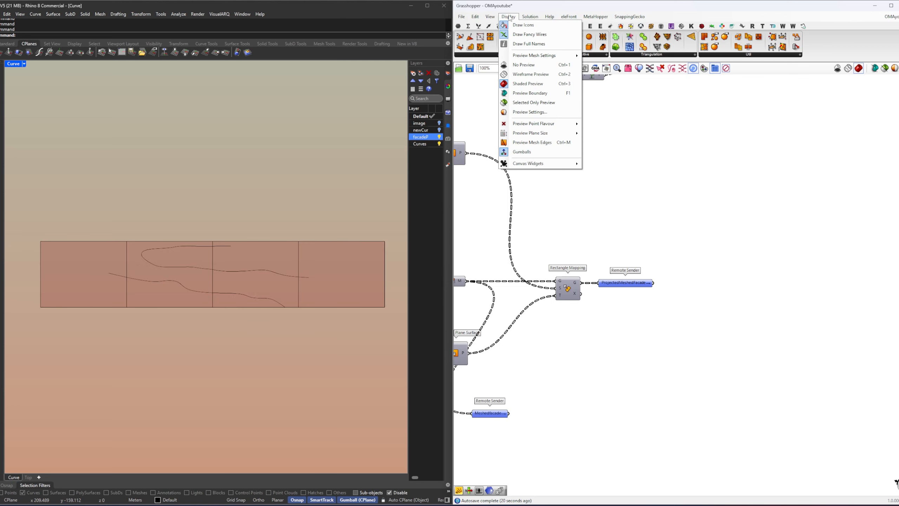
left_click(554, 146)
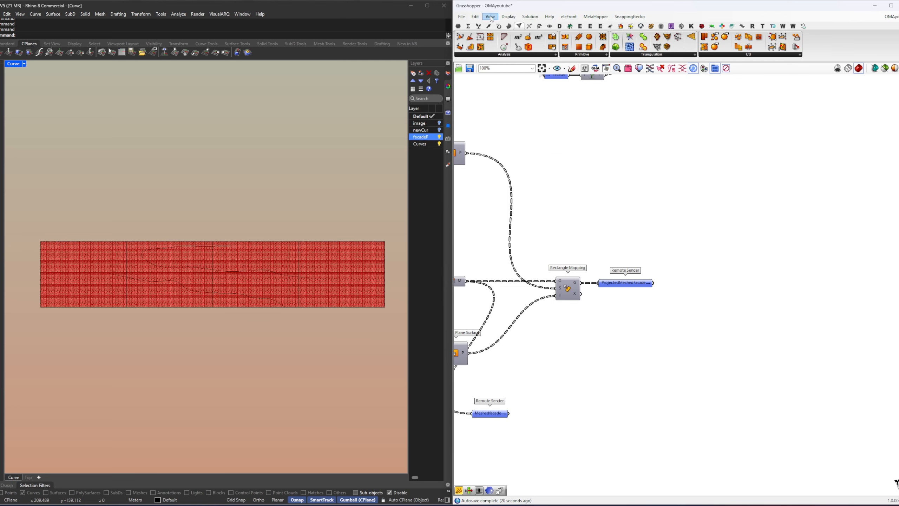
left_click(503, 17)
left_click(554, 146)
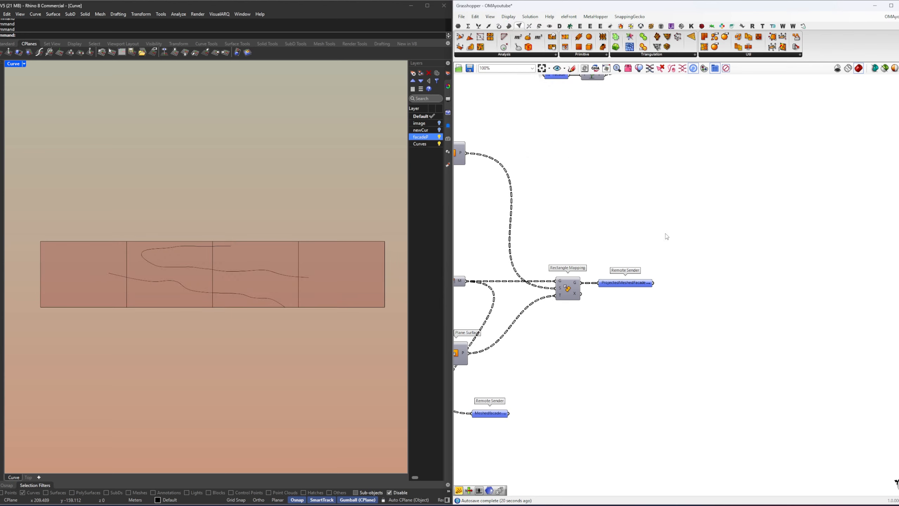
Step: Create a Remote Receiver for ProjectedMeshedFacade and place it clear of its sender
right_click_drag(656, 282, 510, 283)
double_click(646, 306)
left_click(545, 263)
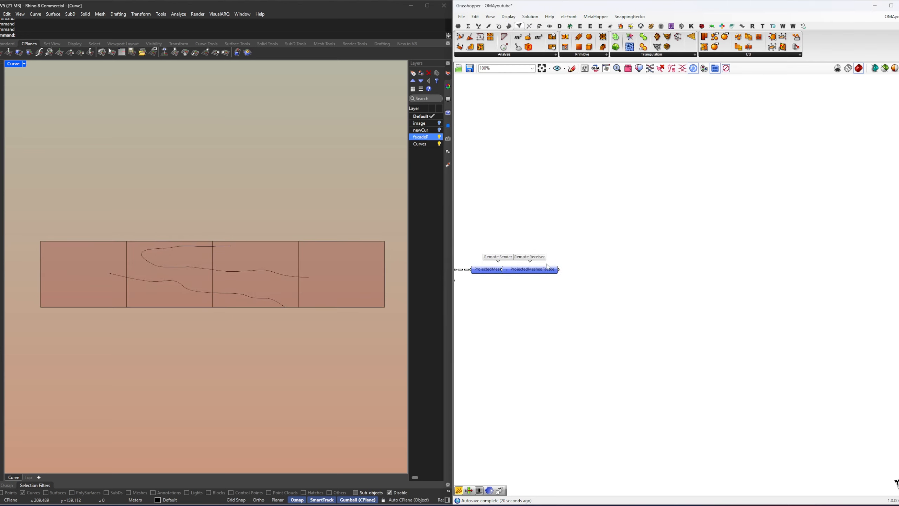
left_click_drag(539, 269, 636, 269)
left_click(638, 300)
Step: Create a Remote Receiver for bitmapImage from its sender among the definition's input parameters
scroll(673, 283, "down", 5)
right_click_drag(569, 283, 873, 293)
right_click_drag(640, 252, 875, 366)
scroll(578, 217, "up", 7)
right_click_drag(581, 246, 645, 269)
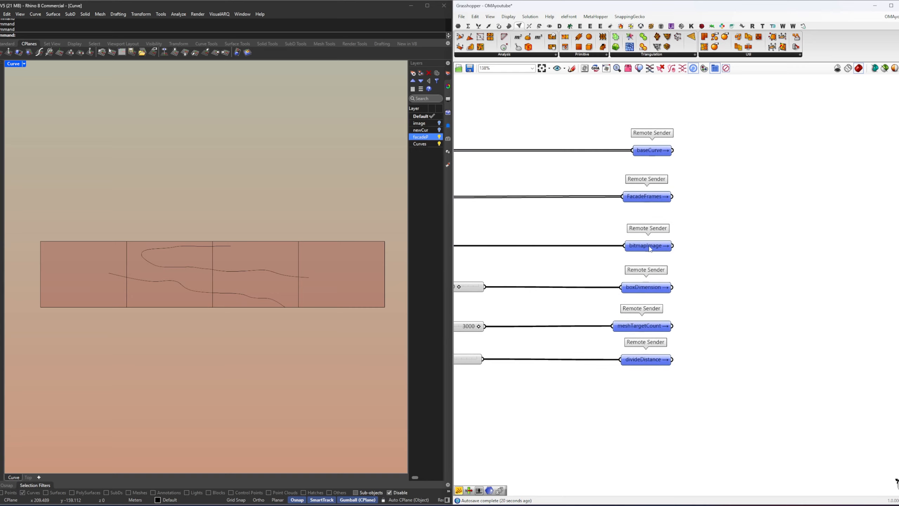
double_click(648, 245)
left_click(721, 269)
left_click_drag(676, 242, 752, 295)
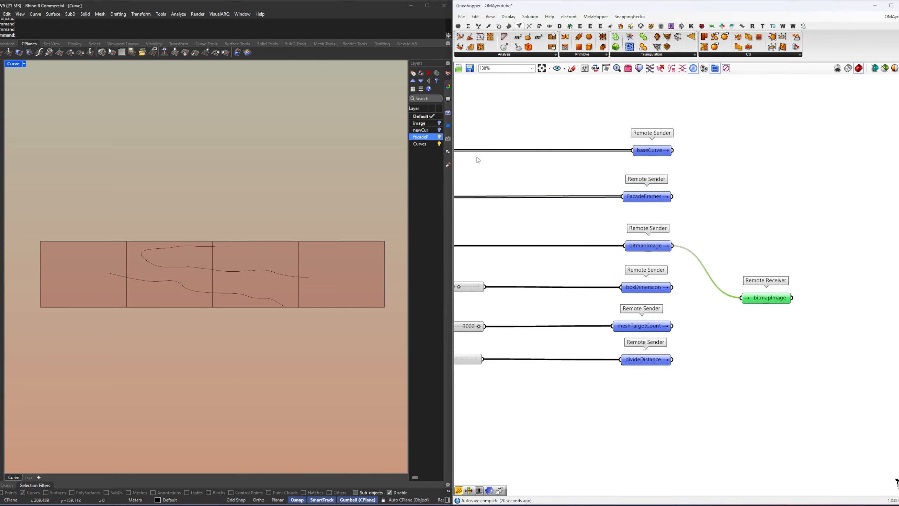
Step: Show the image layer in Rhino and place the bitmapImage receiver above the ProjectedMeshedFacade receiver
left_click(440, 123)
scroll(226, 274, "up", 8)
right_click_drag(744, 287, 622, 255)
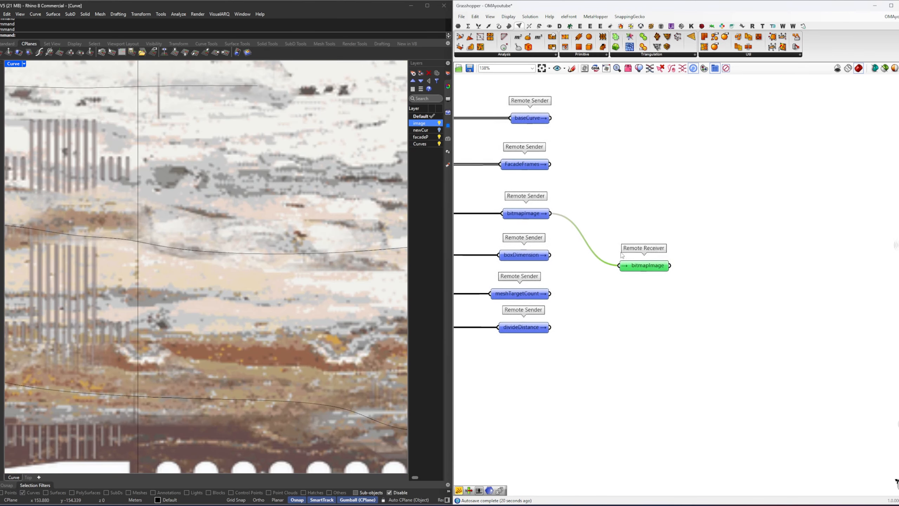
scroll(622, 255, "down", 10)
left_click_drag(634, 261, 574, 206)
scroll(810, 312, "up", 9)
left_click(566, 259)
left_click_drag(507, 242, 587, 244)
Step: Add a Flatten Tree fed by the ProjectedMeshedFacade receiver
double_click(645, 254)
type("flat")
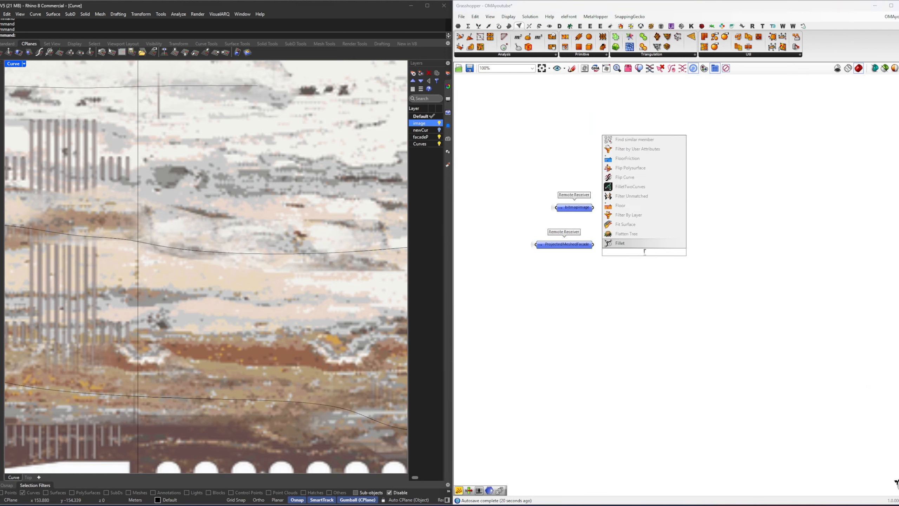
key("Return")
left_click_drag(590, 246, 618, 249)
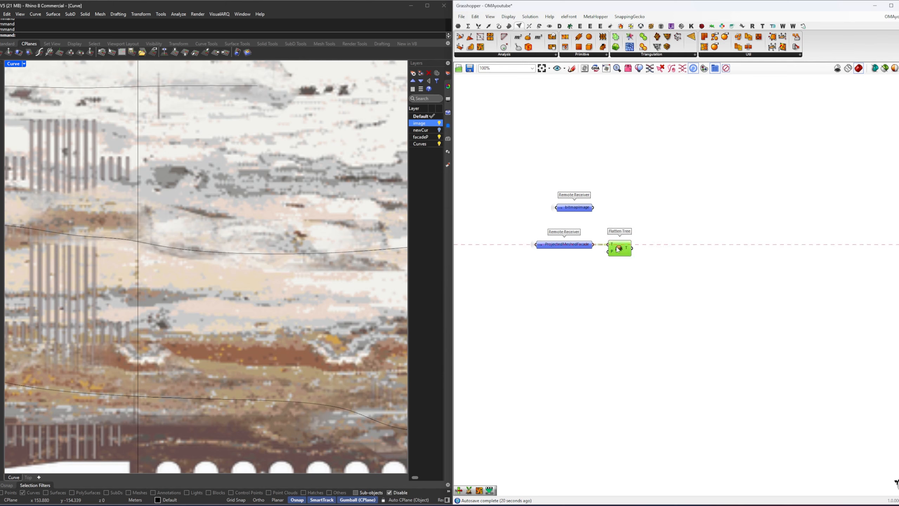
Step: Add a Mesh Explode component and connect the Flatten Tree output to its M input
double_click(676, 248)
type("expl")
left_click(673, 236)
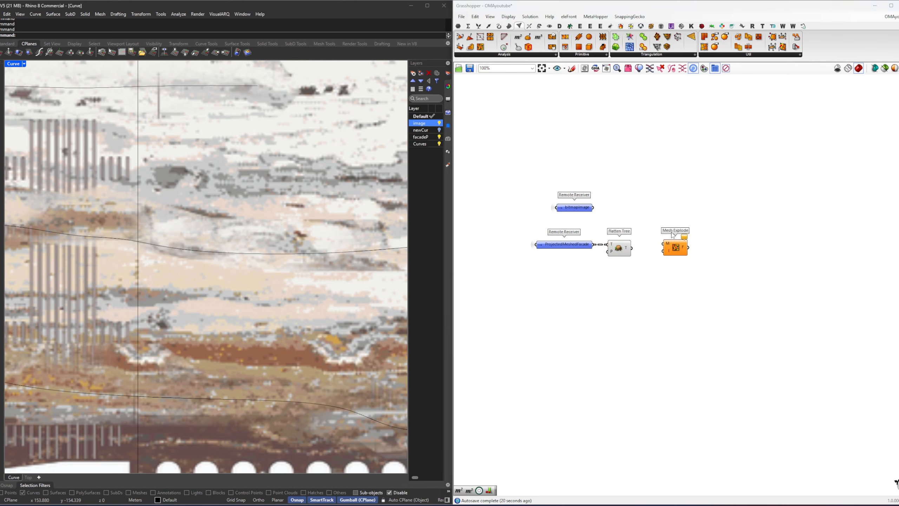
left_click_drag(631, 248, 690, 259)
Step: Add a second Flatten Tree fed by the F output of Mesh Explode
left_click(707, 260)
double_click(706, 258)
type("flat")
key("Return")
right_click_drag(712, 239, 689, 283)
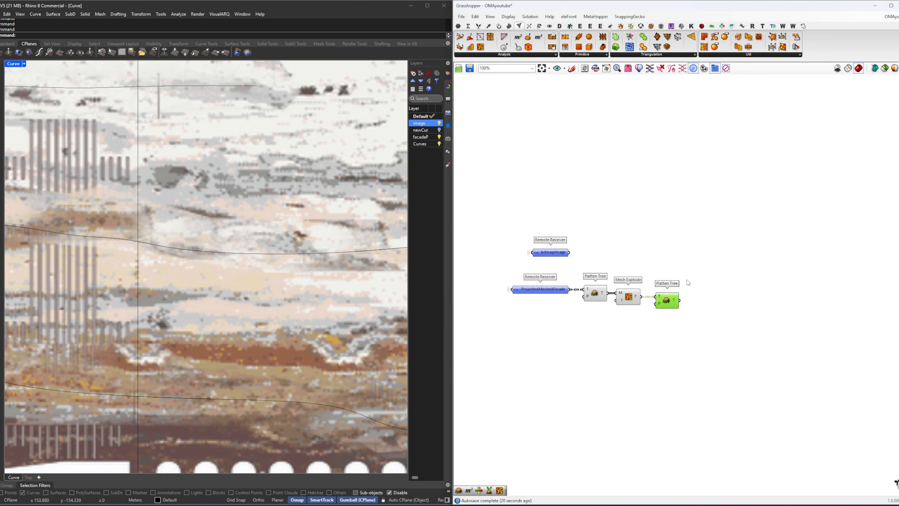
left_click(688, 283)
Step: Restore the Curve named view in Rhino, hide the image layer, and shift the bitmapImage receiver slightly on the canvas
left_click_drag(561, 256, 566, 248)
scroll(293, 287, "down", 4)
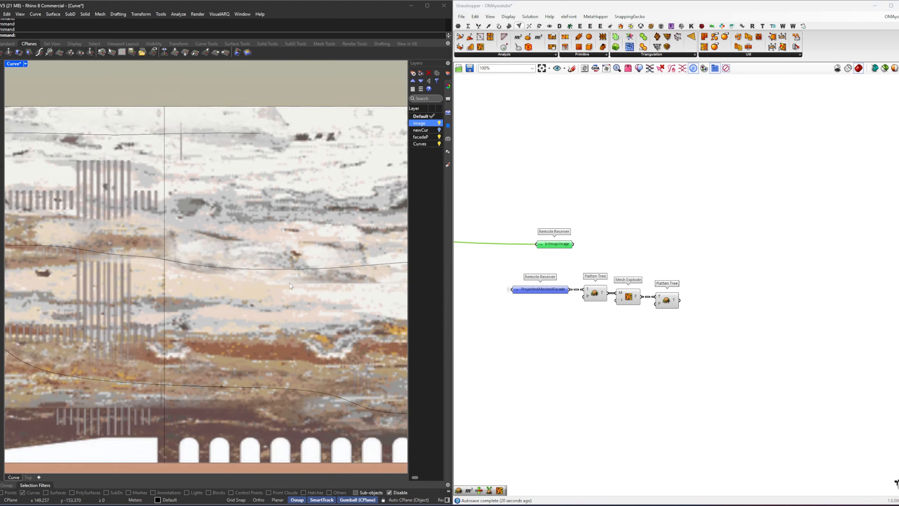
left_click(449, 140)
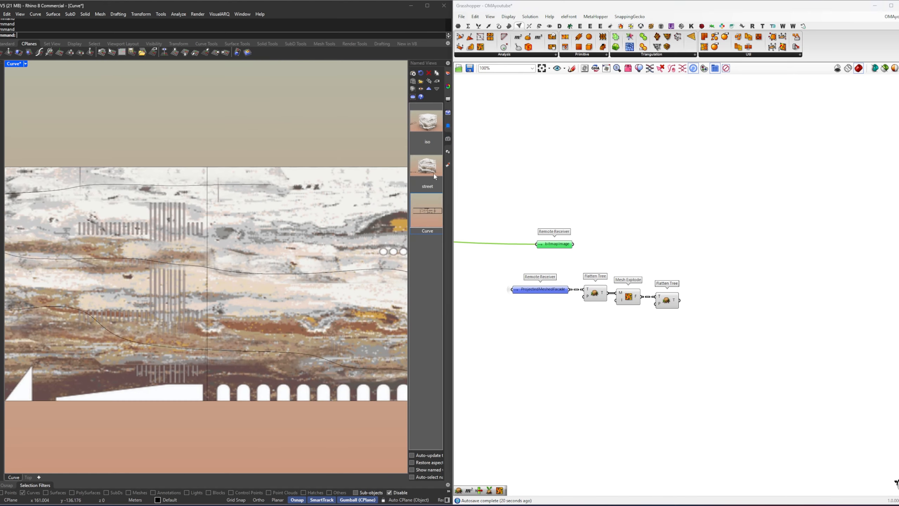
double_click(428, 212)
left_click_drag(714, 344, 557, 281)
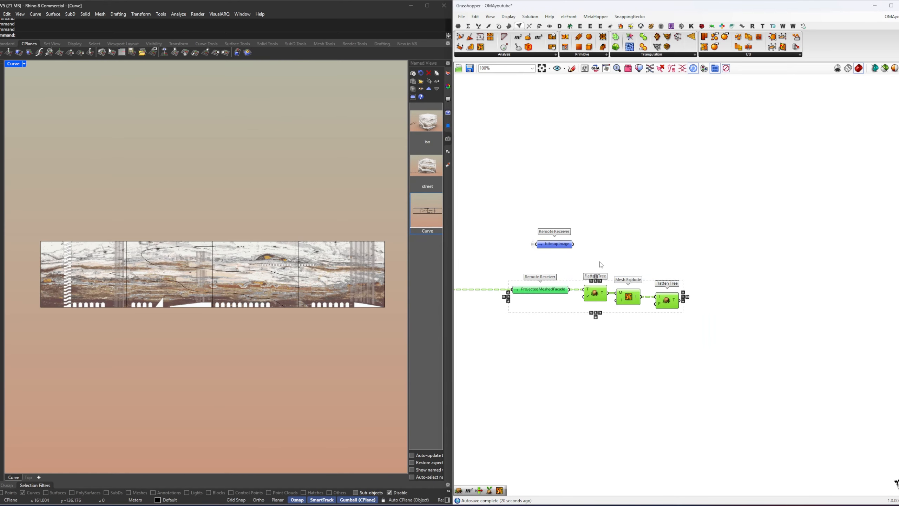
left_click(624, 253)
left_click(448, 73)
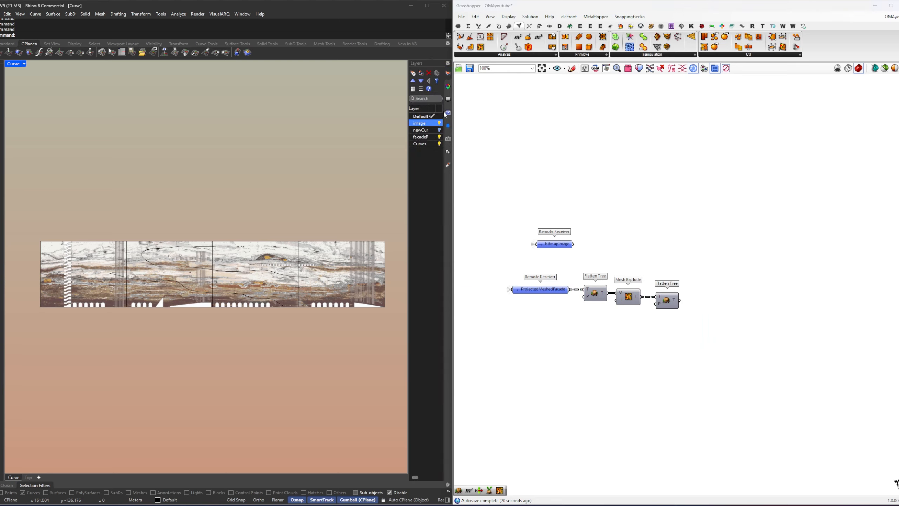
left_click(441, 123)
Step: Add a Picture Source component fed by the bitmapImage receiver and align it above the last Flatten Tree
left_click_drag(561, 248, 561, 245)
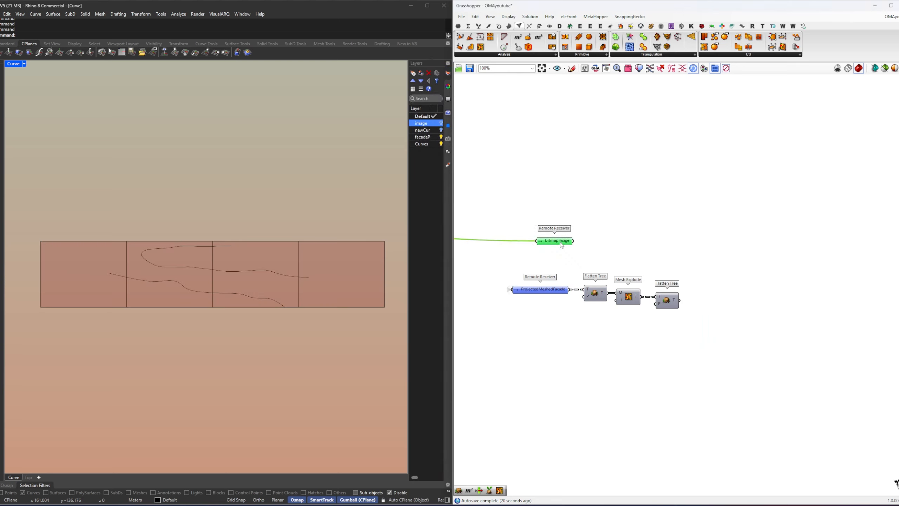
double_click(634, 246)
type("picture")
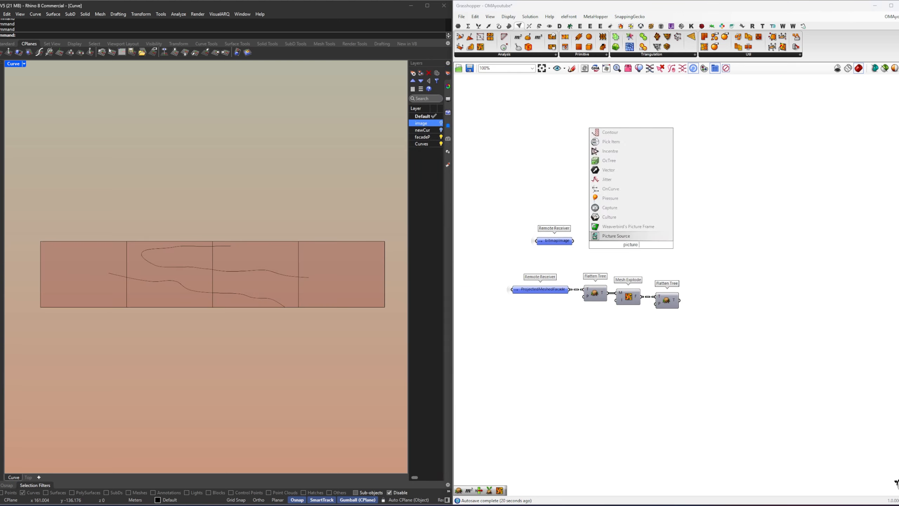
key("Return")
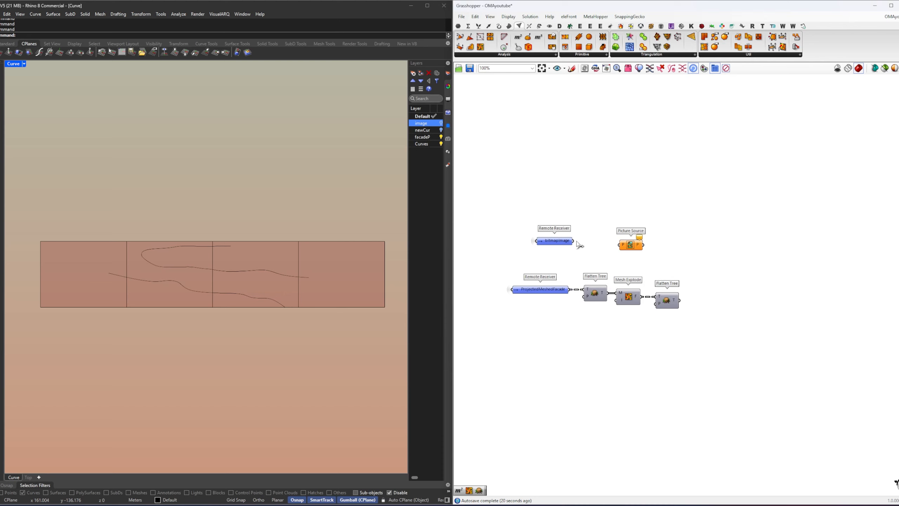
left_click_drag(627, 245, 663, 241)
right_click_drag(724, 247, 709, 247)
Step: Add a Sample Bitmap component, connect the Picture Source output to its B input, and space it farther along the row
double_click(710, 248)
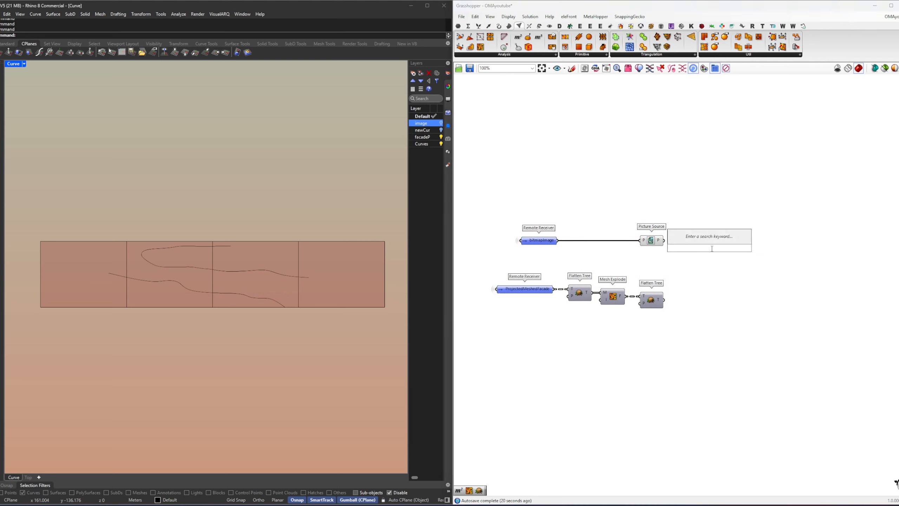
type("bitmap")
key("Up")
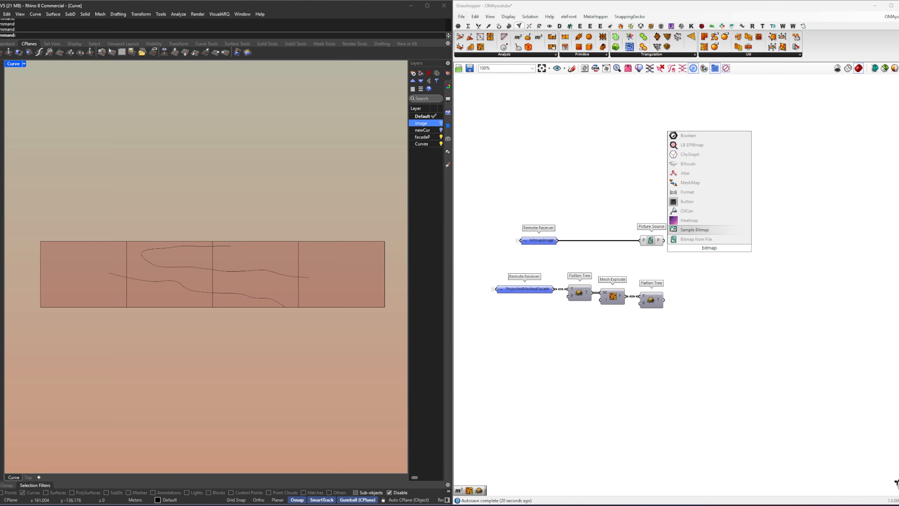
key("Return")
scroll(714, 252, "up", 3)
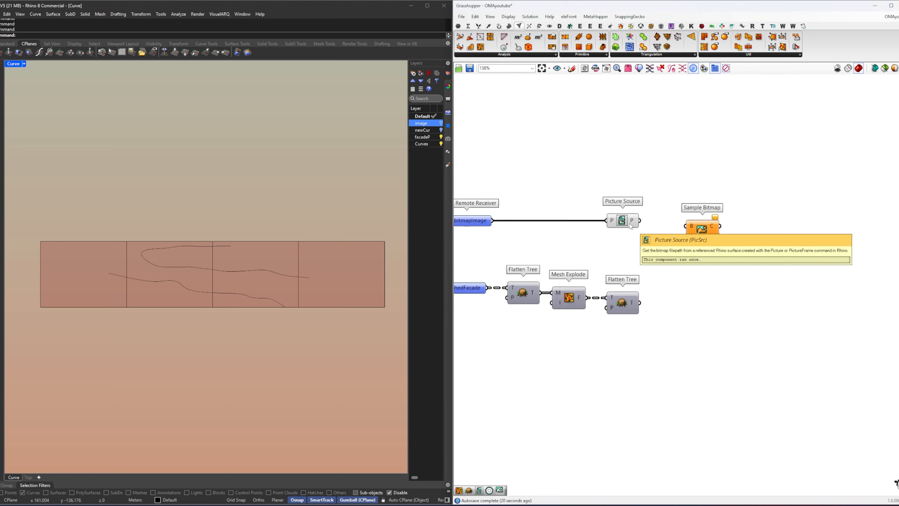
left_click_drag(639, 221, 686, 226)
left_click_drag(703, 231, 753, 226)
left_click(694, 268)
right_click_drag(695, 268, 724, 270)
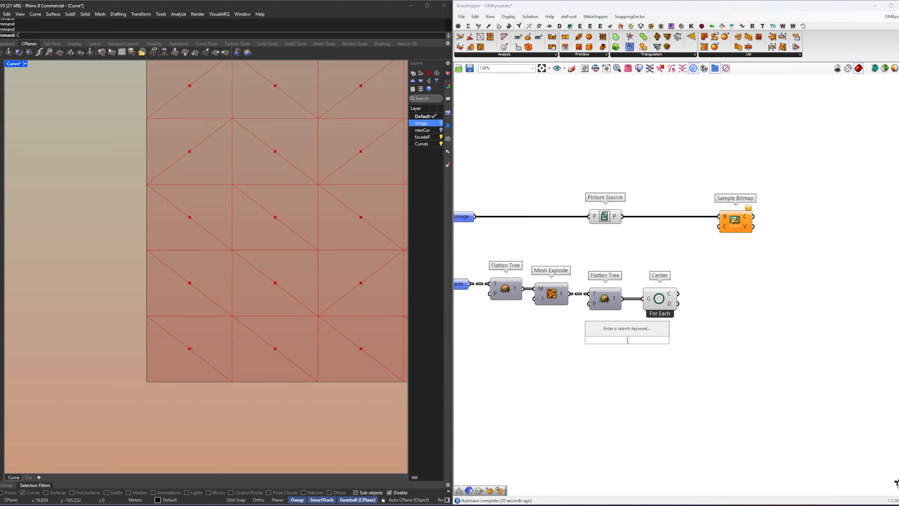
Step: Add a List Item fed by the second Flatten Tree, give it a +1 output, and preview its faces on the facade
key("Return")
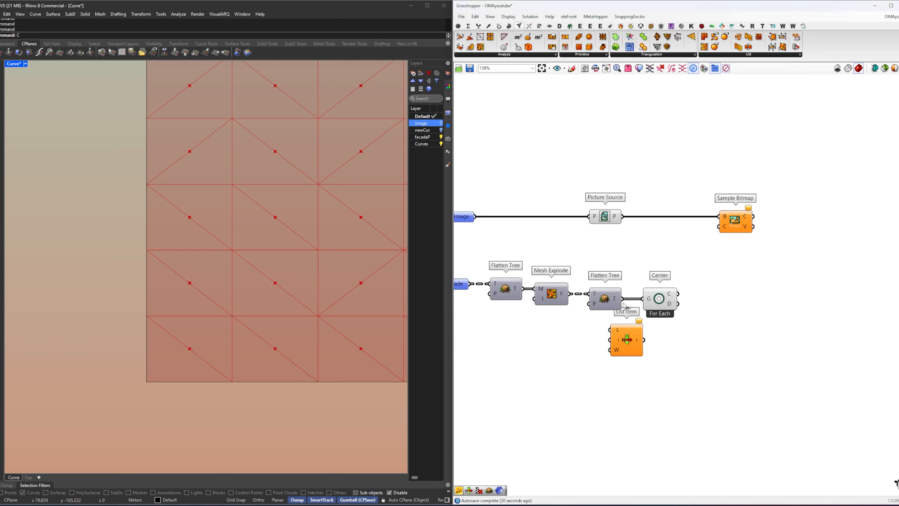
left_click_drag(623, 300, 610, 330)
left_click(629, 352)
scroll(628, 358, "up", 4)
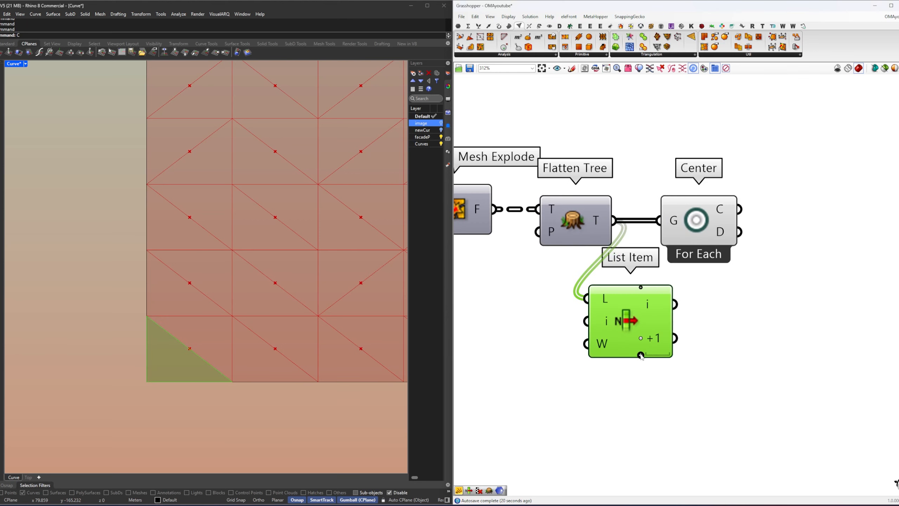
middle_click(734, 373)
left_click(756, 396)
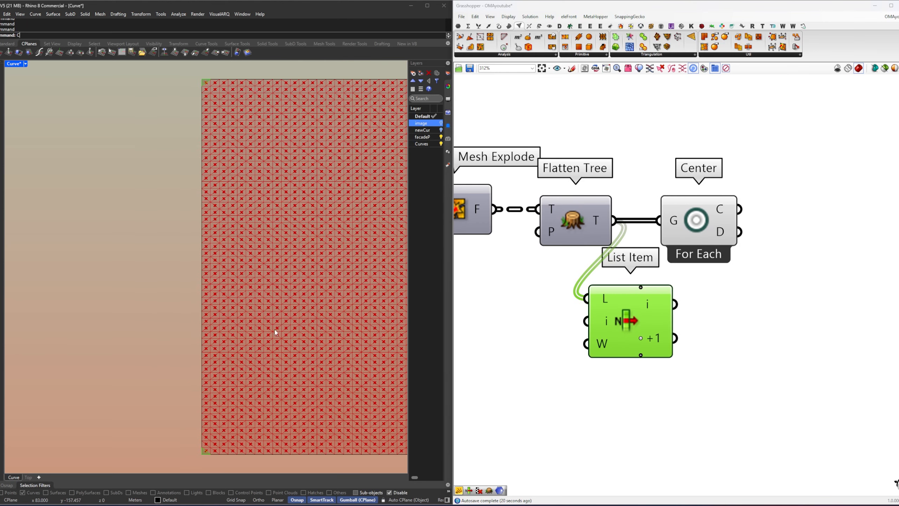
Step: Extend the List Item outputs up to +5 and check the order of the first mesh faces in the viewport
left_click(641, 354)
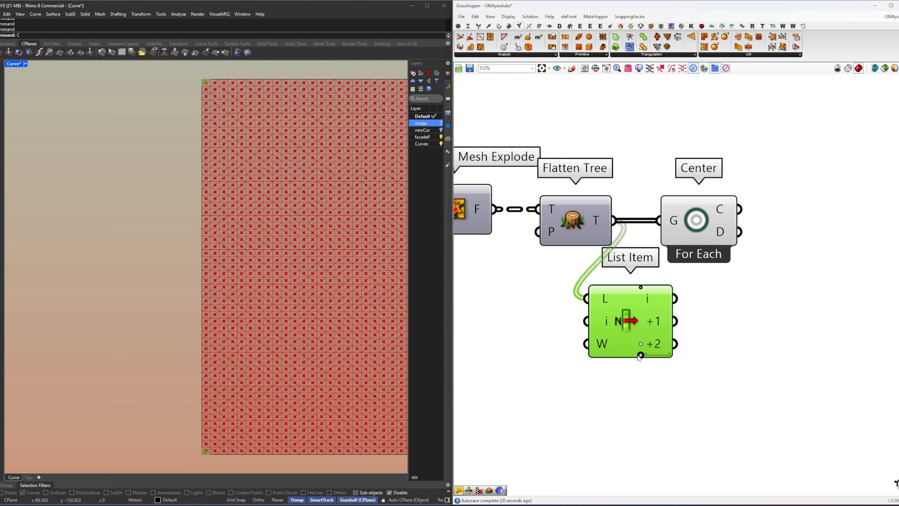
left_click(641, 355)
left_click(641, 367)
left_click(641, 378)
middle_click(707, 329)
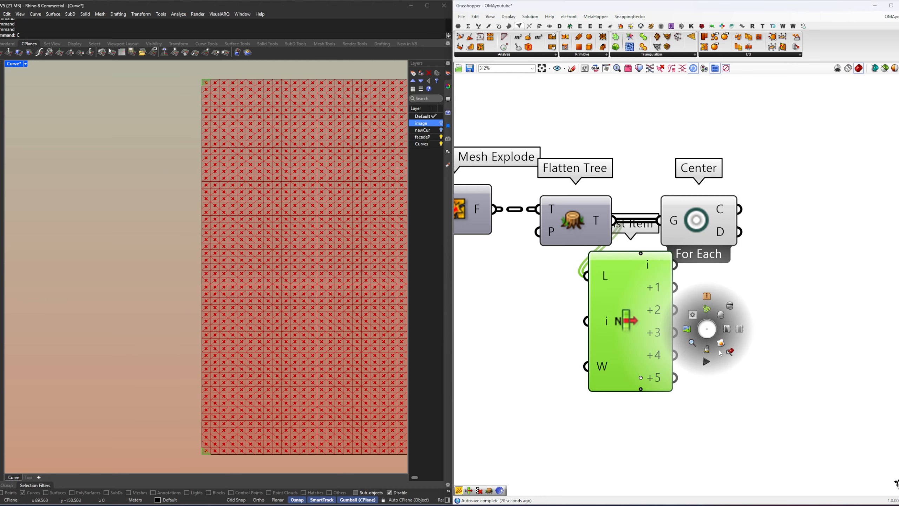
left_click(728, 353)
scroll(403, 138, "up", 6)
left_click(754, 332)
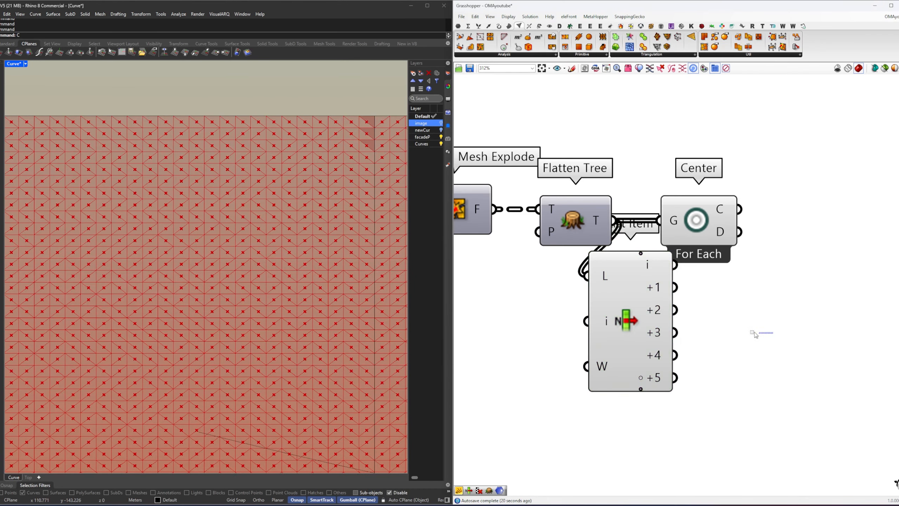
Step: Delete the List Item component below the second Flatten Tree
left_click(601, 299)
key("Delete")
left_click(706, 256)
right_click_drag(650, 283, 629, 313)
left_click(628, 313)
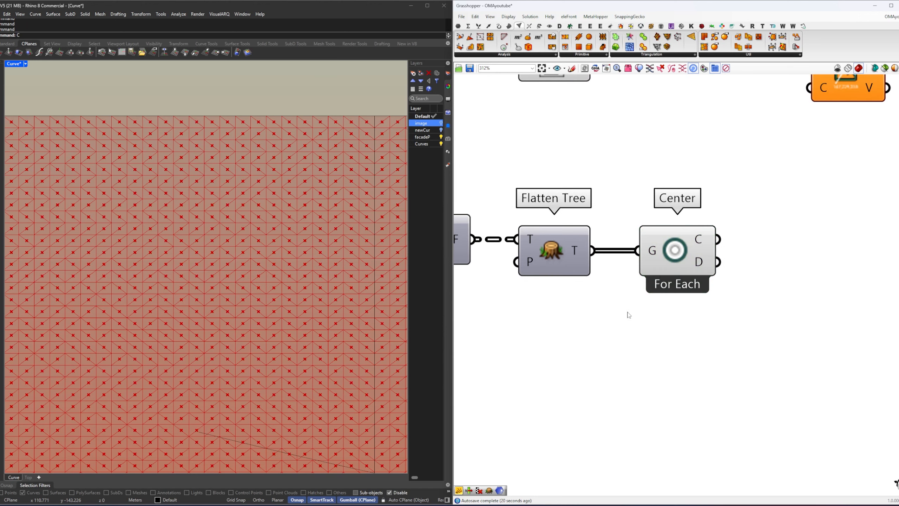
Step: Replace the Center component with an Area component fed by the second Flatten Tree
left_click(666, 269)
key("Delete")
double_click(666, 269)
type("area")
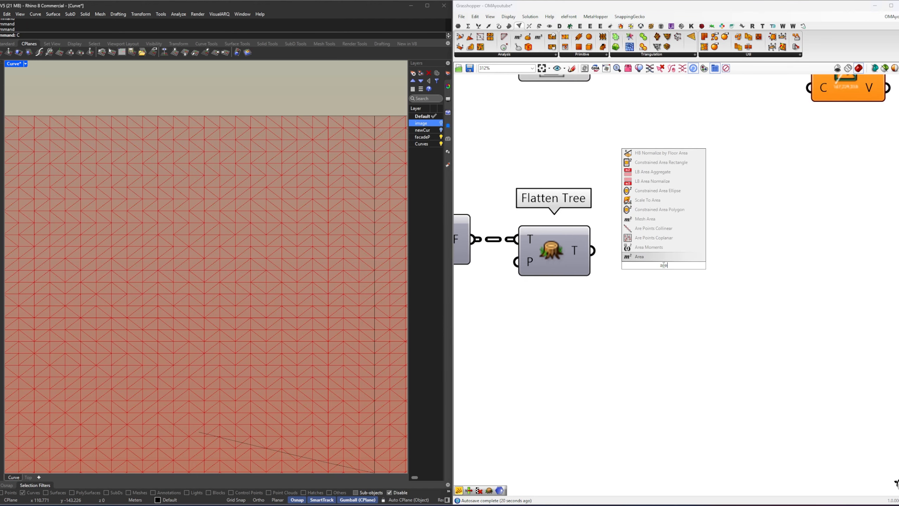
key("Return")
left_click_drag(593, 250, 622, 258)
scroll(676, 268, "down", 5)
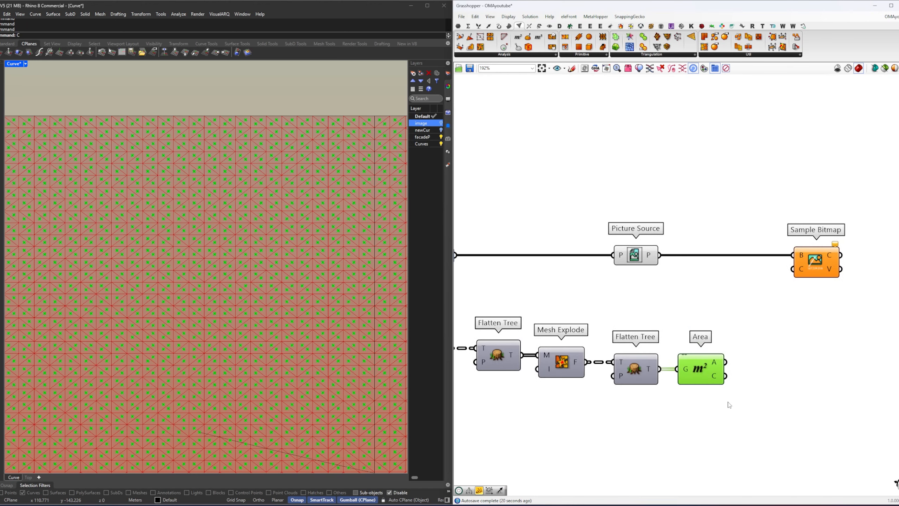
Step: Move the Area component above the Picture Source row, keeping it wired to the Flatten Tree
left_click_drag(727, 403, 625, 352)
left_click(667, 379)
left_click_drag(671, 371, 671, 240)
right_click_drag(680, 254, 644, 257)
left_click(644, 257)
Step: Add a Deconstruct component and connect the C output of Area to its P input
double_click(689, 251)
type("decon")
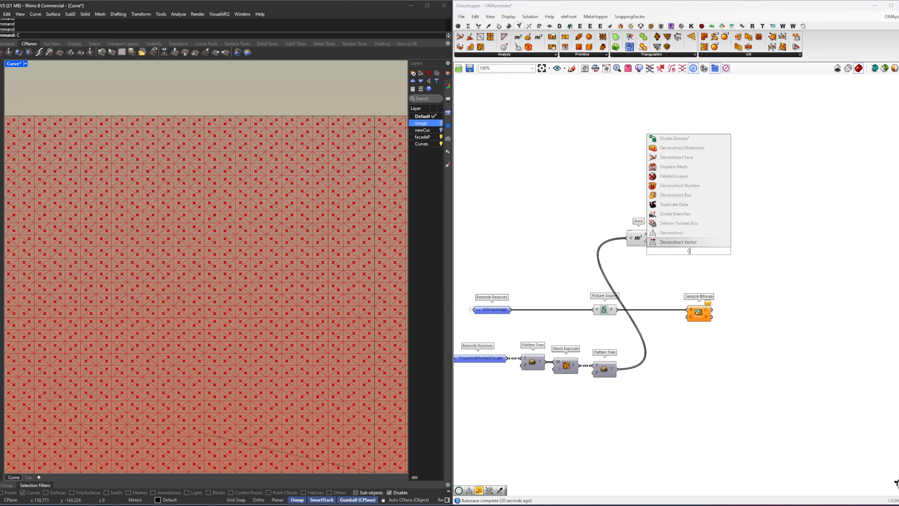
key("Return")
left_click_drag(651, 241, 674, 244)
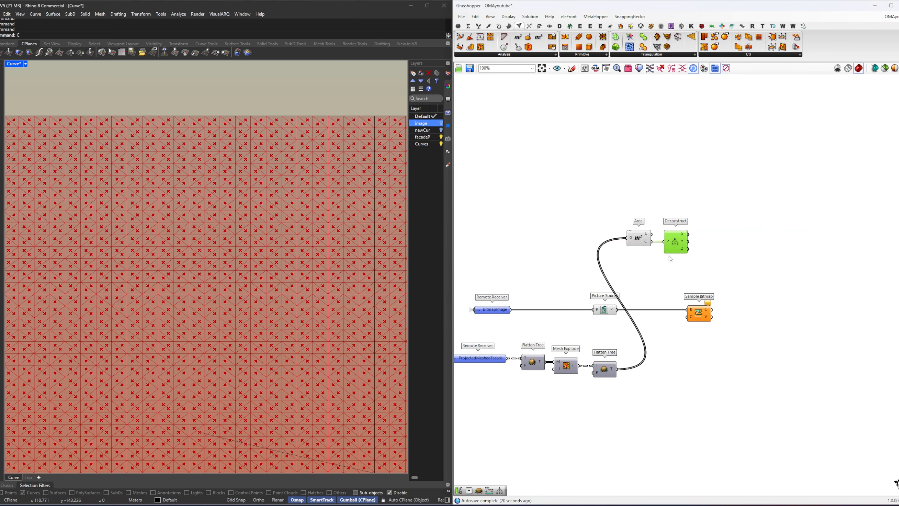
left_click(673, 284)
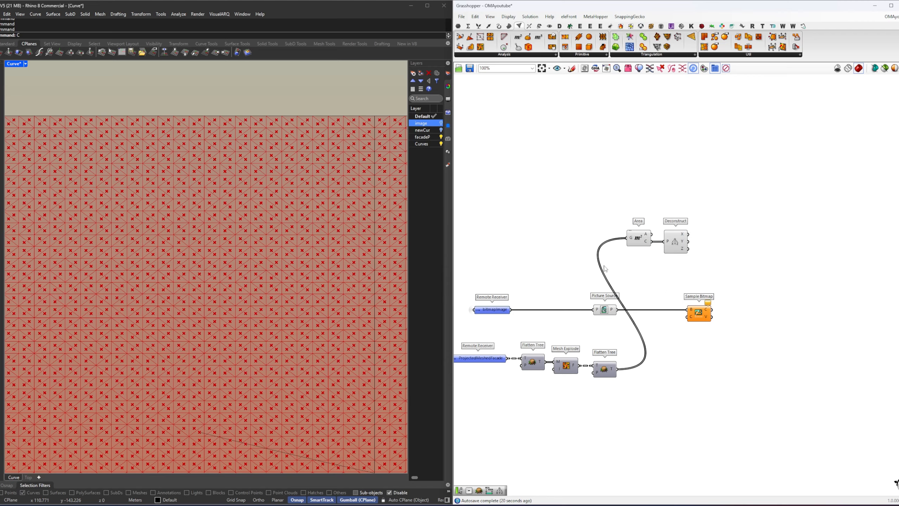
Step: Examine the face centroid points along the flat facade strip in the Rhino viewport
right_click_drag(618, 287, 549, 291)
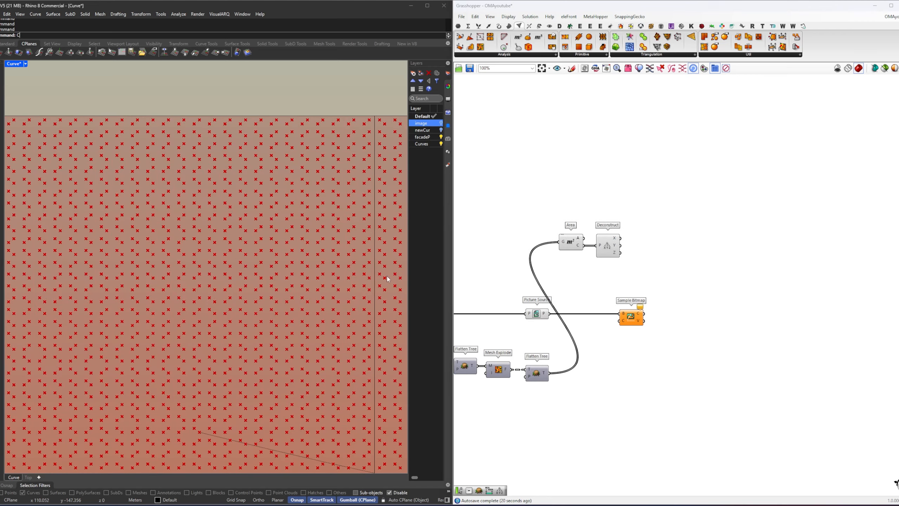
scroll(236, 262, "down", 2)
scroll(237, 262, "down", 12)
mouse_move(244, 263)
right_mouse_down()
mouse_move(209, 258)
mouse_move(230, 260)
right_mouse_up()
scroll(184, 257, "up", 4)
scroll(180, 246, "up", 13)
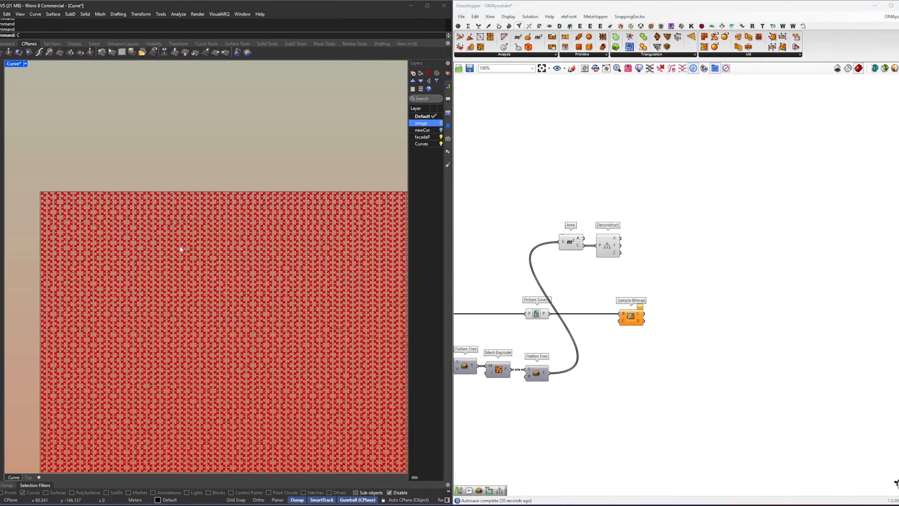
scroll(170, 266, "up", 3)
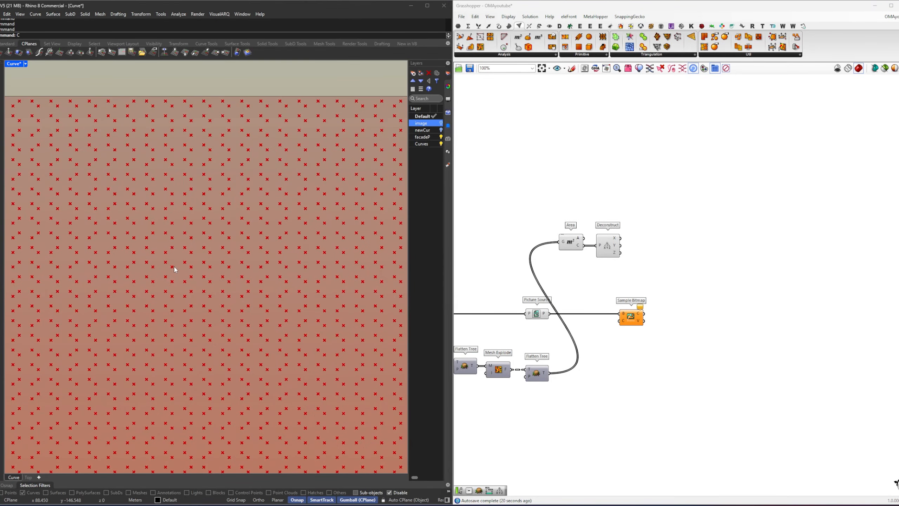
Step: Show the image layer, examine where the centroid points fall on the bitmap, and hide the layer again
left_click(441, 123)
scroll(192, 284, "up", 6)
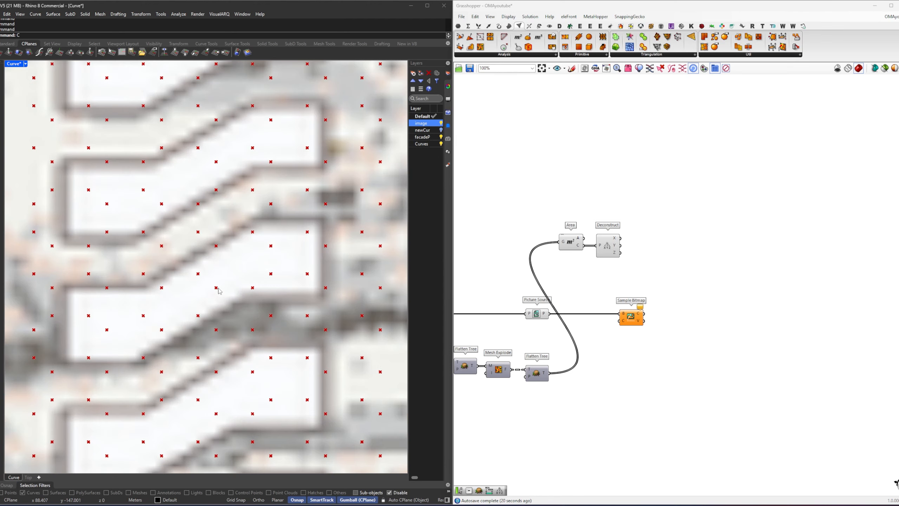
right_click_drag(381, 267, 107, 265)
scroll(277, 265, "down", 2)
scroll(106, 265, "down", 6)
right_click_drag(208, 390, 222, 289)
scroll(222, 290, "up", 6)
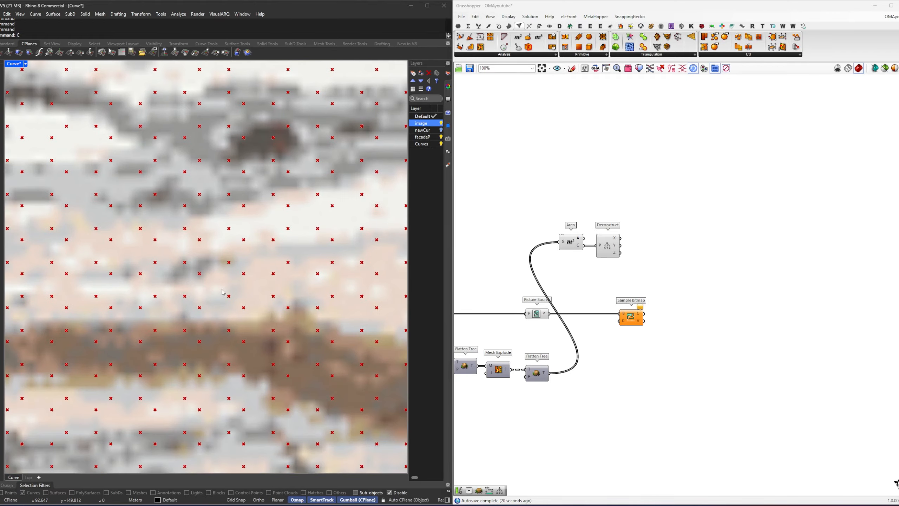
scroll(231, 344, "down", 6)
scroll(223, 307, "up", 4)
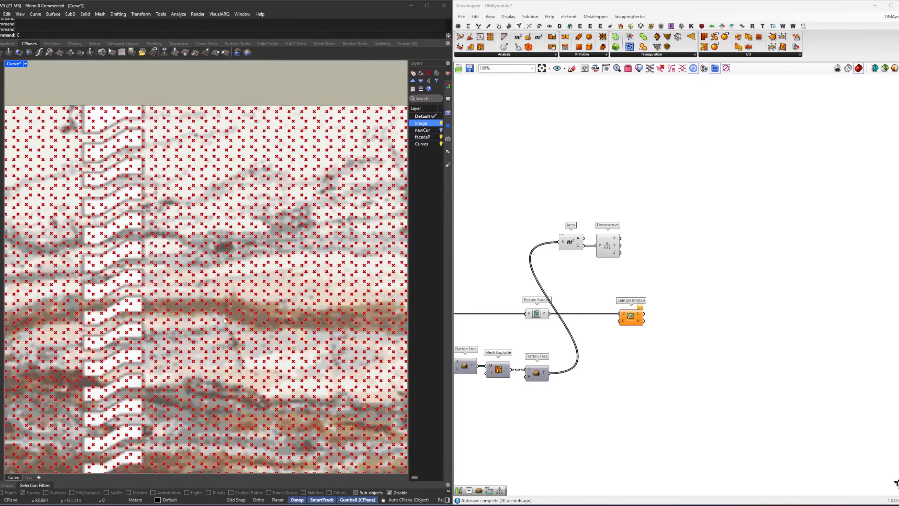
left_click(441, 124)
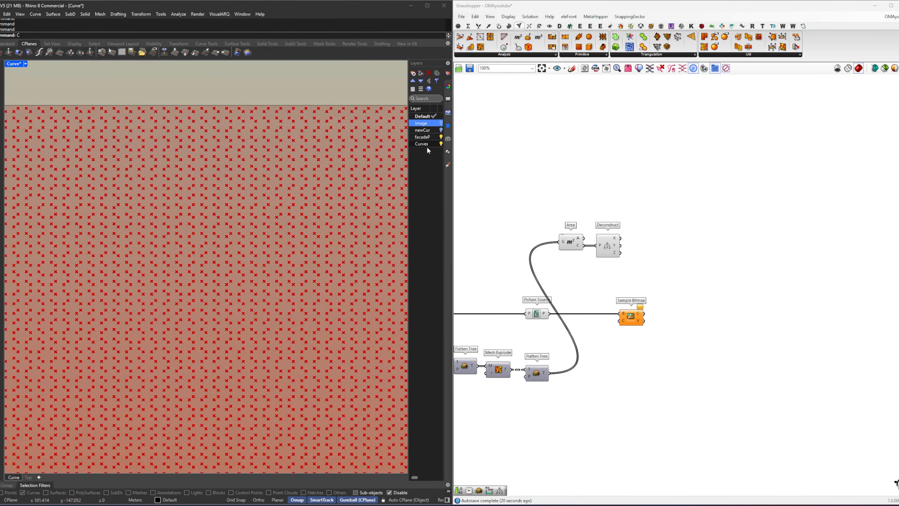
Step: Add a Remap Numbers component beside the Deconstruct component
left_click_drag(640, 261, 570, 228)
right_click_drag(665, 248, 617, 244)
left_click(617, 244)
double_click(617, 239)
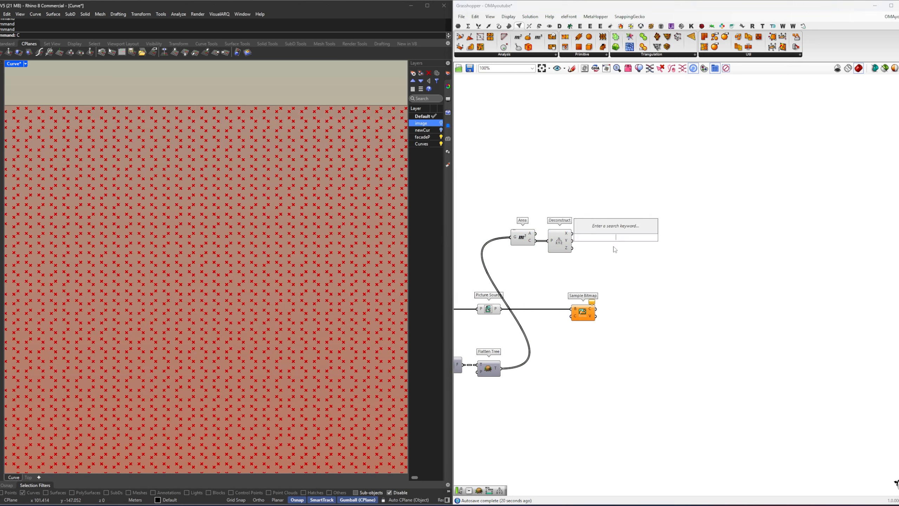
left_click(614, 248)
double_click(645, 241)
type("re")
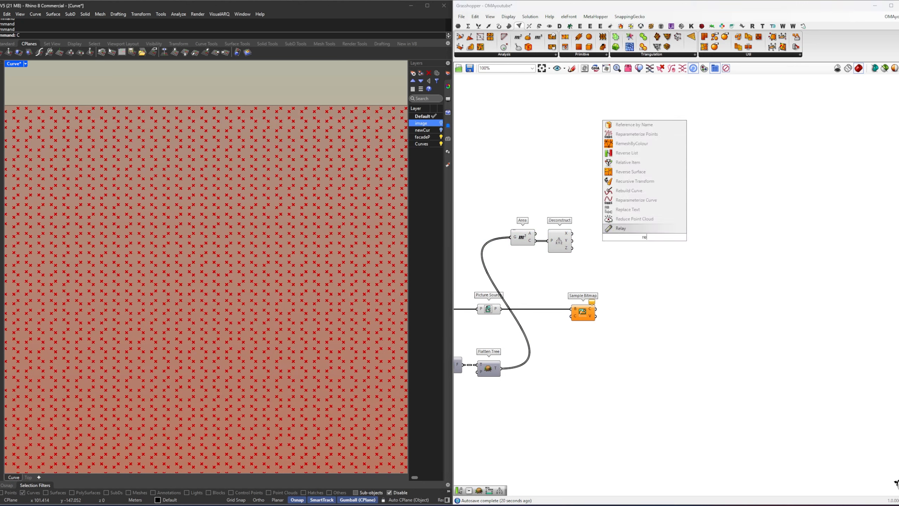
type("map")
key("Return")
scroll(605, 234, "up", 2)
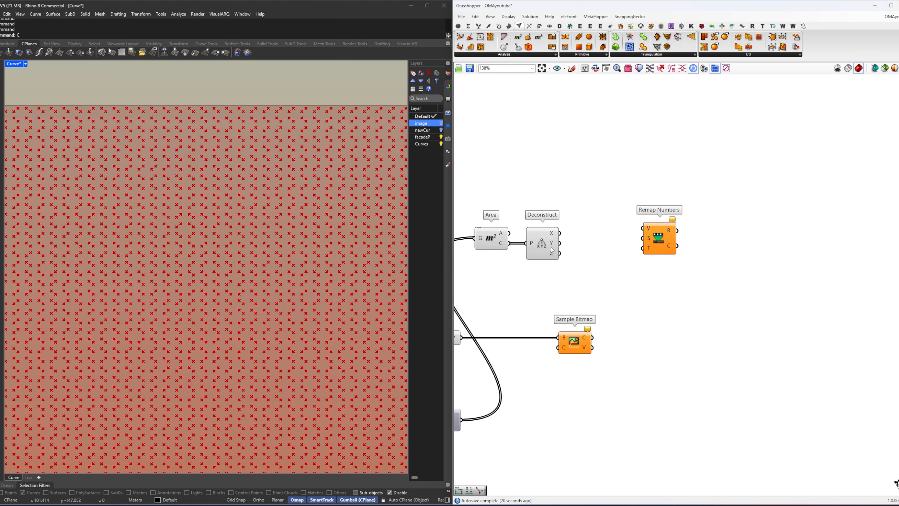
Step: Connect the Deconstruct X output to the V input of Remap Numbers and place a copy of Remap Numbers below it
mouse_move(556, 234)
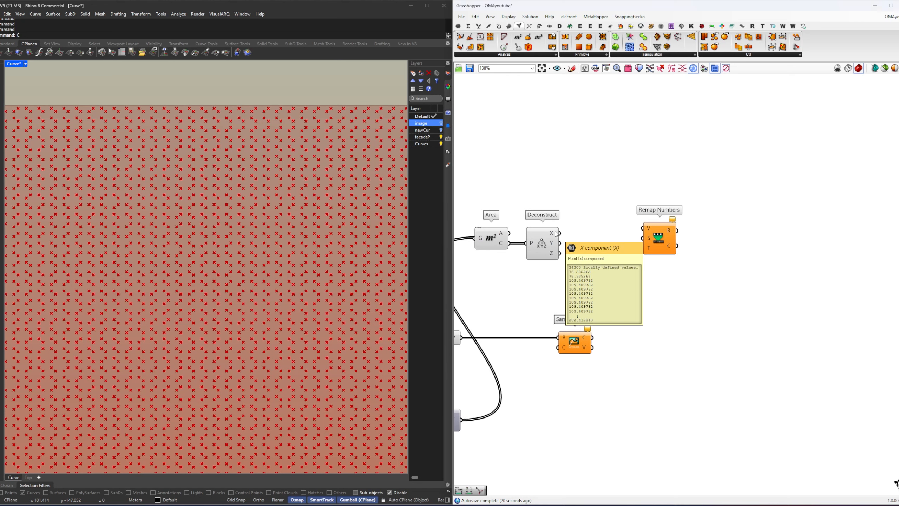
left_click_drag(559, 234, 633, 277)
left_click(570, 267)
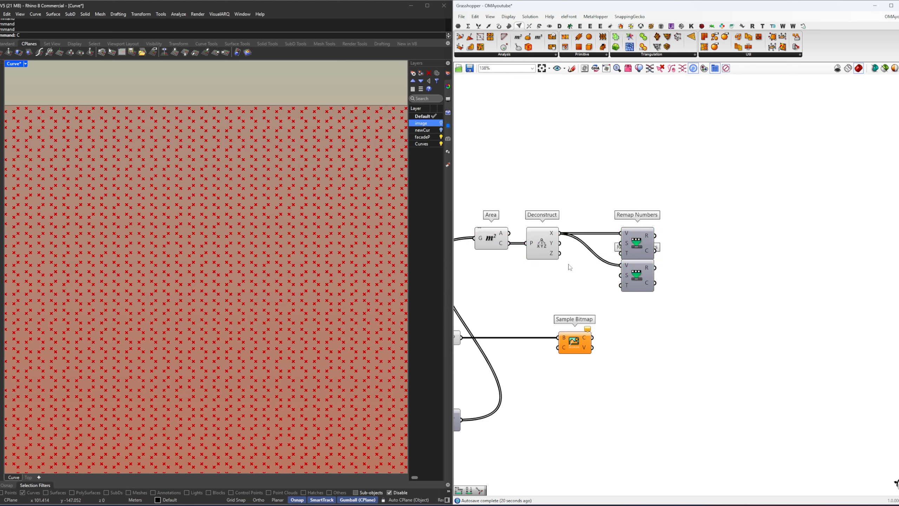
Step: Add two Bounds components for the Deconstruct X and Y outputs and connect them to the S inputs of the two Remap Numbers
double_click(587, 269)
type("bounds")
left_click(587, 261)
mouse_move(574, 268)
left_mouse_down()
mouse_move(577, 243)
mouse_move(583, 277)
left_mouse_up()
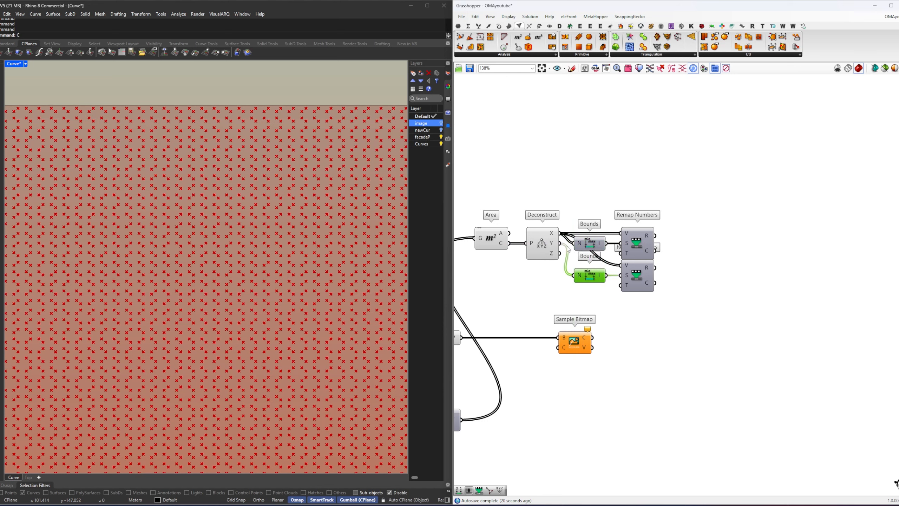
left_click_drag(560, 250, 628, 265)
right_click_drag(678, 259, 623, 262)
Step: Add a Construct Point component and connect the two Remap Numbers R outputs to its X and Y inputs
double_click(666, 258)
type("ccon")
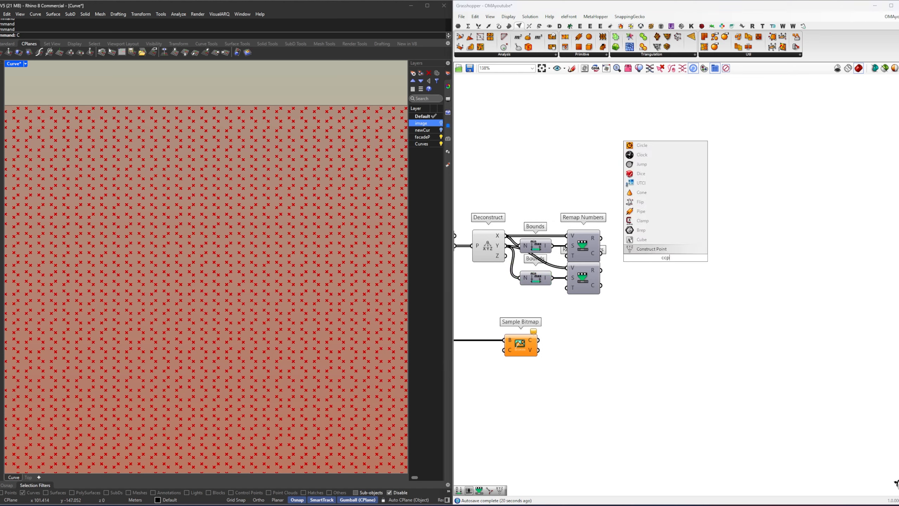
key("Return")
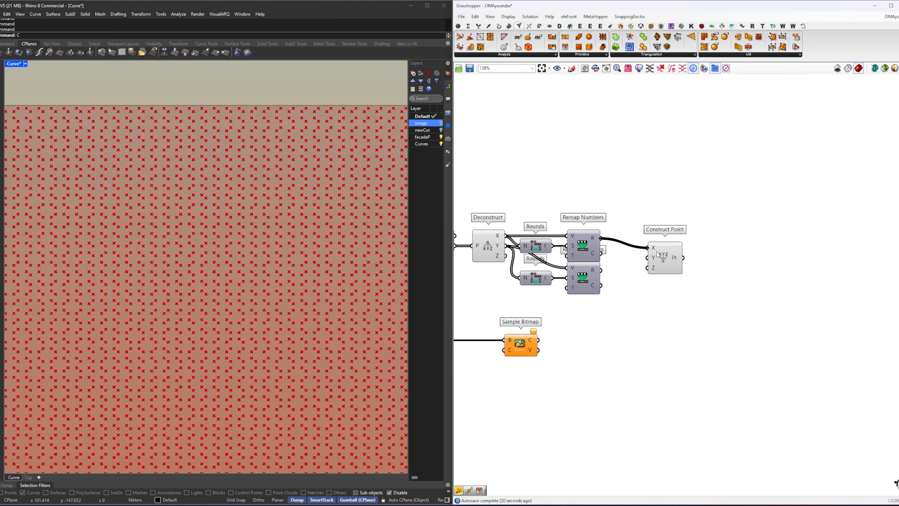
left_click_drag(657, 253, 655, 246)
left_click_drag(602, 271, 650, 251)
scroll(625, 313, "down", 2)
right_click_drag(624, 316, 644, 284)
Step: Add a Mesh Colours component beside the Sample Bitmap component
double_click(660, 303)
type("colour")
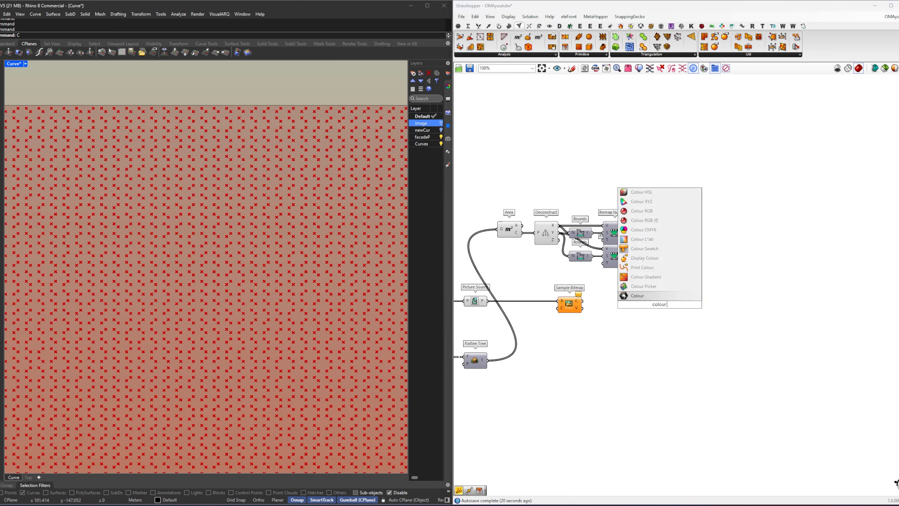
type(" mesg")
key("BackSpace")
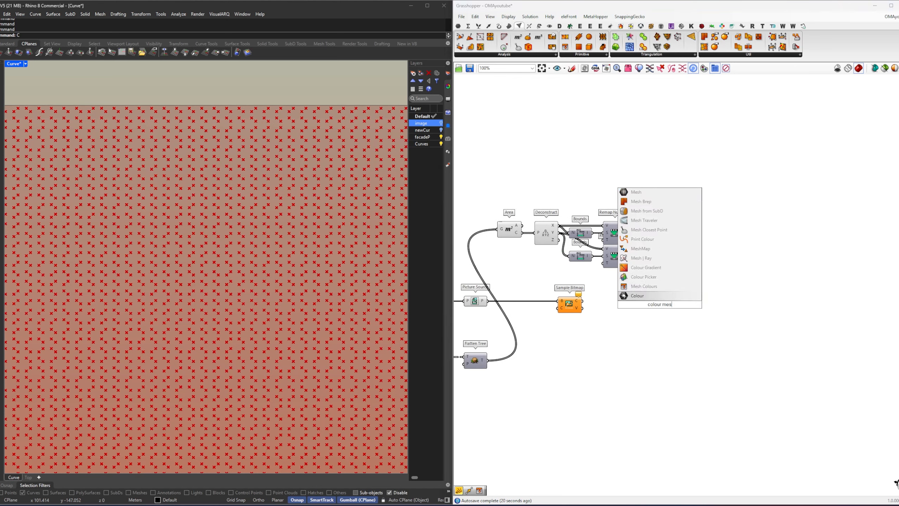
type("h")
key("Return")
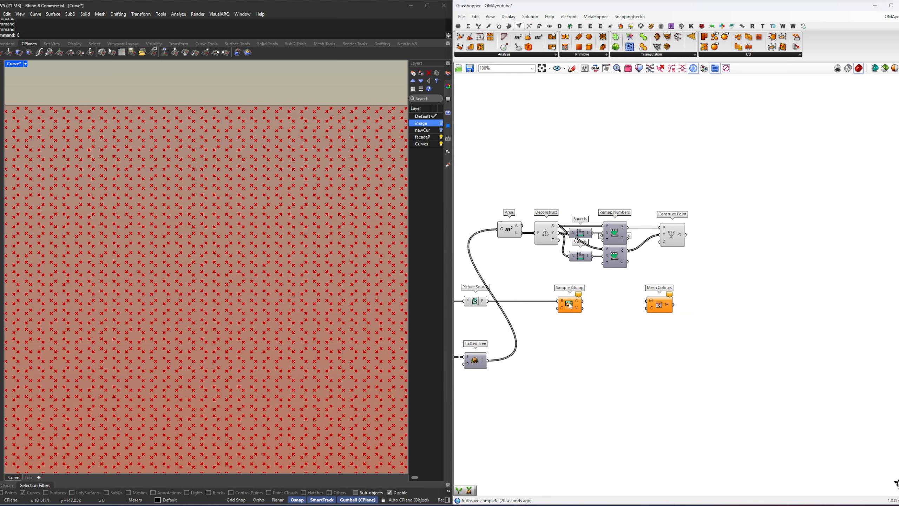
Step: Place Sample Bitmap before Mesh Colours and connect the Construct Point output to the C input of Sample Bitmap
right_click_drag(571, 304, 633, 300)
left_click_drag(632, 300, 665, 299)
left_click(650, 318)
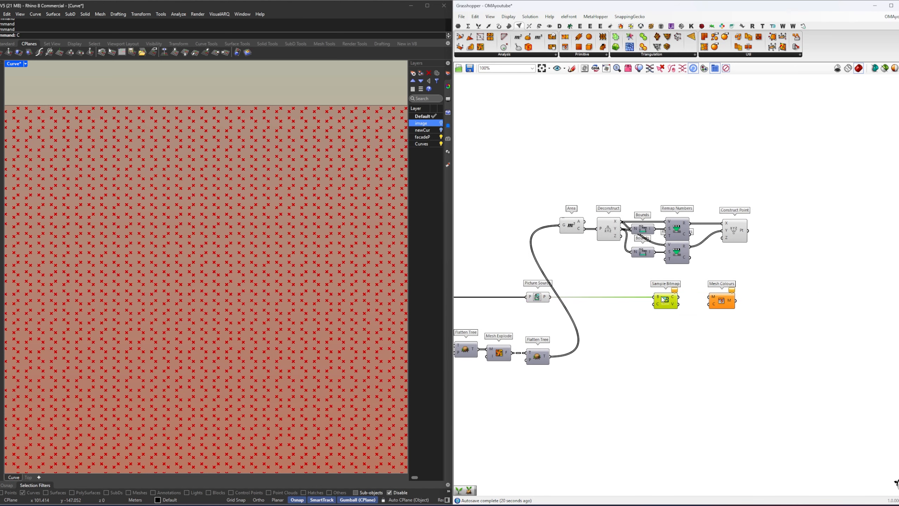
right_click_drag(658, 306, 582, 318)
left_click_drag(570, 320, 689, 320)
left_click_drag(669, 296, 660, 279)
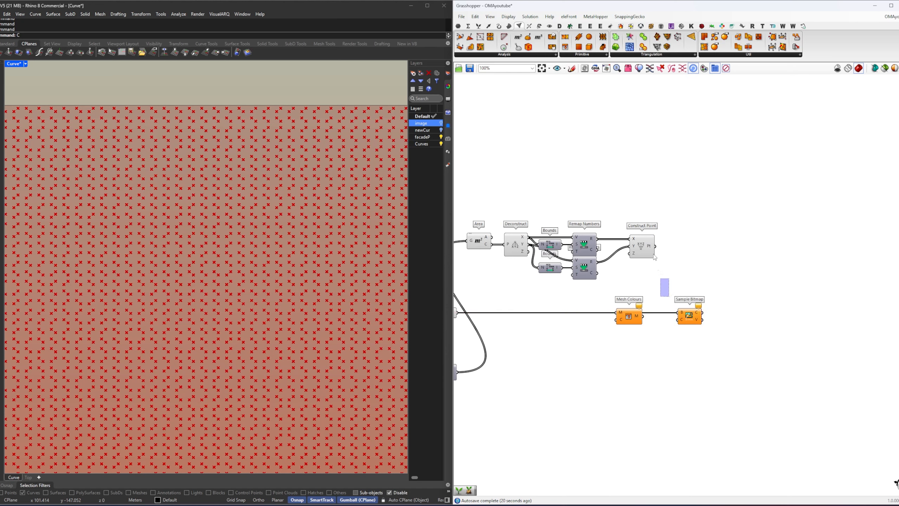
left_click_drag(656, 247, 643, 316)
left_click(680, 324)
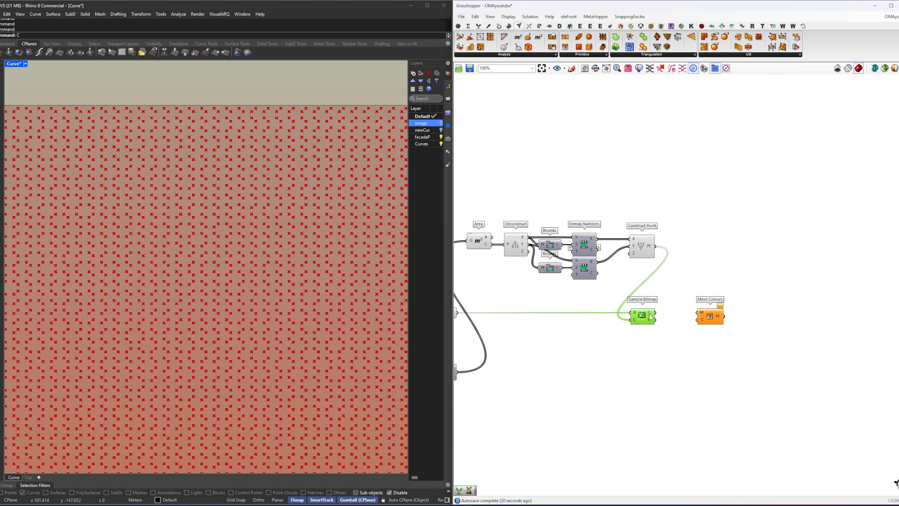
Step: Add a Graft Tree component after the Sample Bitmap colour output and connect it to the C input of Mesh Colours
mouse_move(650, 318)
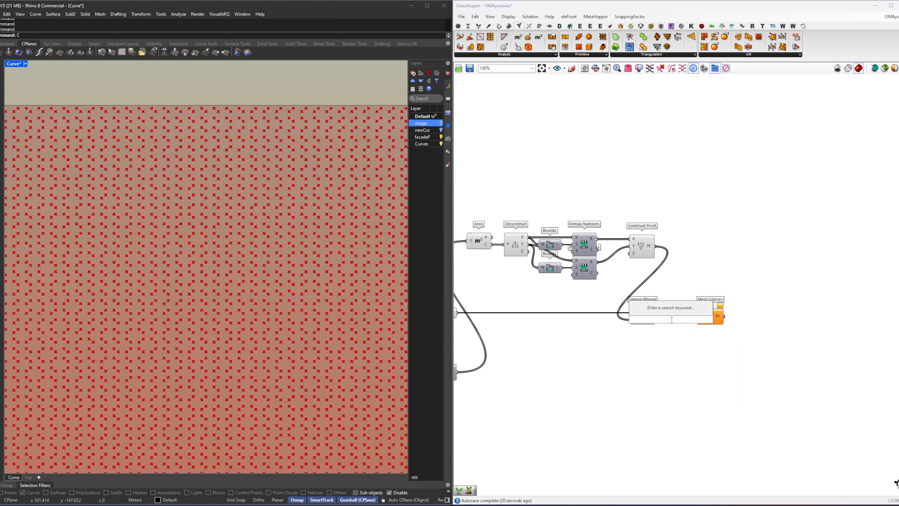
type("graft")
key("Return")
left_click_drag(655, 313, 725, 321)
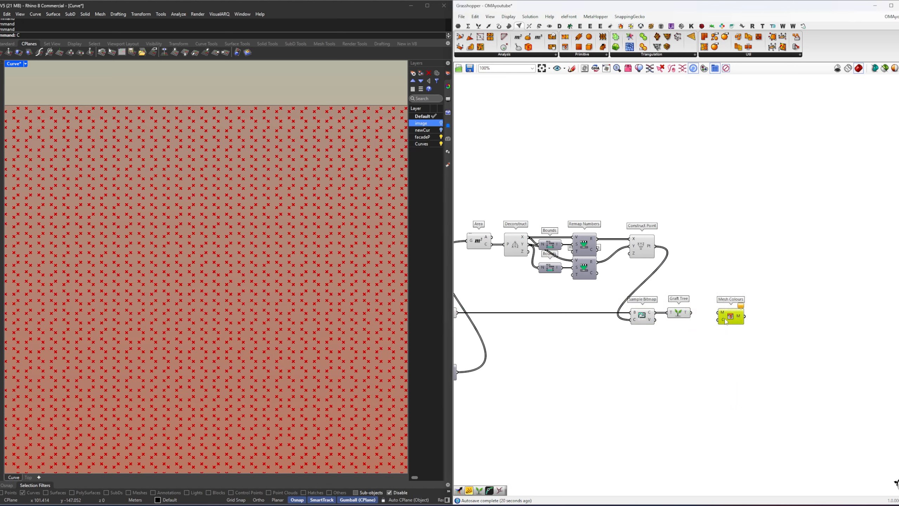
scroll(725, 321, "up", 2)
left_click_drag(669, 295, 705, 305)
left_click(651, 296)
left_click_drag(718, 306, 711, 296)
Step: Add another Graft Tree component and feed it with the flattened output of the exploded mesh
scroll(648, 312, "down", 4)
right_click_drag(620, 319, 733, 304)
scroll(651, 308, "up", 1)
left_click(647, 306)
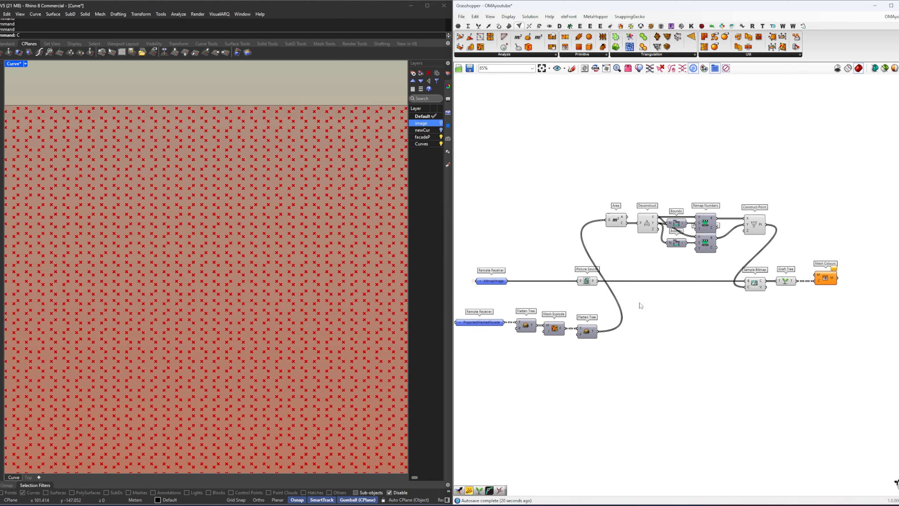
double_click(640, 304)
type("graft")
key("Return")
left_click_drag(599, 332, 649, 297)
double_click(664, 298)
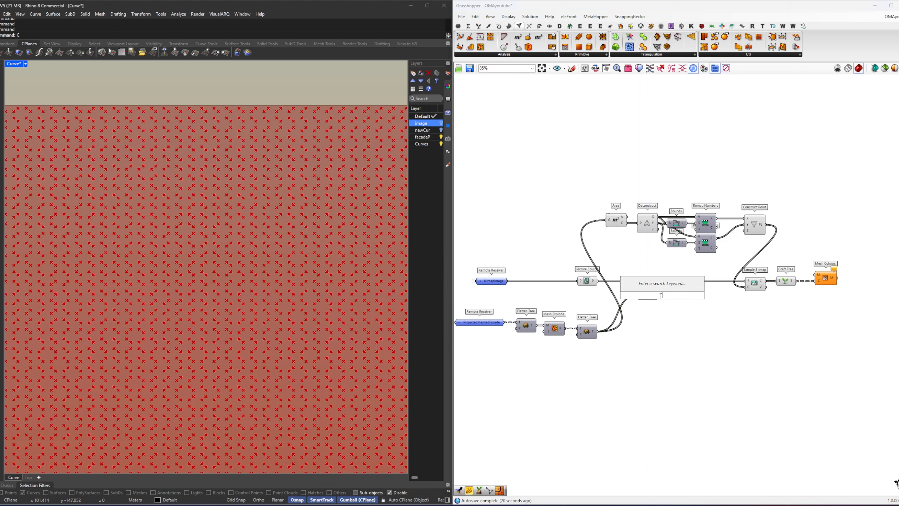
Step: Connect the grafted mesh faces to the M input of Mesh Colours, routing the wire through a relay
right_click_drag(669, 296, 609, 310)
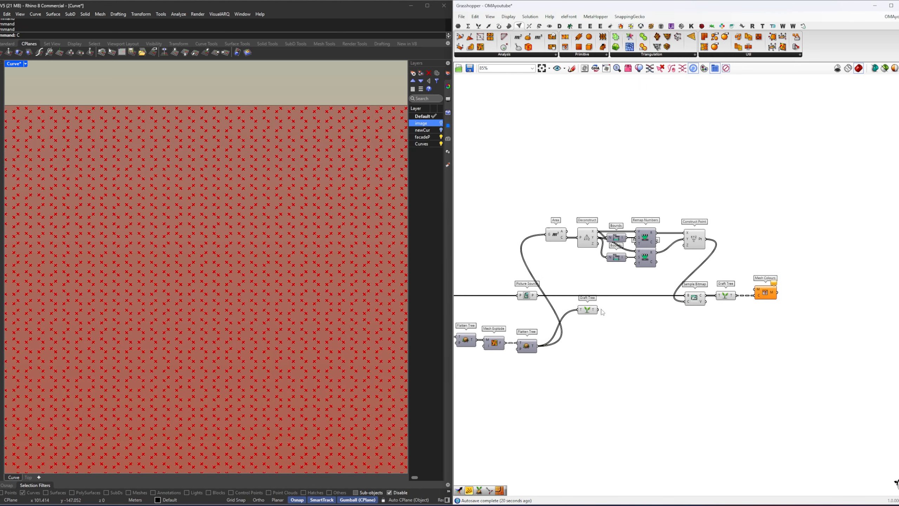
left_click_drag(598, 309, 782, 294)
right_click(742, 320)
left_click(730, 329)
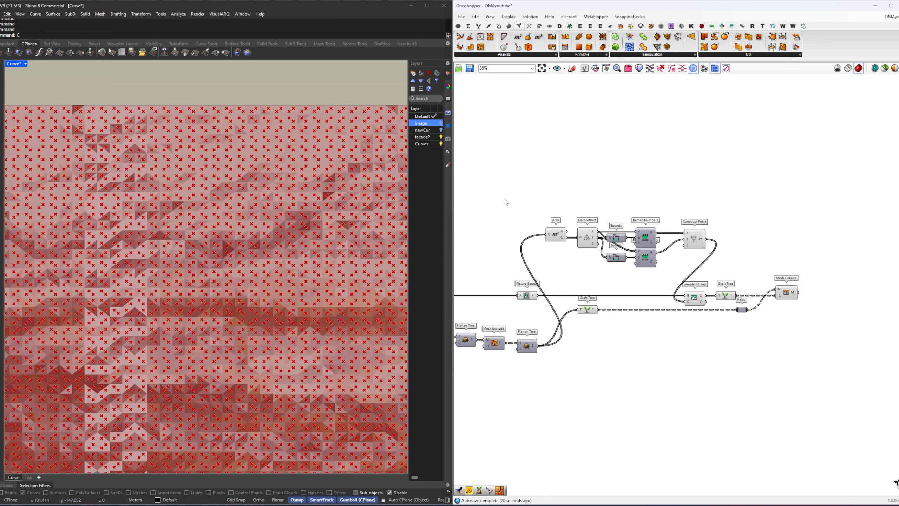
Step: Turn off the preview of the components feeding Mesh Colours
left_click_drag(506, 202, 747, 329)
right_click(525, 201)
left_click(545, 211)
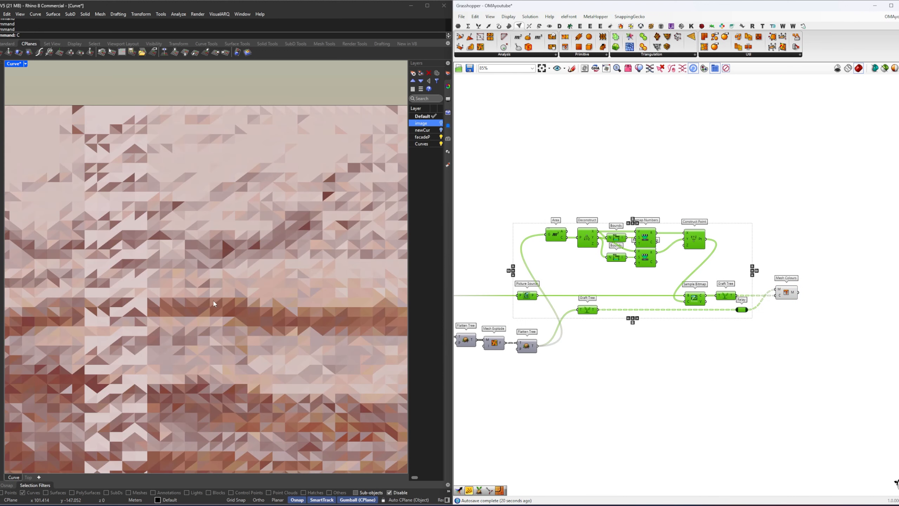
Step: Examine the coloured mesh on the flat facade strip and compare it with the image layer by switching that layer's visibility
scroll(241, 292, "down", 5)
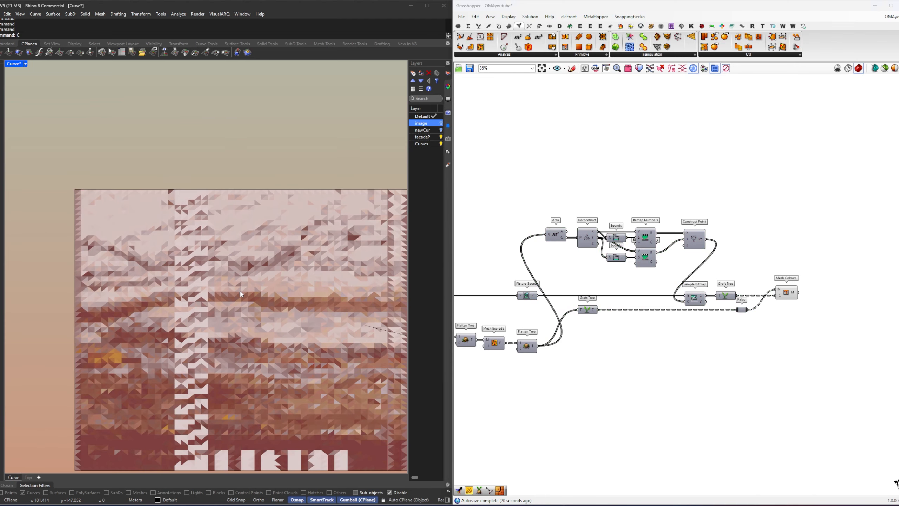
scroll(240, 291, "down", 4)
right_click_drag(273, 300, 242, 295)
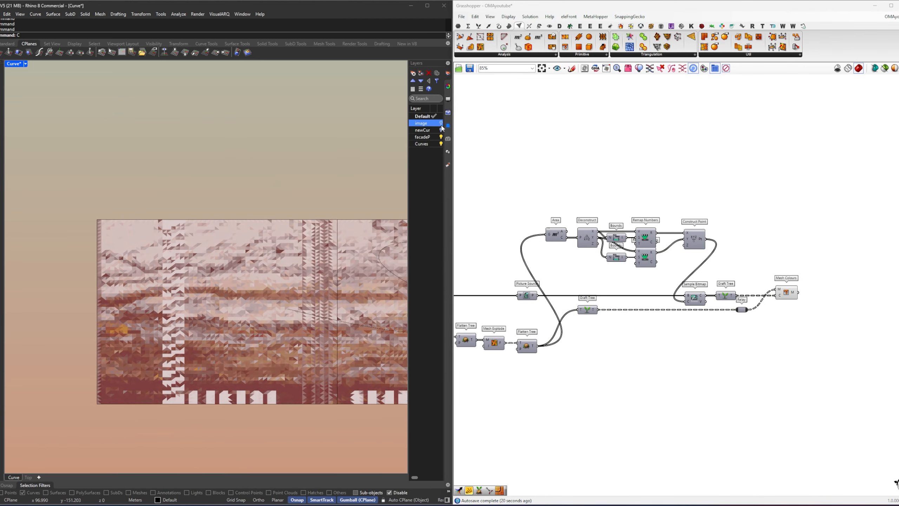
left_click(441, 126)
left_click(441, 126)
right_click_drag(243, 323, 241, 313)
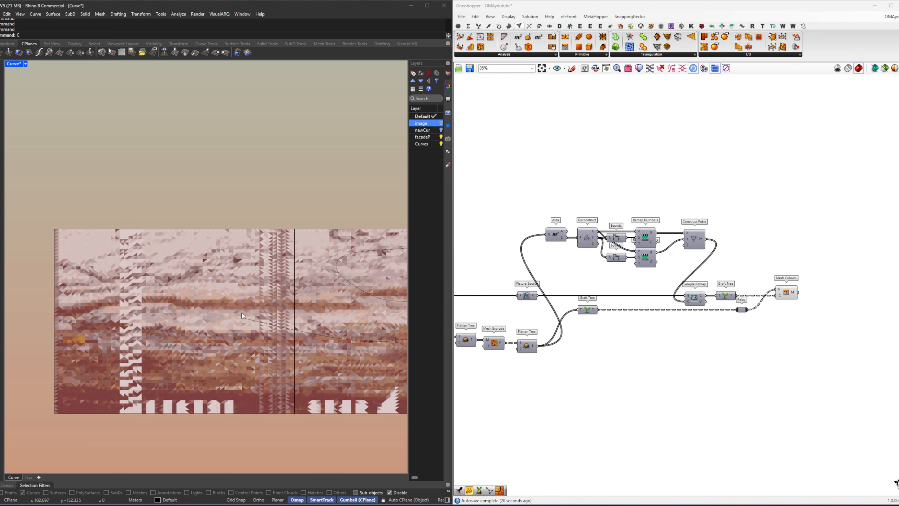
Step: Try the mesh target slider at 2000 and then at 1000
scroll(592, 301, "down", 5)
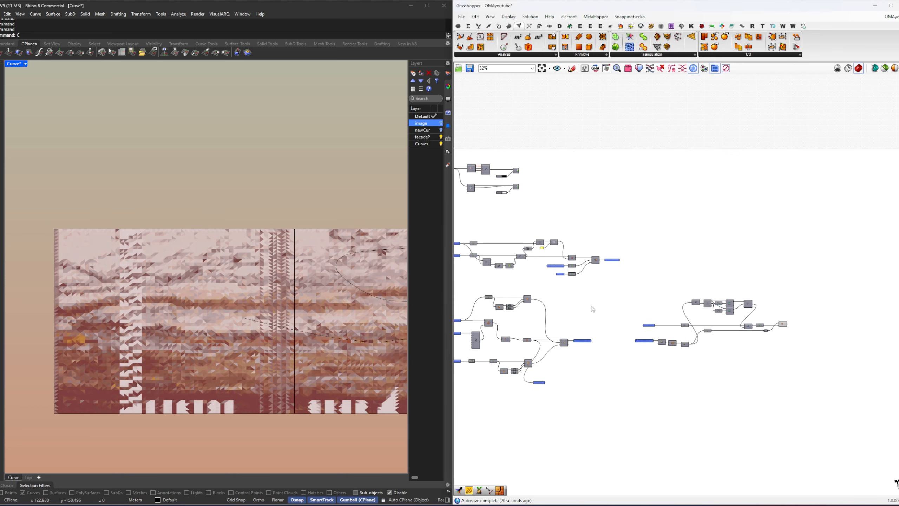
scroll(588, 276, "up", 12)
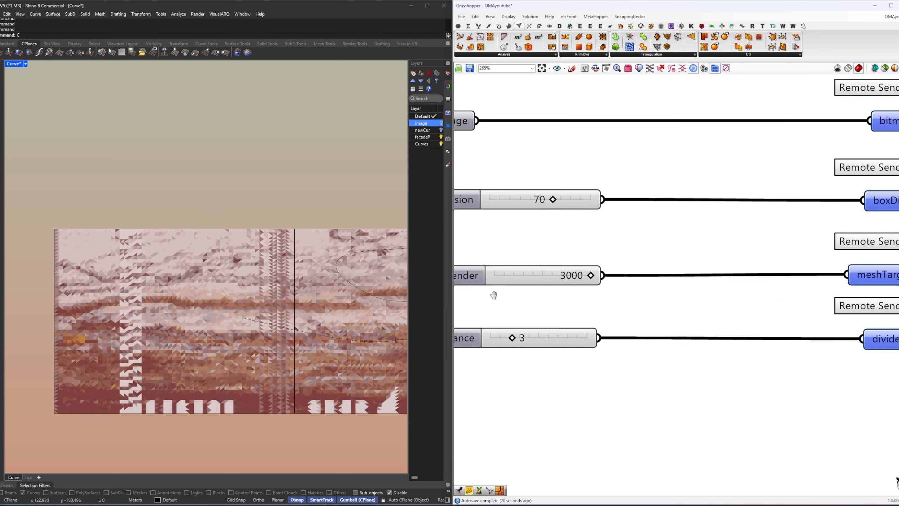
double_click(561, 278)
type("2000")
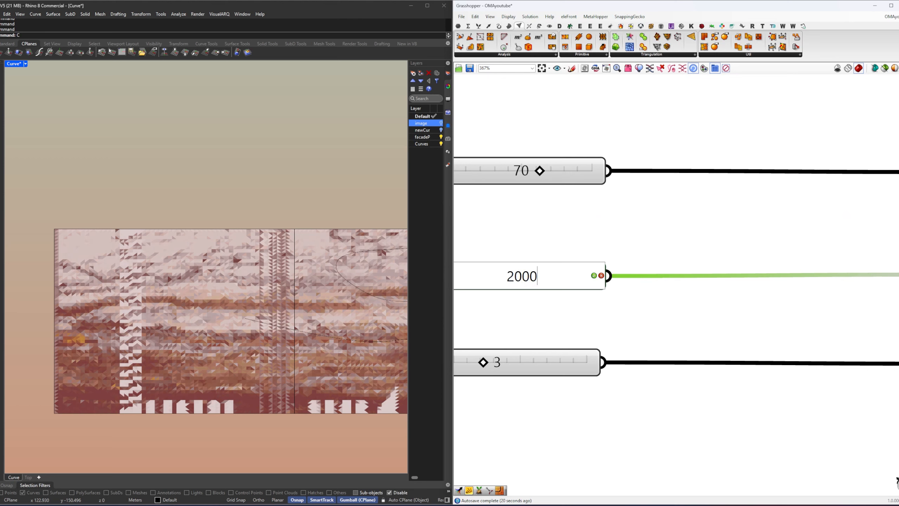
key("Return")
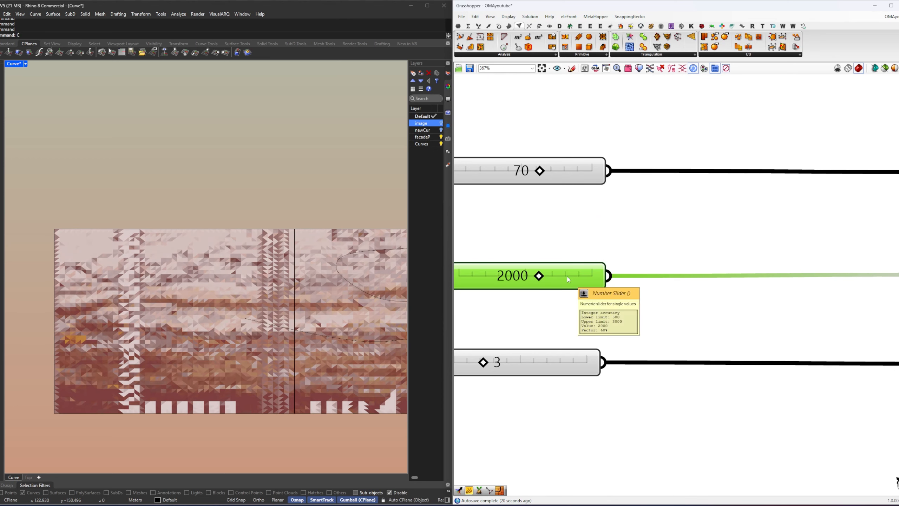
double_click(527, 278)
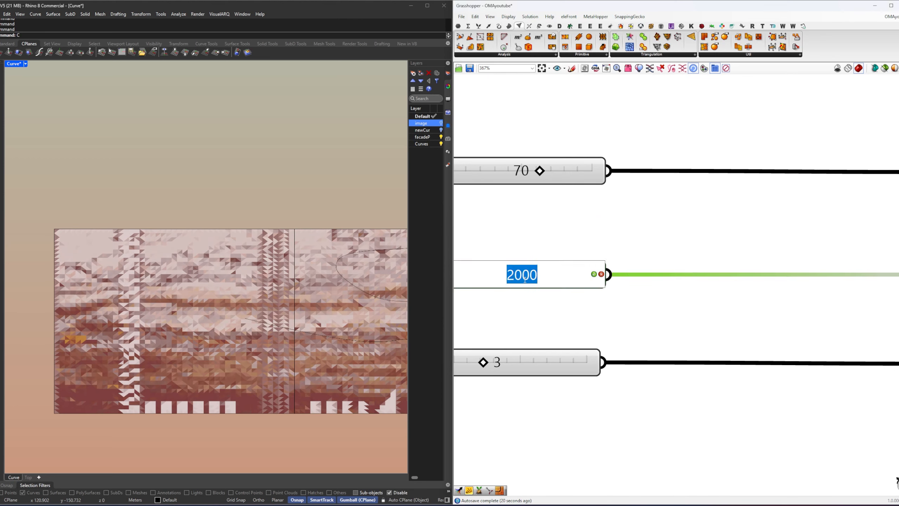
type("1000")
key("Return")
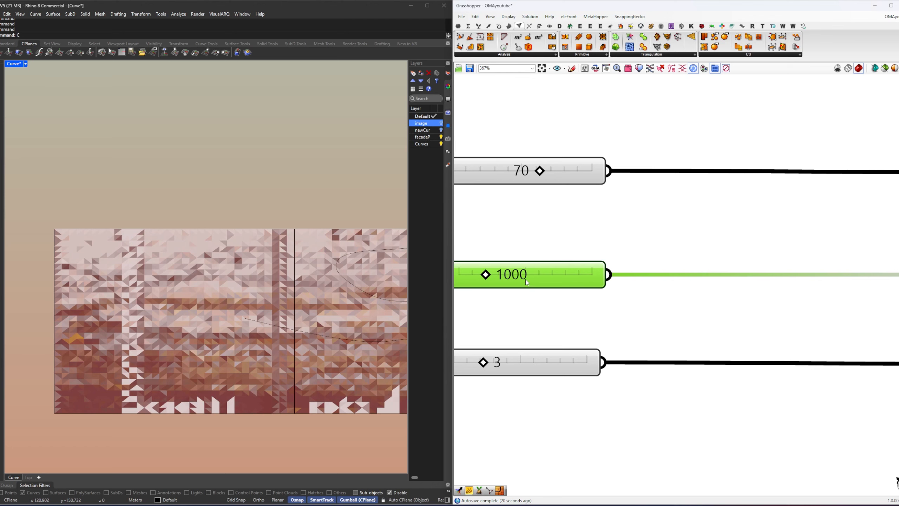
Step: Set the mesh target slider back to 3000
double_click(527, 282)
type("300")
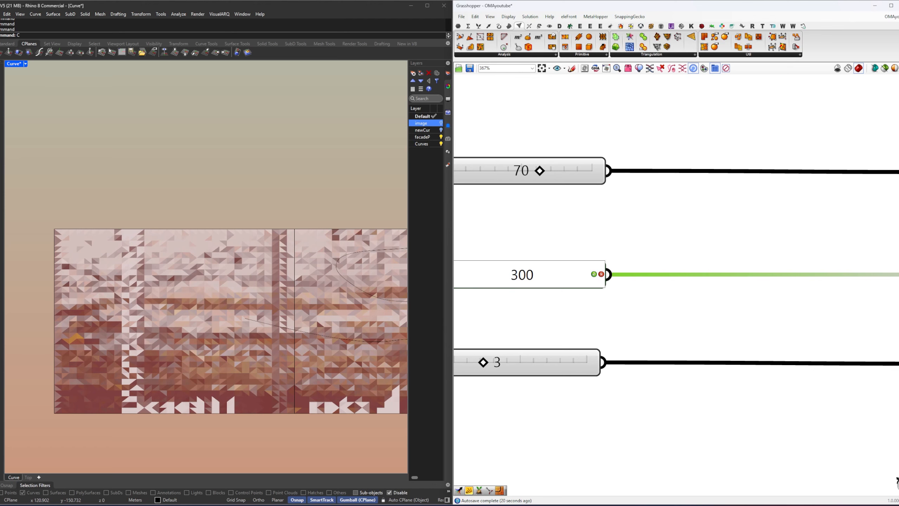
type("0")
key("Return")
right_click_drag(659, 325, 650, 322)
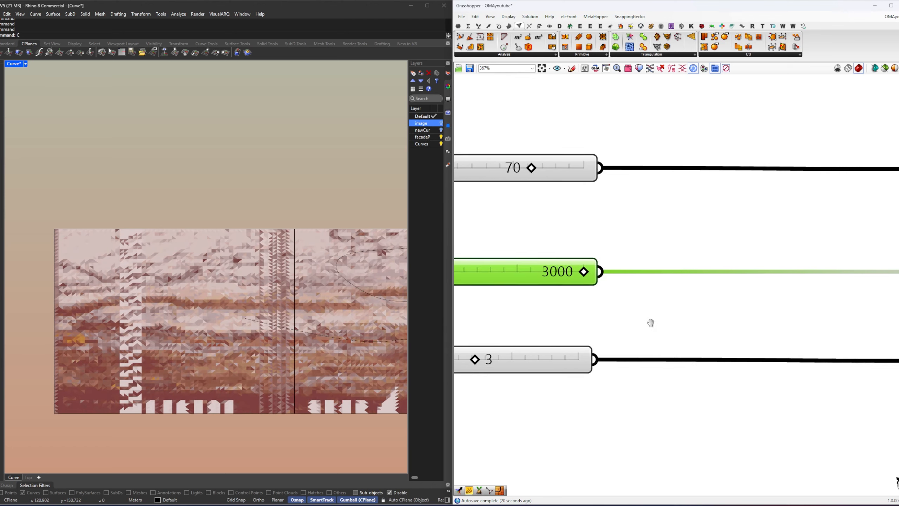
Step: Select the whole image-sampling group including Mesh Colours and turn off its preview
scroll(651, 323, "down", 10)
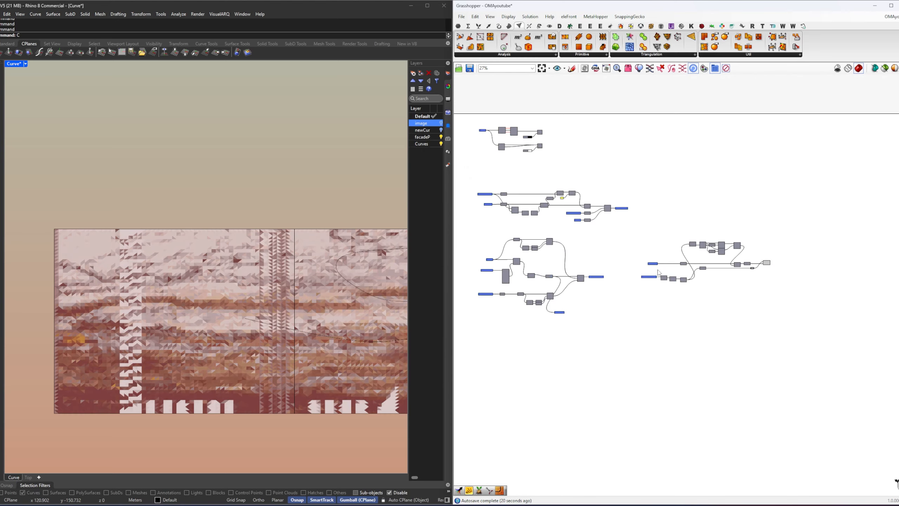
scroll(658, 272, "up", 4)
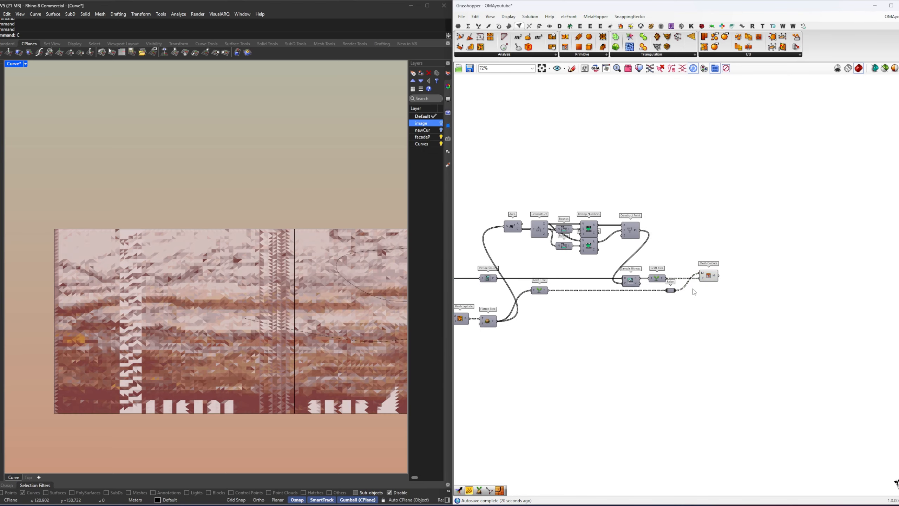
scroll(256, 315, "down", 4)
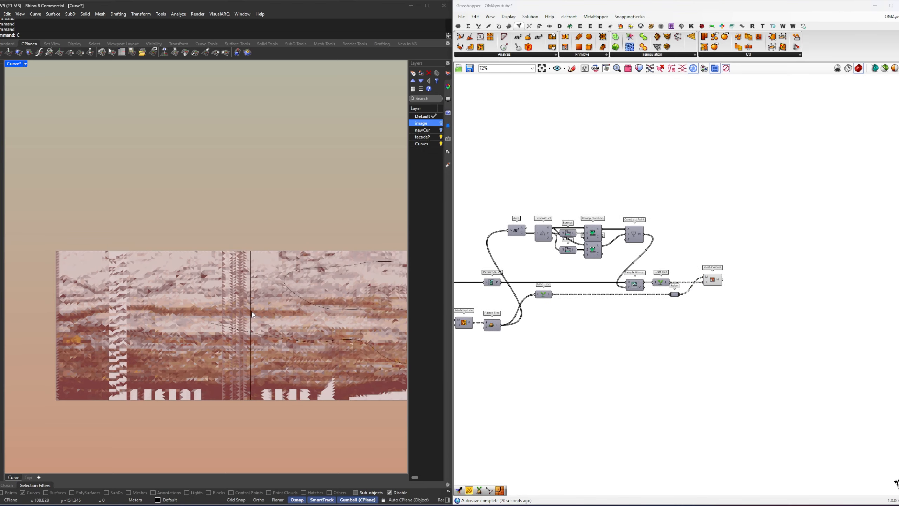
scroll(764, 309, "down", 2)
left_click_drag(832, 339, 604, 241)
right_click(637, 254)
left_click(656, 258)
left_click(655, 257)
Step: Restore the saved iso view in Rhino and show the box wireframe preview
left_click(448, 139)
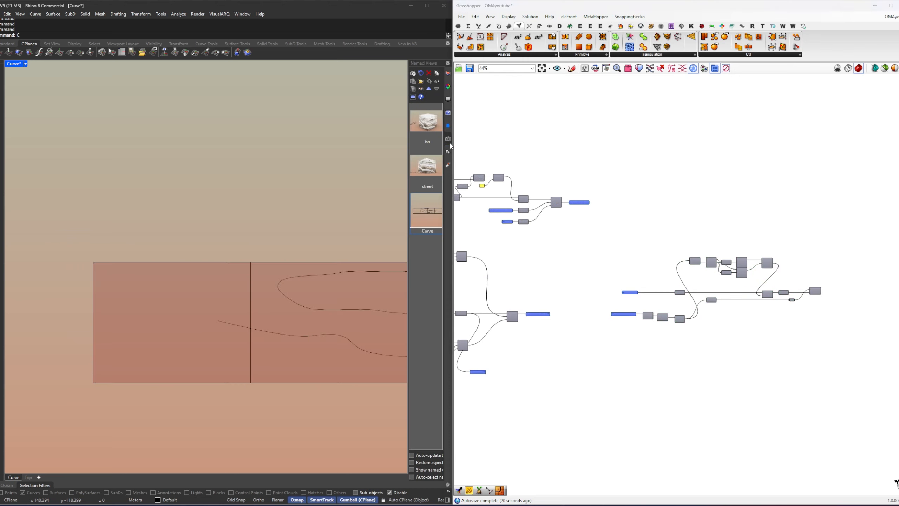
double_click(426, 121)
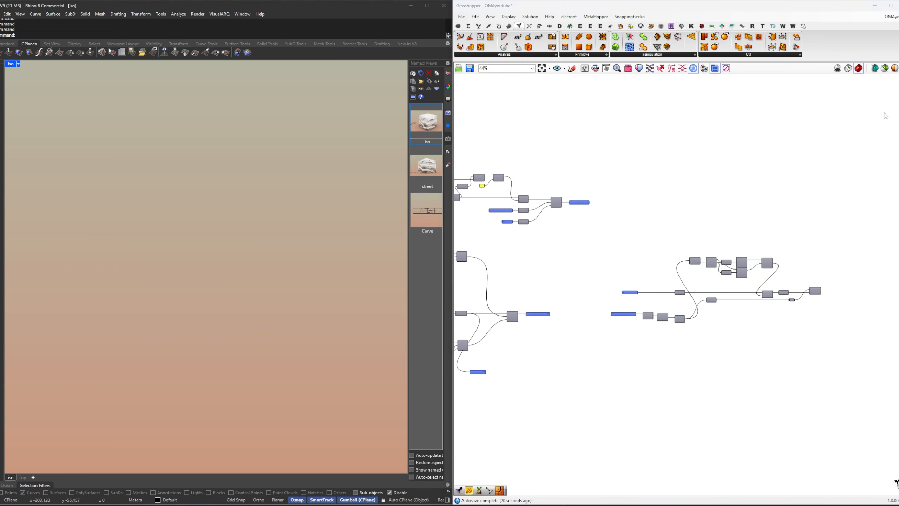
right_click_drag(544, 218, 685, 273)
right_click_drag(609, 184, 620, 204)
scroll(635, 164, "up", 1)
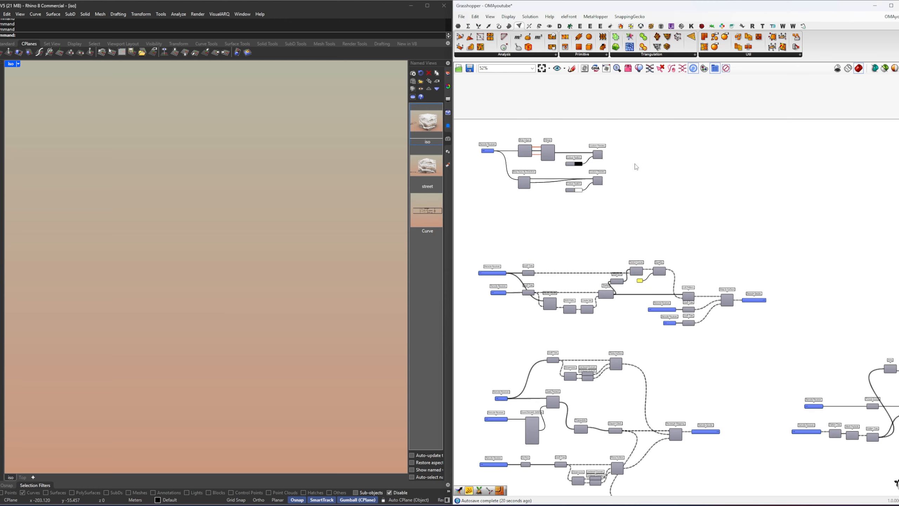
right_click(635, 164)
left_click(660, 174)
scroll(725, 275, "down", 1)
right_click_drag(871, 349, 581, 229)
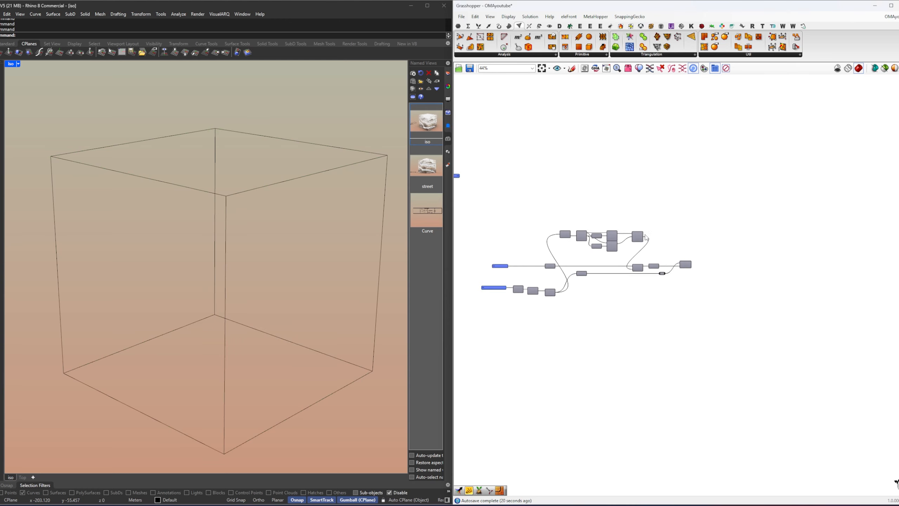
scroll(696, 272, "up", 5)
left_click(676, 258)
right_click_drag(680, 276, 656, 264)
left_click(656, 262)
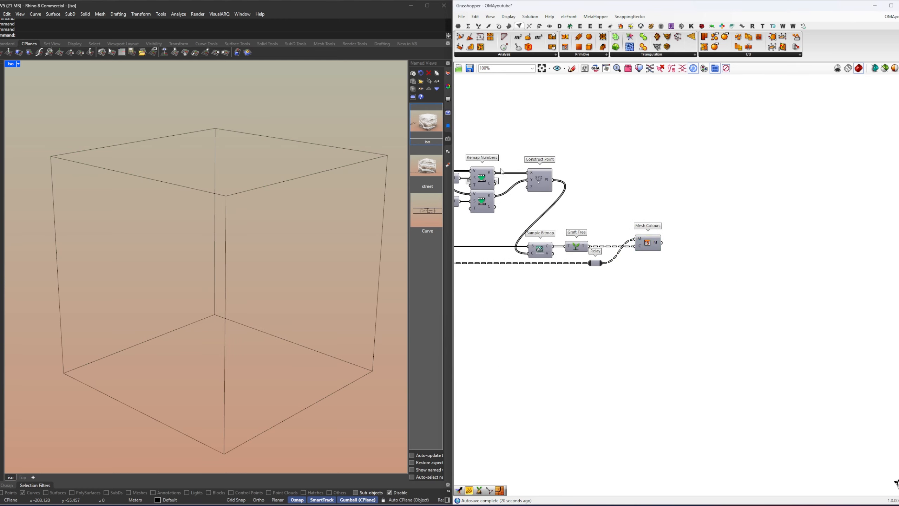
Step: Turn the preview of the Mesh Colours component back on
scroll(631, 238, "up", 2)
left_click(655, 247)
middle_click(692, 272)
left_click(698, 275)
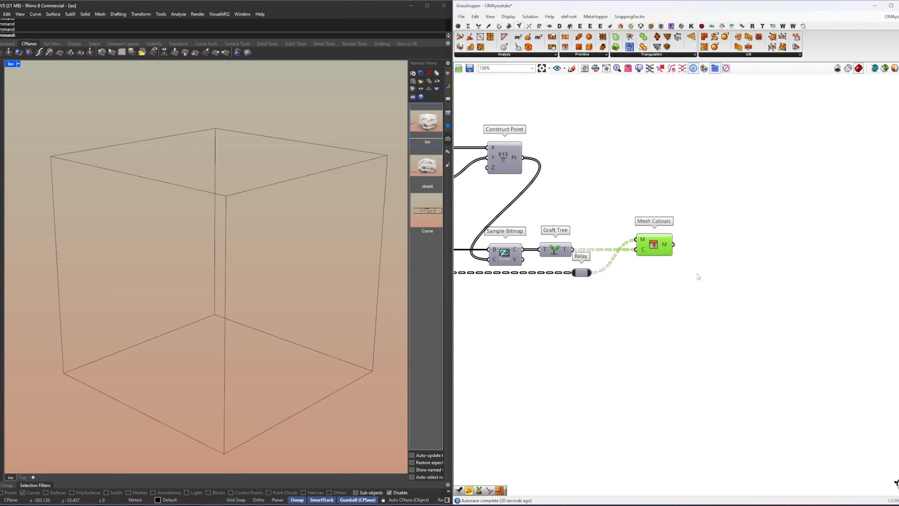
left_click(679, 283)
Step: Add a Rectangle Mapping component and feed the Mesh Colours output into its geometry input
right_click_drag(709, 281, 691, 286)
double_click(691, 286)
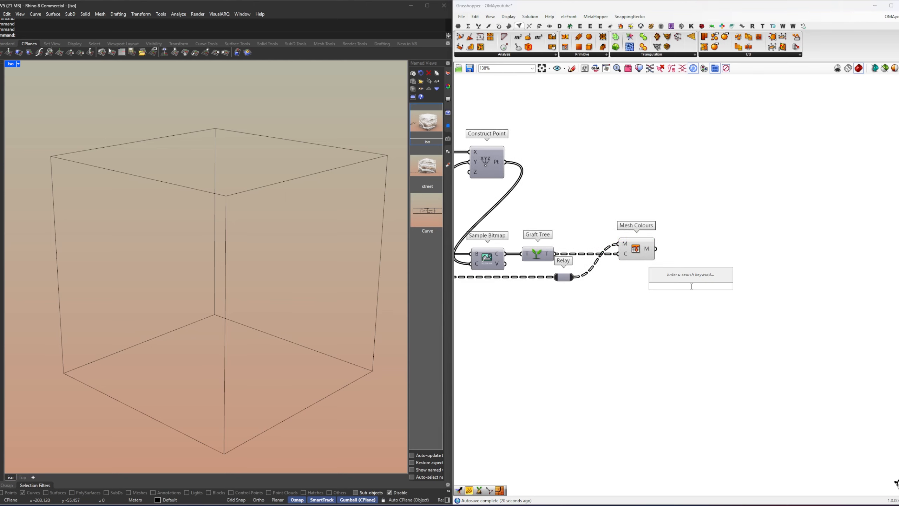
type("mappin")
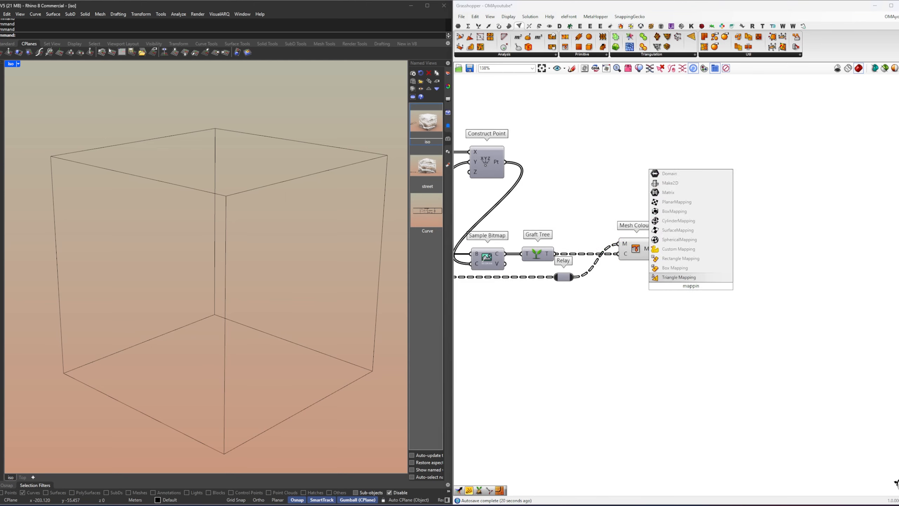
key("Up")
key("Up")
key("Return")
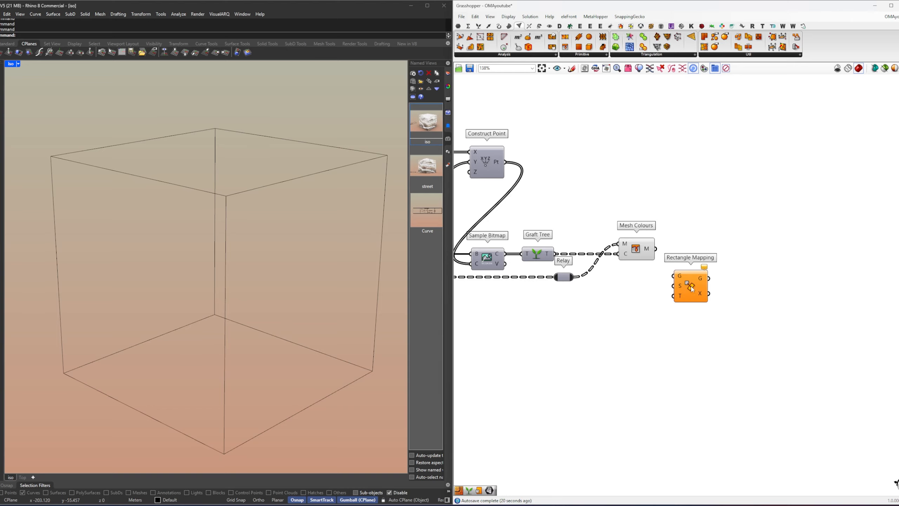
left_click(642, 256)
left_click_drag(656, 249, 728, 349)
Step: Copy the projectedFacadePanels and Facade receivers with their Graft Tree components to below the Sample Bitmap group
left_click(669, 361)
scroll(740, 321, "down", 2)
right_click_drag(669, 361, 896, 325)
scroll(740, 321, "down", 4)
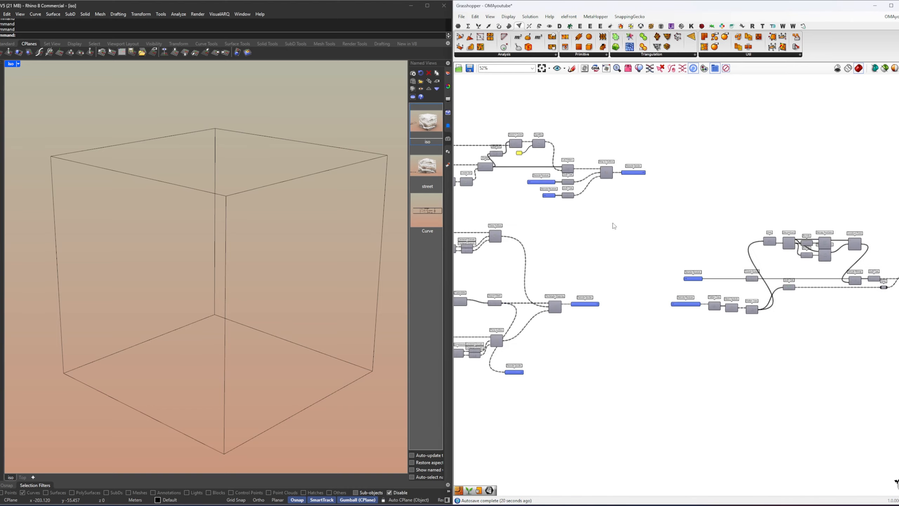
right_click_drag(567, 210, 703, 215)
scroll(729, 196, "up", 6)
left_click_drag(728, 249, 621, 194)
scroll(621, 195, "down", 5)
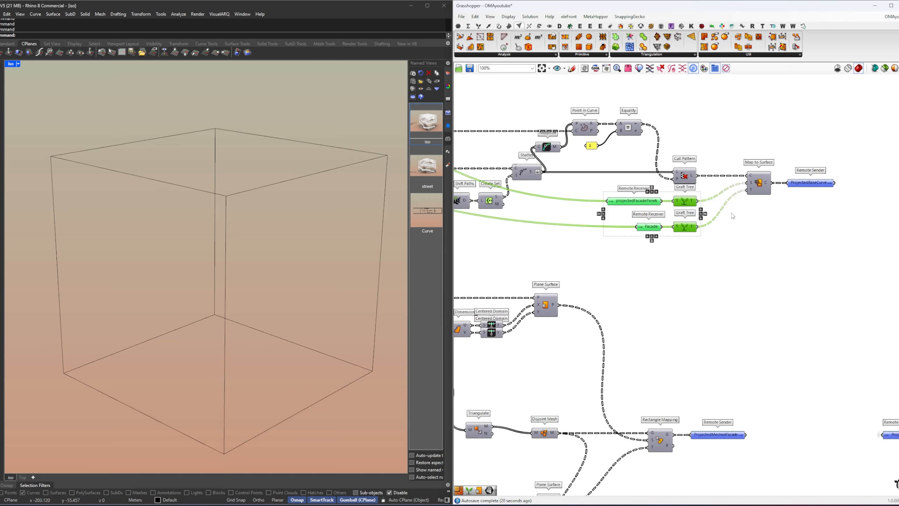
left_click_drag(843, 329, 887, 345, "alt")
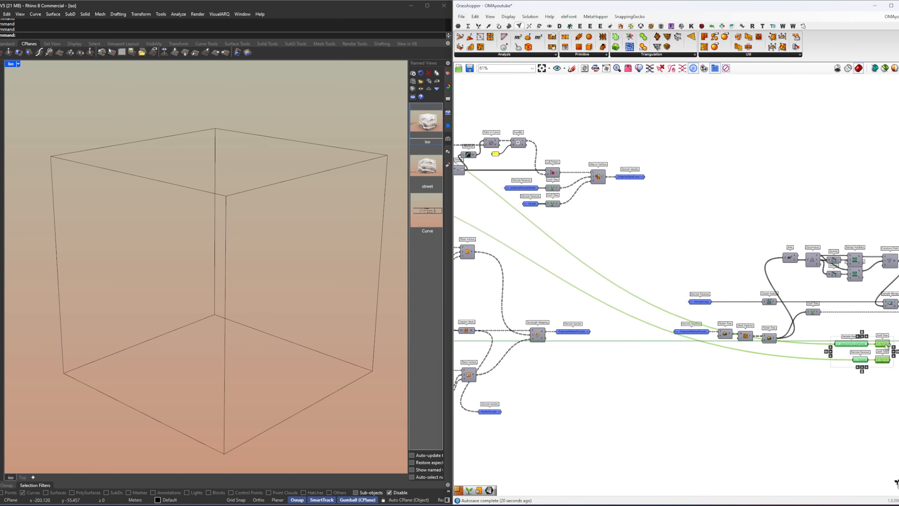
right_click_drag(887, 332, 651, 296)
scroll(651, 298, "up", 6)
left_click_drag(636, 311, 688, 336)
left_click(692, 256)
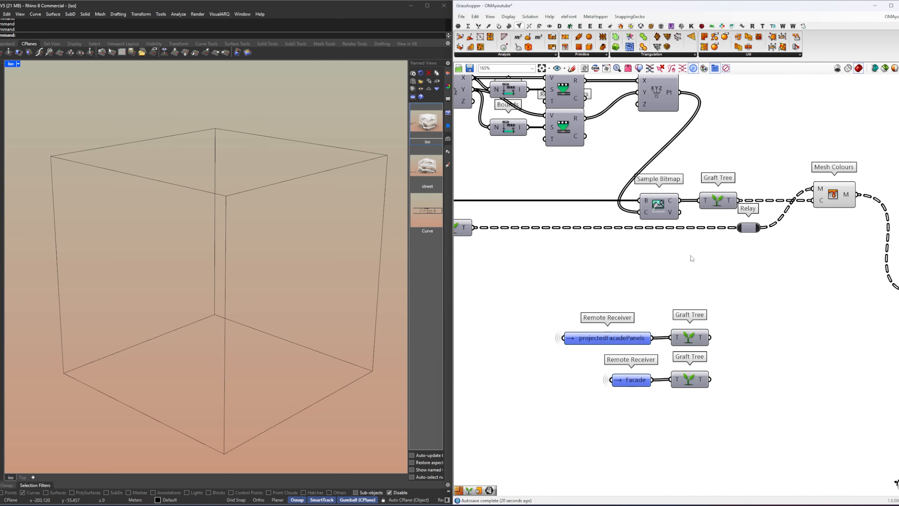
Step: Insert a Surface parameter between the copied projectedFacadePanels receiver and its Graft Tree
right_click_drag(710, 311, 690, 262)
mouse_move(618, 288)
mouse_move(619, 291)
left_mouse_down()
mouse_move(538, 291)
mouse_move(570, 267)
mouse_move(605, 288)
left_mouse_up()
double_click(580, 263)
type("s")
key("Return")
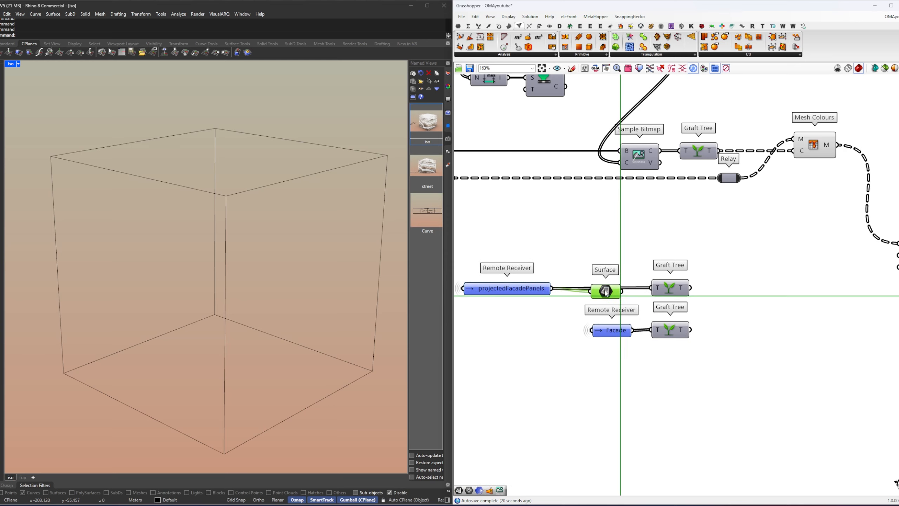
right_click_drag(740, 310, 699, 311)
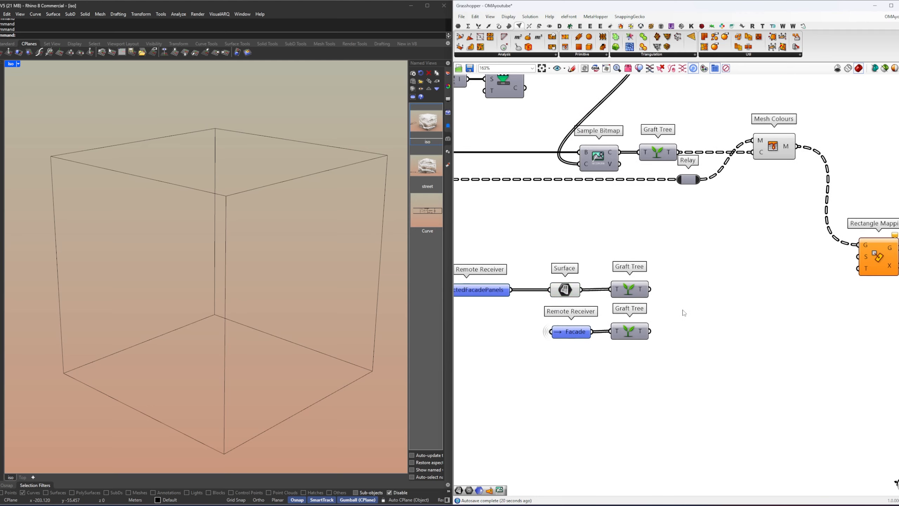
Step: Connect the grafted Facade to Rectangle Mapping's target input and the grafted panel surfaces to its source input
left_click(581, 332)
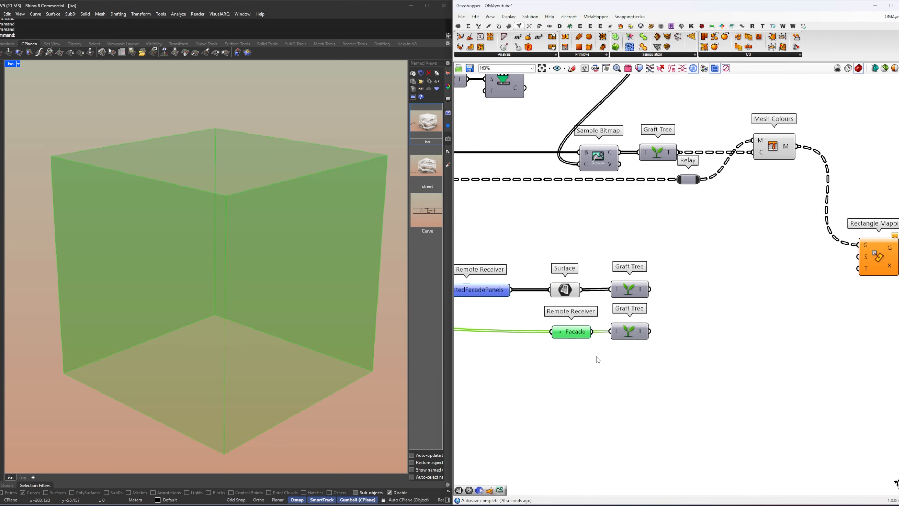
middle_click(596, 357)
left_click(611, 369)
left_click(598, 367)
right_click_drag(607, 357, 531, 382)
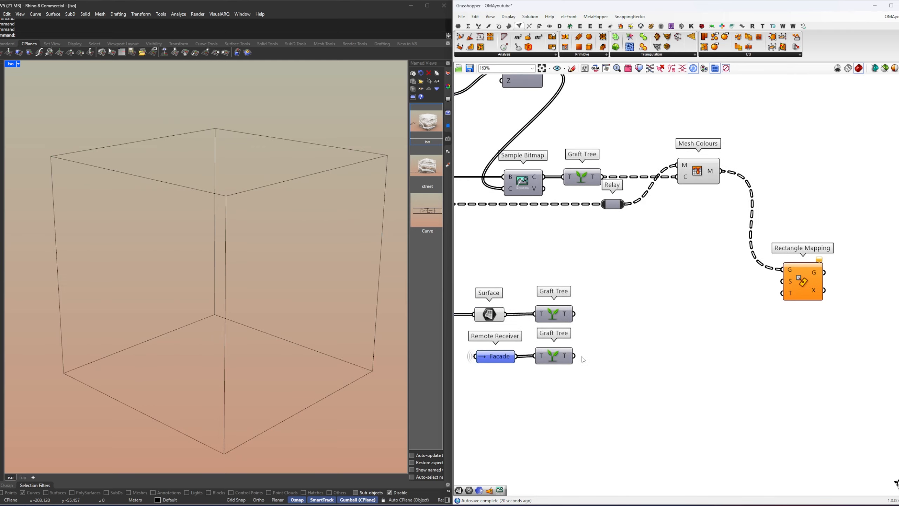
left_click_drag(574, 355, 783, 292)
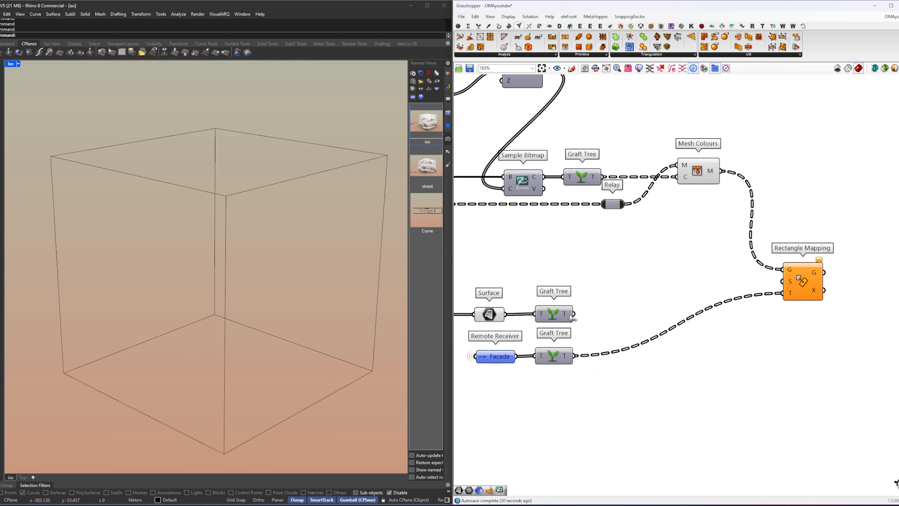
left_click_drag(574, 314, 783, 282)
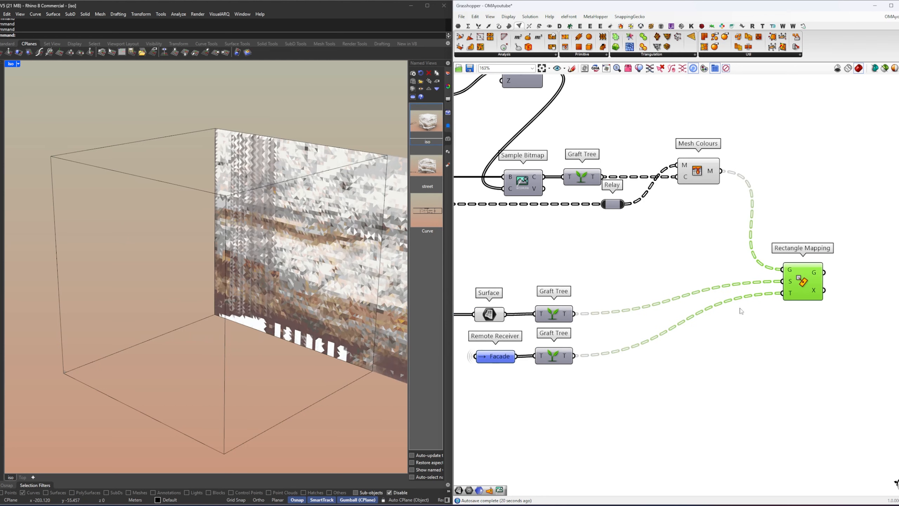
Step: Inspect the mapped mesh around the box in Rhino and disable the Rectangle Mapping component
right_click_drag(285, 294, 204, 284, "shift")
scroll(284, 293, "down", 2)
right_click_drag(296, 303, 300, 311)
left_click(605, 331)
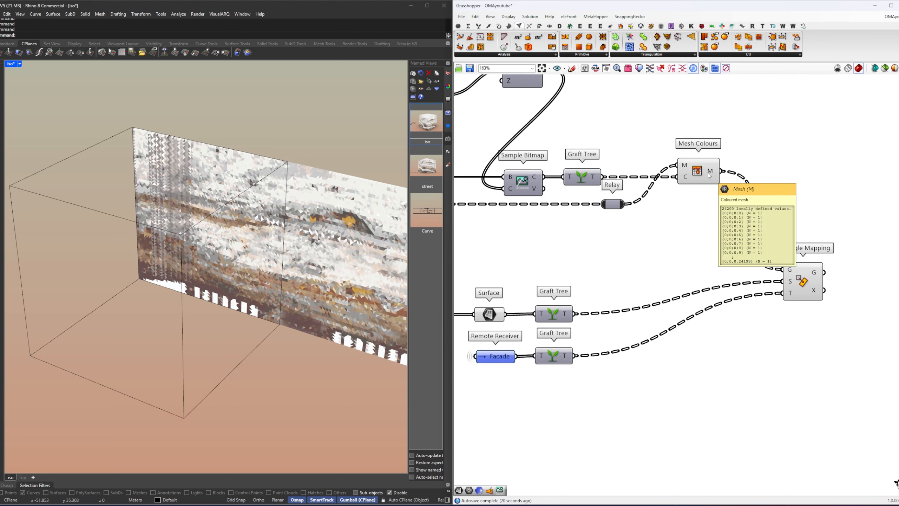
right_click_drag(709, 175, 681, 202)
double_click(680, 270)
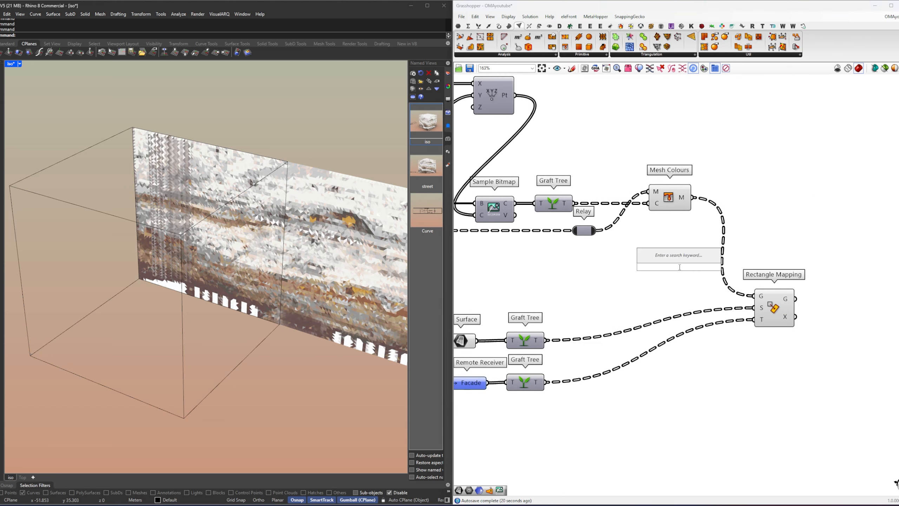
left_click(781, 319)
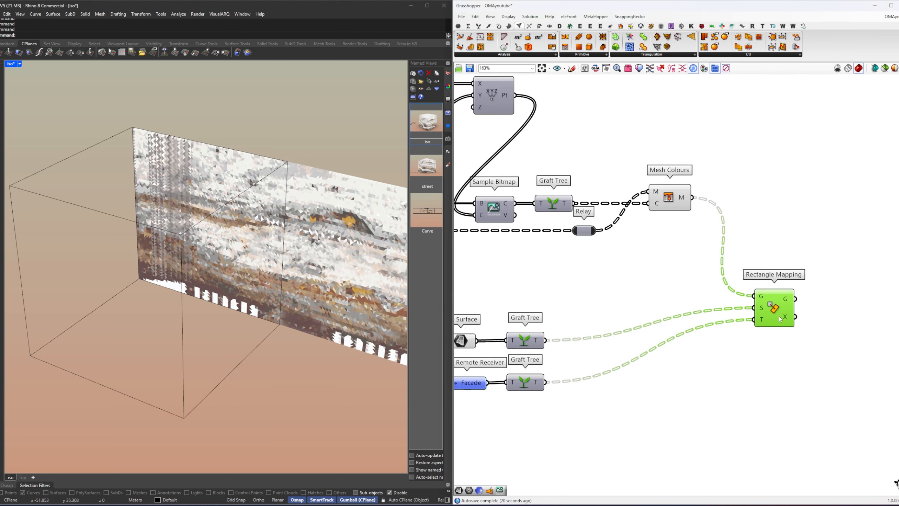
Step: Add a Flatten Tree beside Mesh Colours and feed the coloured meshes into it
double_click(676, 277)
type("flat")
left_click(683, 269)
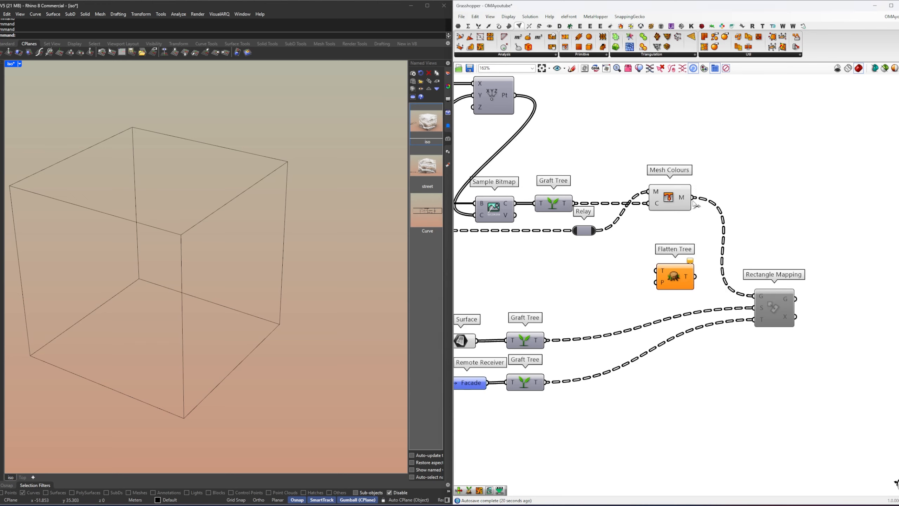
left_click_drag(693, 198, 658, 282)
left_click_drag(693, 198, 742, 211)
left_click(638, 272)
Step: Add a Relay fed by the Mesh Explode faces output and place it below the new Flatten Tree
scroll(585, 271, "down", 2)
right_click_drag(492, 290, 818, 264)
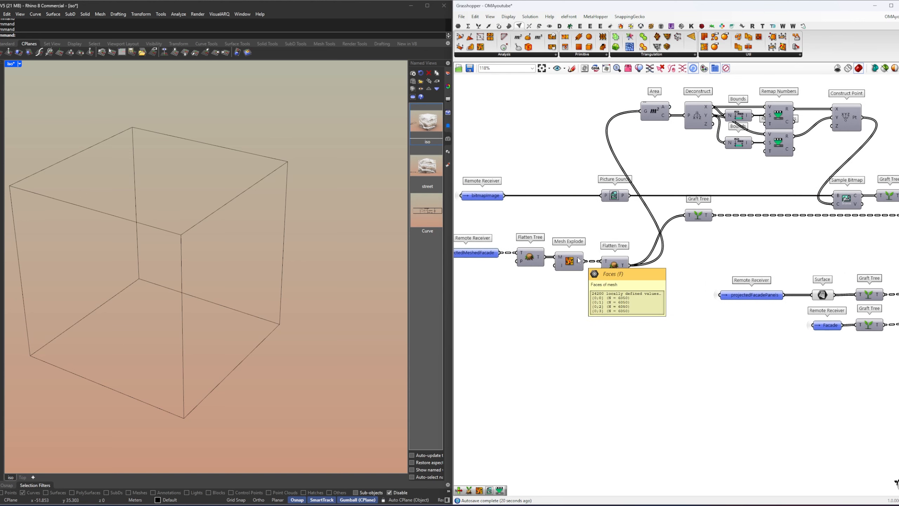
right_click_drag(706, 238, 716, 264)
double_click(711, 268)
type("re")
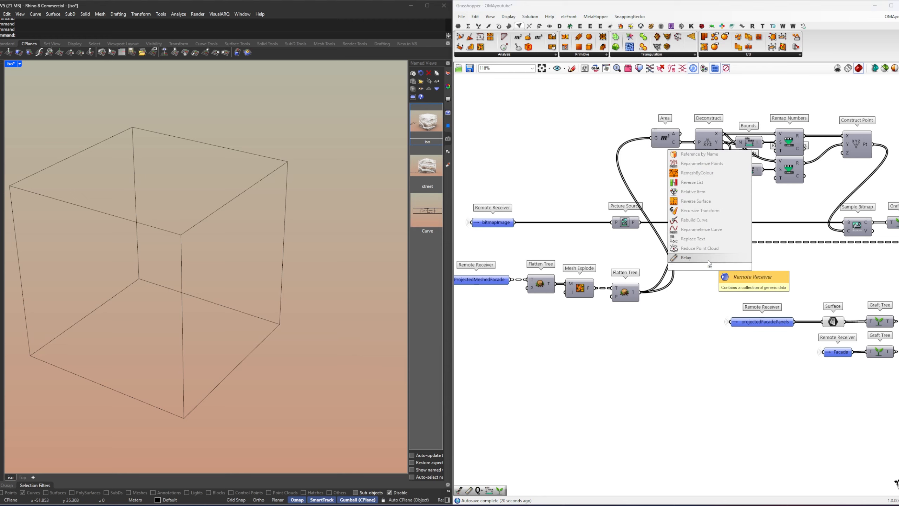
key("Return")
left_click_drag(595, 288, 704, 259)
right_click_drag(754, 259, 529, 268)
left_click(531, 275)
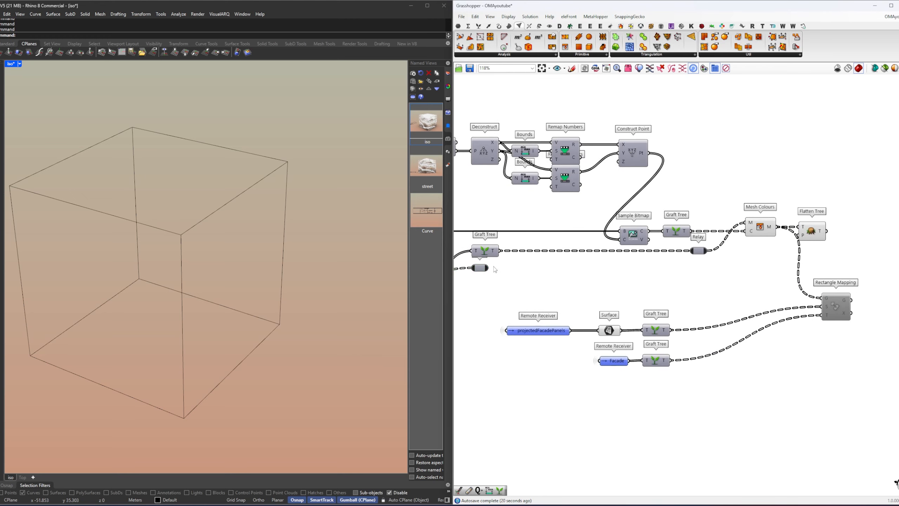
left_click_drag(488, 268, 818, 272)
Step: Add an Unflatten Tree taking the Flatten Tree output as its tree and the Relay as its guide
right_click_drag(840, 266, 603, 262)
left_click(604, 262)
double_click(604, 263)
type("ut")
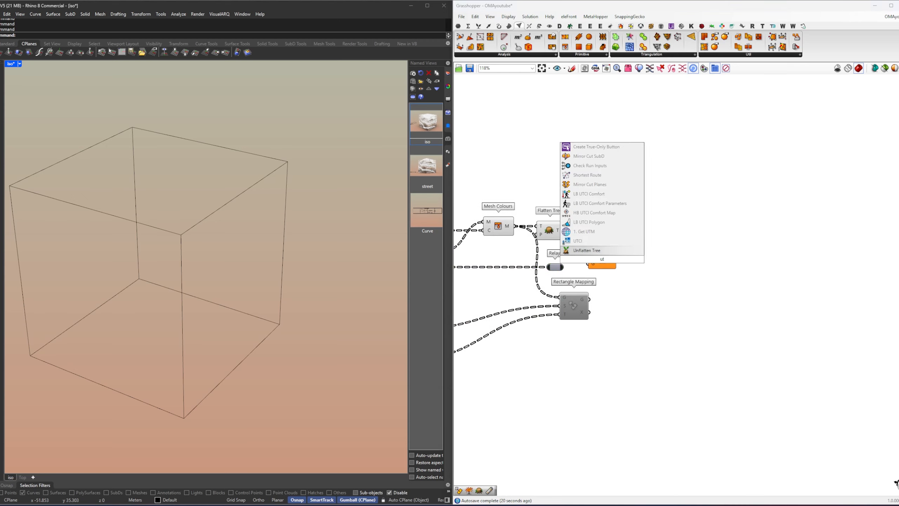
key("Return")
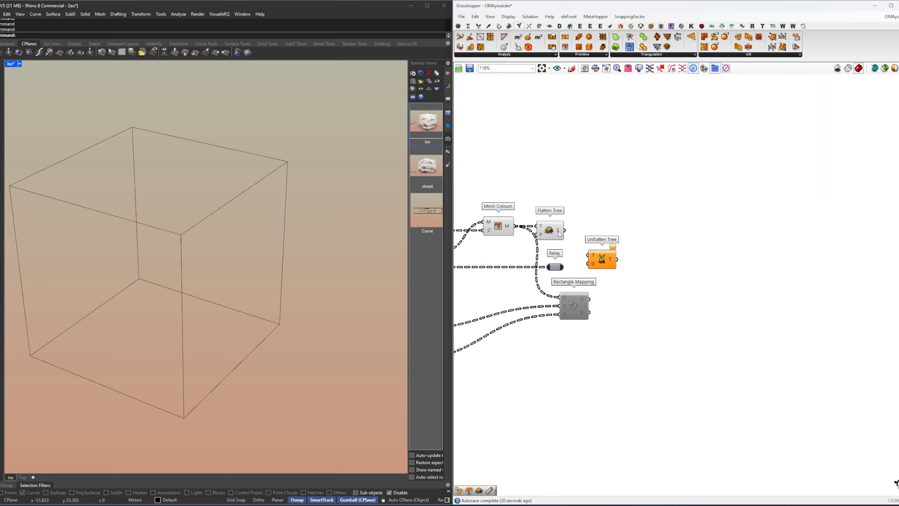
left_click_drag(565, 231, 599, 272)
left_click(600, 267)
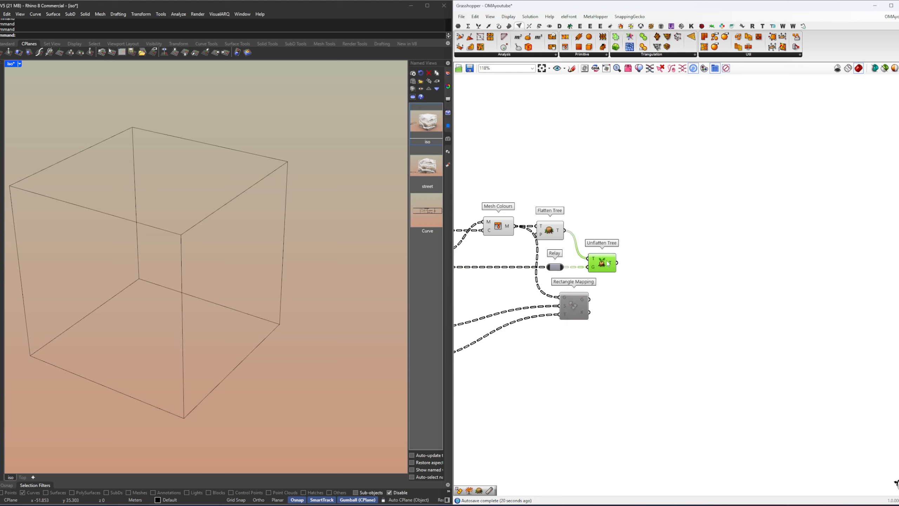
left_click(645, 296)
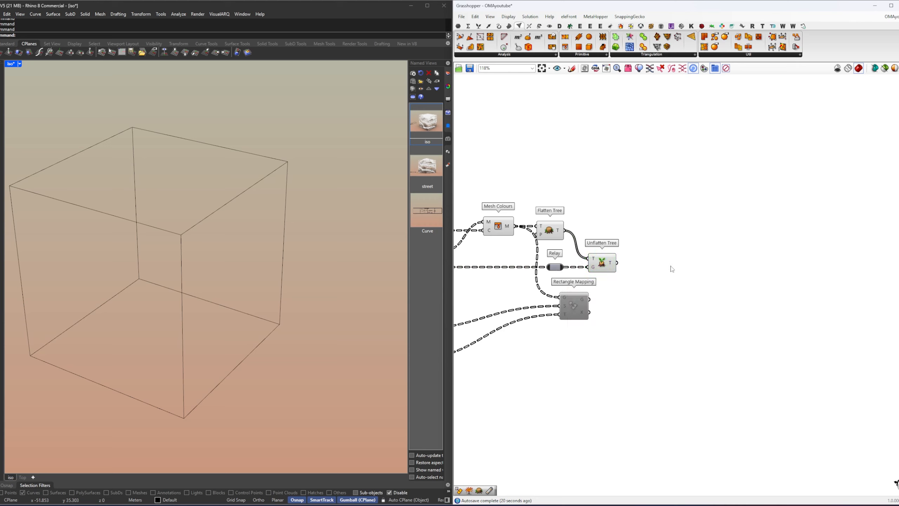
Step: Replace Rectangle Mapping's geometry input with the Unflatten Tree output and move the component clear of the wires
right_click_drag(589, 269, 692, 285)
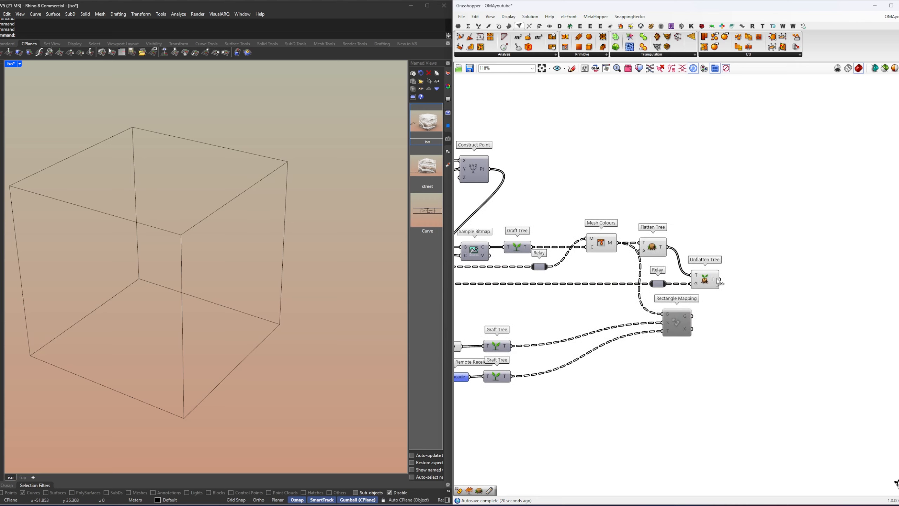
mouse_move(719, 282)
left_mouse_down()
mouse_move(661, 314)
mouse_move(742, 336)
left_mouse_up()
left_click(732, 300)
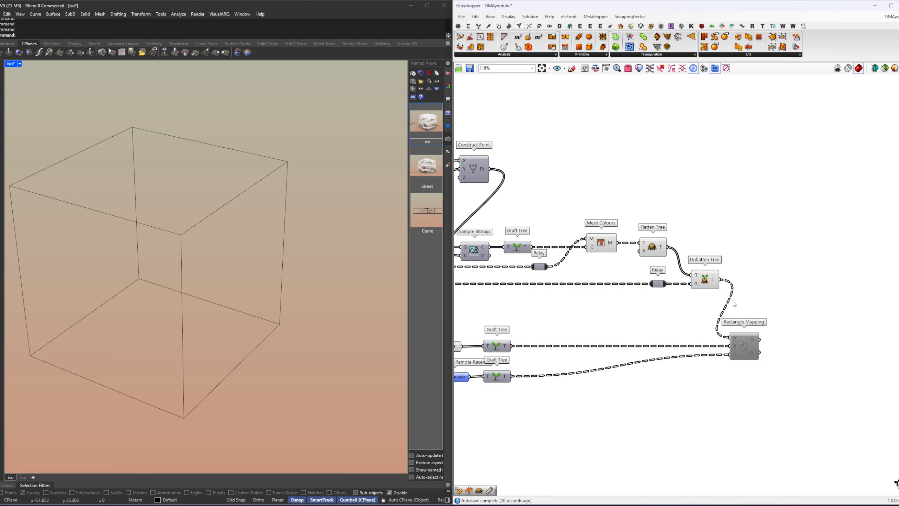
middle_click(679, 311)
left_click(680, 329)
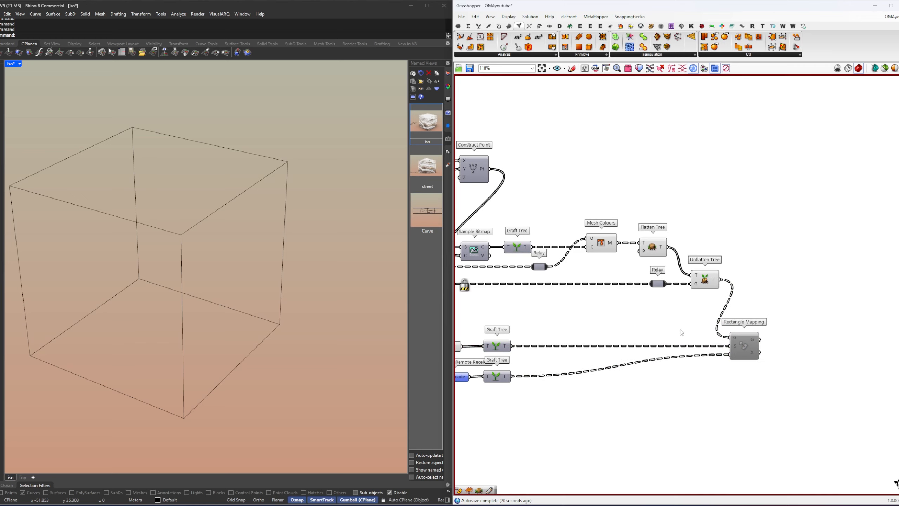
middle_click(661, 318)
left_click(661, 337)
Step: Re-enable the Rectangle Mapping component and view the coloured box from another side
left_click(746, 350)
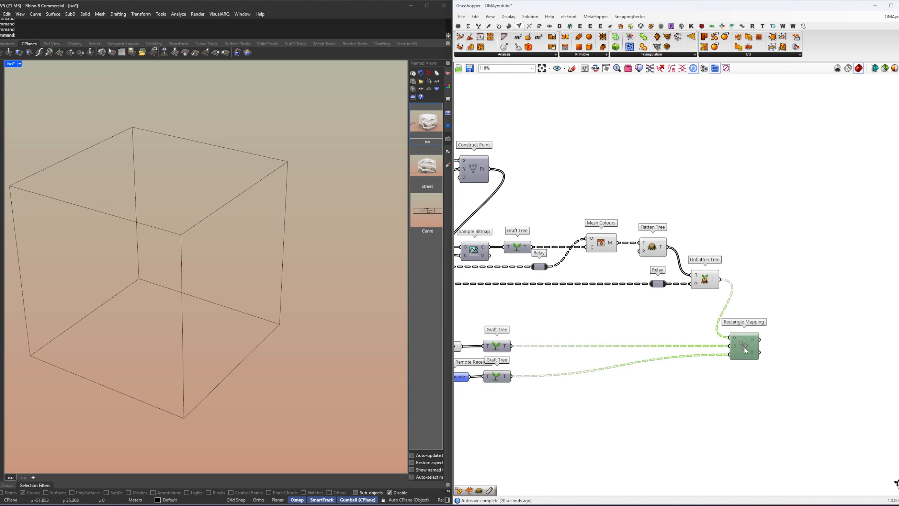
key("ctrl+e")
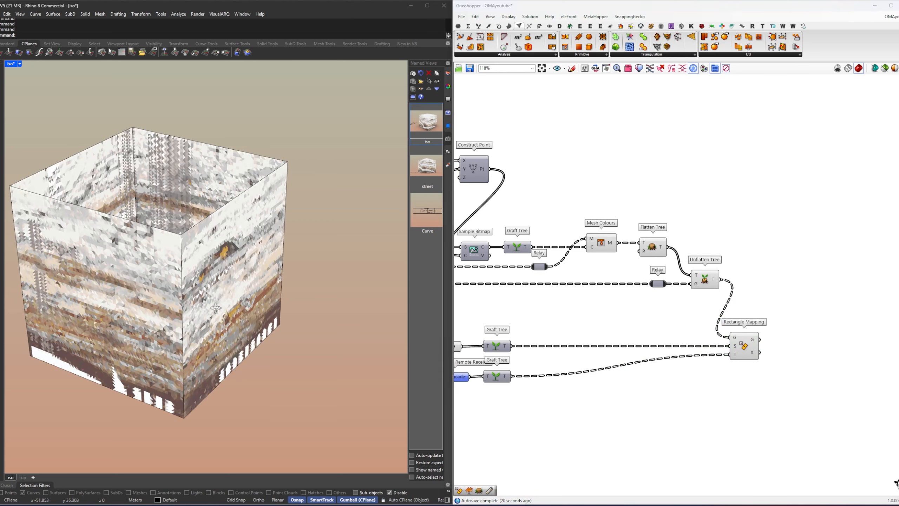
right_click_drag(184, 307, 279, 304)
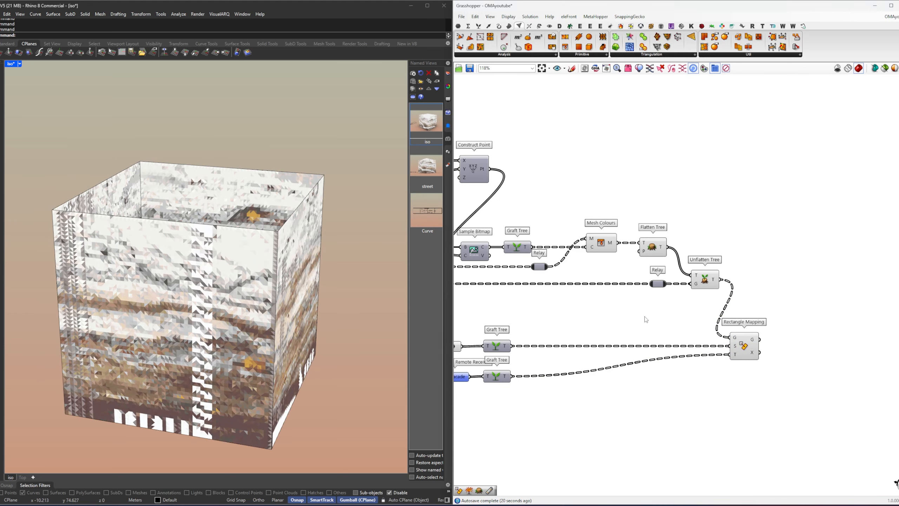
Step: Add a Data parameter fed by Rectangle Mapping's geometry output and place it with clear space beside the component
right_click_drag(797, 345, 750, 338)
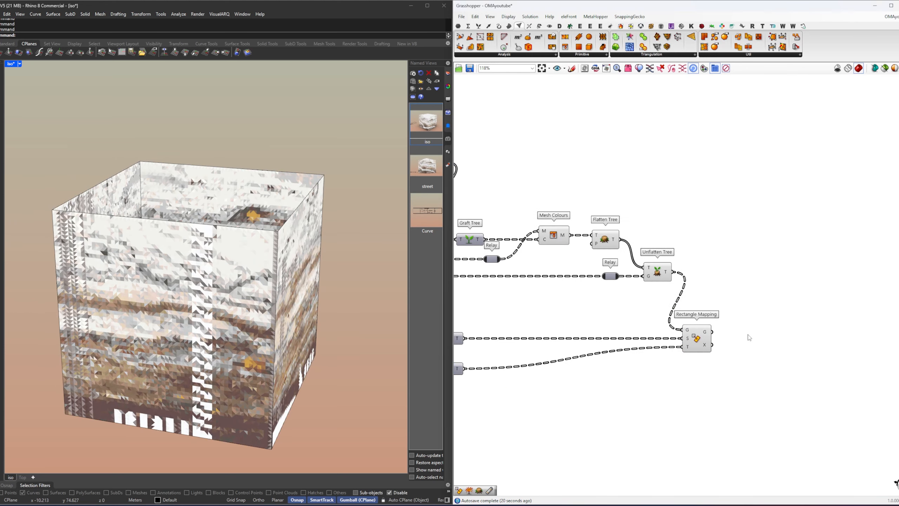
double_click(757, 336)
type("da")
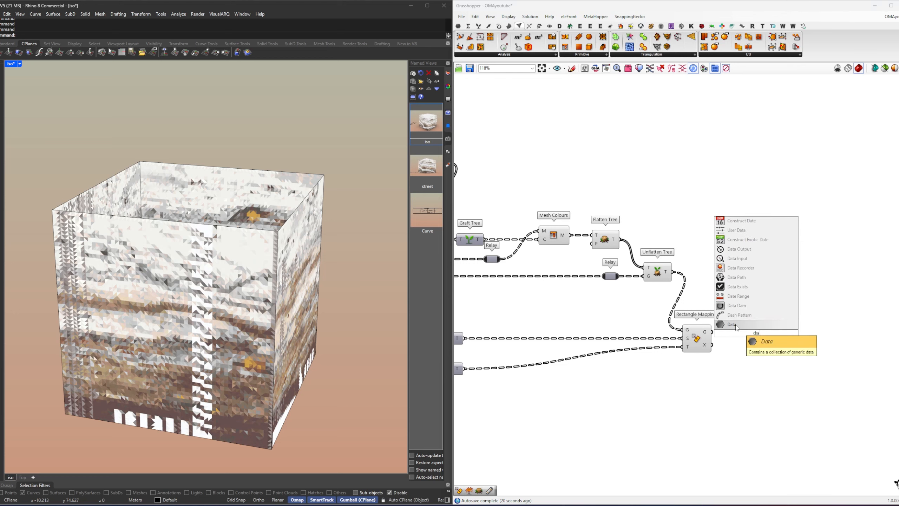
key("Return")
left_click_drag(712, 332, 746, 333)
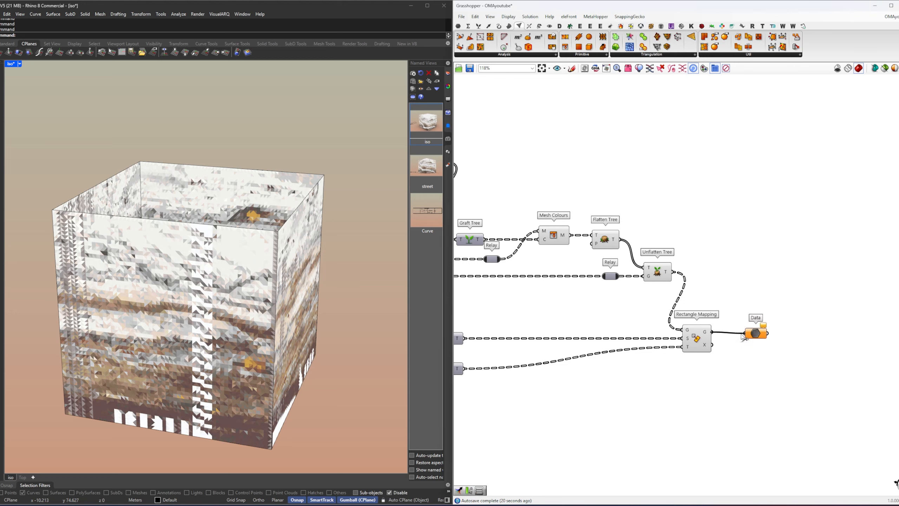
left_click(763, 334)
left_click_drag(767, 334, 788, 342)
Step: Rename the Data parameter as VisualMeshFacade and set it to always draw its name
right_click(783, 334)
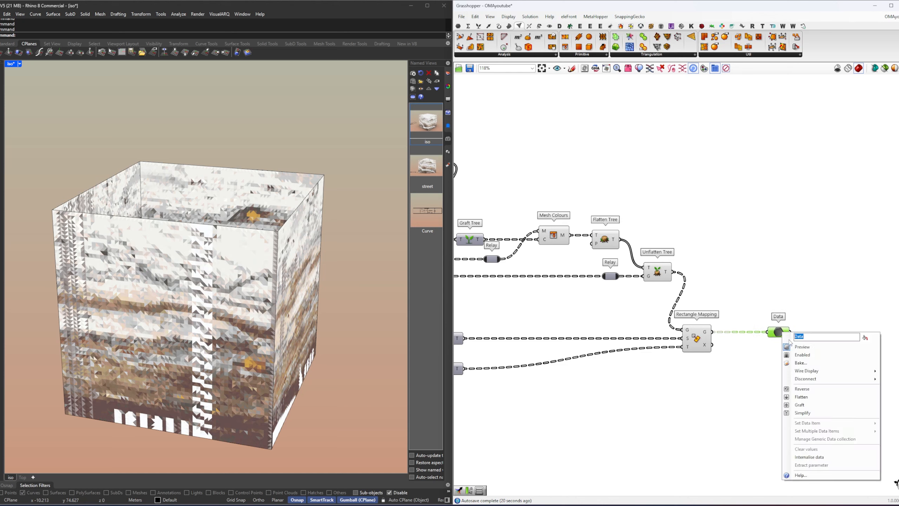
type("VisualMeshFacade")
key("Return")
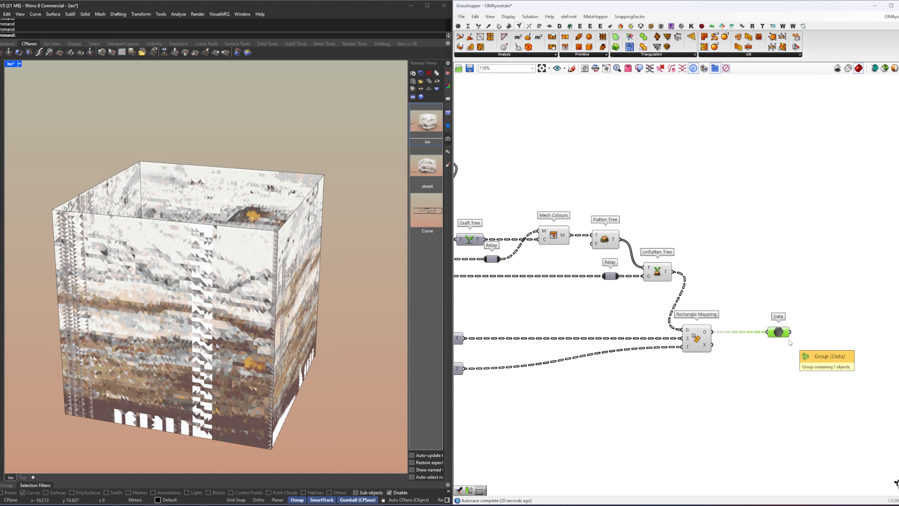
right_click(782, 332)
left_click(867, 341)
left_click(753, 293)
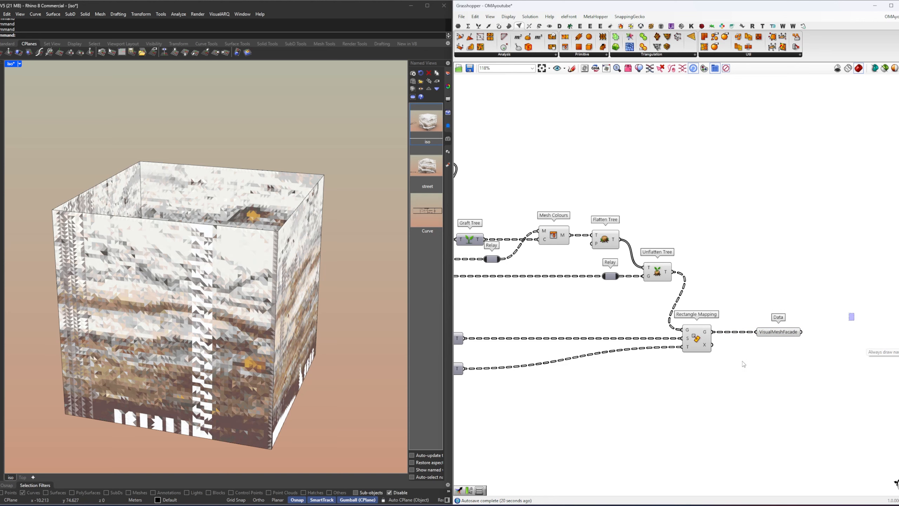
Step: Disable all components of the bitmap colouring and mapping definition, from the Remote Receivers through Rectangle Mapping, leaving the VisualMeshFacade parameter enabled
scroll(739, 365, "down", 2)
scroll(743, 369, "down", 3)
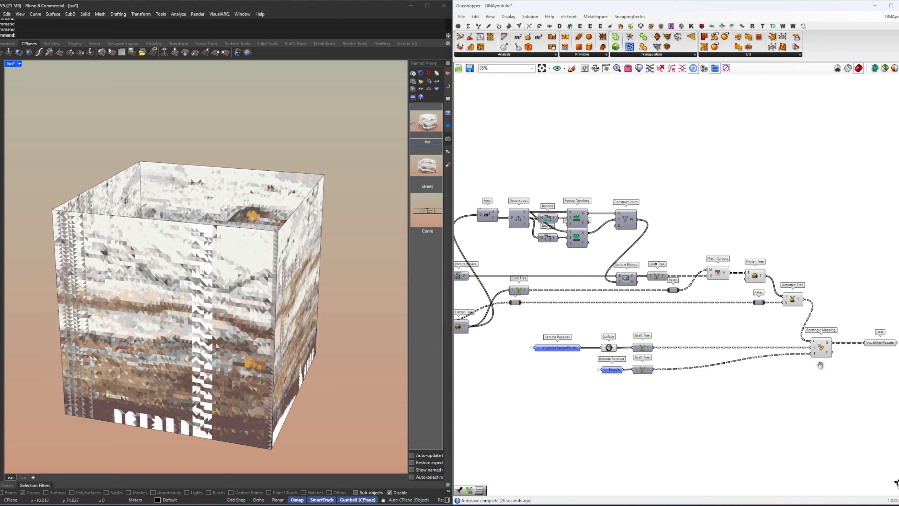
left_click_drag(823, 379, 525, 260)
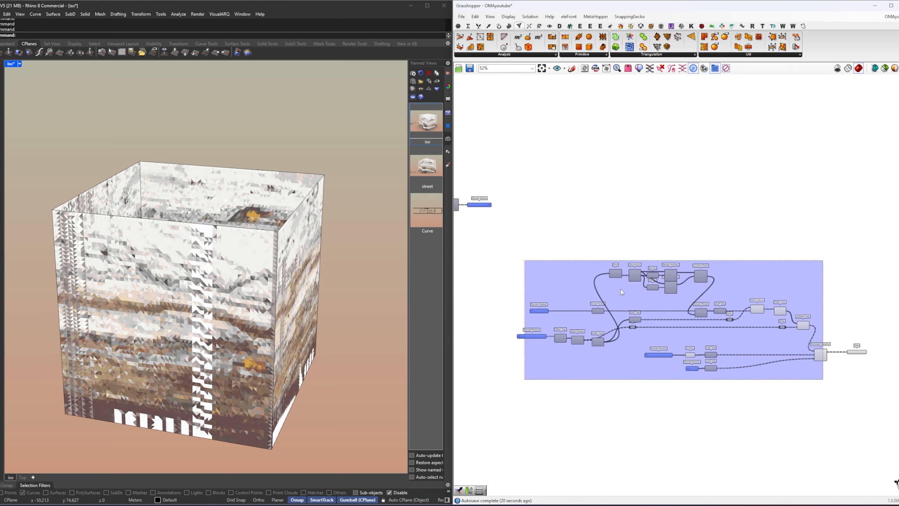
left_click_drag(622, 290, 618, 277)
key("ctrl+q")
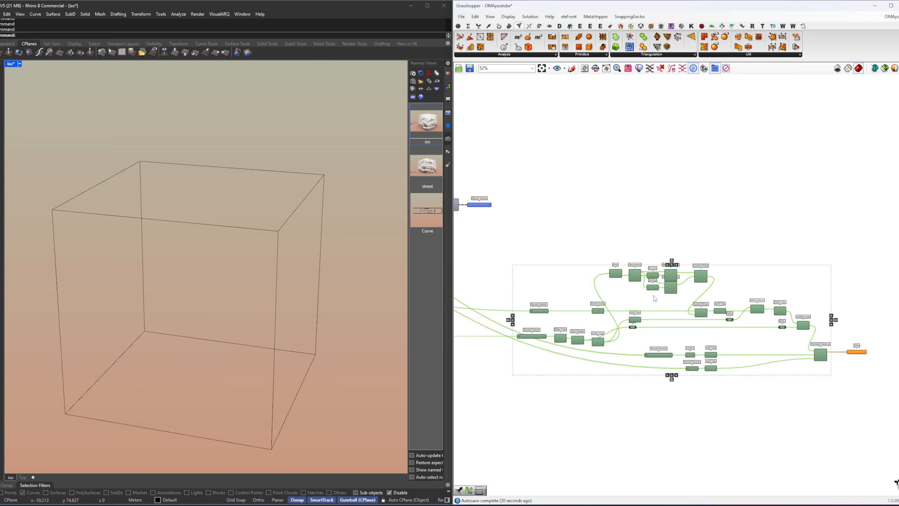
left_click(803, 260)
right_click_drag(743, 286, 721, 251)
scroll(844, 311, "up", 3)
left_click(827, 323)
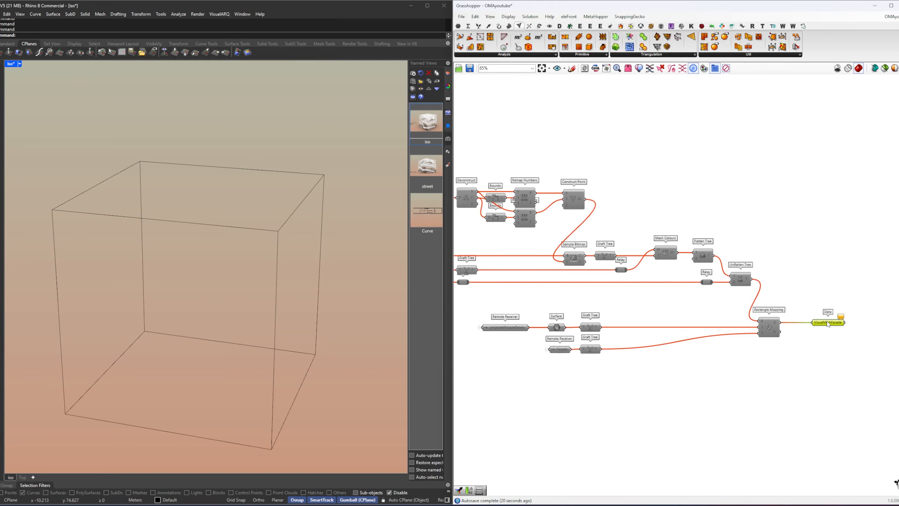
left_click(817, 339)
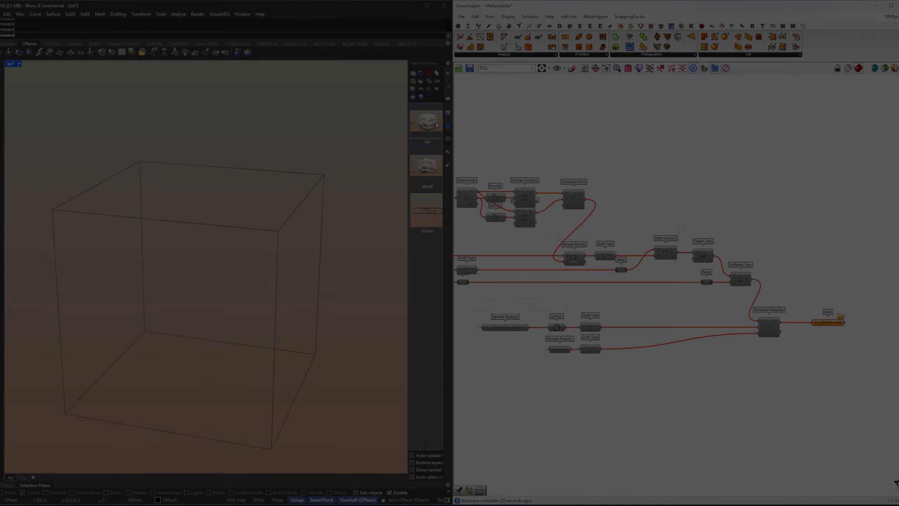